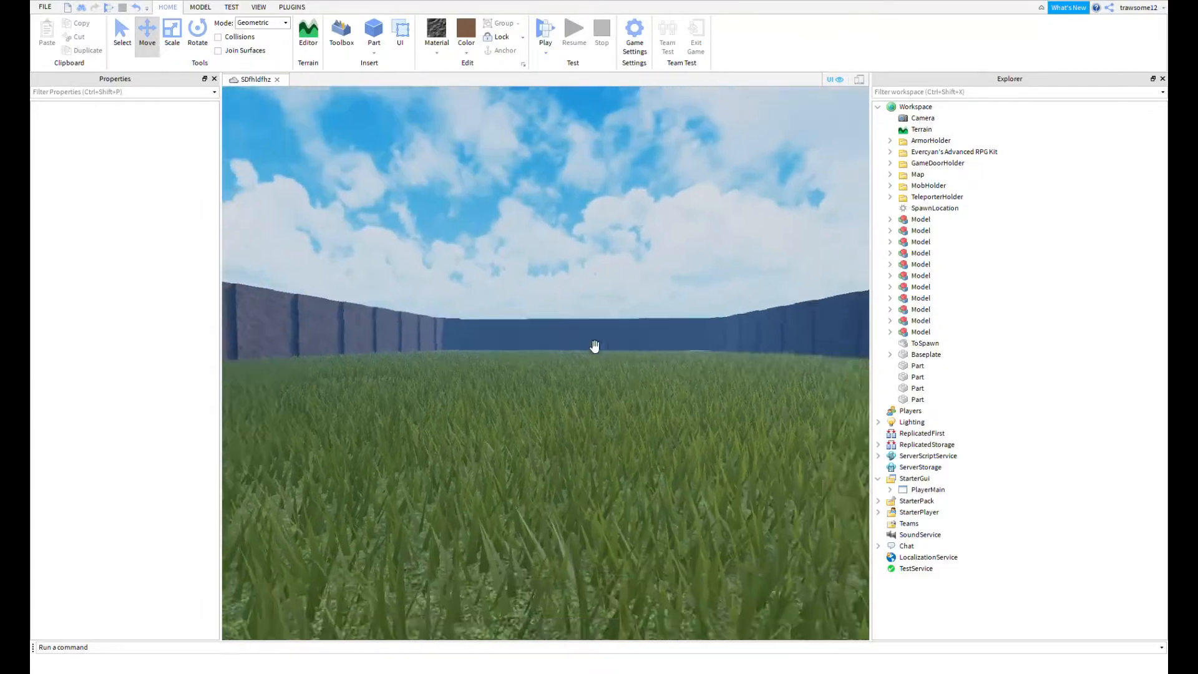
- Move the SpawnLocation onto the grass inside the walled enclosure
scroll(590, 348, up, 5)
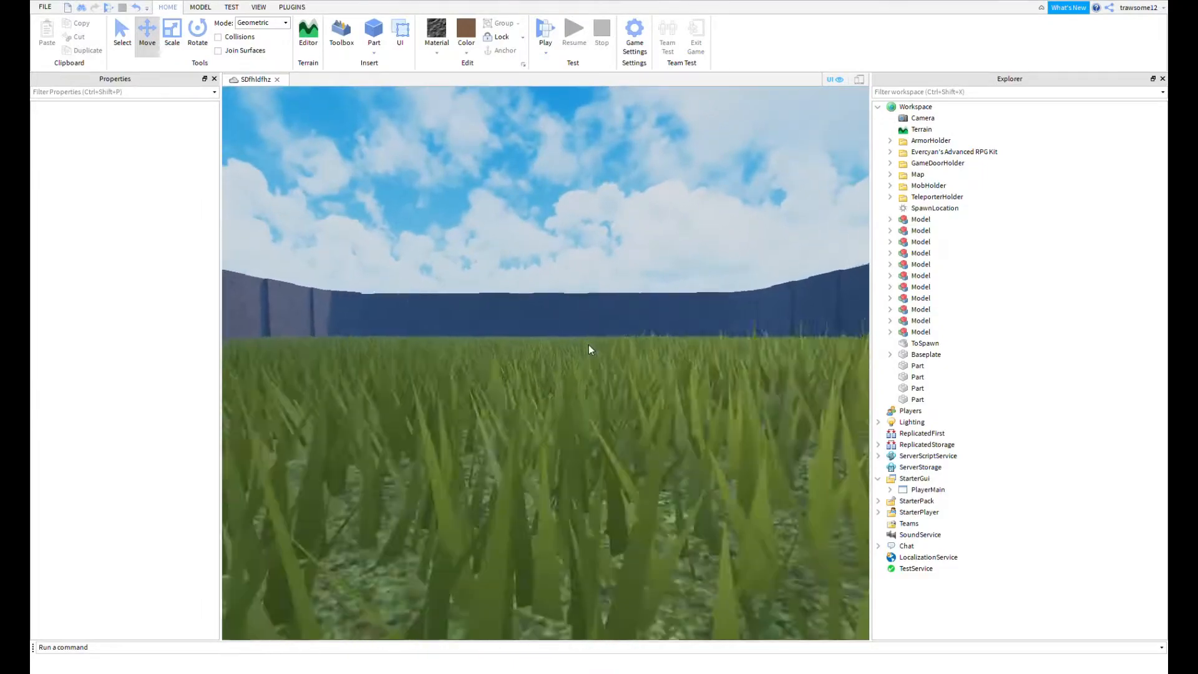
scroll(585, 326, up, 6)
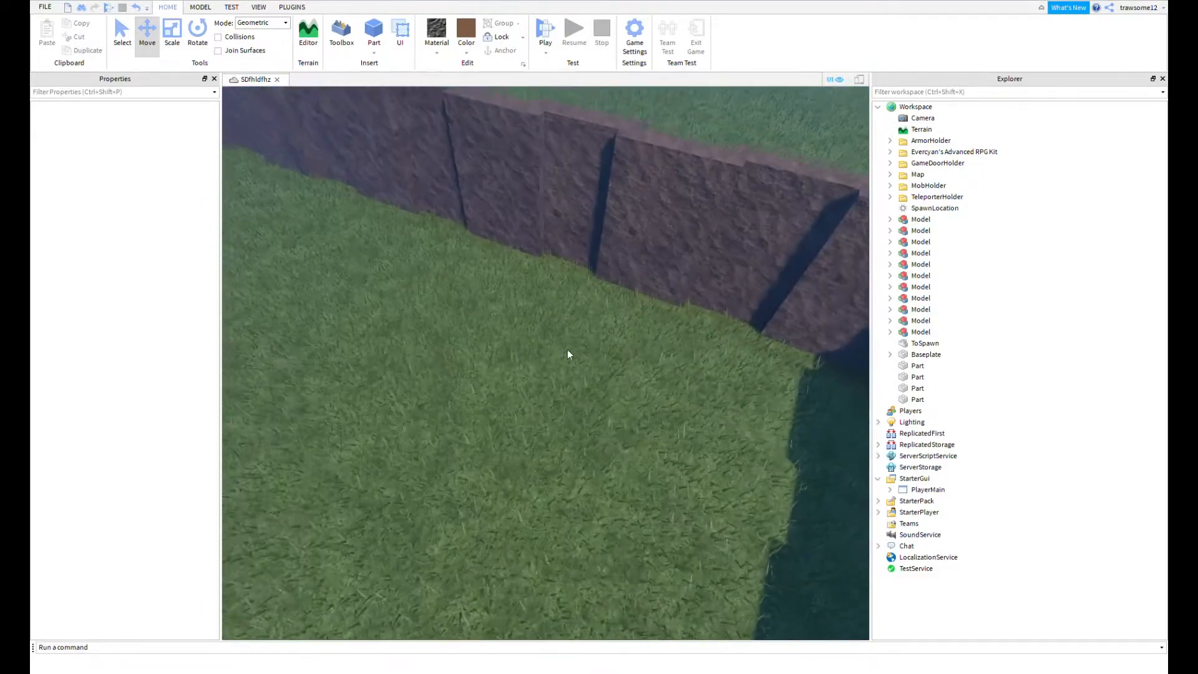
scroll(624, 330, down, 4)
right_drag(679, 309, 657, 301)
scroll(657, 302, down, 3)
key(s)
key(a)
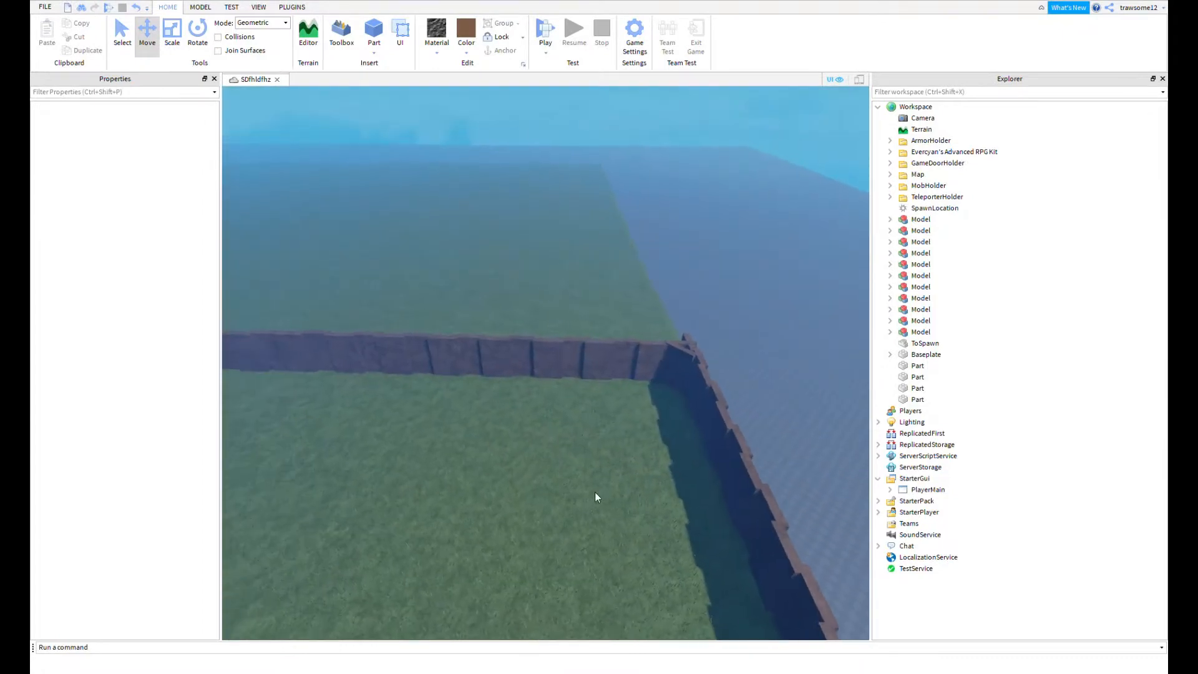
drag(501, 449, 578, 210)
click(352, 179)
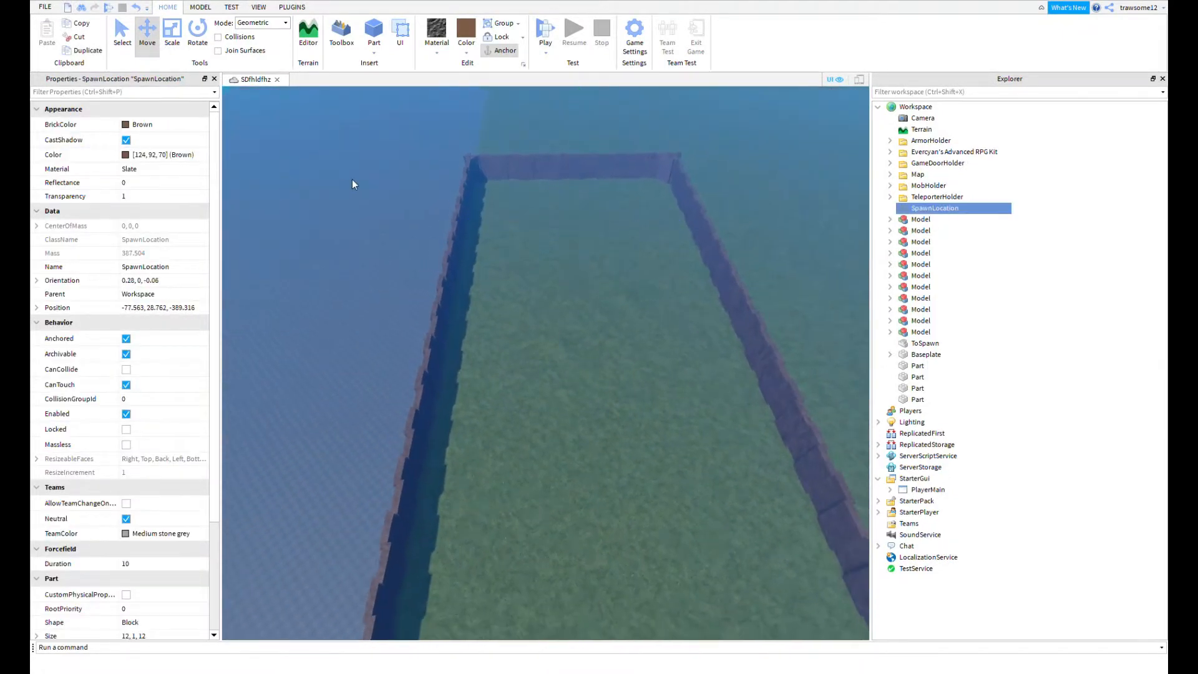
- Bring the HealingFountain model from beneath the terrain onto the grass inside the walled enclosure
right_drag(353, 180, 461, 212)
key(w)
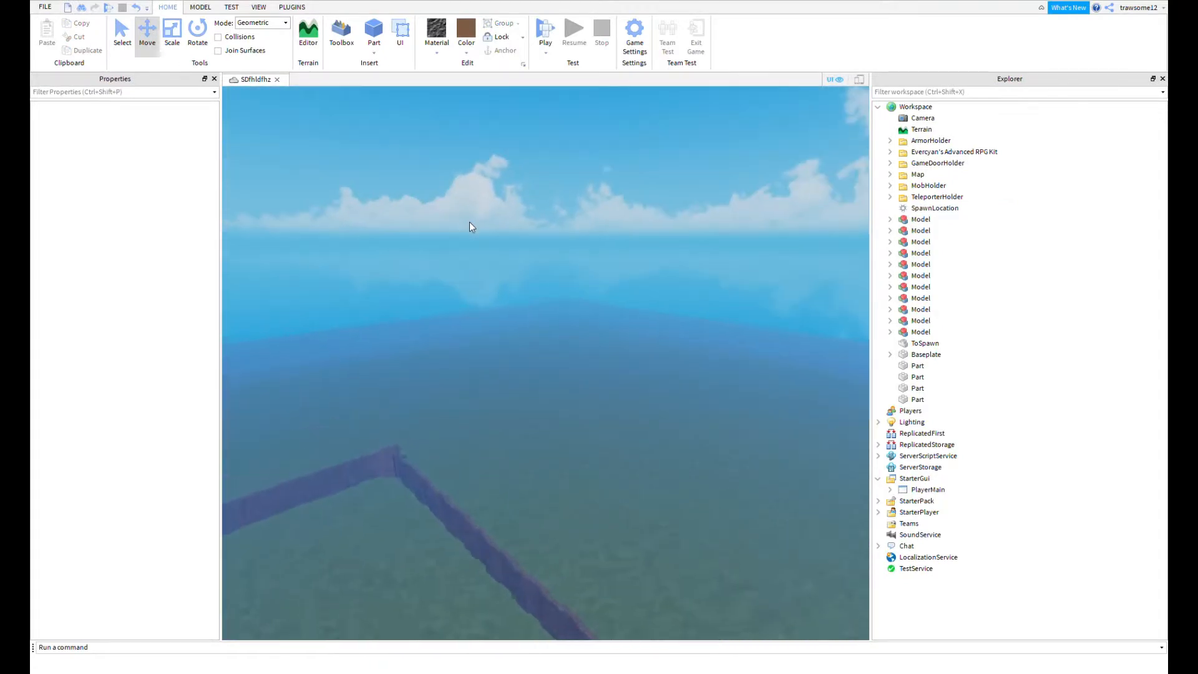
right_drag(555, 256, 535, 197)
key(w)
key(w)
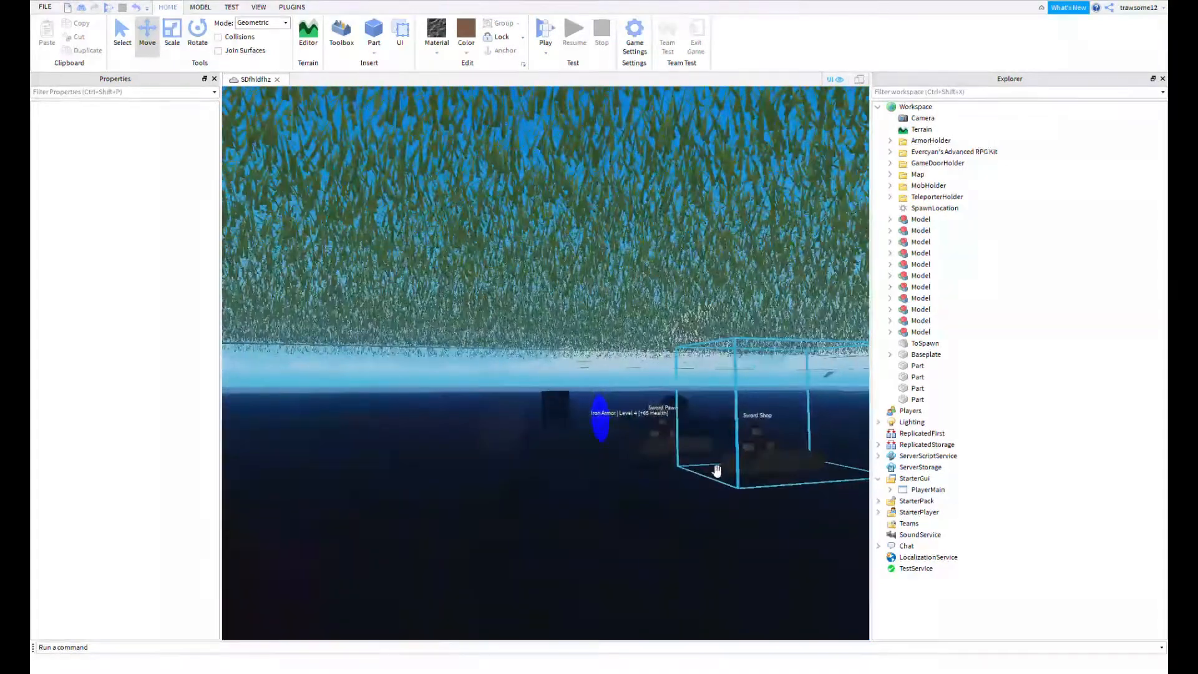
key(w)
right_drag(652, 398, 549, 349)
drag(486, 309, 485, 328)
right_drag(486, 312, 484, 327)
key(w)
drag(485, 328, 484, 328)
right_drag(484, 329, 484, 328)
drag(485, 328, 572, 283)
right_drag(574, 283, 572, 283)
mouse_move(572, 283)
mouse_down()
mouse_move(557, 363)
mouse_move(566, 382)
mouse_up()
right_drag(557, 363, 566, 383)
drag(567, 382, 622, 367)
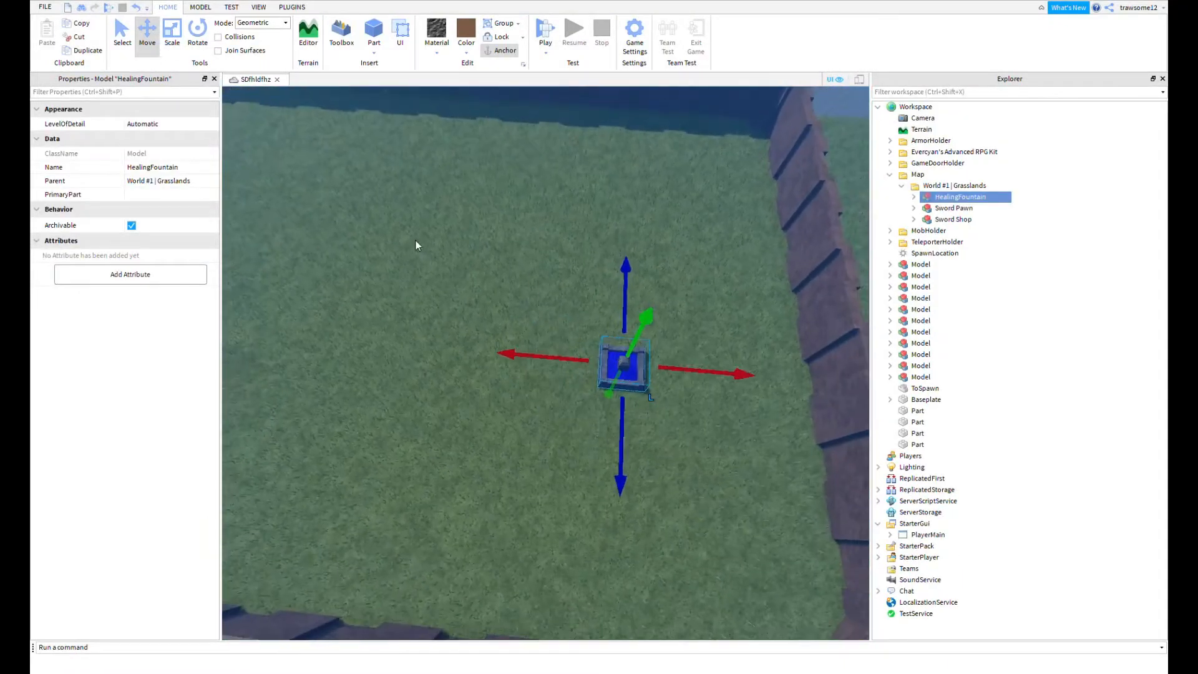
right_drag(416, 241, 414, 241)
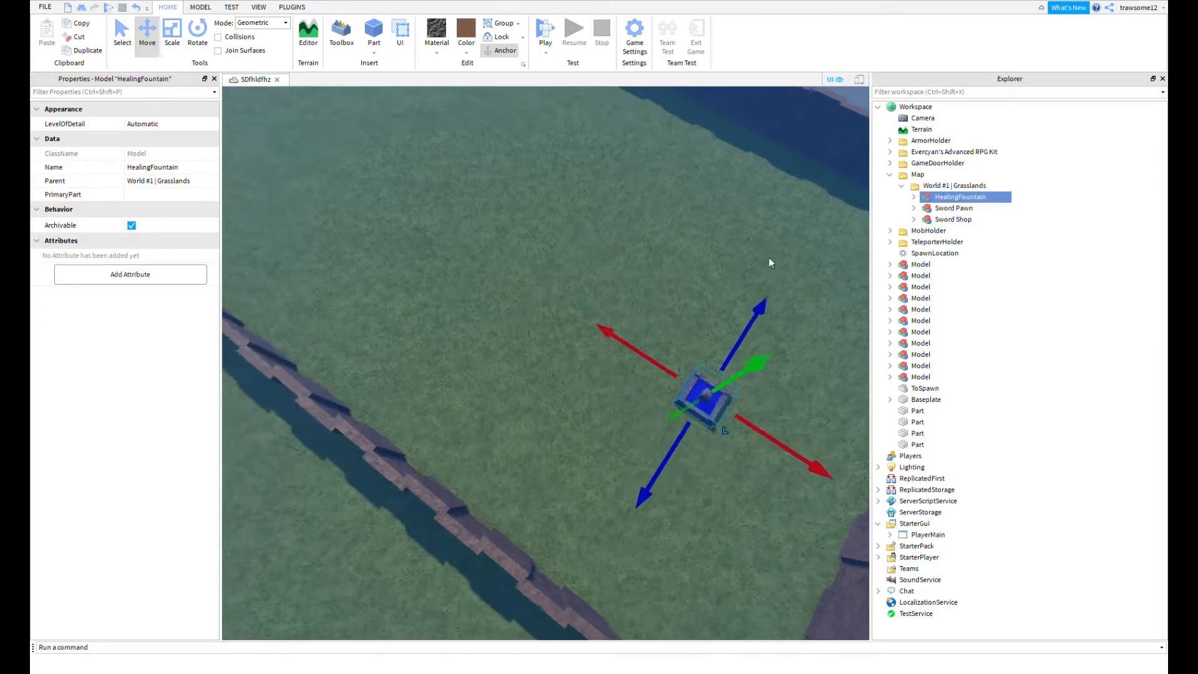
- Move the SpawnLocation next to the healing fountain
click(931, 253)
drag(744, 335, 566, 340)
key(d)
drag(638, 401, 631, 393)
right_drag(633, 403, 630, 393)
drag(630, 392, 632, 395)
right_drag(630, 393, 632, 395)
drag(633, 395, 634, 384)
right_drag(632, 395, 634, 384)
drag(634, 384, 591, 383)
click(636, 280)
- Scale the SpawnLocation down to about 7.67 × 1.01 × 7.97
scroll(626, 300, up, 4)
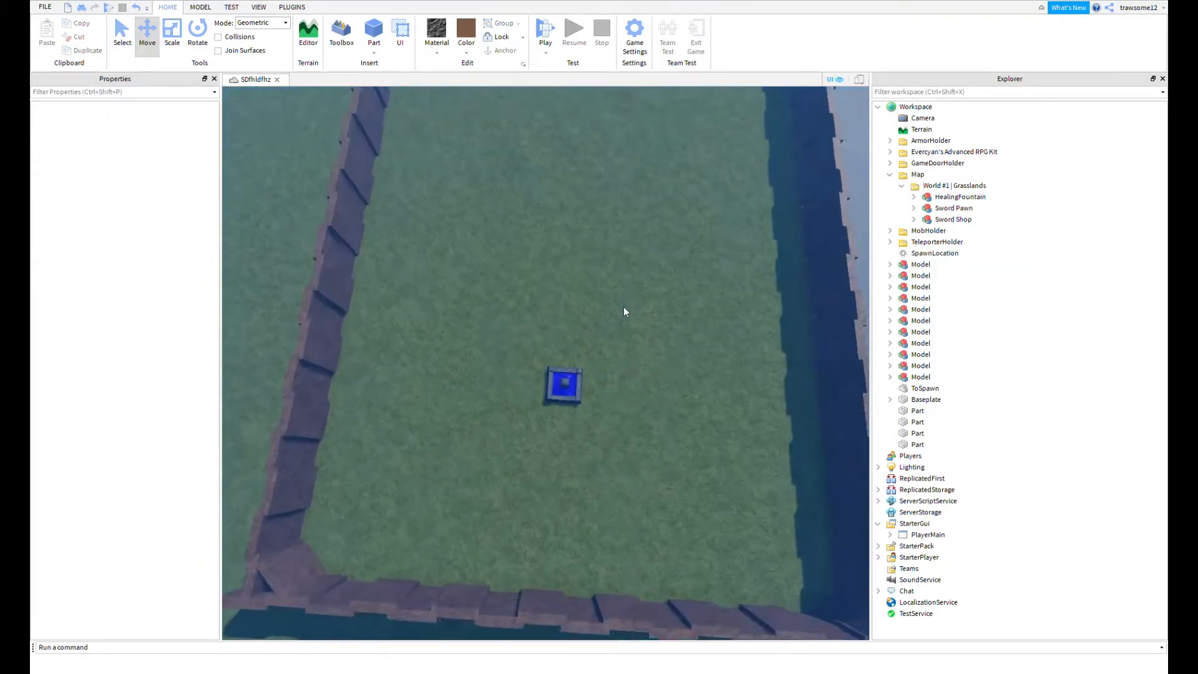
scroll(588, 368, up, 10)
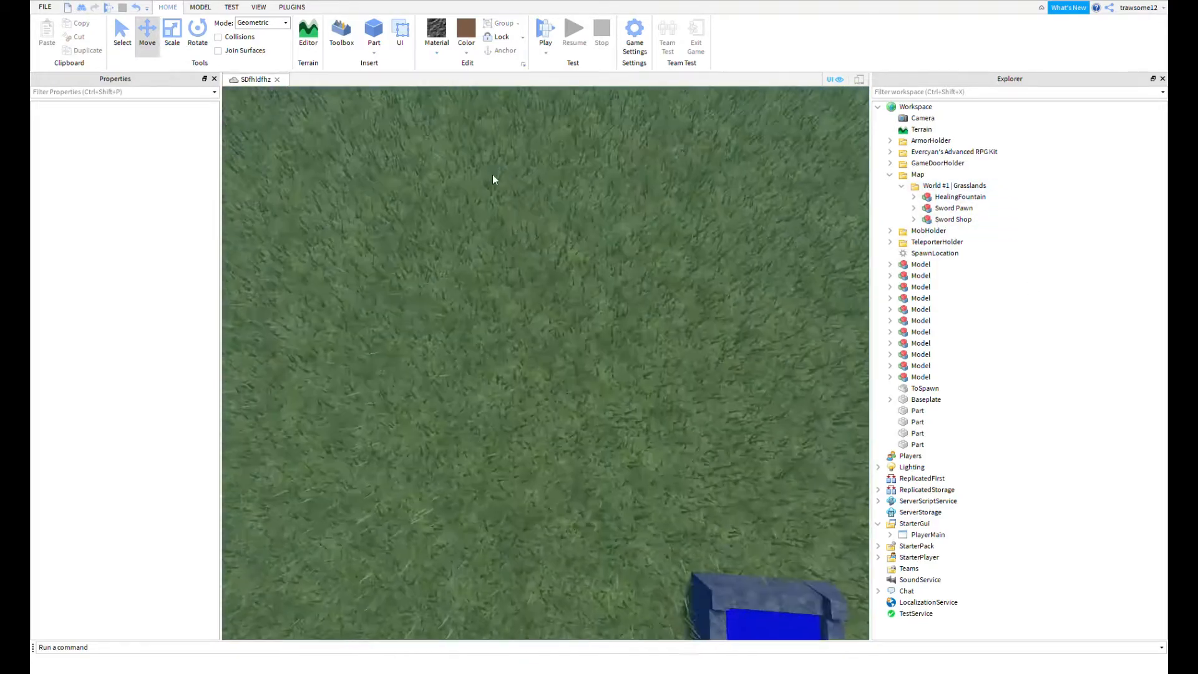
mouse_move(493, 180)
right_down()
mouse_move(515, 189)
mouse_move(516, 302)
mouse_move(705, 261)
right_up()
scroll(705, 260, down, 3)
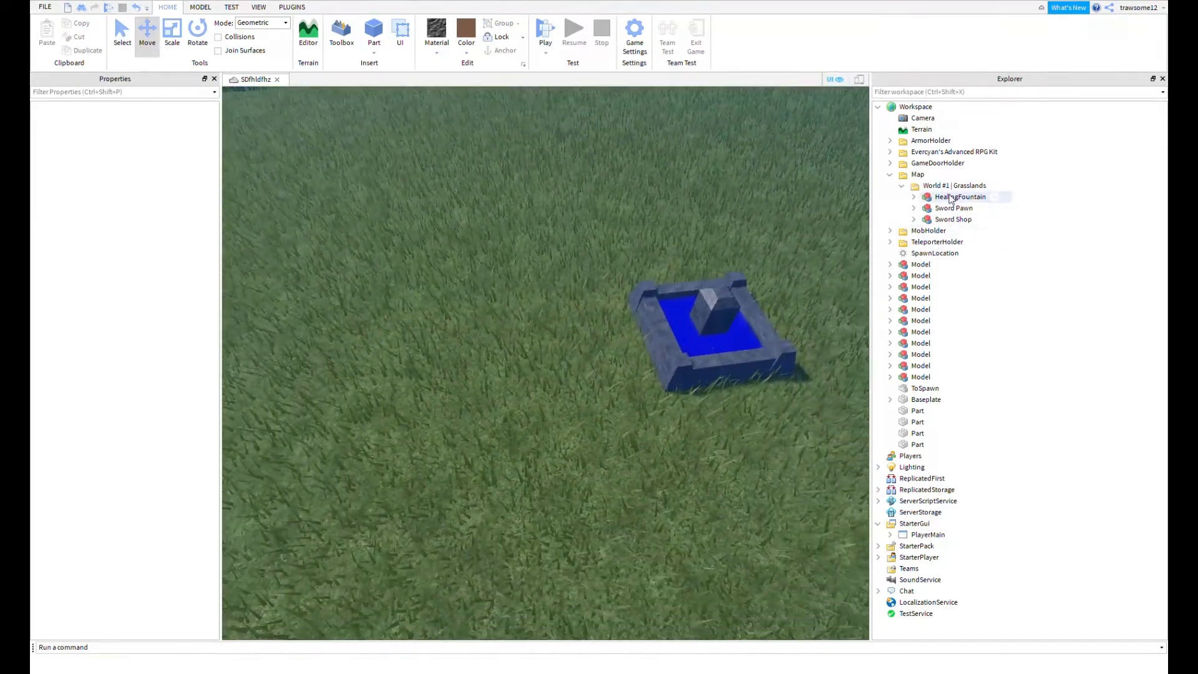
click(924, 264)
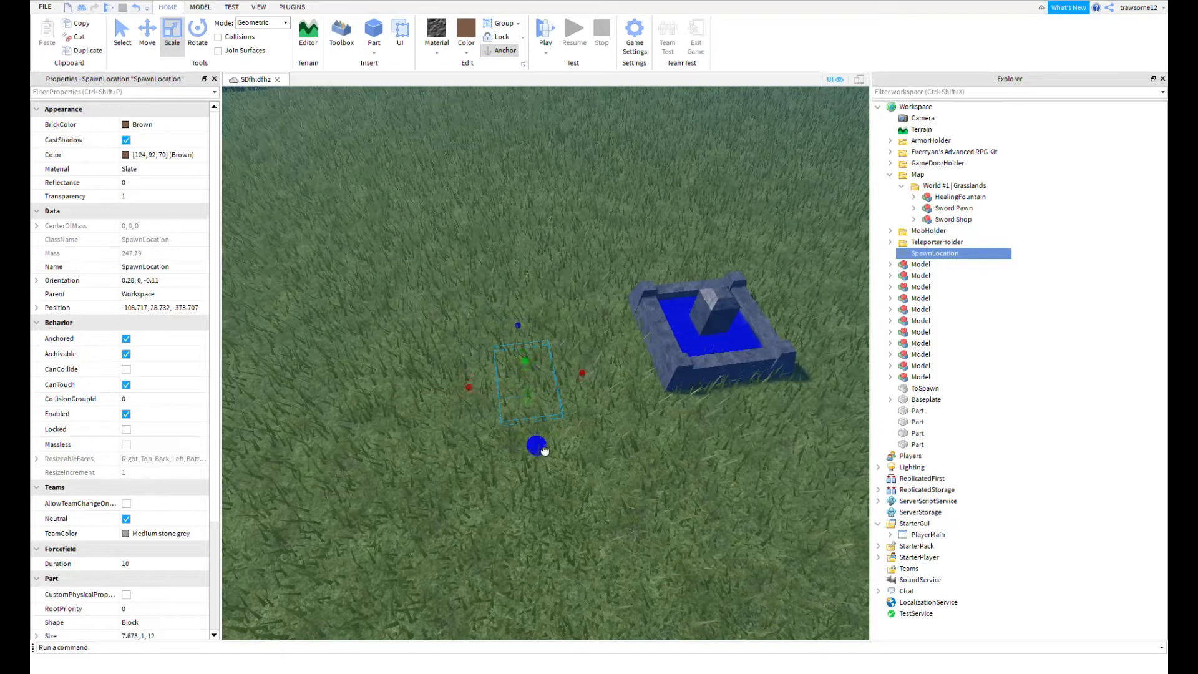
key(f)
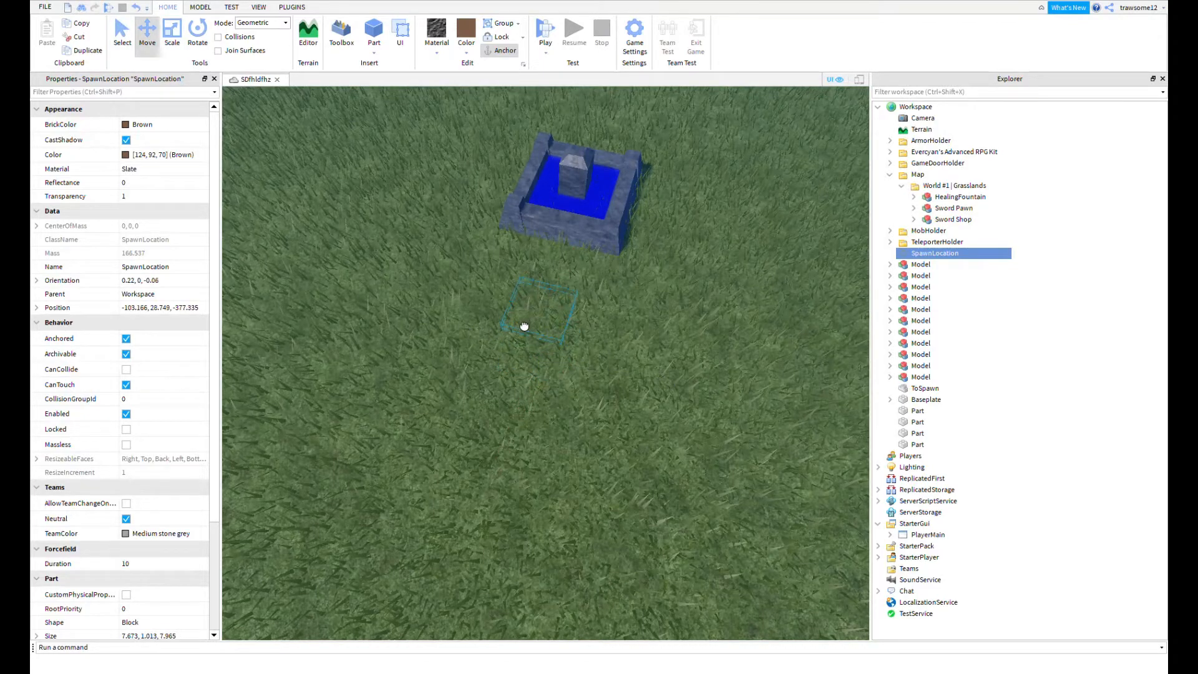
- Reposition the resized SpawnLocation on the open grass away from the healing fountain
drag(524, 325, 526, 325)
right_drag(583, 298, 634, 283)
click(630, 277)
- Insert a block part and place it on the grass near the healing fountain
right_drag(611, 223, 612, 224)
key(w)
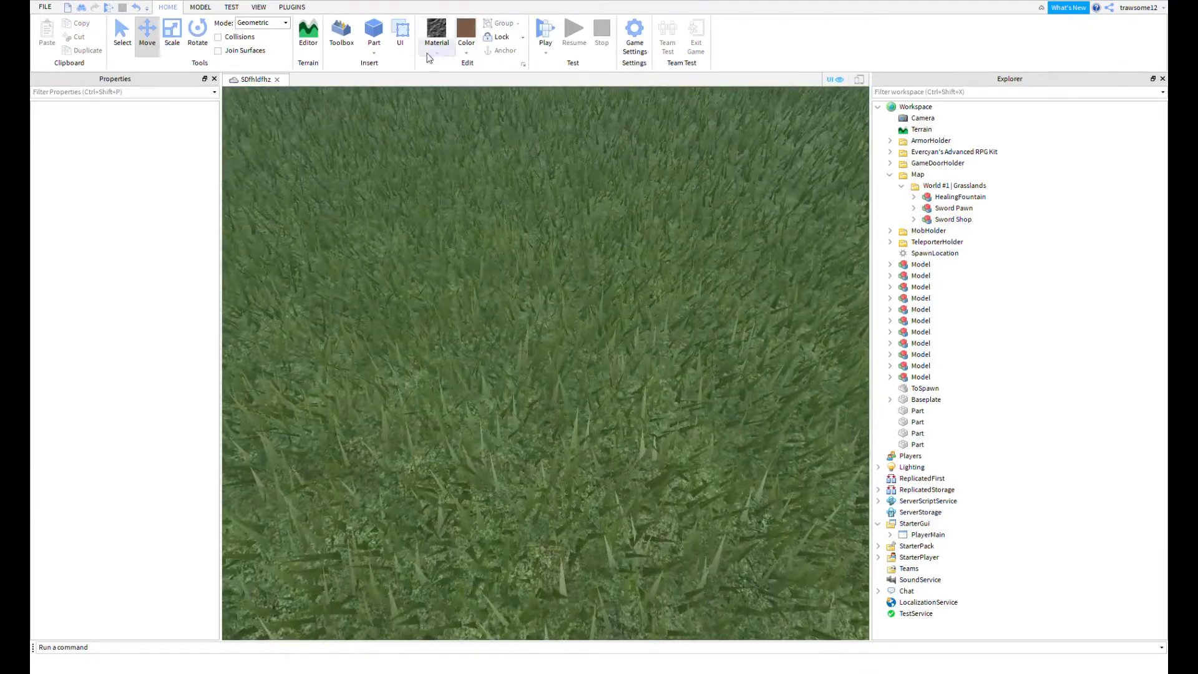
click(375, 43)
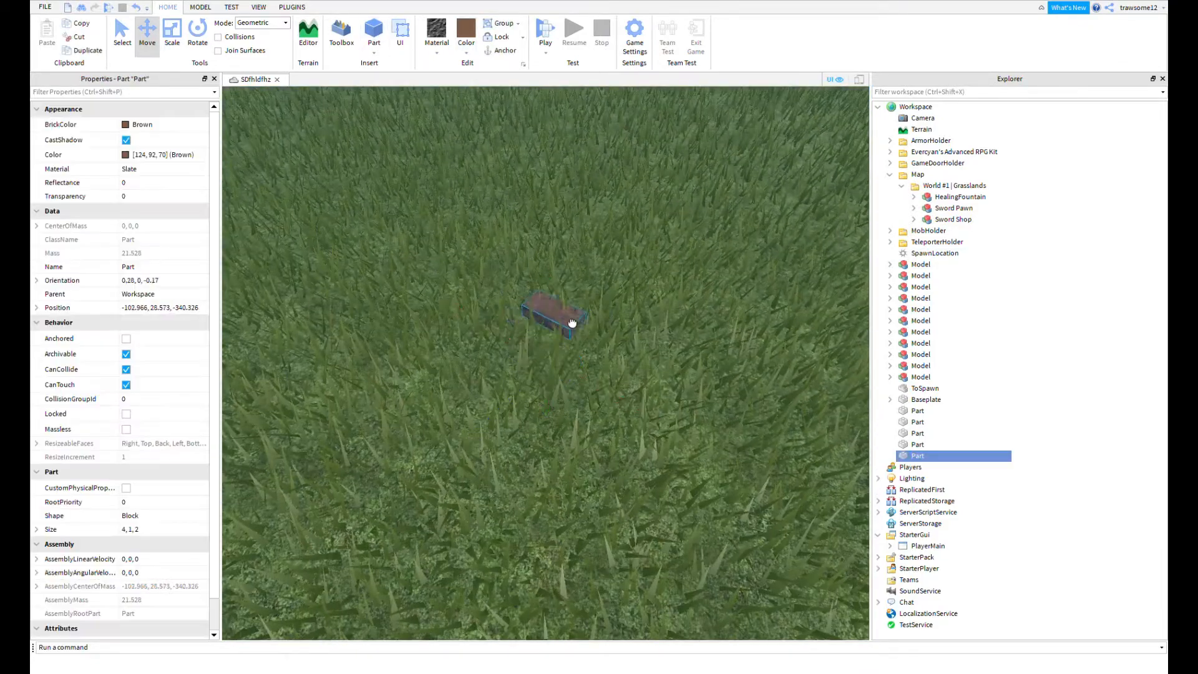
drag(572, 323, 526, 323)
right_drag(528, 323, 522, 315)
key(w)
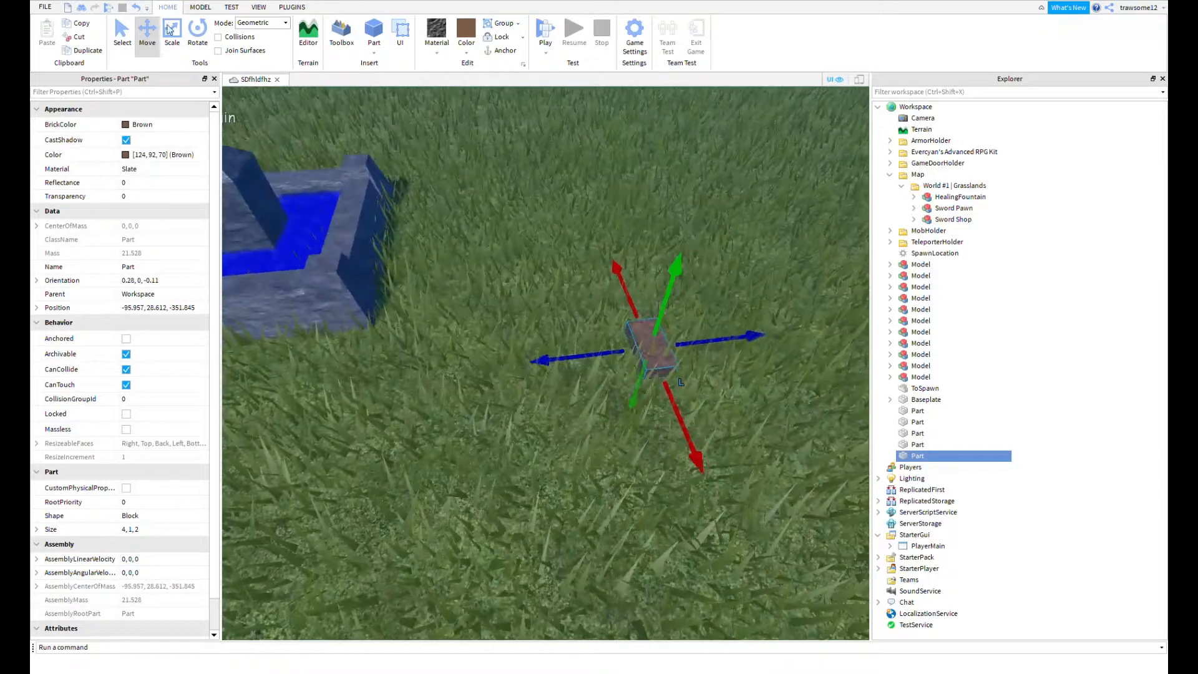
- Scale the new part into a thin flat slab of about 21.7 × 0.23 × 27.3 beside the fountain
click(197, 34)
click(172, 38)
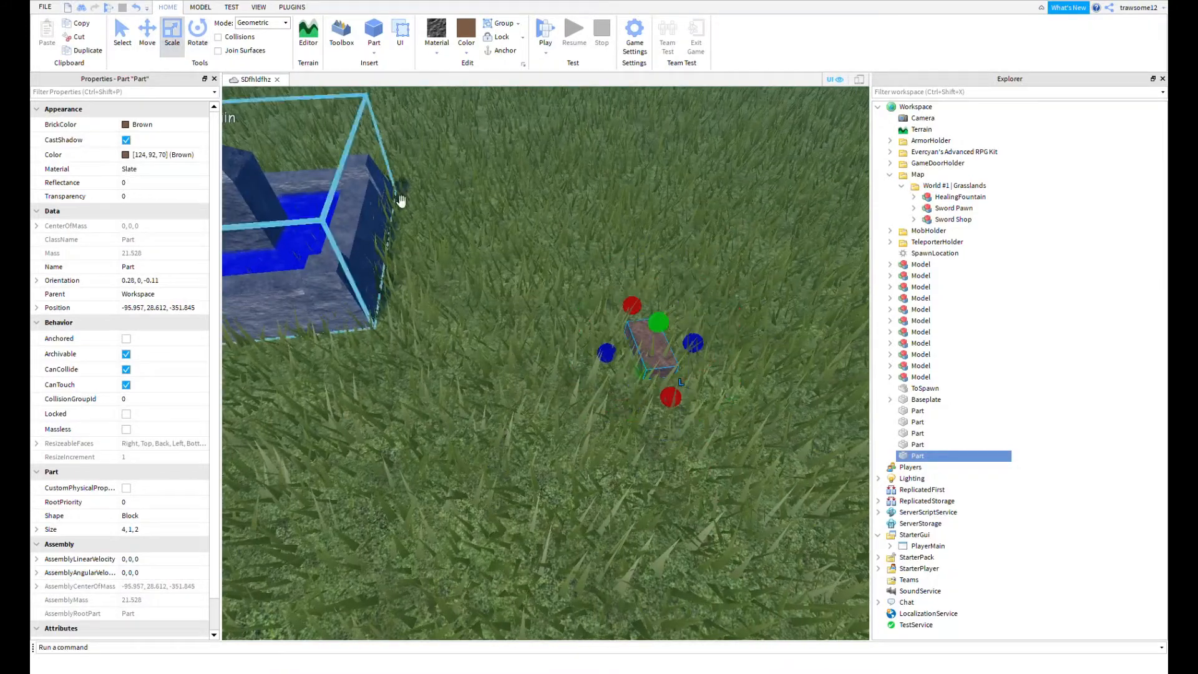
key(w)
right_drag(402, 200, 418, 220)
drag(562, 496, 565, 529)
key(s)
mouse_move(503, 431)
right_down()
mouse_move(496, 441)
mouse_move(319, 246)
right_up()
mouse_move(513, 317)
mouse_down()
mouse_move(611, 258)
mouse_move(785, 241)
mouse_up()
drag(791, 395, 455, 316)
key(s)
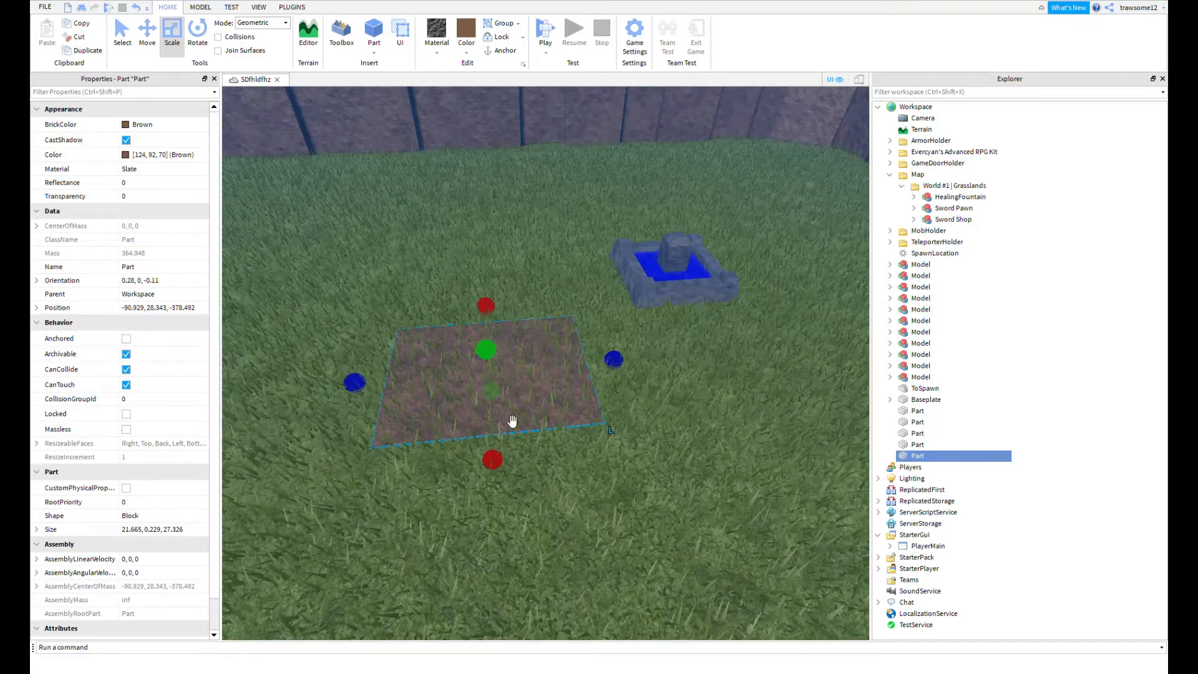
- Enlarge the slab's footprint to about 46.7 × 47.2
drag(528, 460, 814, 438)
click(512, 375)
drag(492, 310, 504, 276)
key(s)
key(d)
right_drag(593, 329, 573, 343)
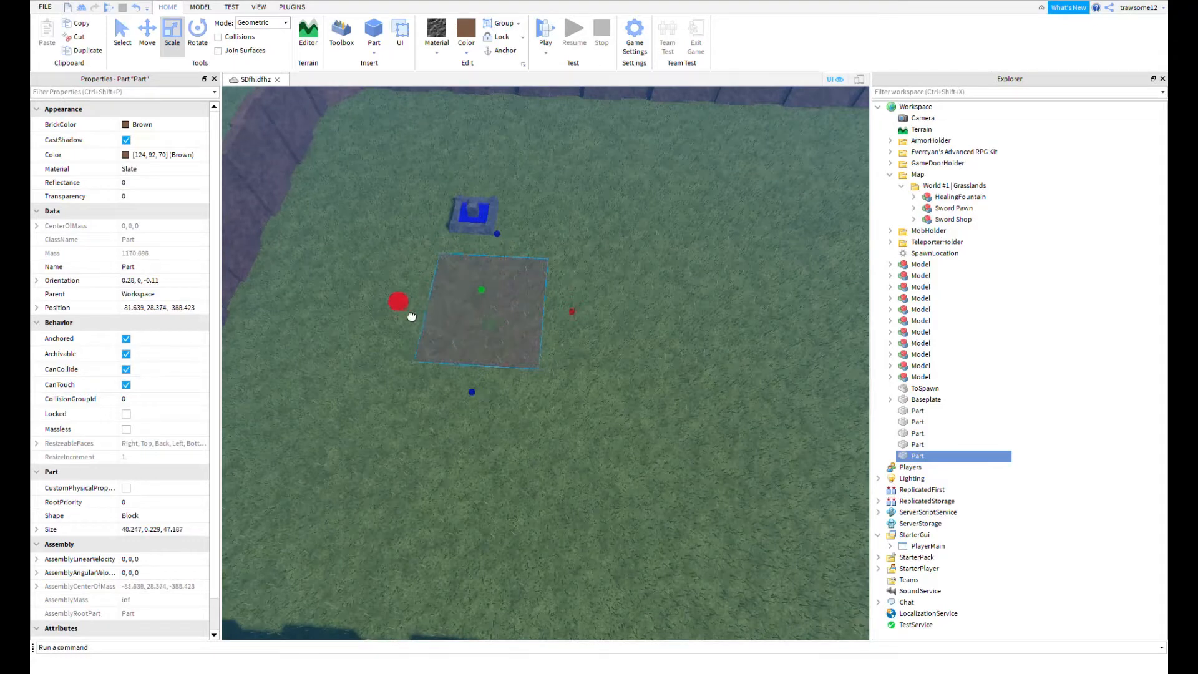
drag(411, 317, 413, 315)
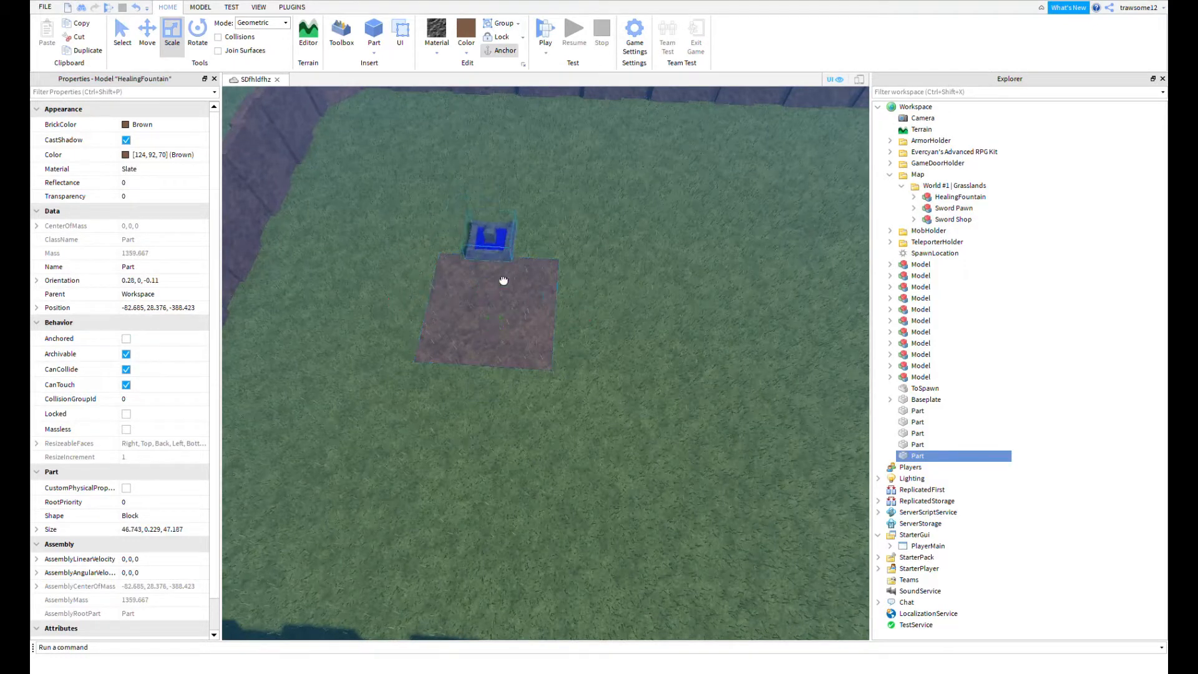
- Move the healing fountain onto the brown slab
drag(503, 280, 504, 322)
click(642, 165)
scroll(648, 224, up, 10)
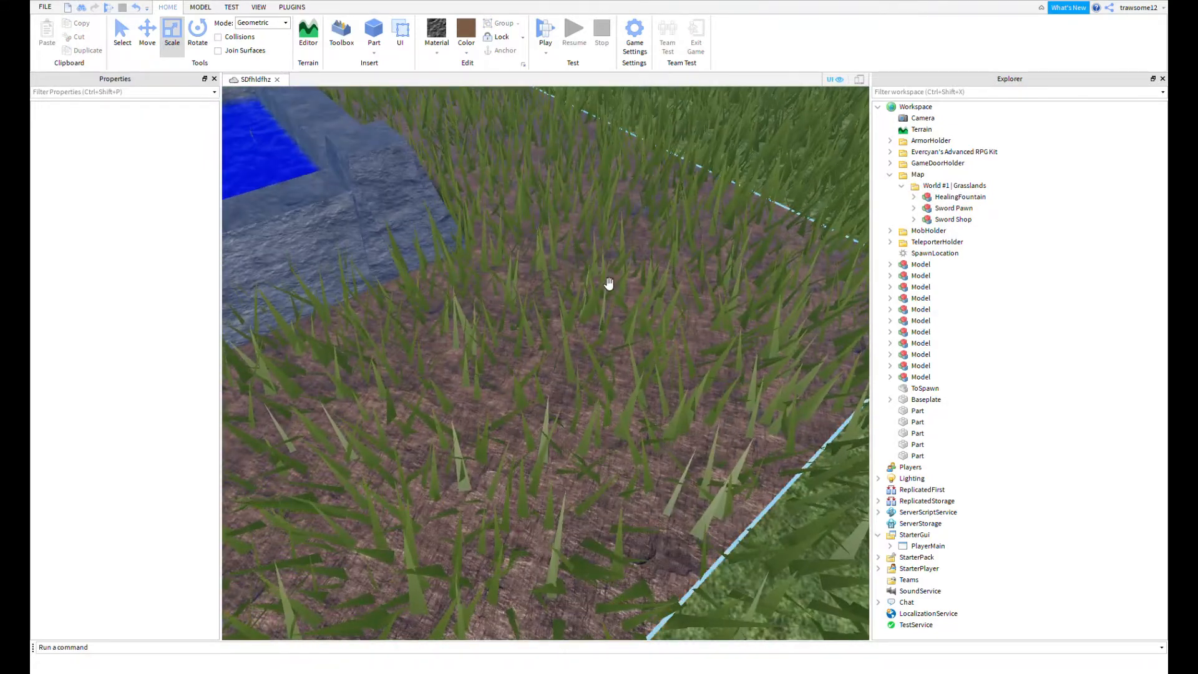
scroll(608, 283, down, 5)
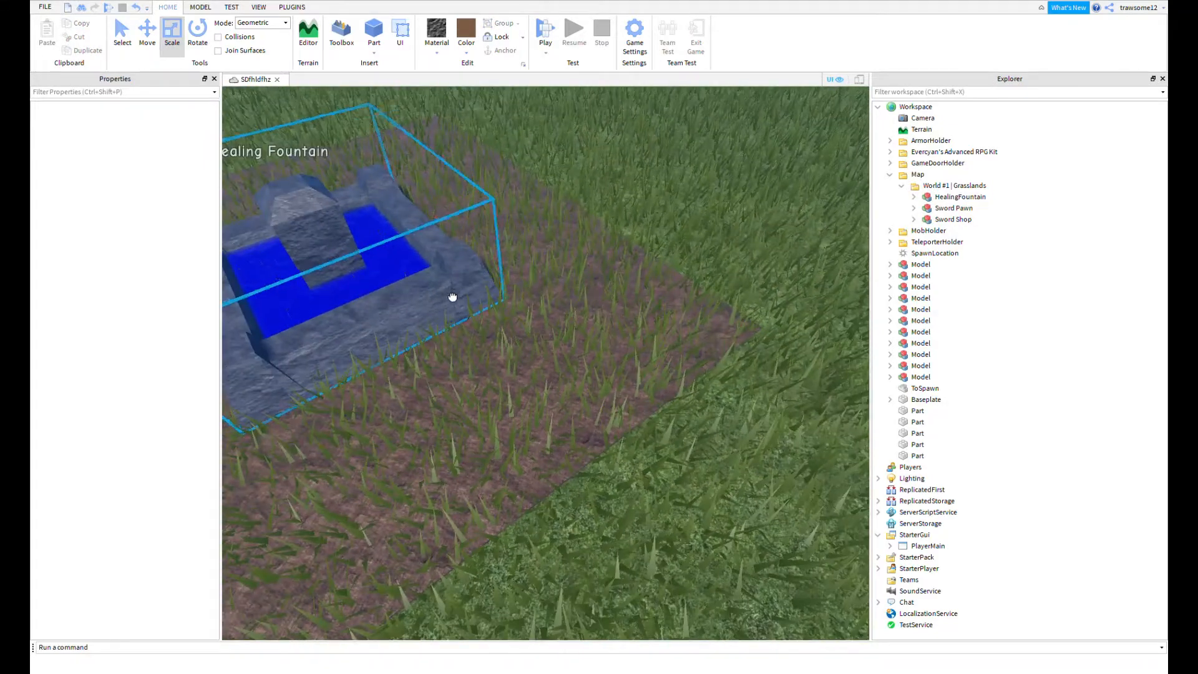
- Move the healing fountain off the slab and thicken the slab to about 2.76
drag(452, 297, 858, 209)
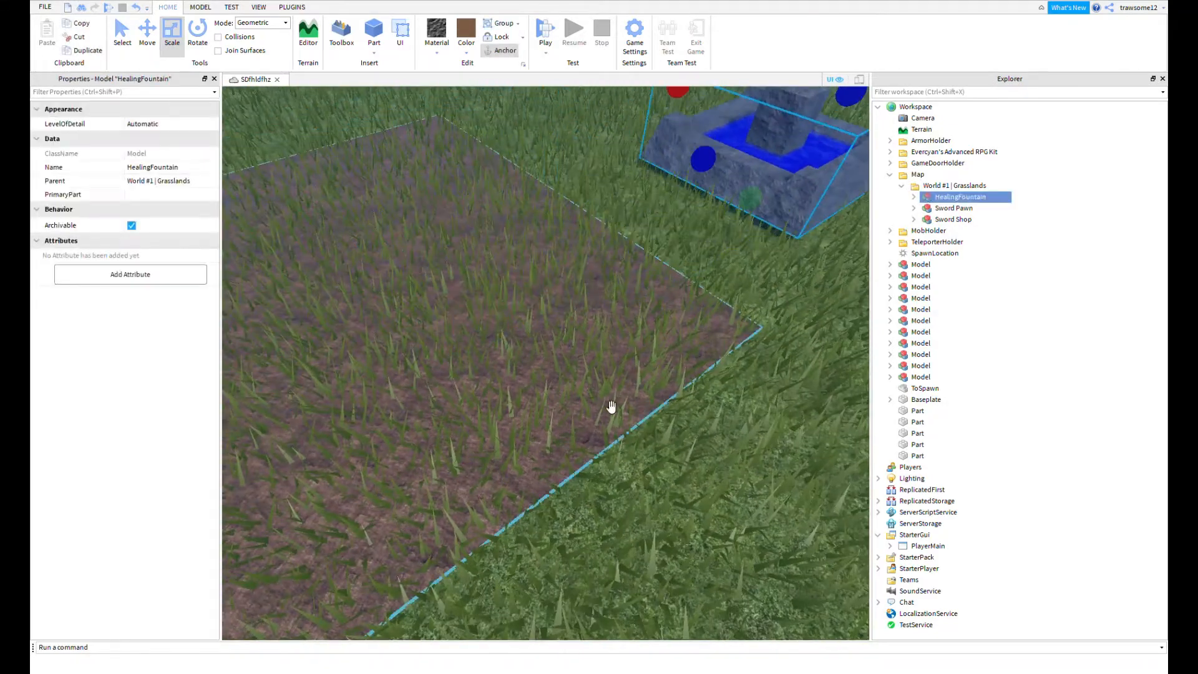
click(554, 305)
drag(318, 275, 300, 244)
click(585, 123)
right_drag(585, 128, 583, 132)
- Place the healing fountain back on top of the slab and undo the slab's last move
mouse_move(828, 330)
mouse_down()
mouse_move(560, 306)
mouse_move(462, 334)
mouse_up()
click(670, 260)
scroll(687, 249, down, 3)
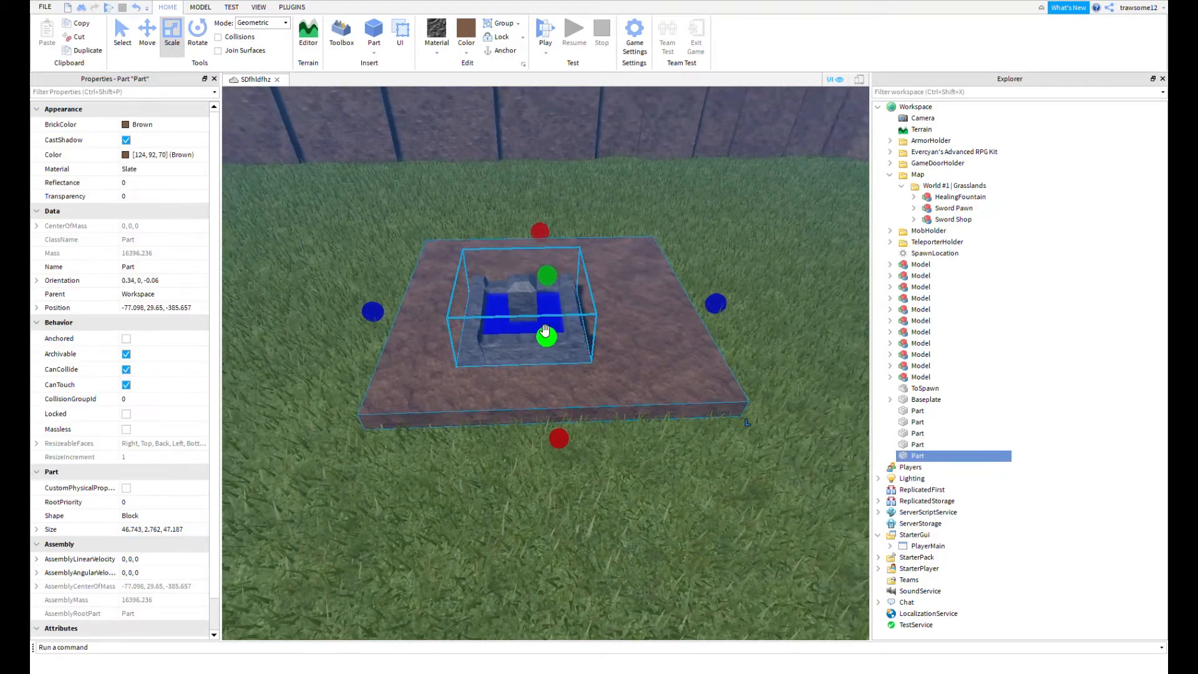
key(ctrl+z)
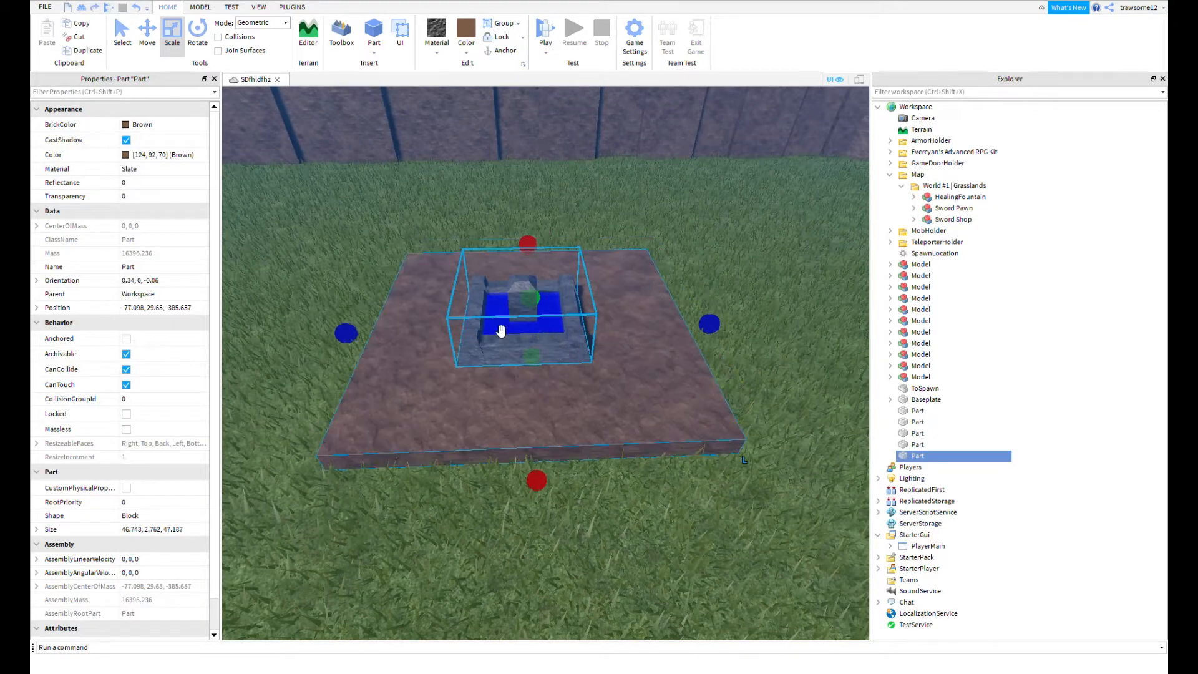
click(528, 350)
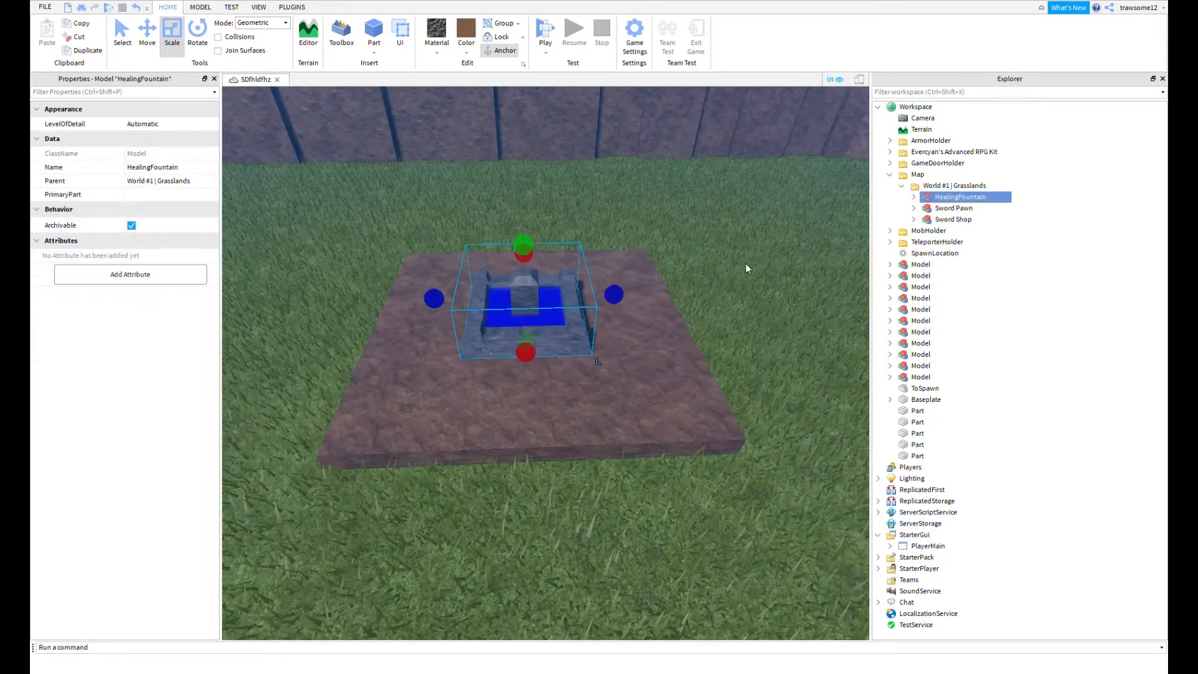
click(746, 264)
- Reduce the slab's thickness to about 0.38
right_drag(743, 263, 743, 263)
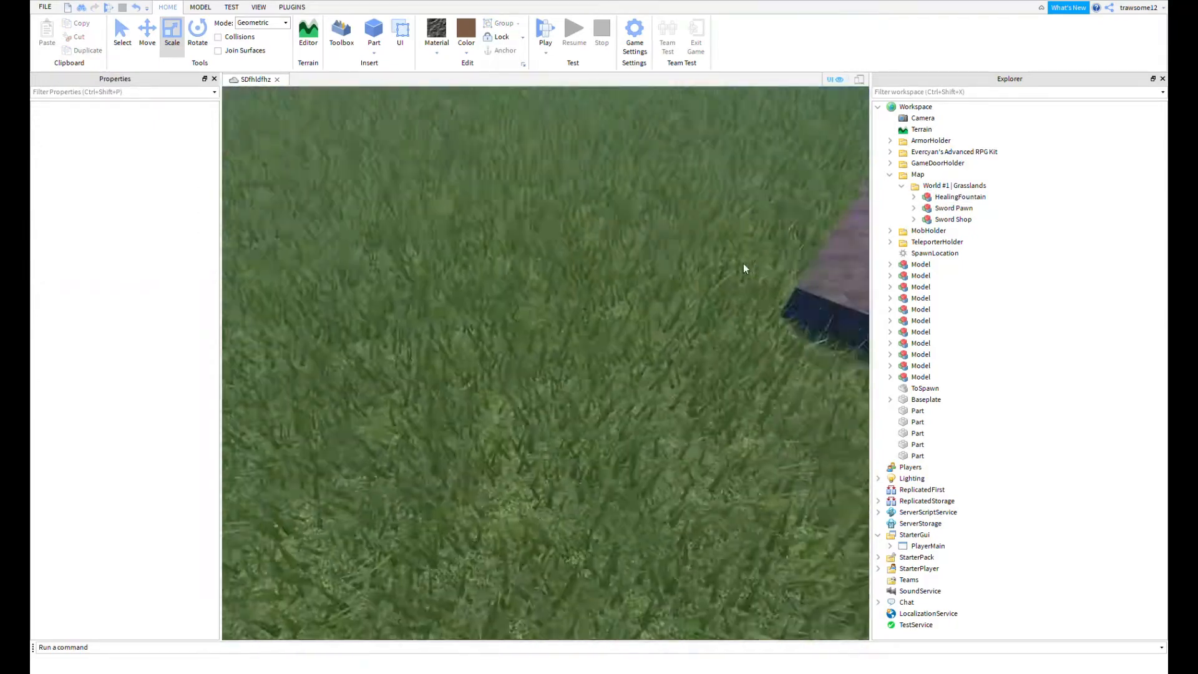
key(s)
click(919, 255)
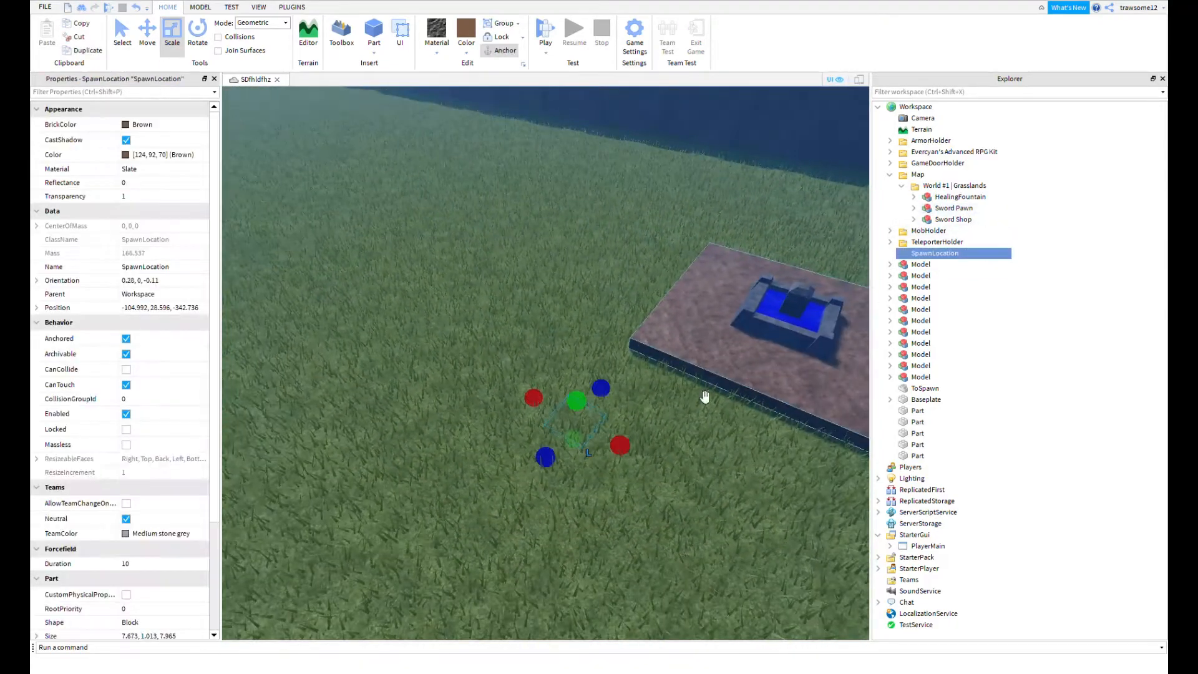
click(705, 350)
right_drag(711, 343, 701, 320)
key(w)
drag(696, 233, 692, 249)
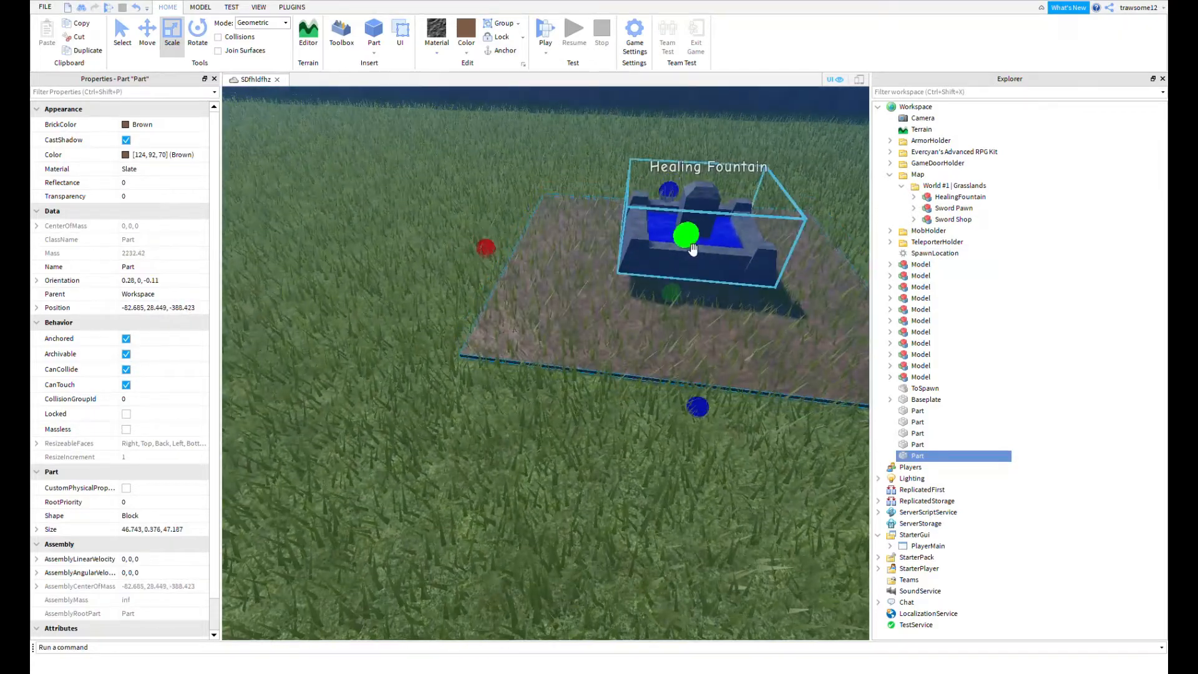
- Lower the healing fountain vertically so that it rests on the thinned slab
click(451, 179)
key(w)
right_drag(452, 177, 457, 181)
key(w)
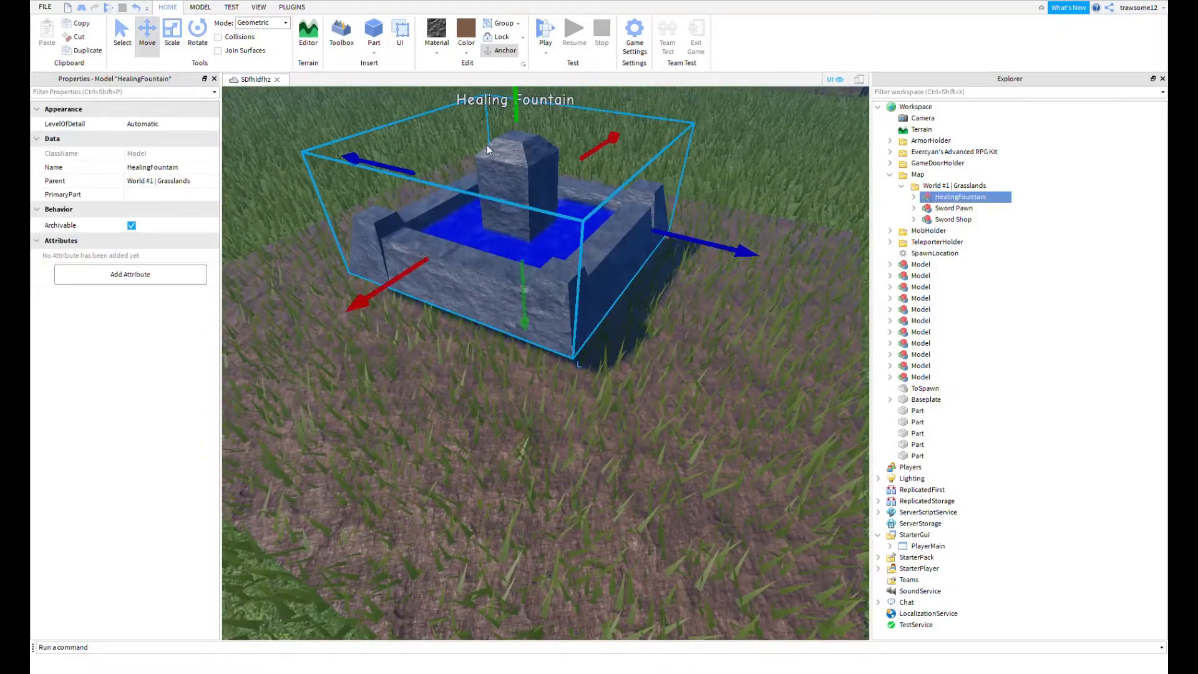
drag(521, 116, 519, 152)
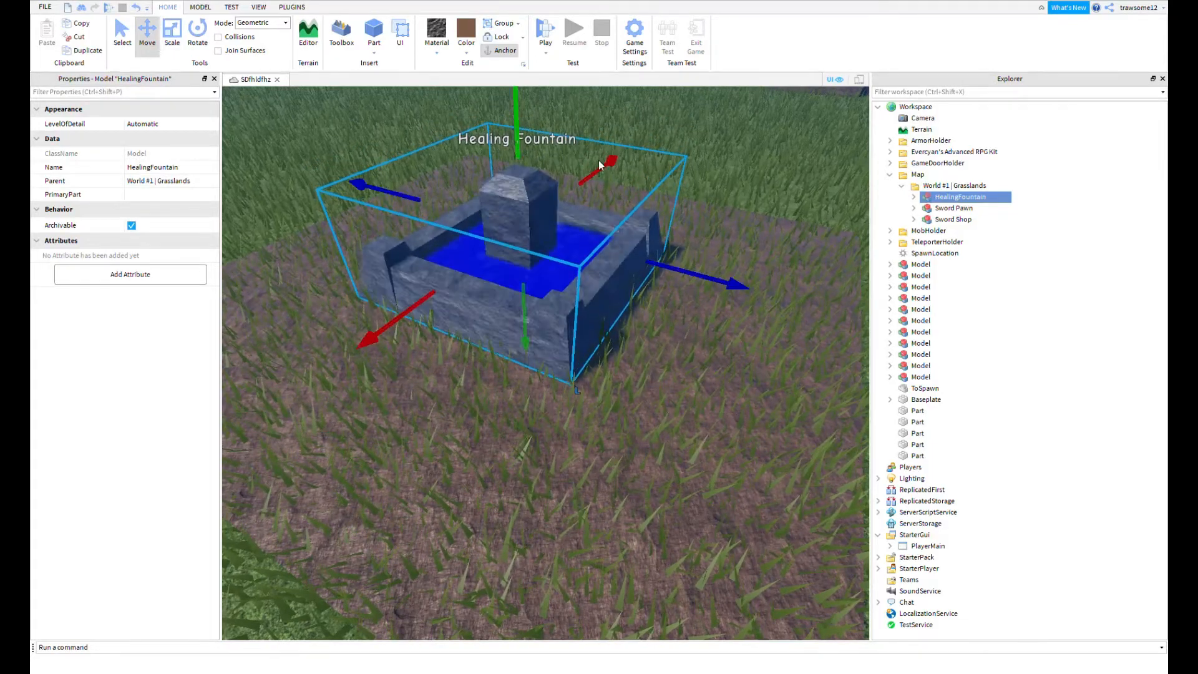
- Check the healing fountain's position on the slab from above
click(710, 141)
key(s)
key(a)
mouse_move(711, 142)
right_down()
mouse_move(687, 198)
mouse_move(592, 233)
right_up()
key(s)
key(w)
key(s)
key(d)
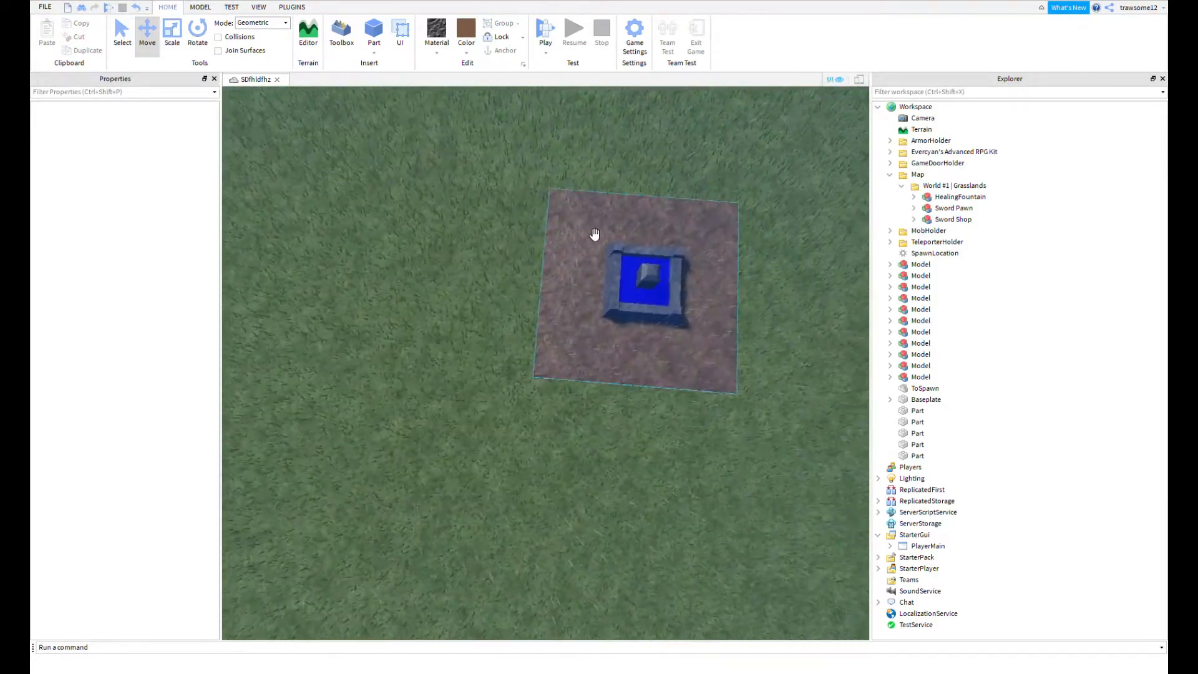
click(597, 302)
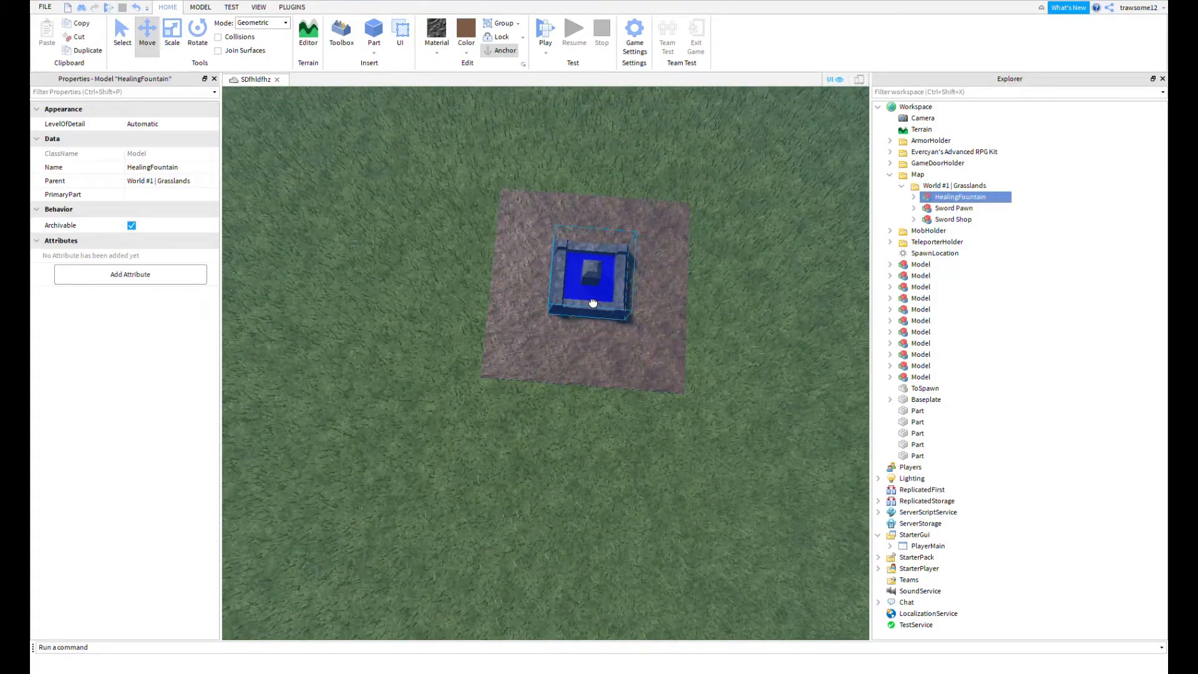
click(785, 193)
- Examine the slab's surface and the grass on it up close
scroll(720, 221, up, 10)
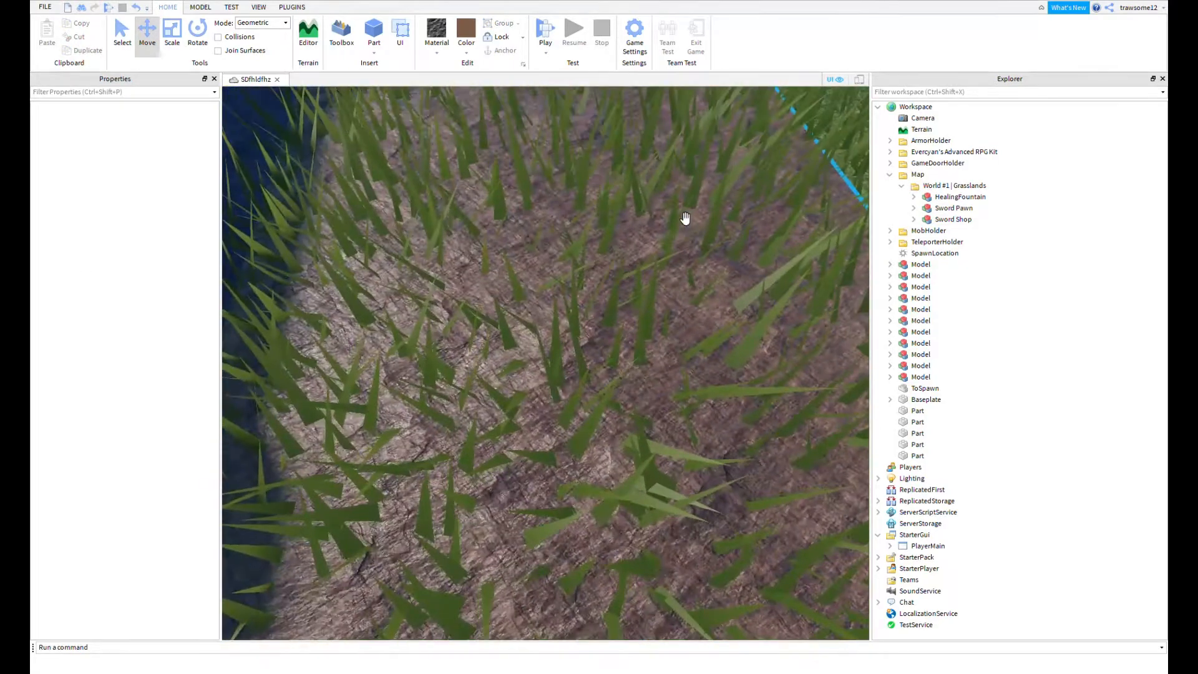
right_drag(685, 217, 685, 218)
scroll(685, 217, down, 5)
scroll(681, 217, down, 4)
scroll(680, 216, up, 6)
scroll(680, 216, up, 5)
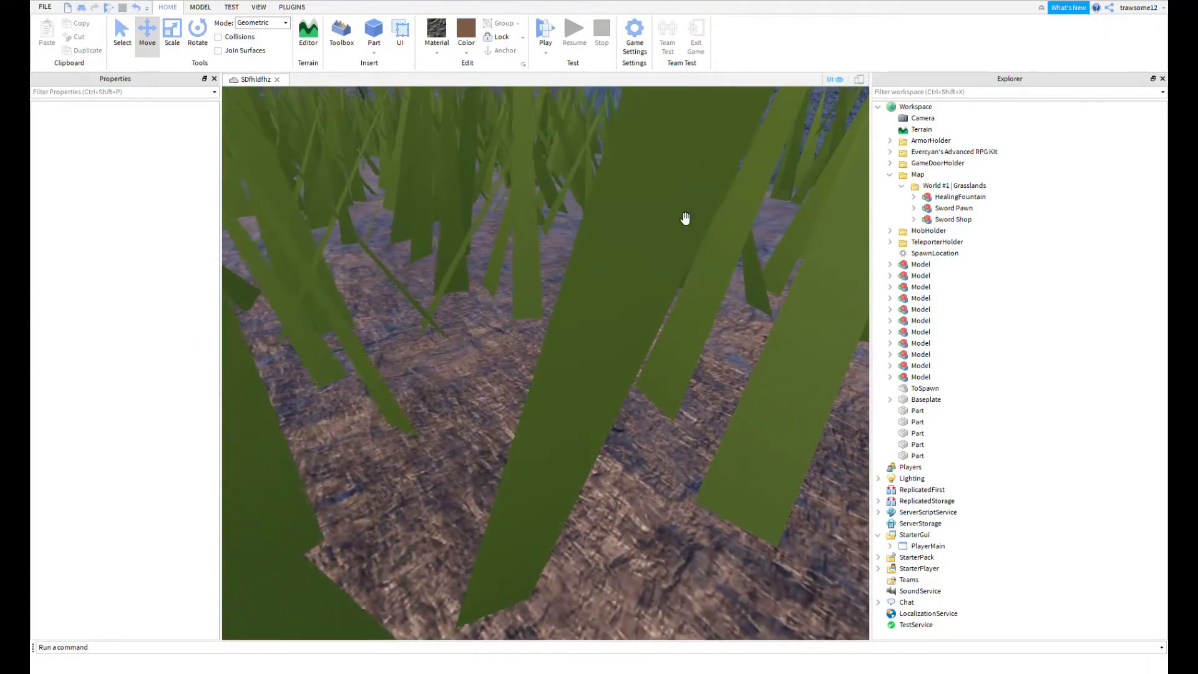
- Examine the grass up close and the open ground between the slab and the walls
scroll(687, 219, down, 10)
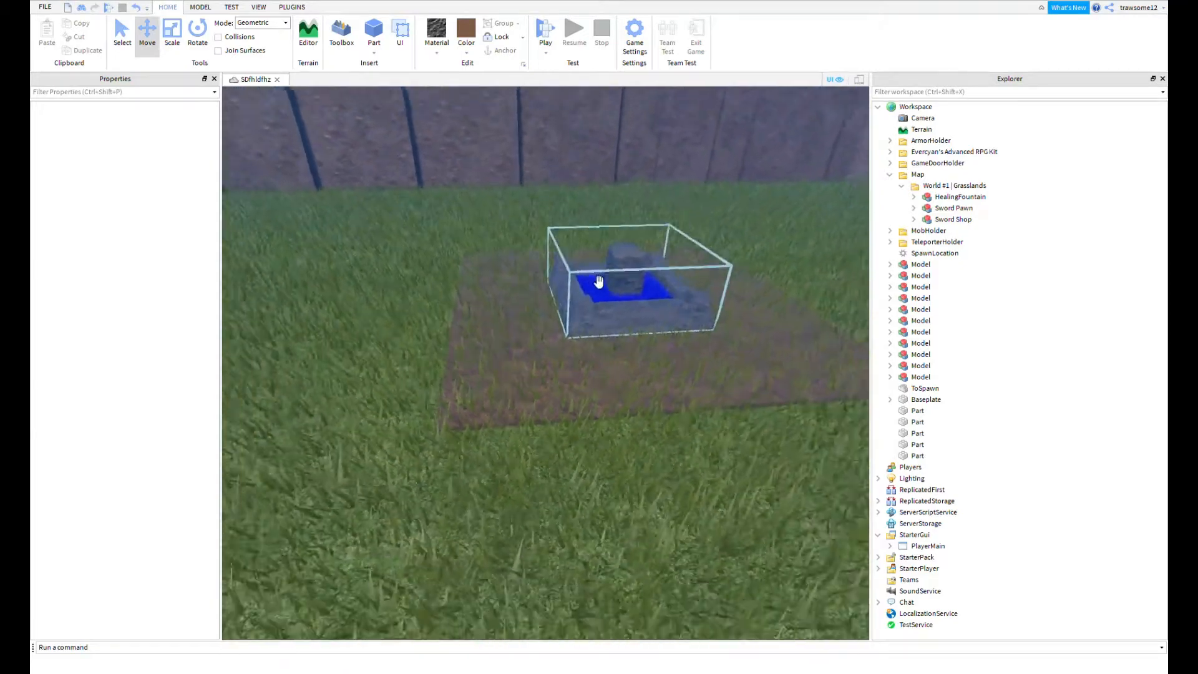
right_drag(598, 281, 612, 284)
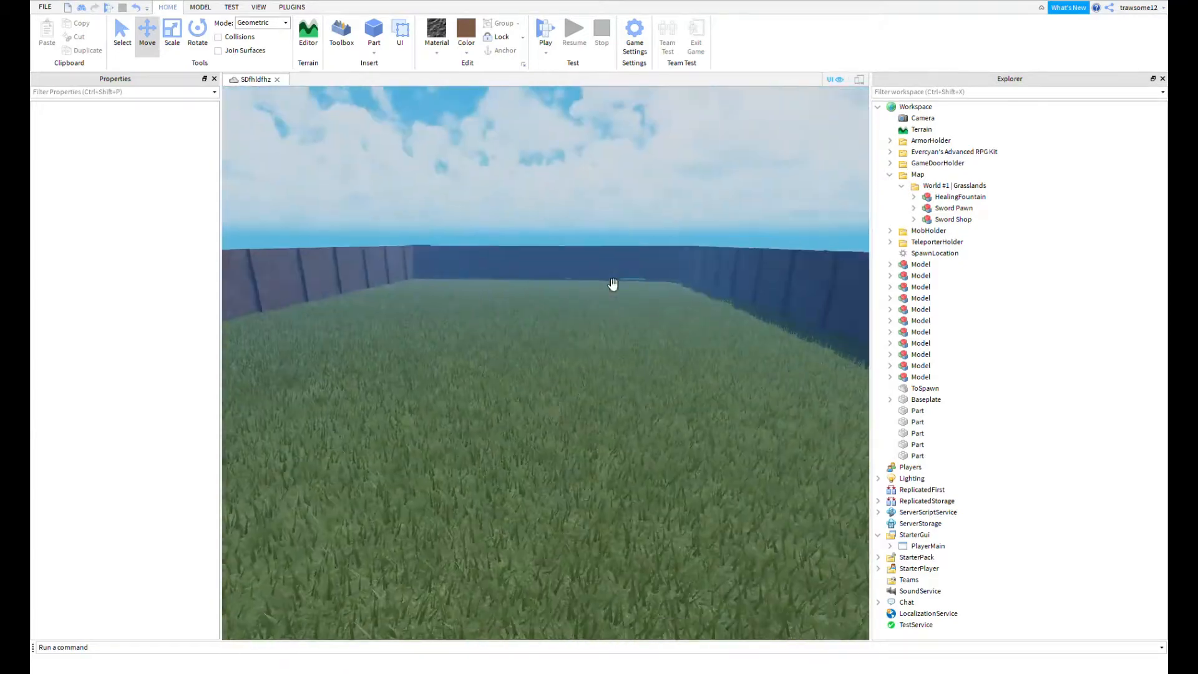
scroll(641, 305, up, 8)
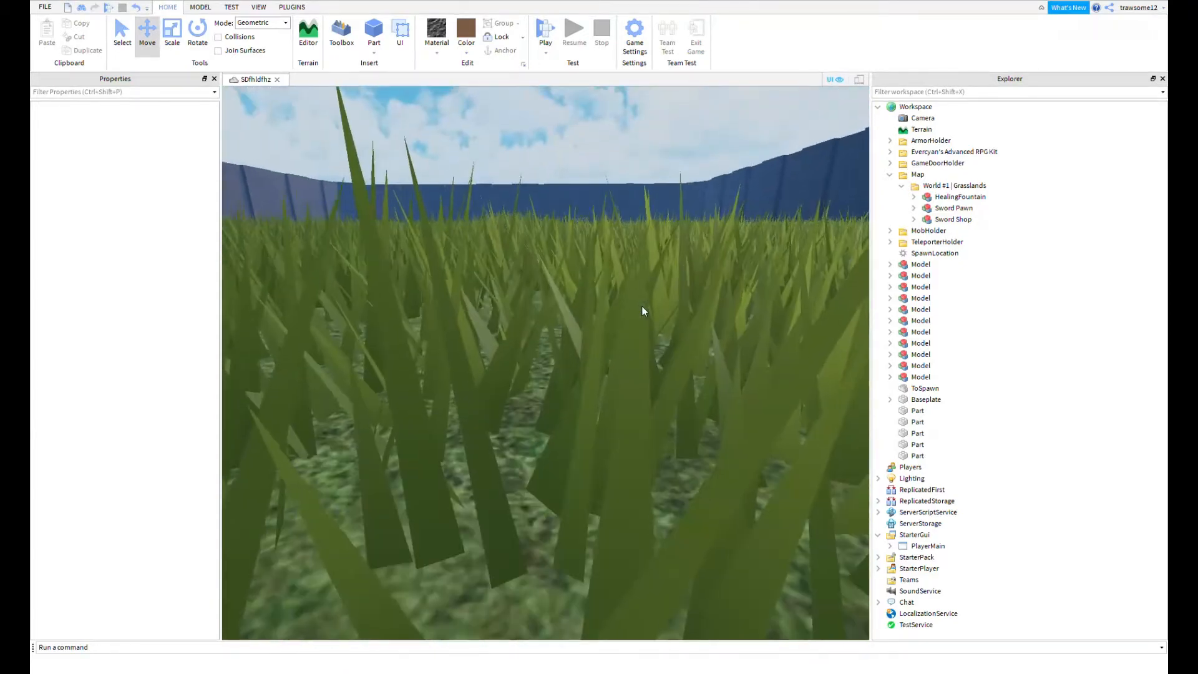
mouse_move(641, 306)
right_down()
mouse_move(622, 326)
mouse_move(633, 424)
mouse_move(644, 431)
mouse_move(620, 337)
mouse_move(642, 332)
right_up()
key(w)
key(s)
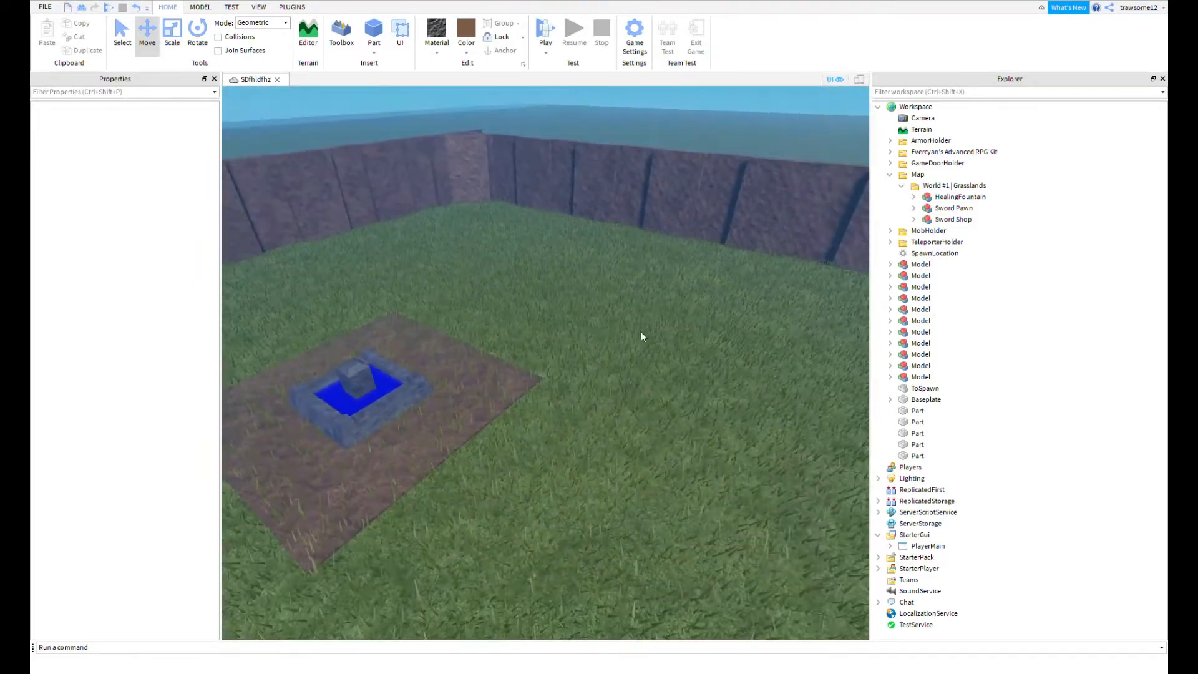
- Move the spawn location to the slab area beside the healing fountain
drag(604, 334, 607, 347)
right_drag(604, 334, 607, 348)
drag(607, 347, 578, 347)
right_drag(607, 348, 577, 348)
drag(578, 348, 521, 329)
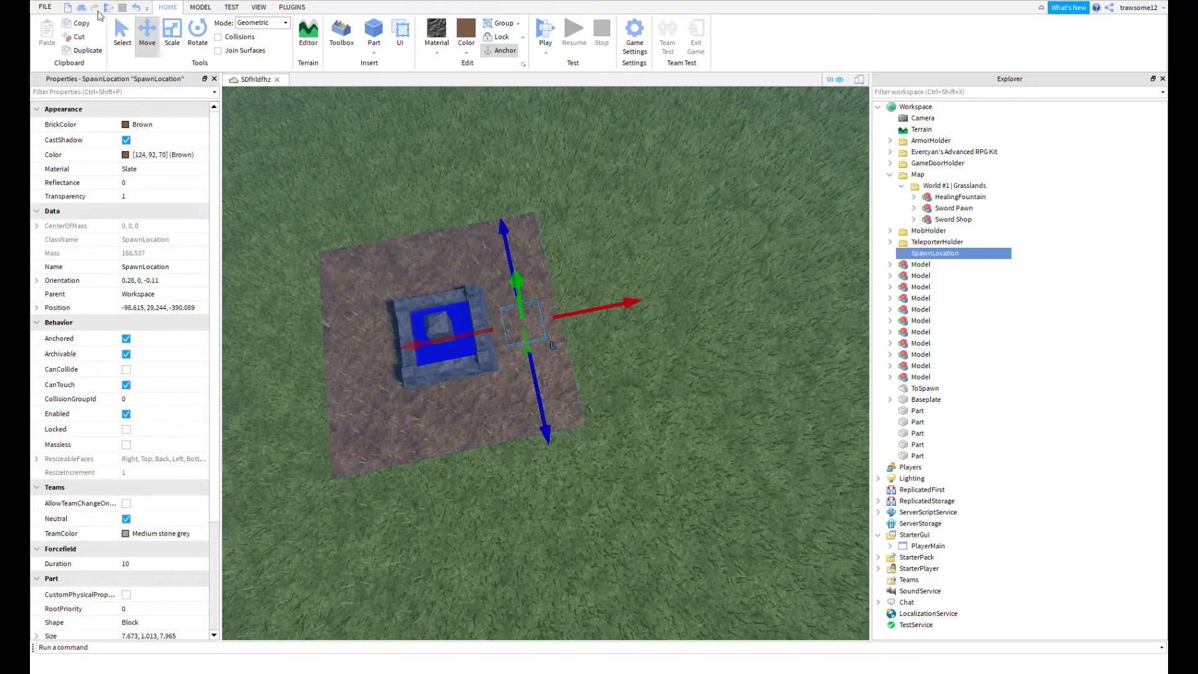
- Duplicate the spawn location and move the copy to the opposite side of the healing fountain
key(ctrl+d)
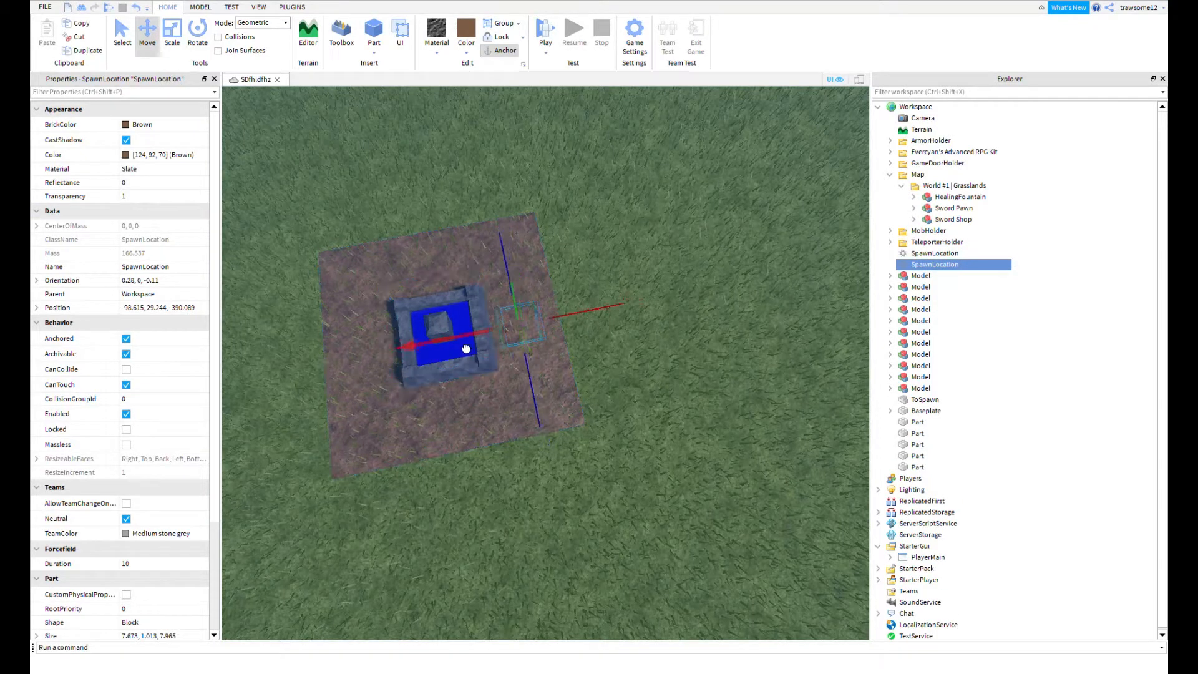
drag(466, 348, 466, 348)
key(a)
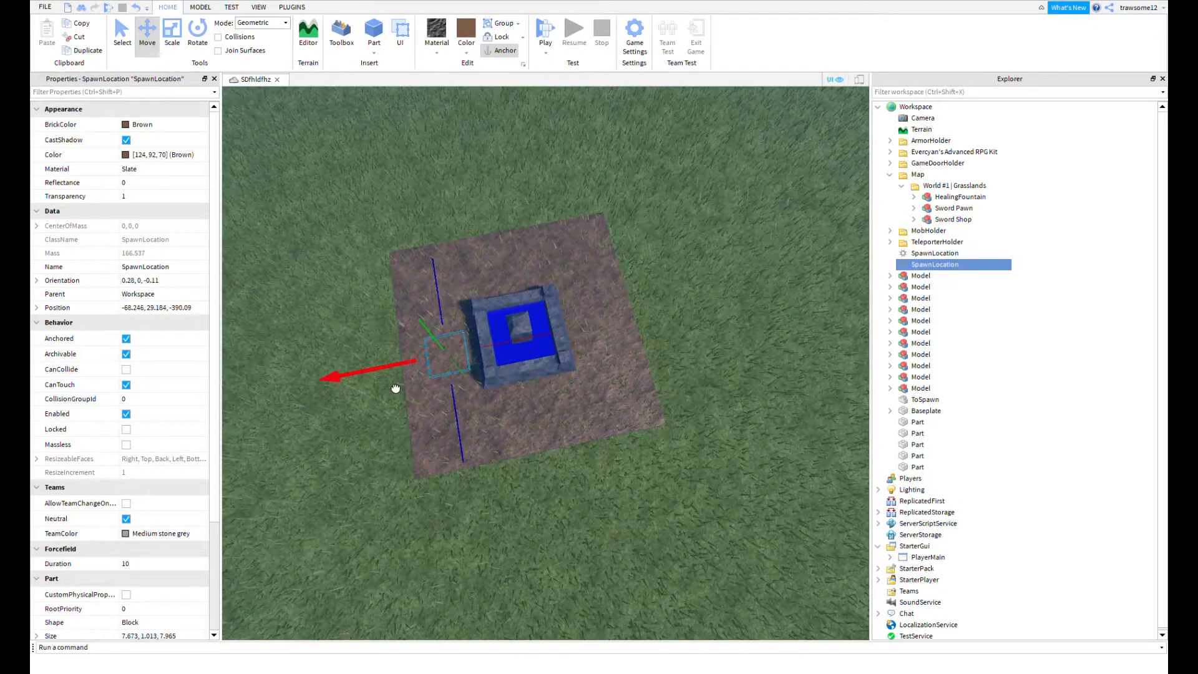
- Duplicate the spawn location twice more and place the copies on the fountain's two remaining sides
key(ctrl+d)
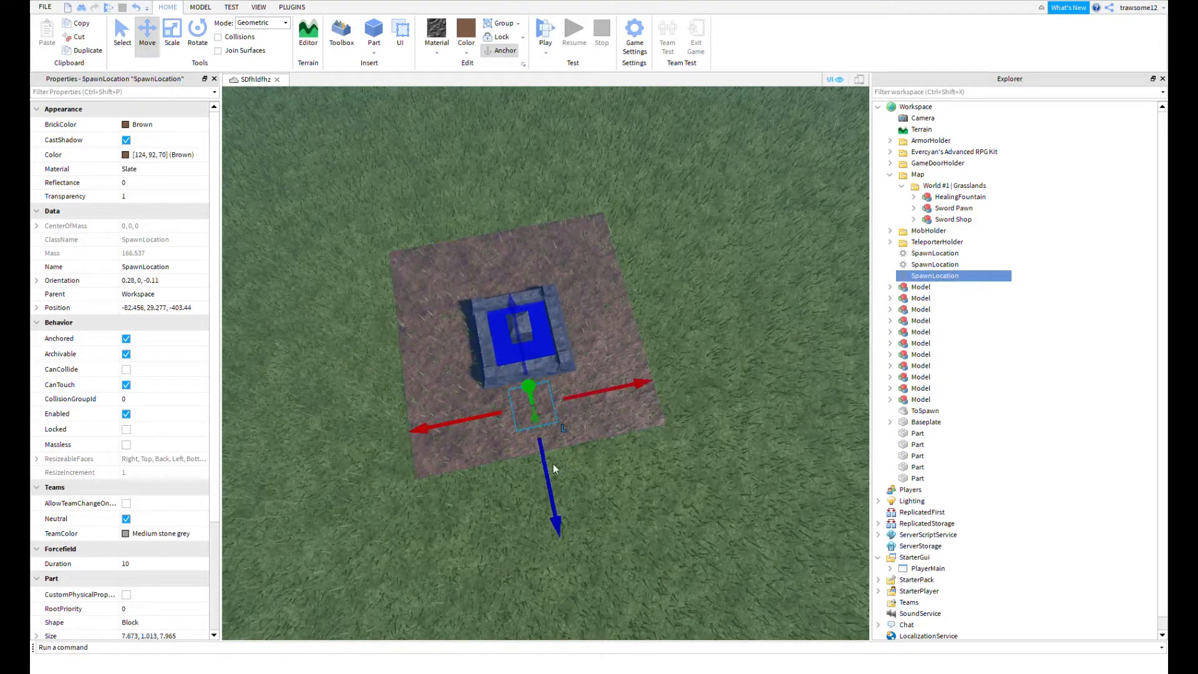
key(ctrl+d)
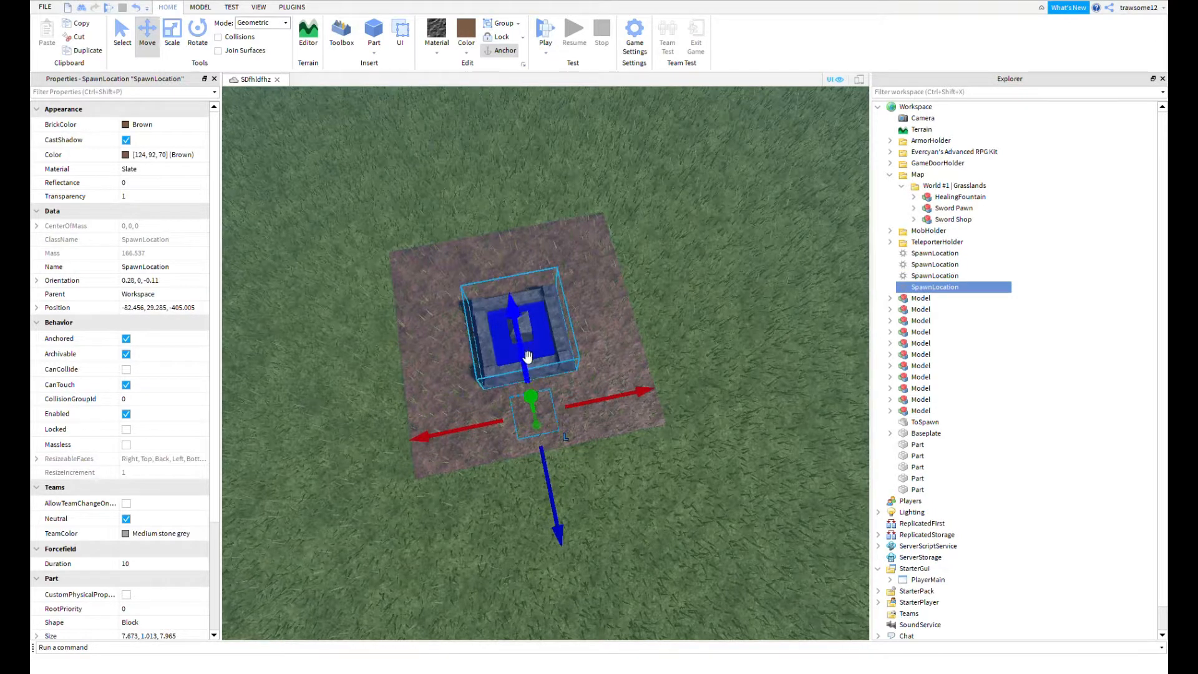
drag(505, 233, 504, 219)
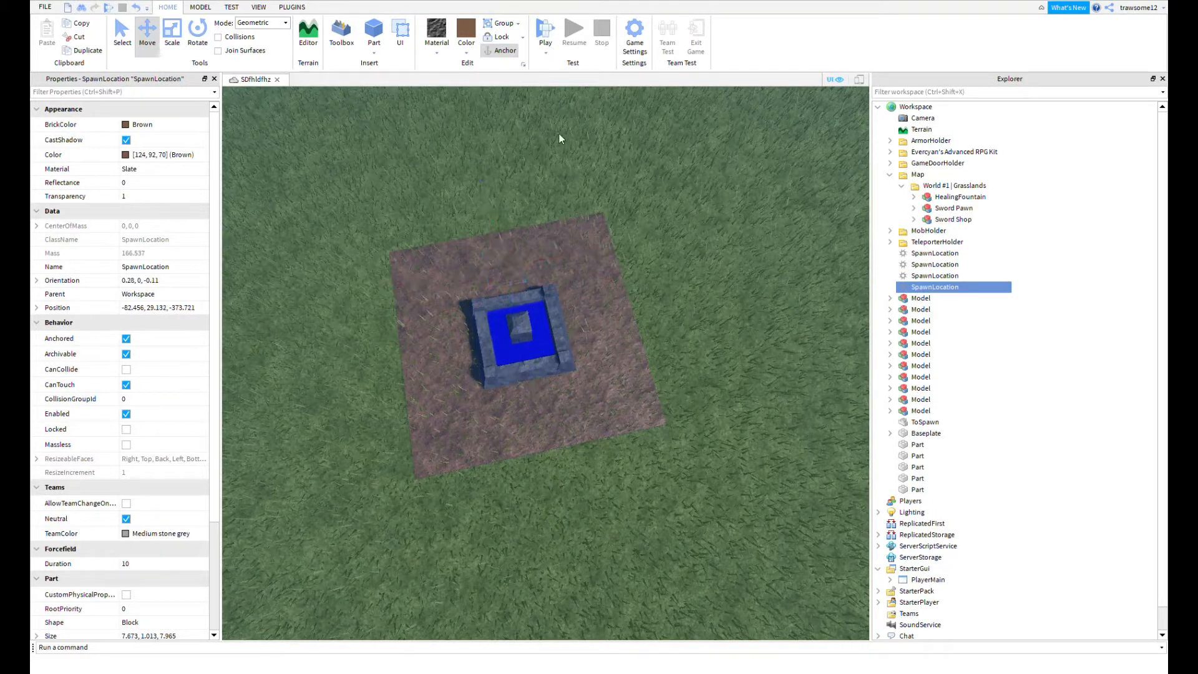
click(560, 134)
right_drag(593, 149, 598, 153)
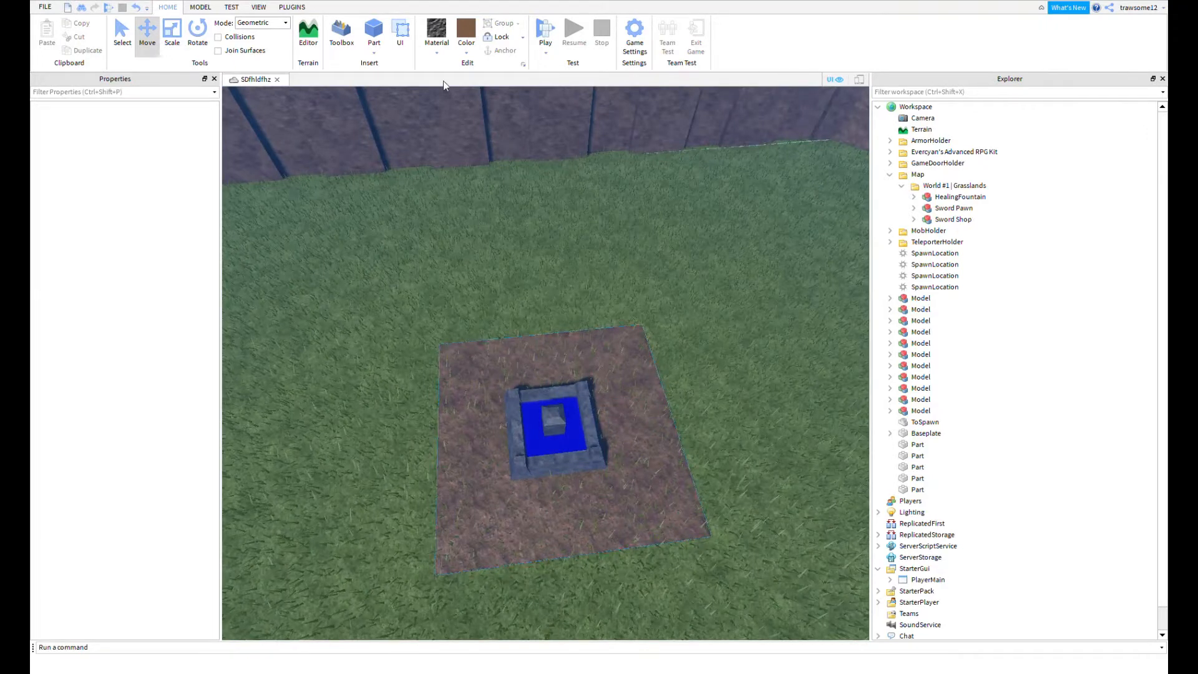
- Playtest the game, walking and jumping with the character around the healing fountain and the slab
click(539, 37)
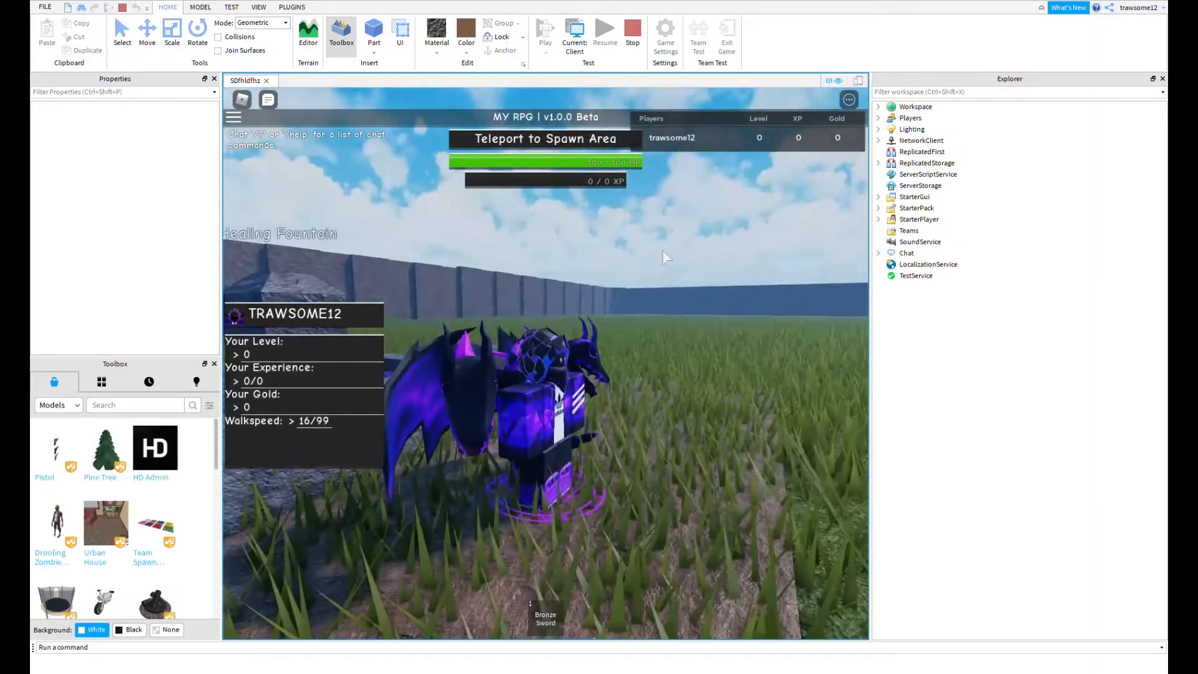
mouse_move(662, 251)
right_down()
mouse_move(610, 232)
mouse_move(688, 220)
mouse_move(641, 240)
mouse_move(644, 145)
right_up()
key(1)
click(663, 251)
key(1)
key(w)
key(space)
key(space)
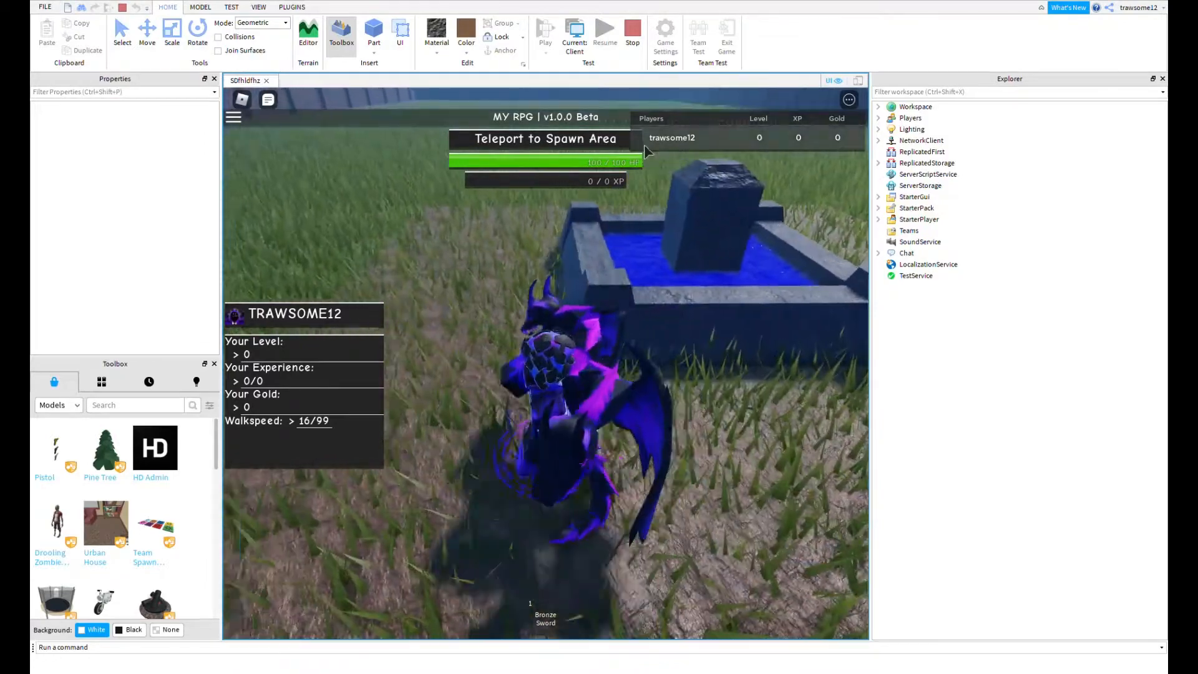
key(a)
key(w)
key(w)
key(Tab)
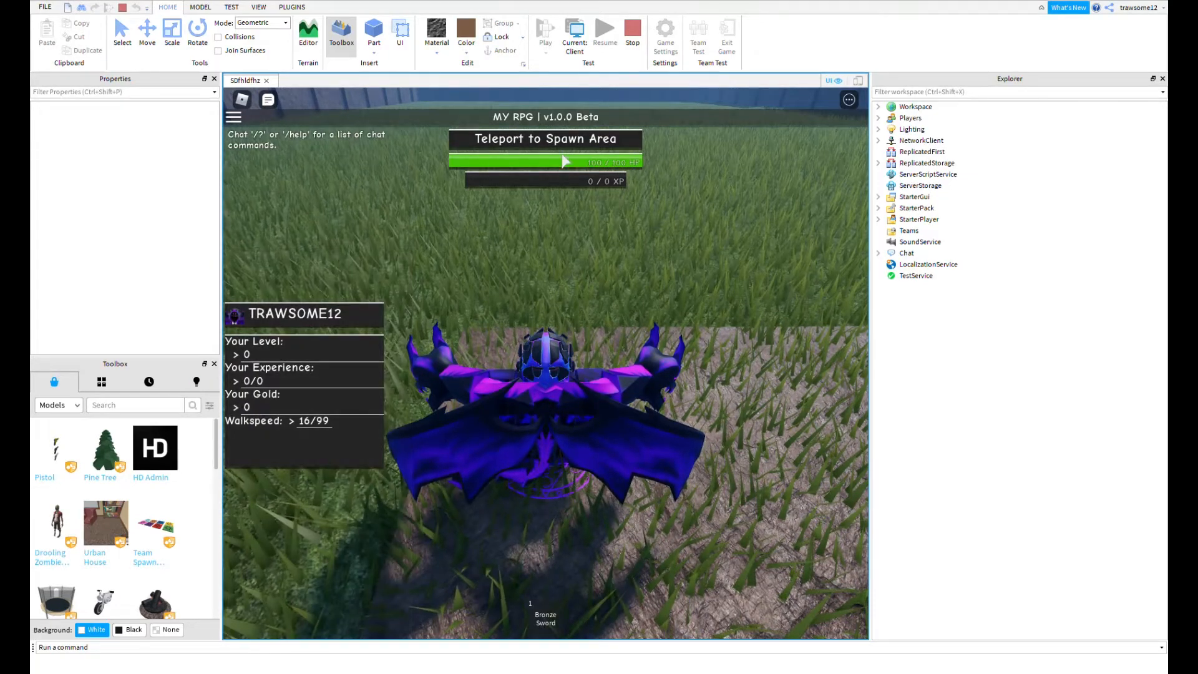
- Teleport the character to the spawn area, look around there, and end the playtest
click(513, 139)
right_drag(559, 303, 560, 303)
key(a)
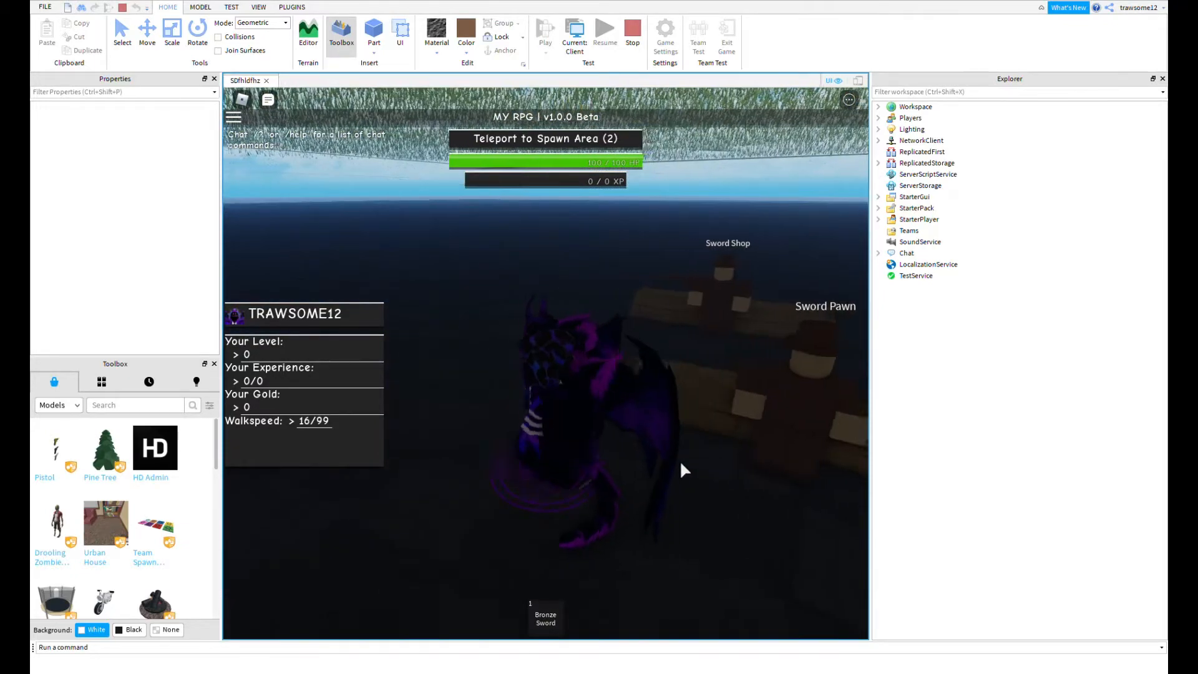
right_drag(679, 459, 679, 459)
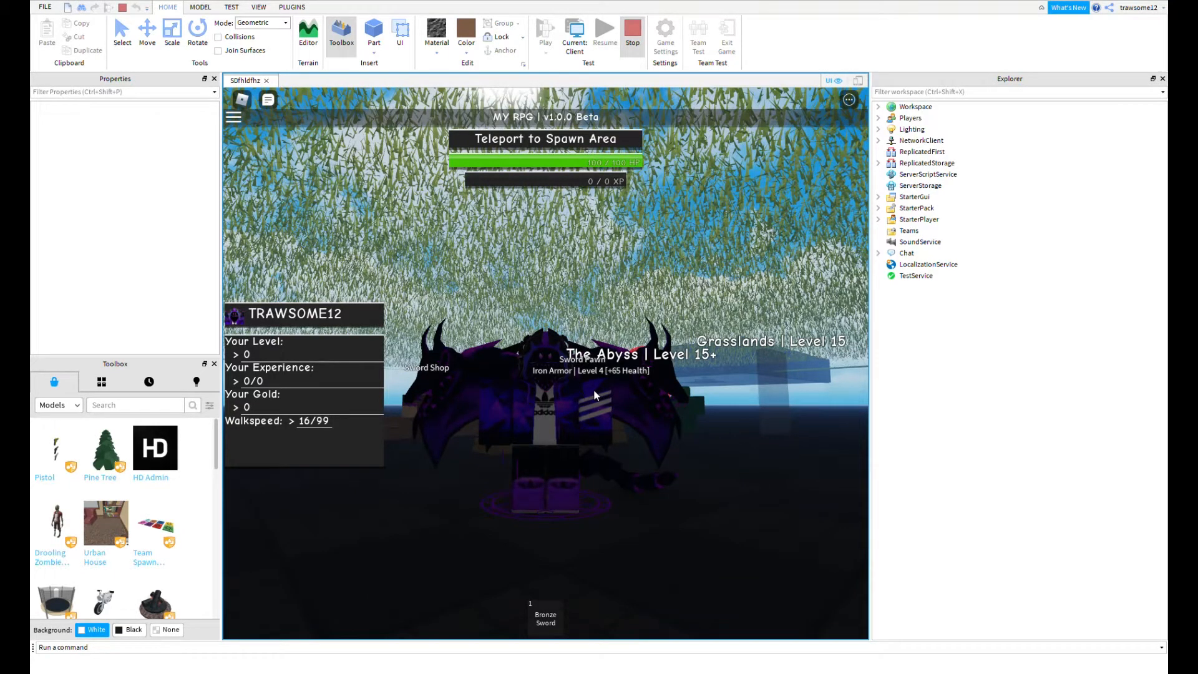
click(632, 34)
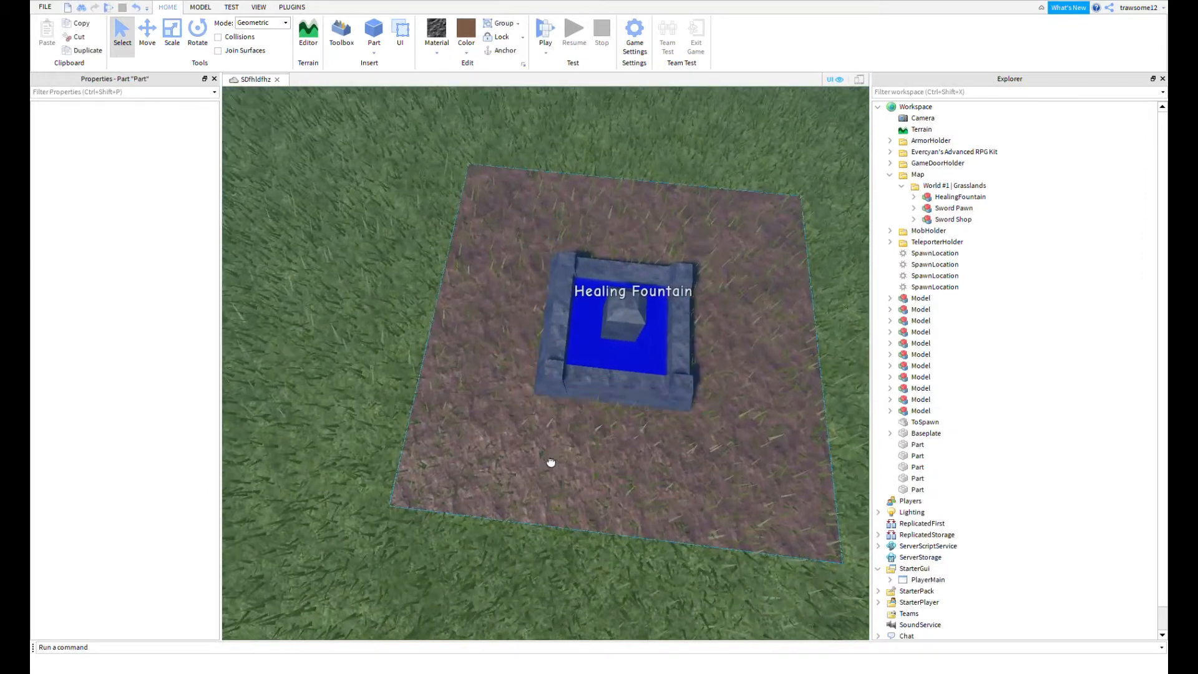
- Move the healing fountain off the slab onto the grass and thicken the slab to about 2.44
click(551, 458)
drag(592, 411, 316, 267)
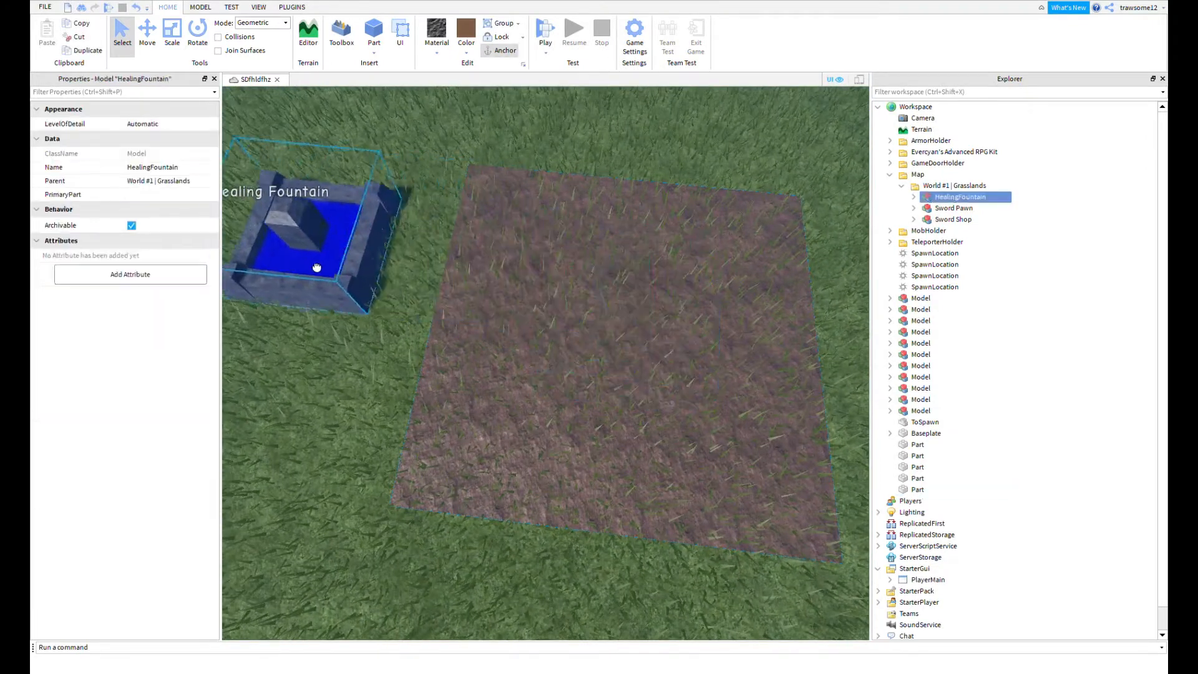
click(597, 312)
click(171, 31)
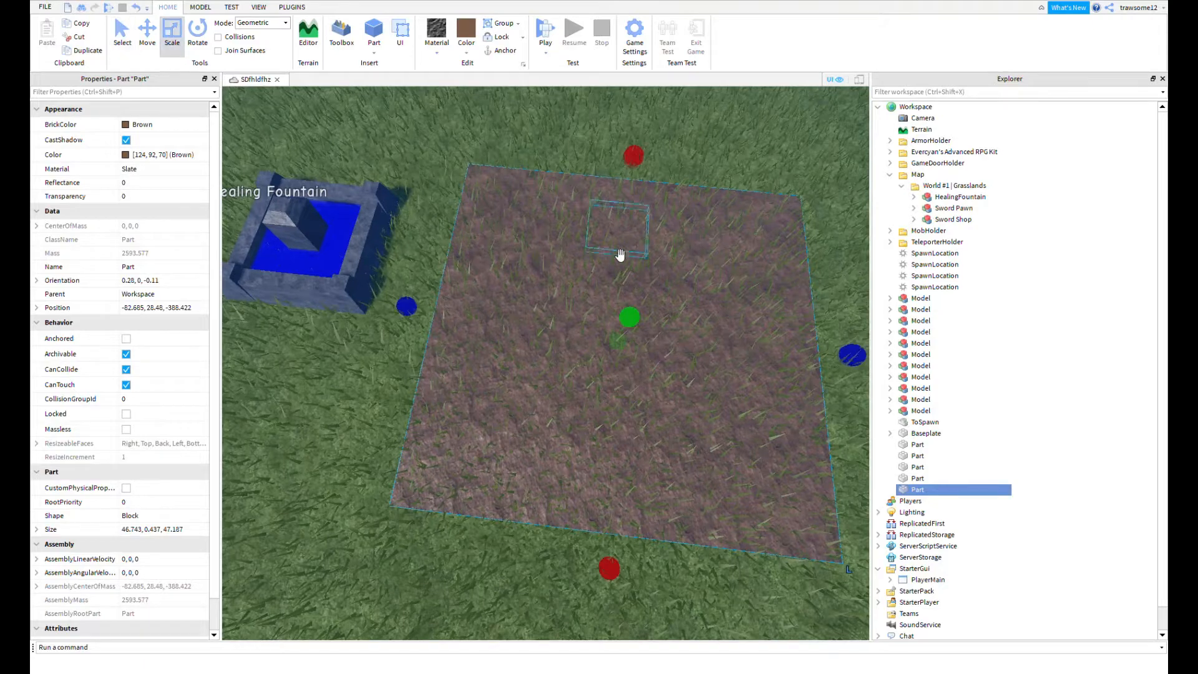
drag(636, 332, 654, 214)
click(518, 141)
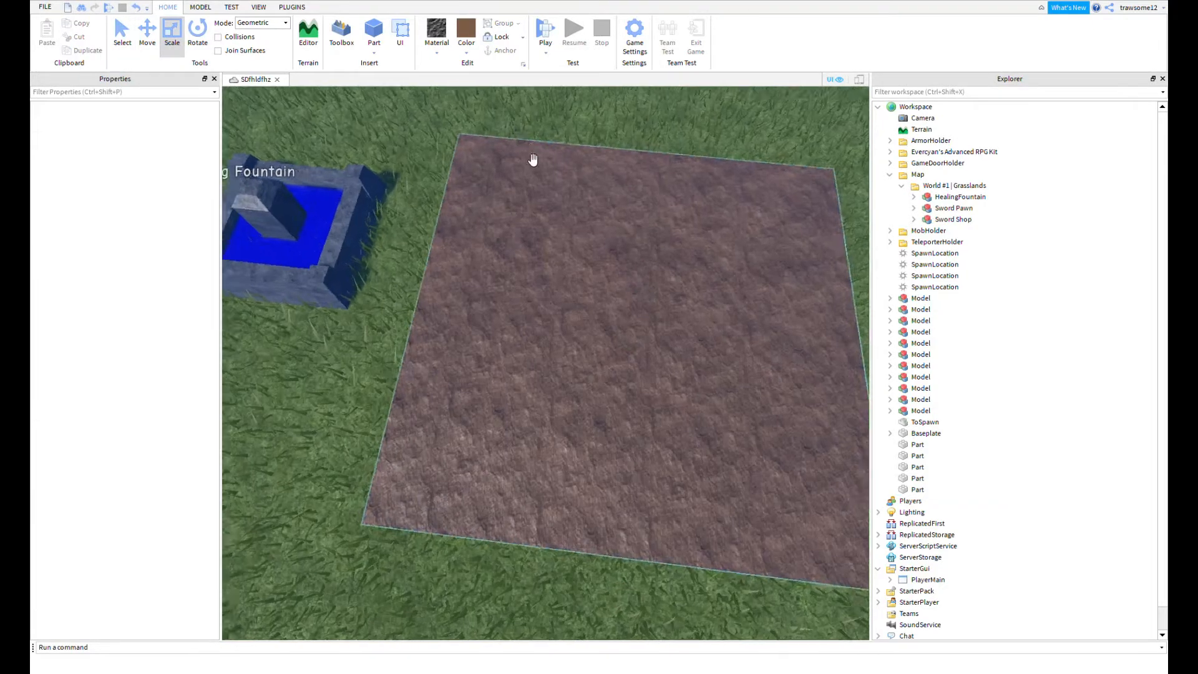
- Scale the slab's thickness up further from its top face
scroll(530, 155, up, 10)
click(596, 304)
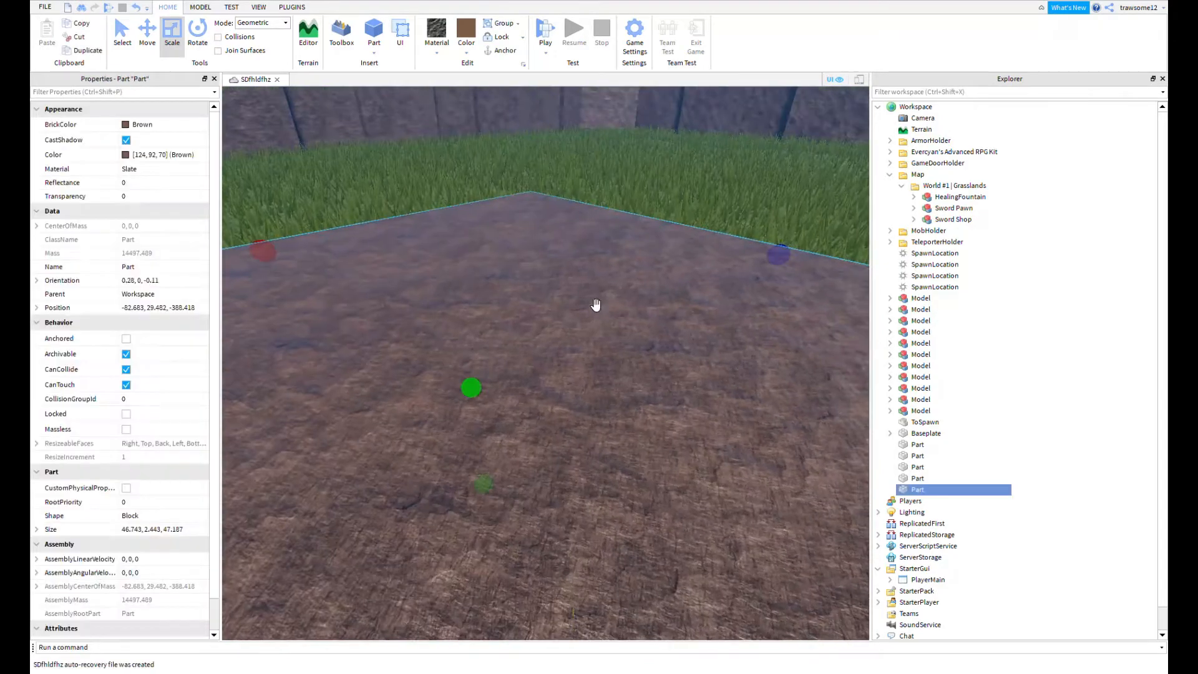
drag(486, 388, 660, 158)
click(686, 126)
- Move the healing fountain from the grass back onto the middle of the thickened slab
right_drag(686, 126, 442, 276)
key(s)
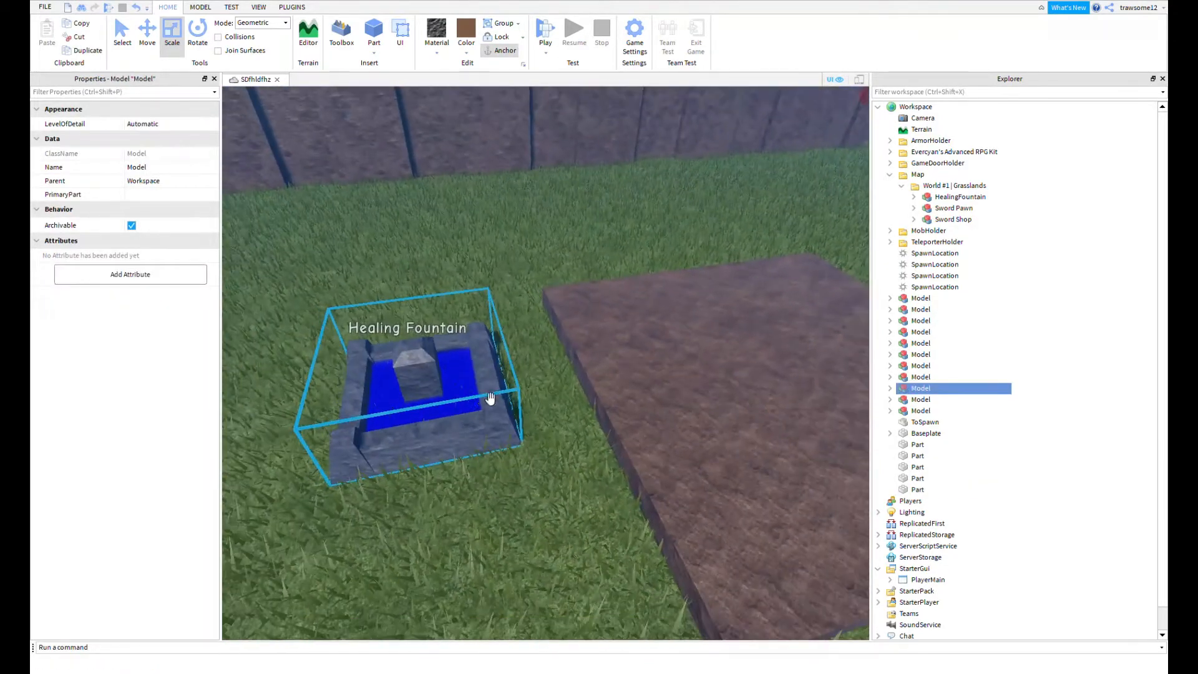
key(d)
mouse_move(492, 401)
mouse_down()
mouse_move(541, 376)
mouse_move(583, 311)
mouse_up()
key(s)
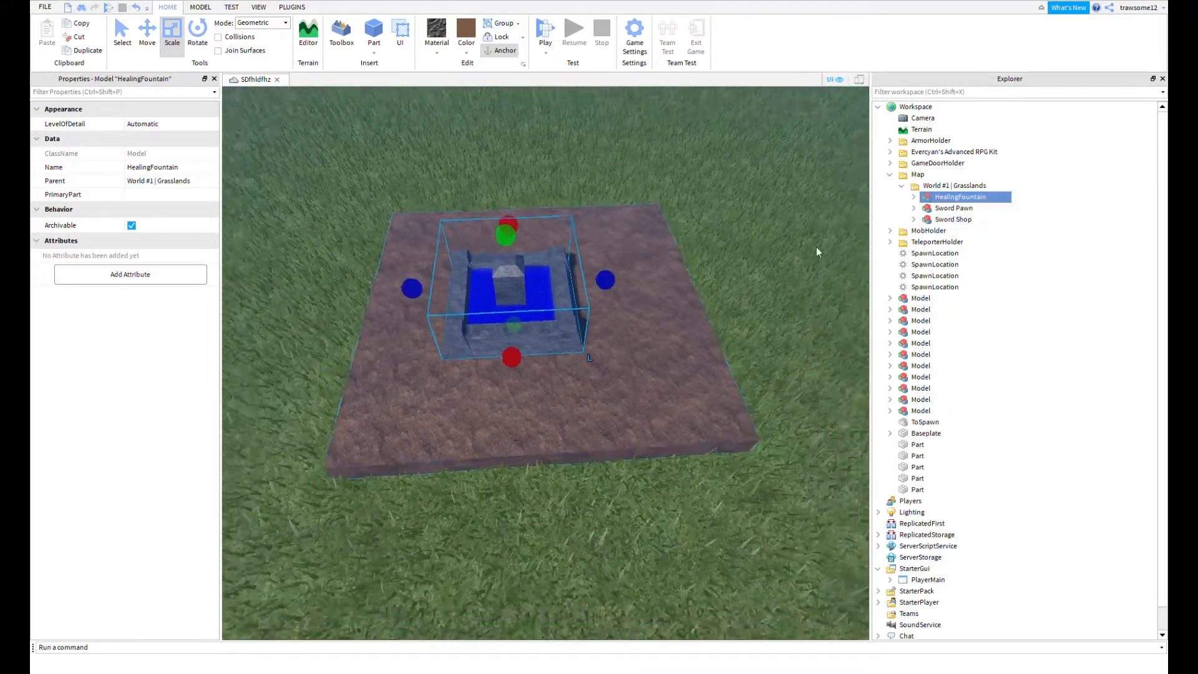
- Raise the first spawn location to a height of about 31.84 at the thickened slab's top surface
click(929, 252)
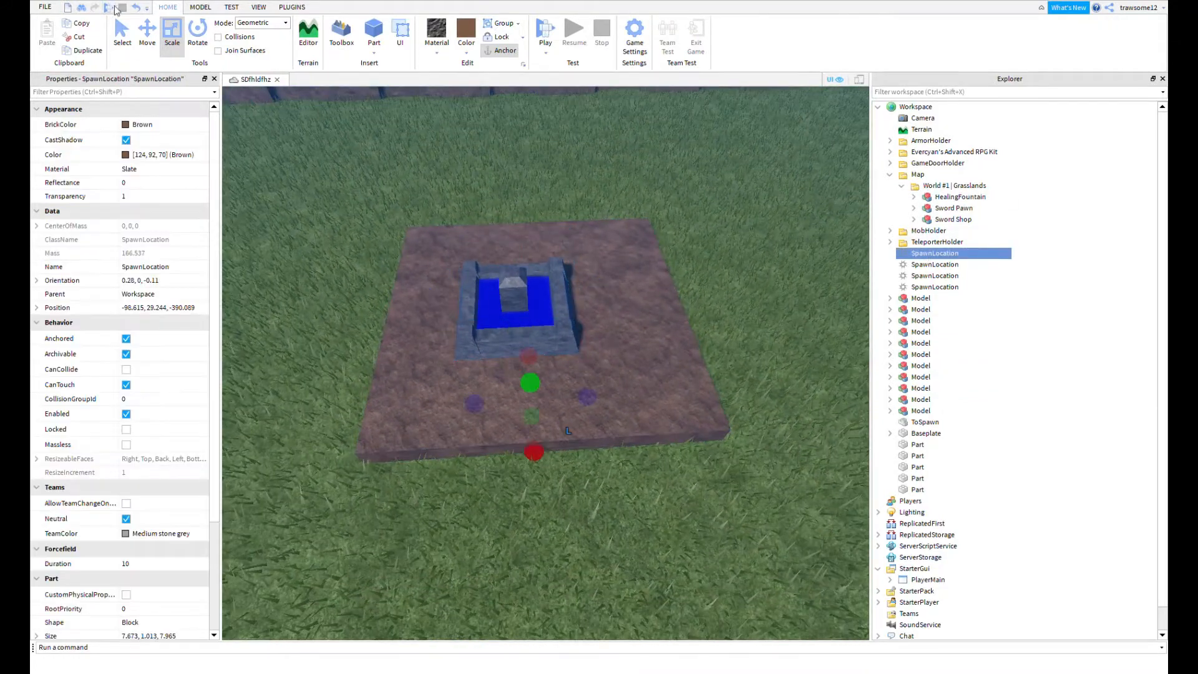
click(147, 32)
drag(538, 376, 529, 350)
key(d)
right_drag(529, 351, 613, 347)
key(w)
key(a)
drag(597, 358, 599, 408)
key(s)
right_drag(600, 430, 600, 430)
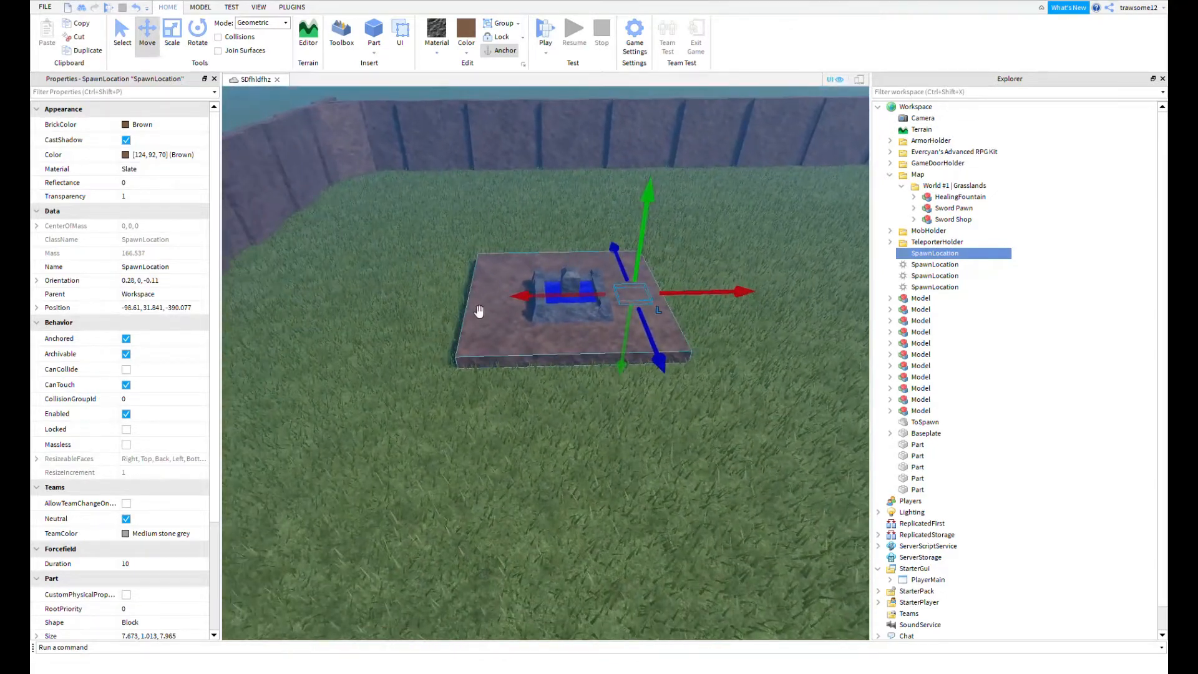
- Raise the second spawn location, on the opposite side of the fountain, to a height of about 31.81
click(907, 268)
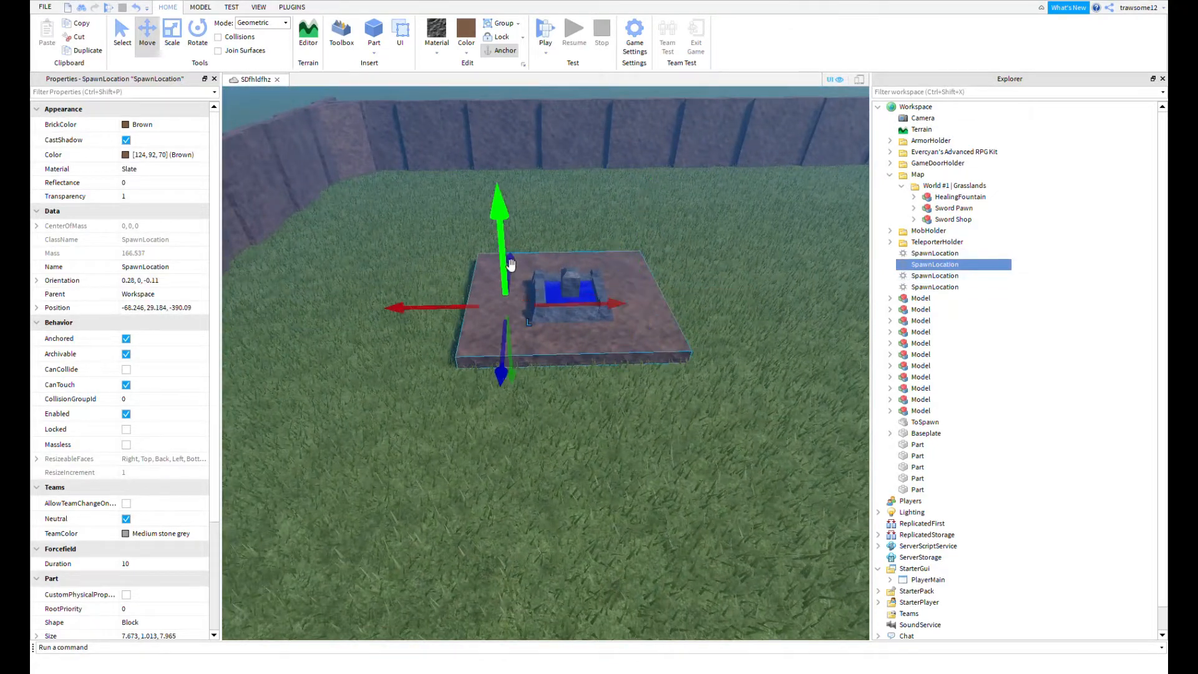
drag(511, 264, 507, 245)
key(w)
right_drag(570, 286, 571, 285)
drag(681, 216, 682, 243)
key(f)
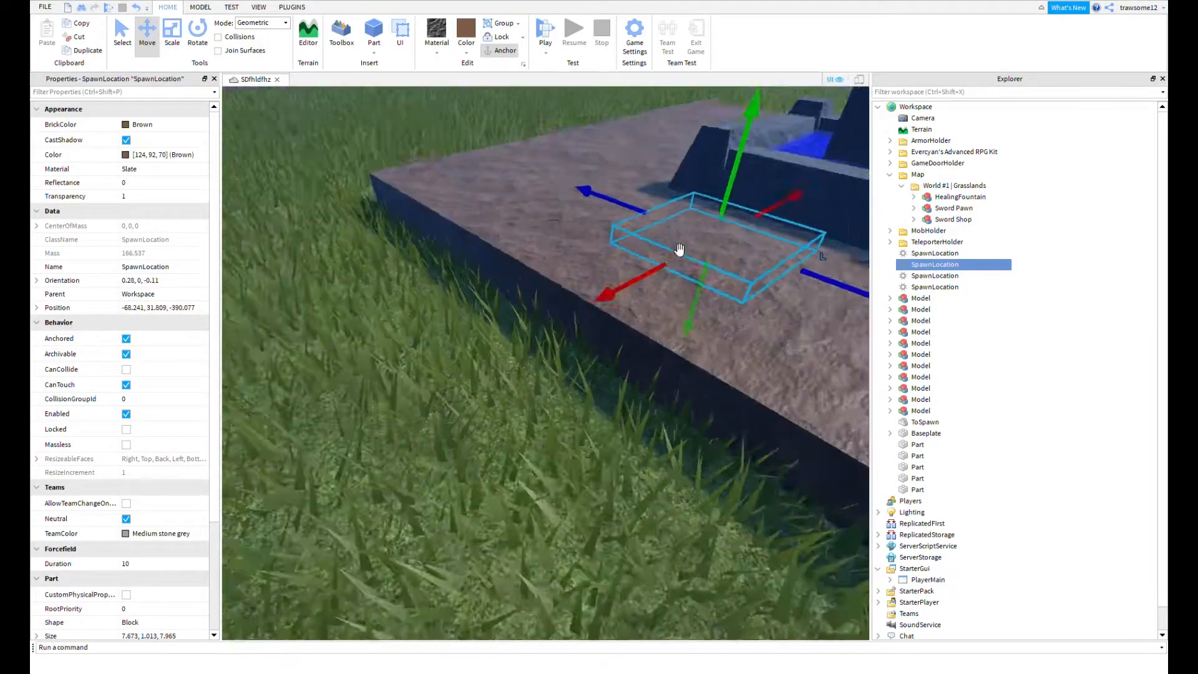
- Raise the third spawn location to a height of about 31.96 and the fourth to about 31.67
click(925, 275)
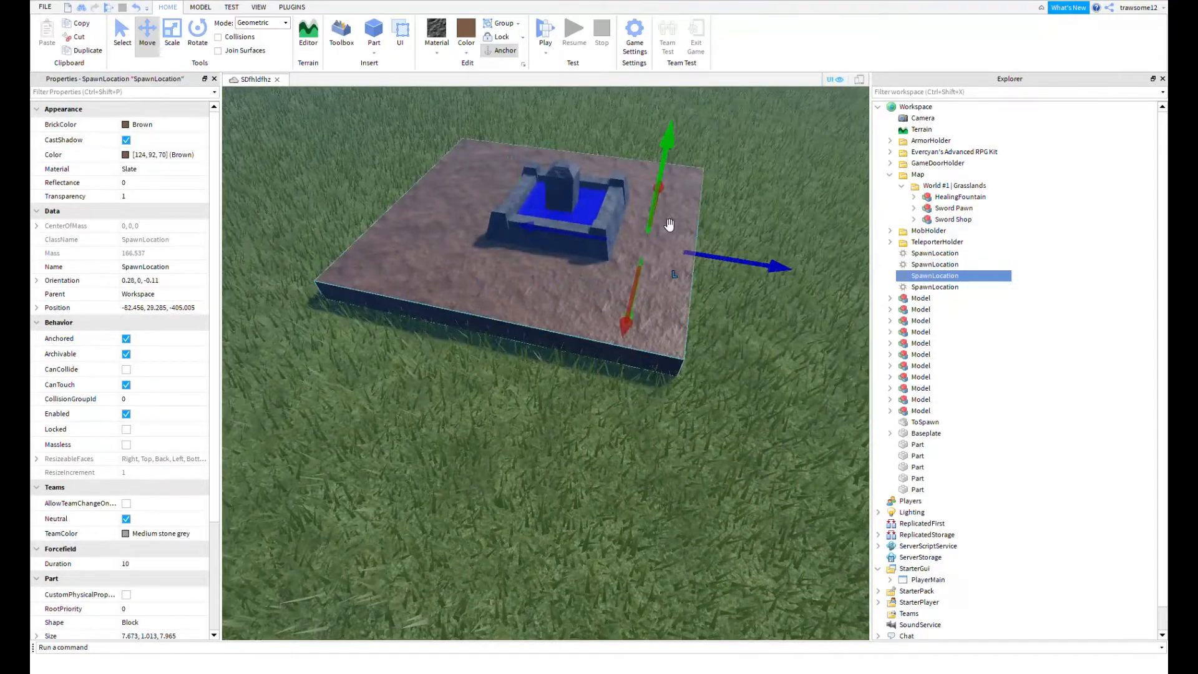
drag(667, 200, 668, 191)
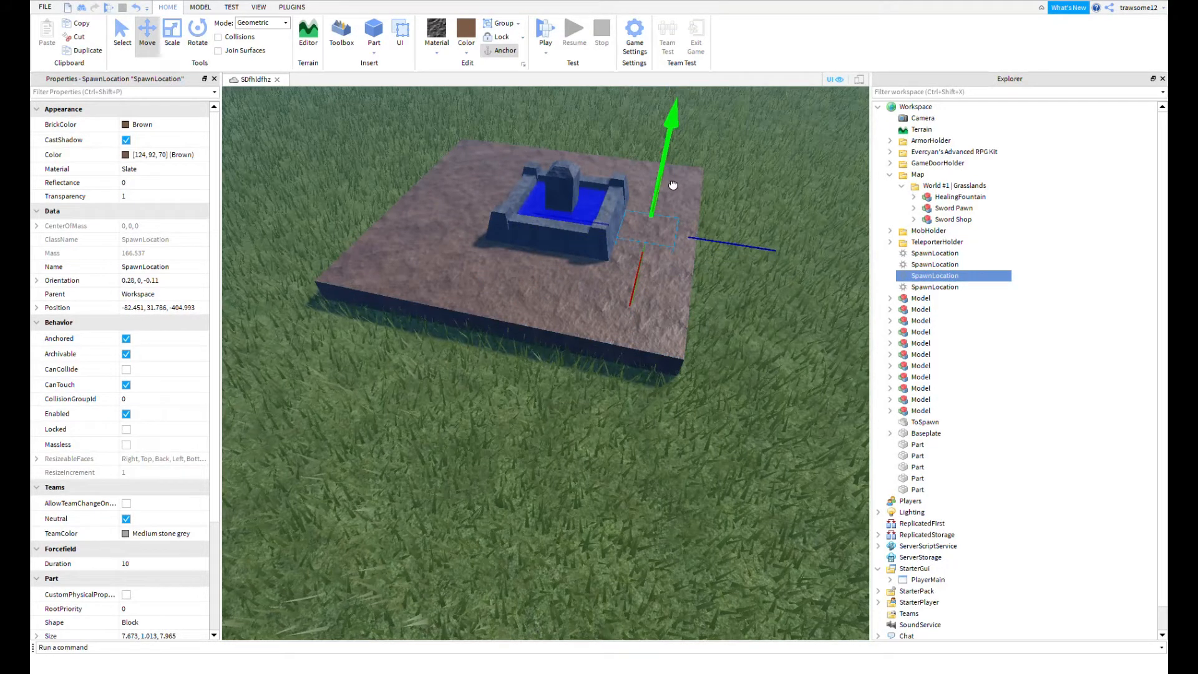
drag(673, 184, 673, 184)
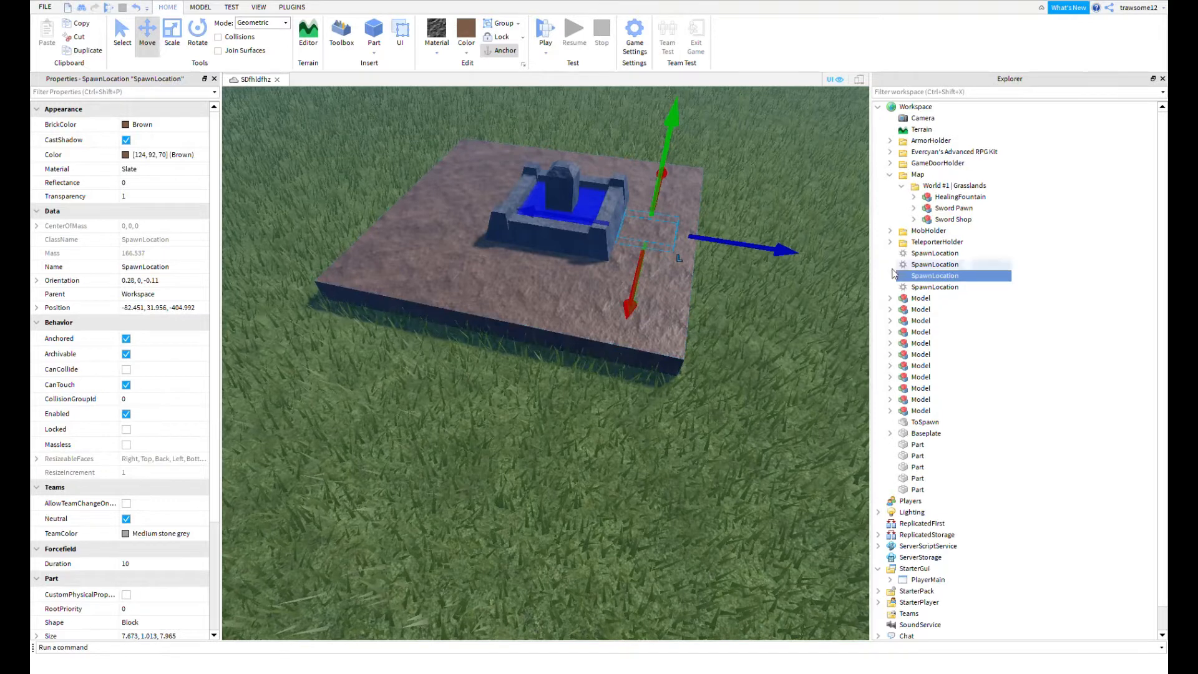
click(924, 287)
drag(451, 169, 454, 162)
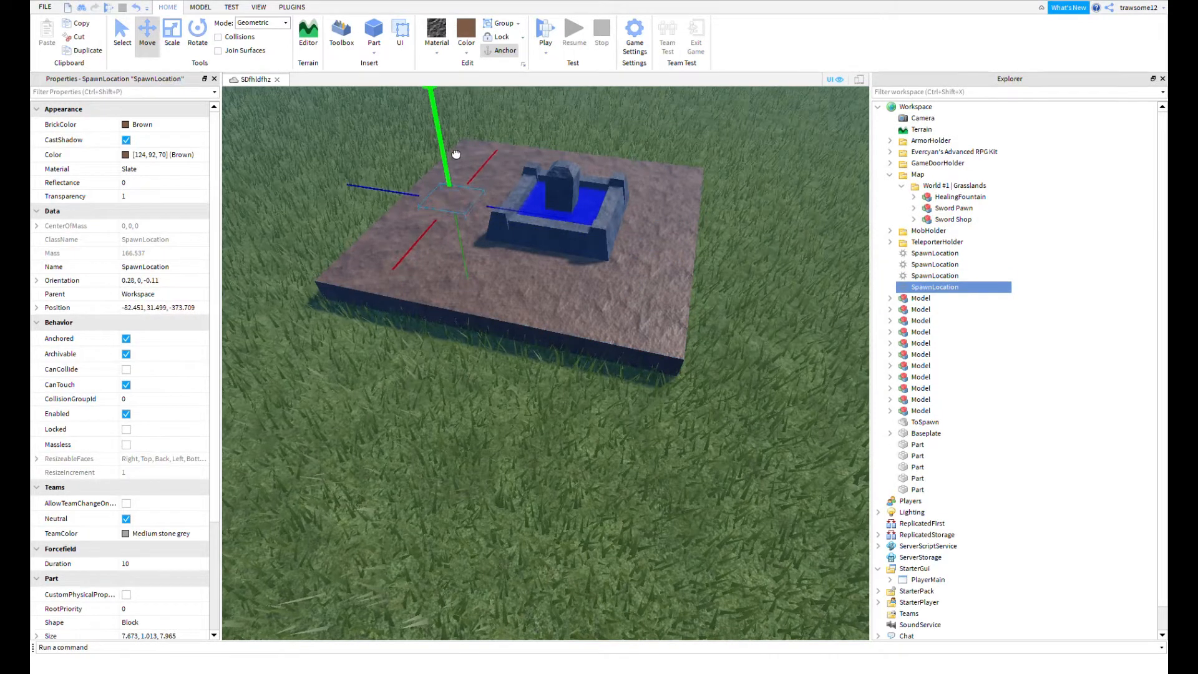
drag(456, 153, 456, 152)
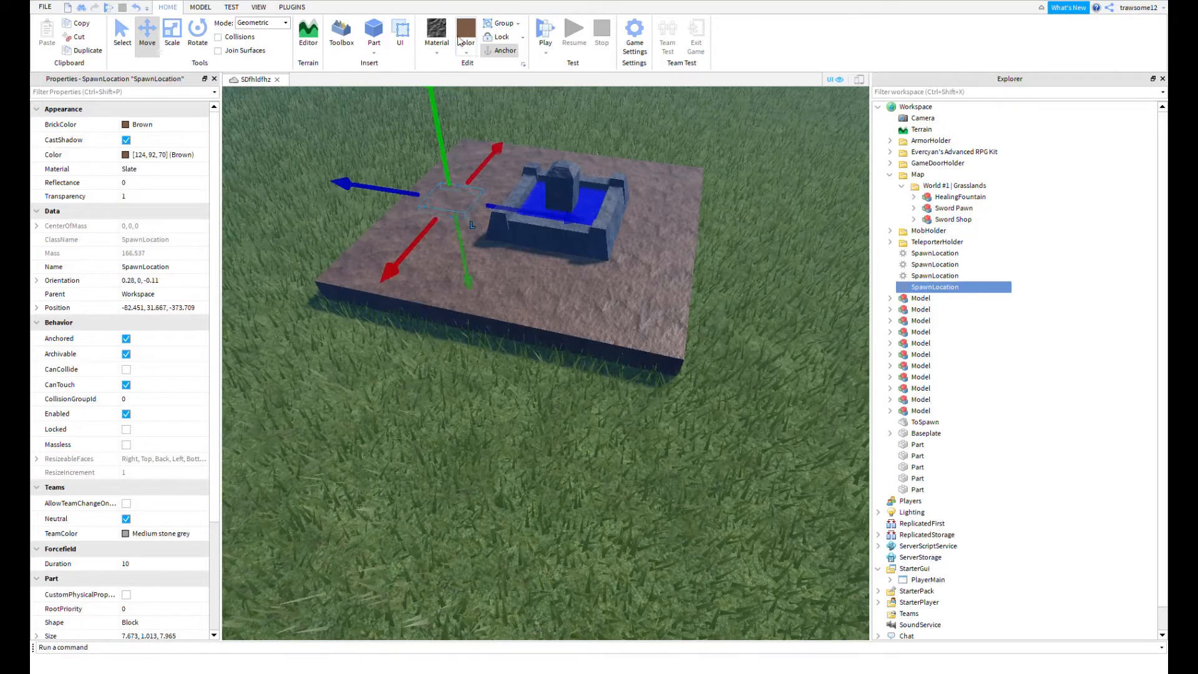
- Playtest the game again and walk the character across the thickened slab near the fountain
click(546, 35)
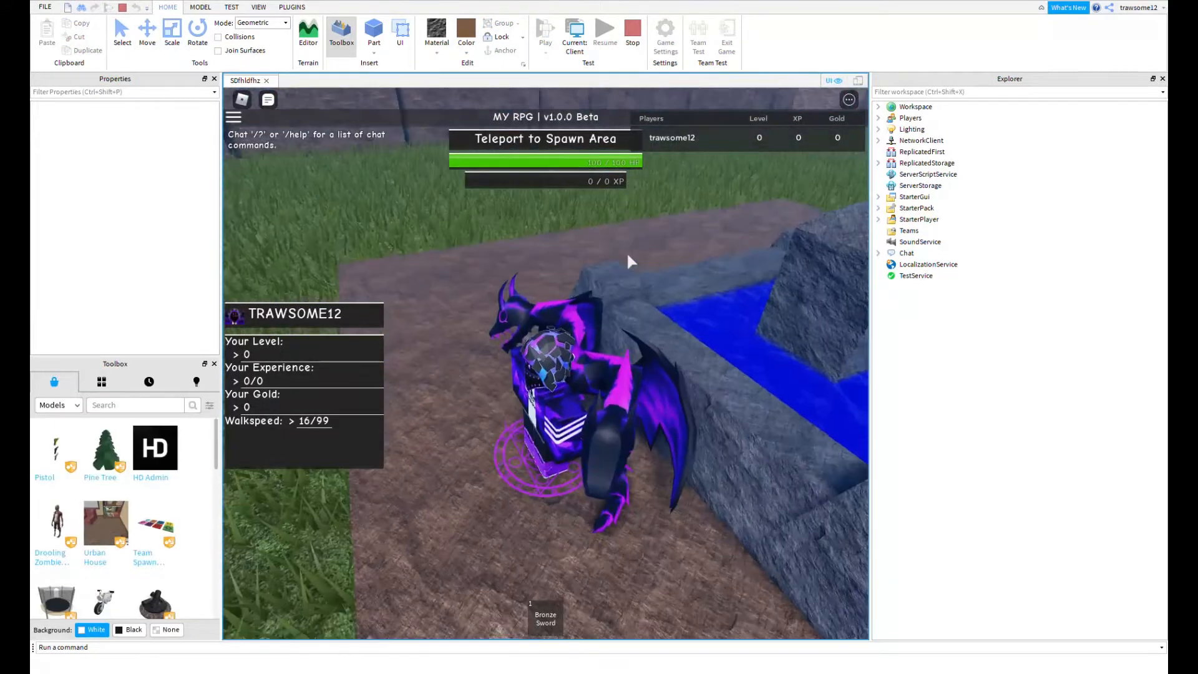
right_drag(626, 256, 627, 255)
key(d)
key(w)
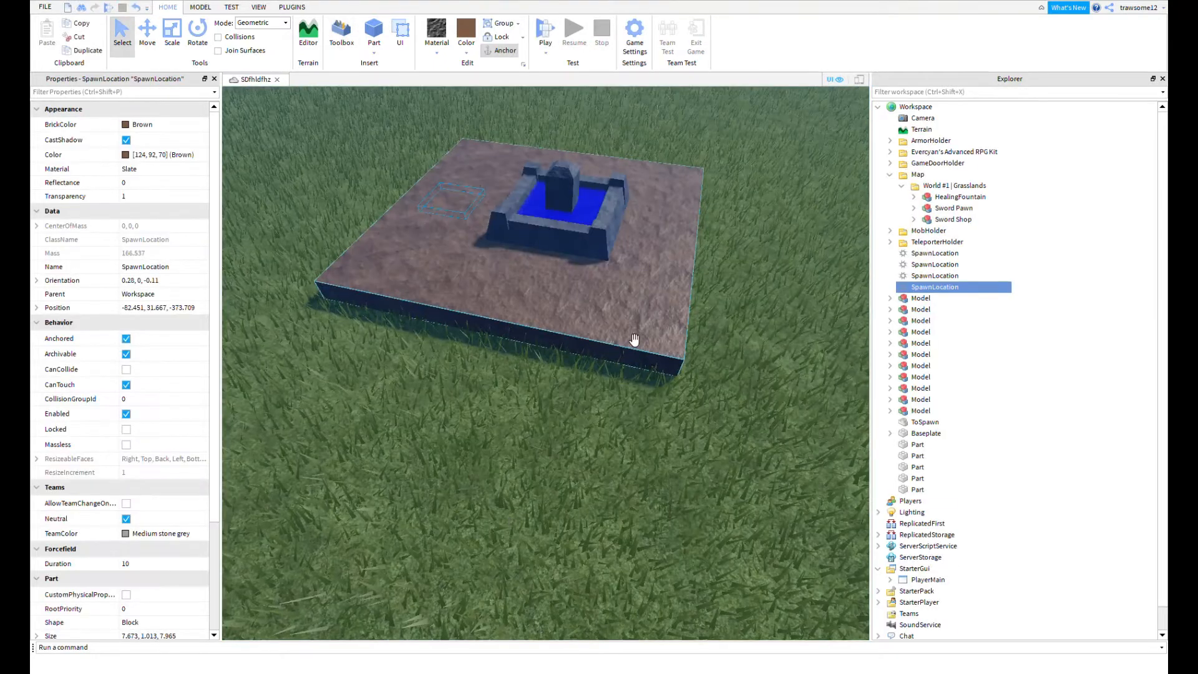
- Select the healing fountain and shift it slightly on the slab
click(586, 245)
drag(580, 263, 575, 264)
right_drag(575, 264, 724, 218)
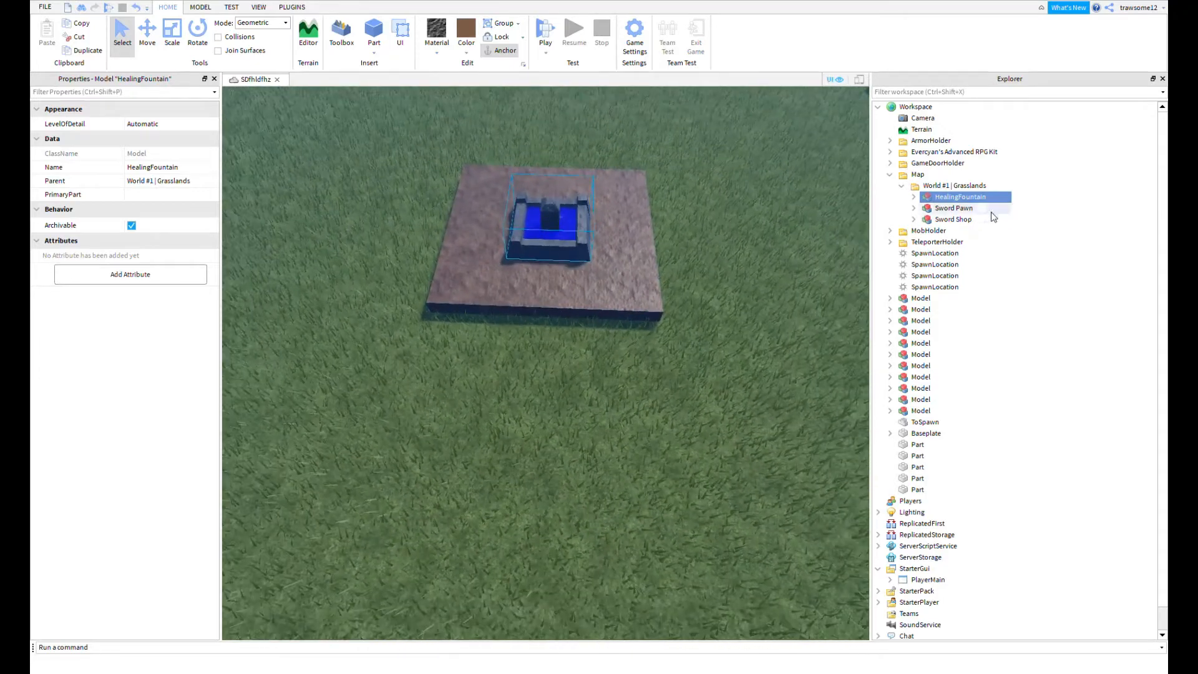
- Check the placement of the four spawn locations by selecting each in turn, and select the whole fountain area together
click(922, 255)
click(927, 266)
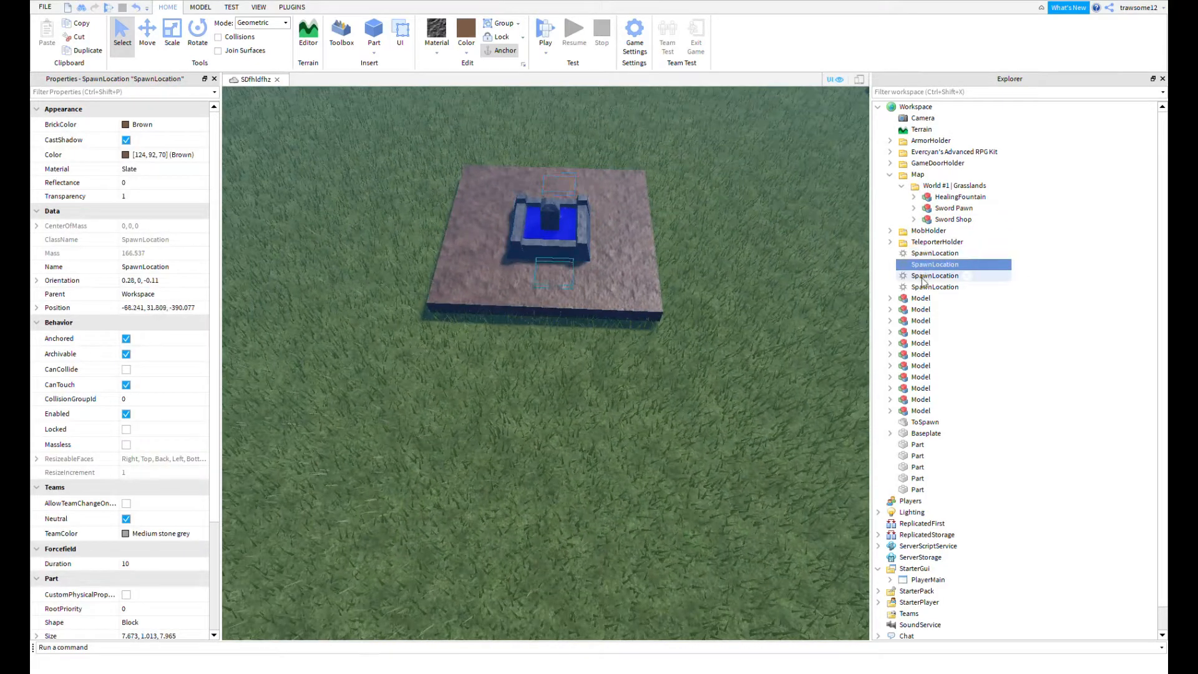
click(922, 276)
click(920, 288)
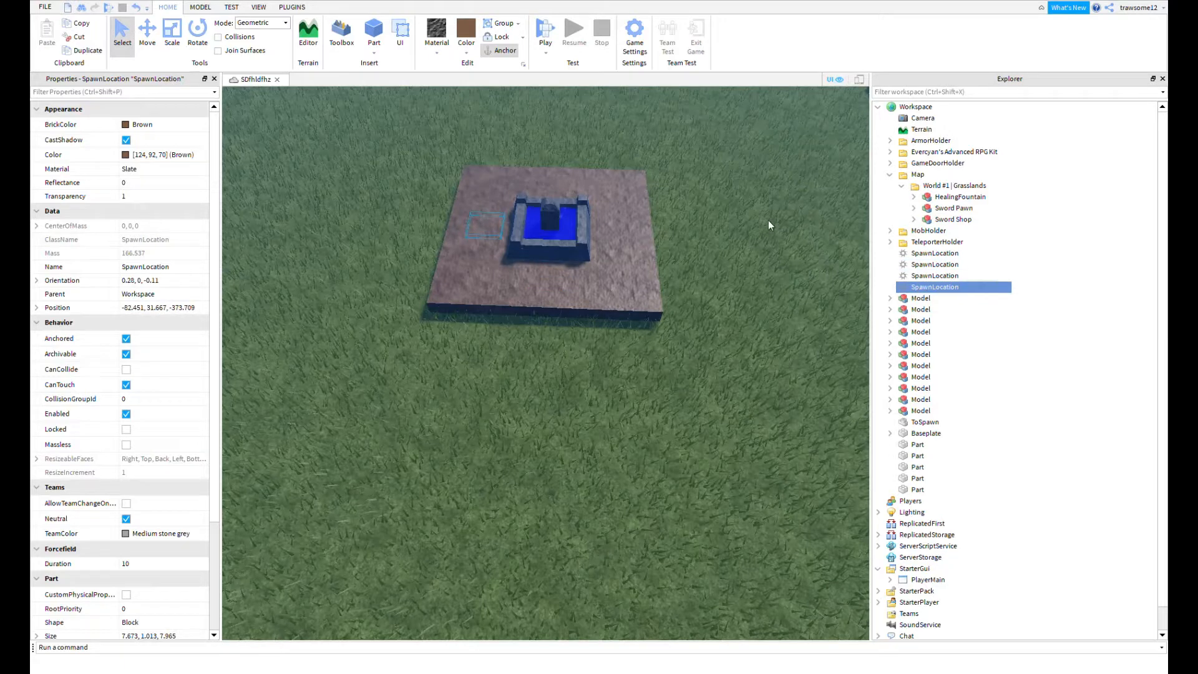
drag(329, 113, 758, 380)
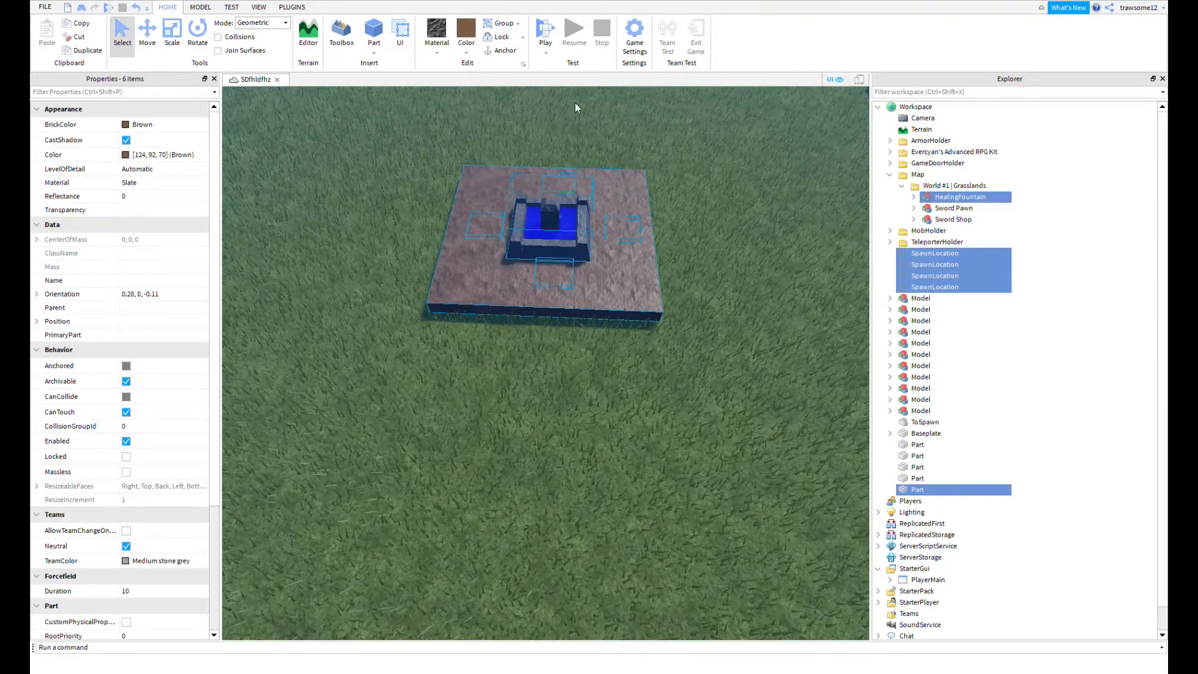
click(743, 167)
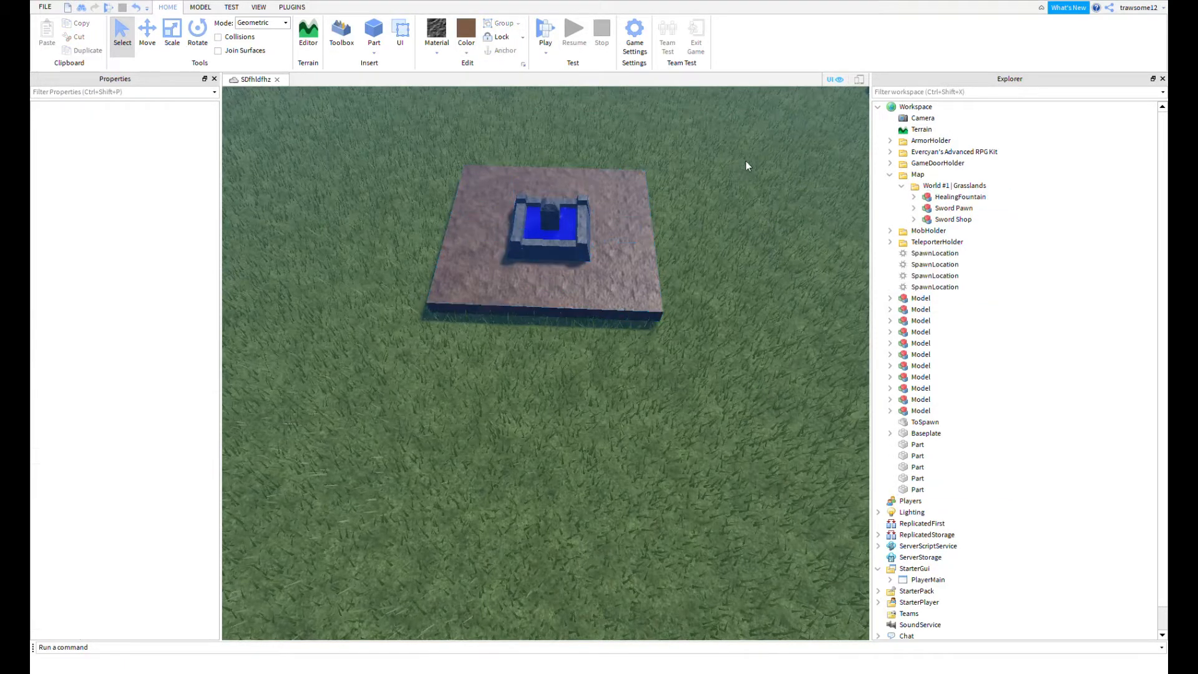
- Nudge the spawn location in front of the fountain on the slab and check the ones beside and behind the fountain
right_drag(746, 162, 746, 150)
click(569, 299)
click(557, 333)
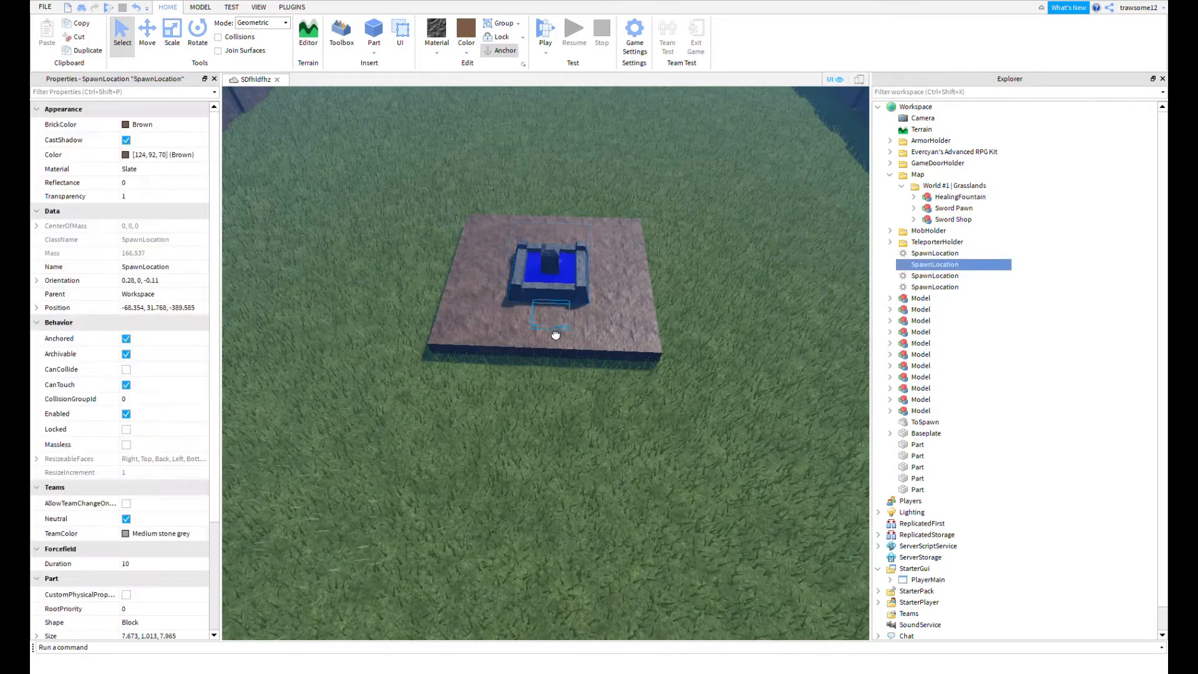
click(622, 292)
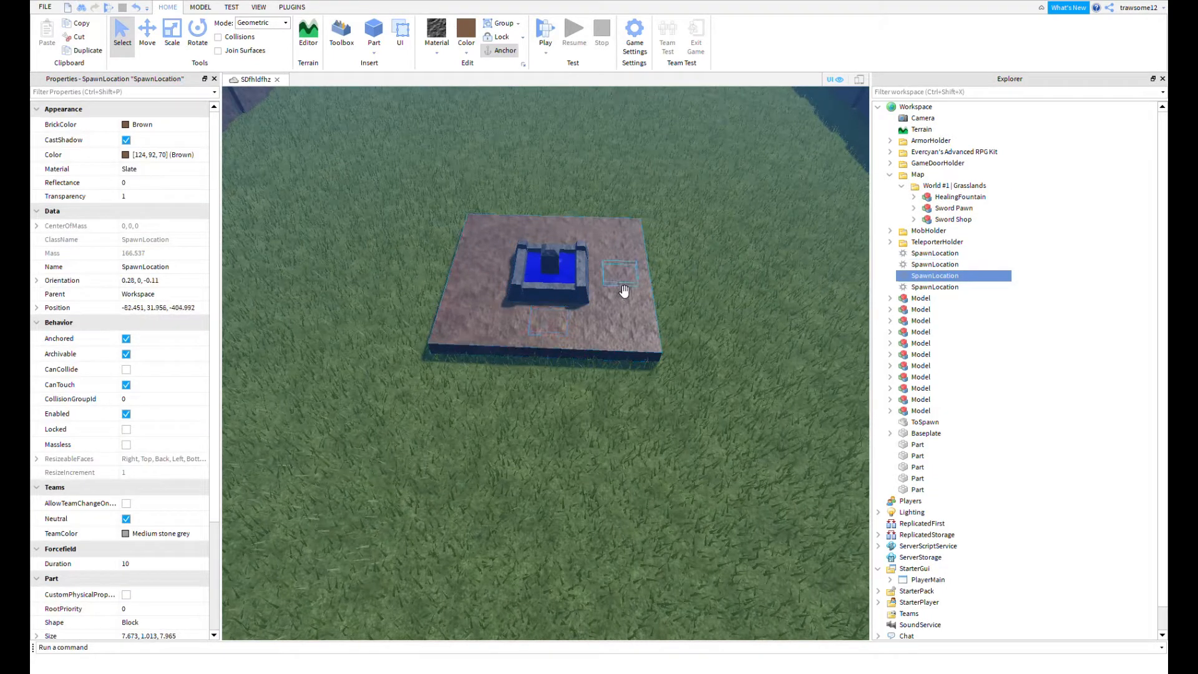
click(549, 233)
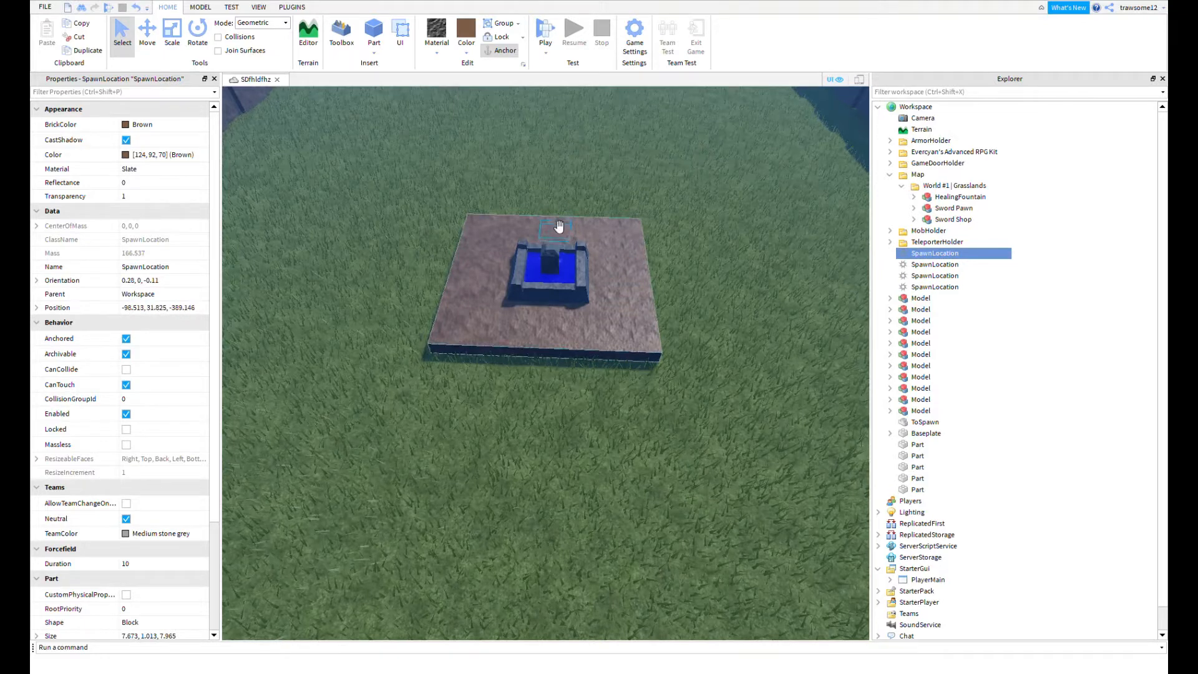
click(573, 174)
- Bring the Grass Monster (Lv. 1) model up from beneath the baseplate and place it on the grass inside the walls
key(s)
right_drag(574, 175, 549, 164)
key(a)
key(w)
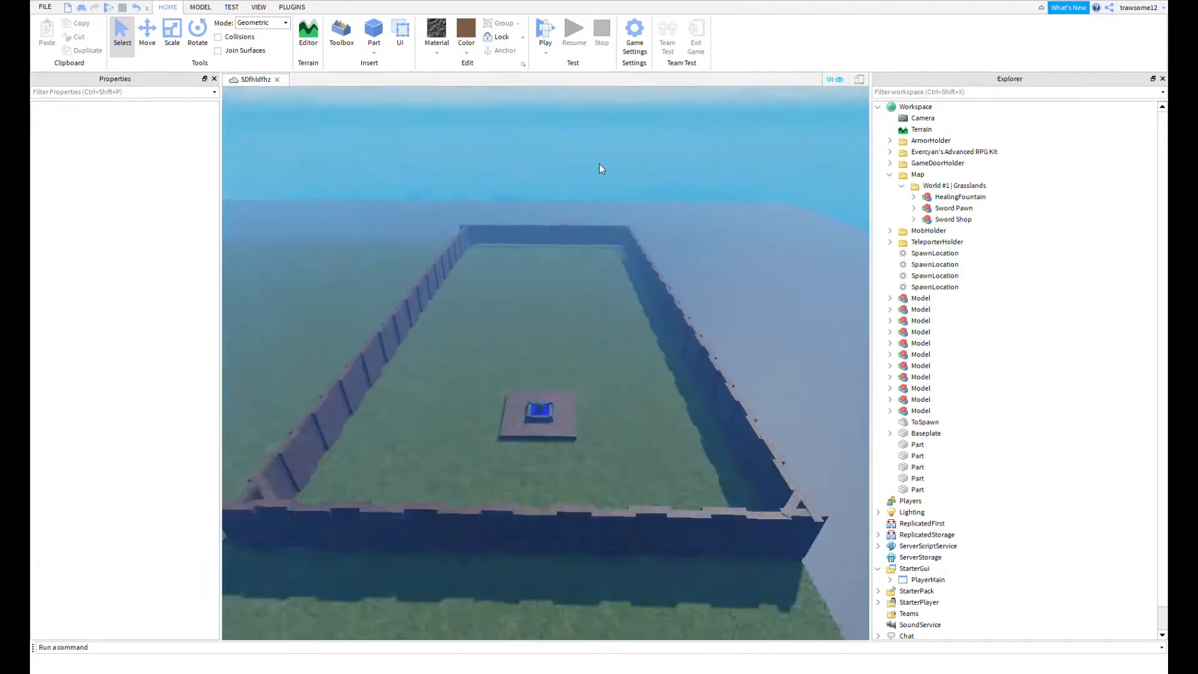
key(w)
right_drag(580, 302, 560, 318)
key(w)
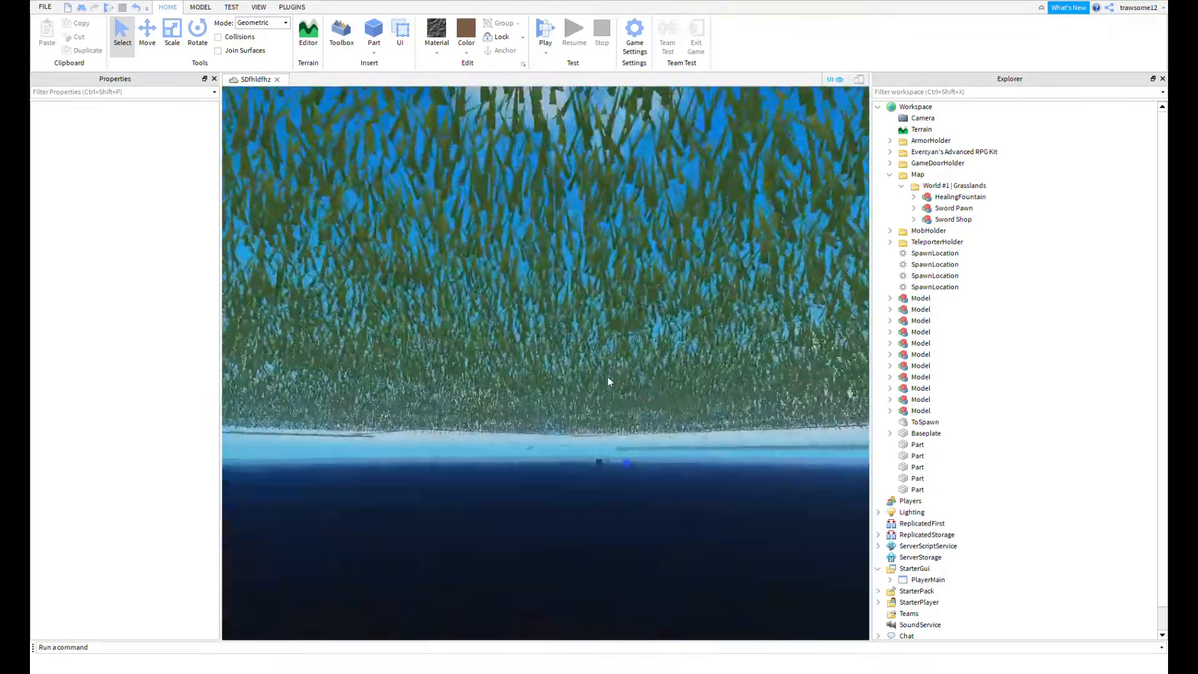
right_drag(608, 376, 608, 376)
key(w)
key(d)
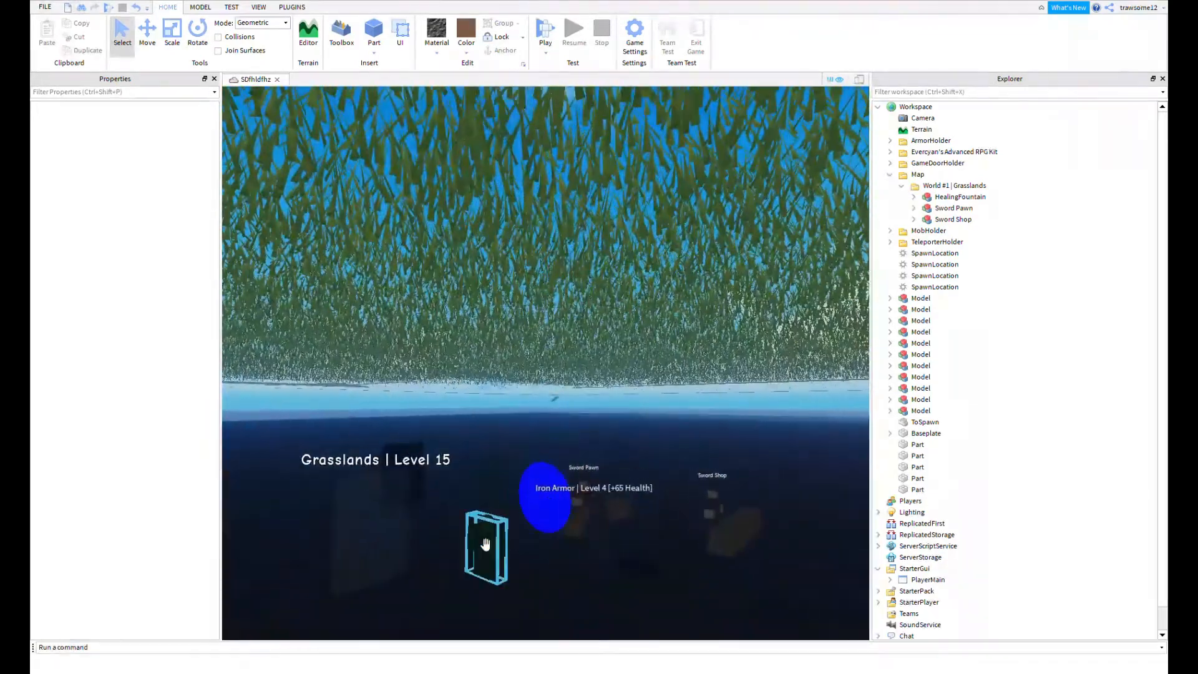
click(486, 544)
mouse_move(605, 439)
right_down()
mouse_move(613, 431)
mouse_move(600, 439)
right_up()
key(w)
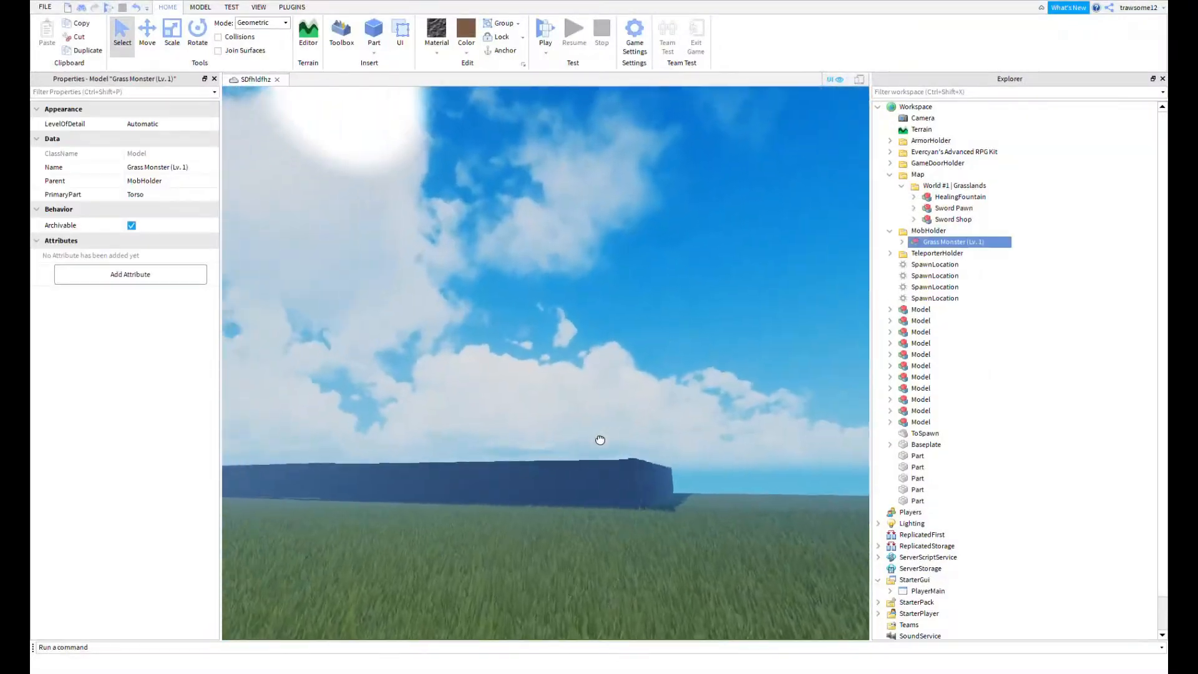
key(w)
drag(600, 440, 581, 444)
right_drag(581, 444, 573, 451)
drag(581, 444, 503, 417)
key(w)
right_drag(504, 357, 504, 358)
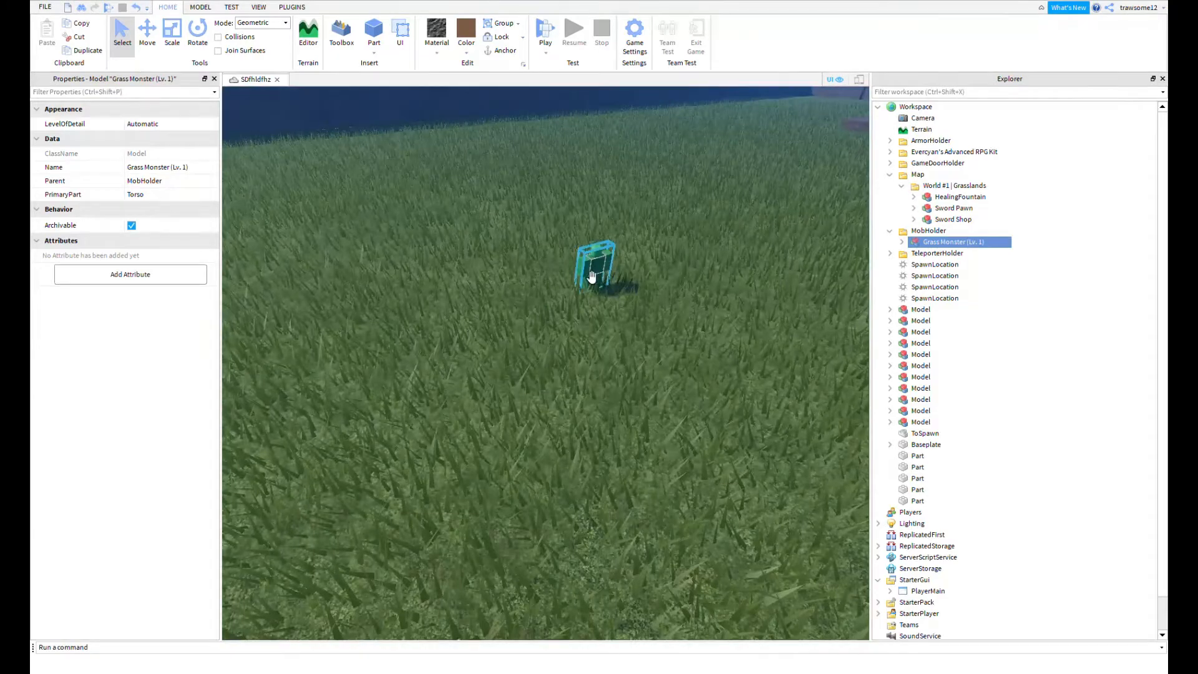
- Reposition the Grass Monster on the grass field and rotate it to face the opposite direction
drag(591, 277, 354, 364)
key(f)
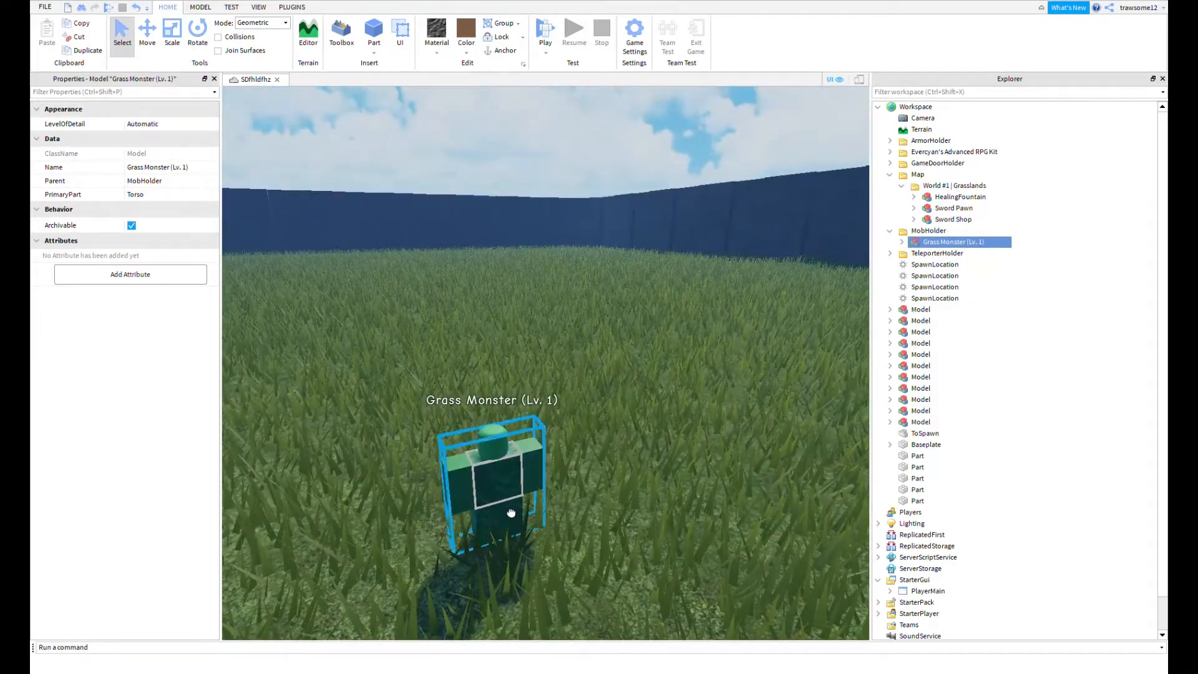
key(r)
drag(511, 513, 455, 470)
key(r)
click(635, 312)
key(w)
right_drag(620, 318, 620, 318)
- Examine the Grass Monster's face decal, its Enemy humanoid and the parts inside its model
click(550, 366)
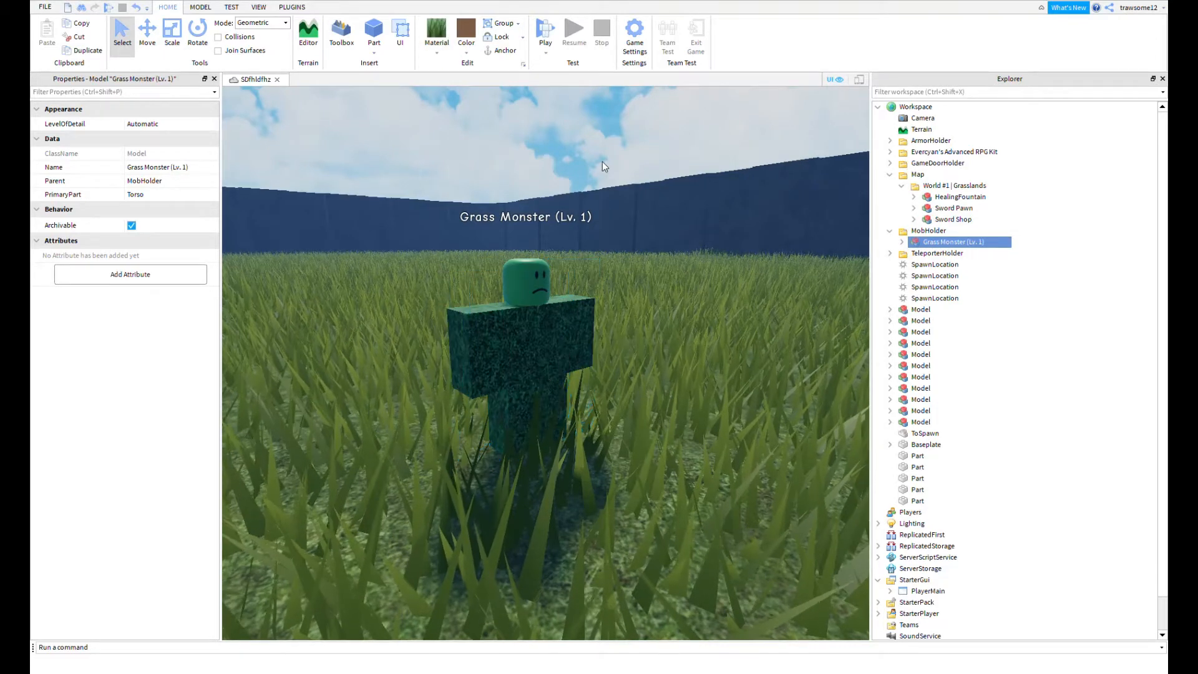
click(601, 162)
right_drag(601, 163, 601, 160)
click(745, 343)
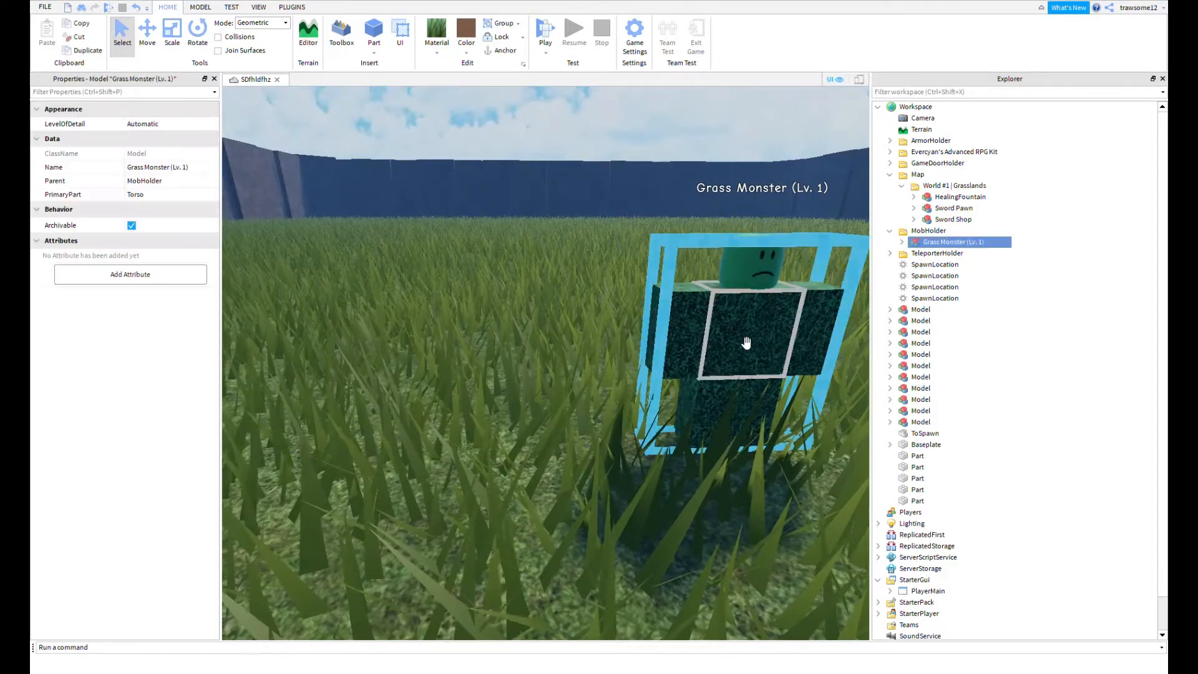
alt+click(767, 258)
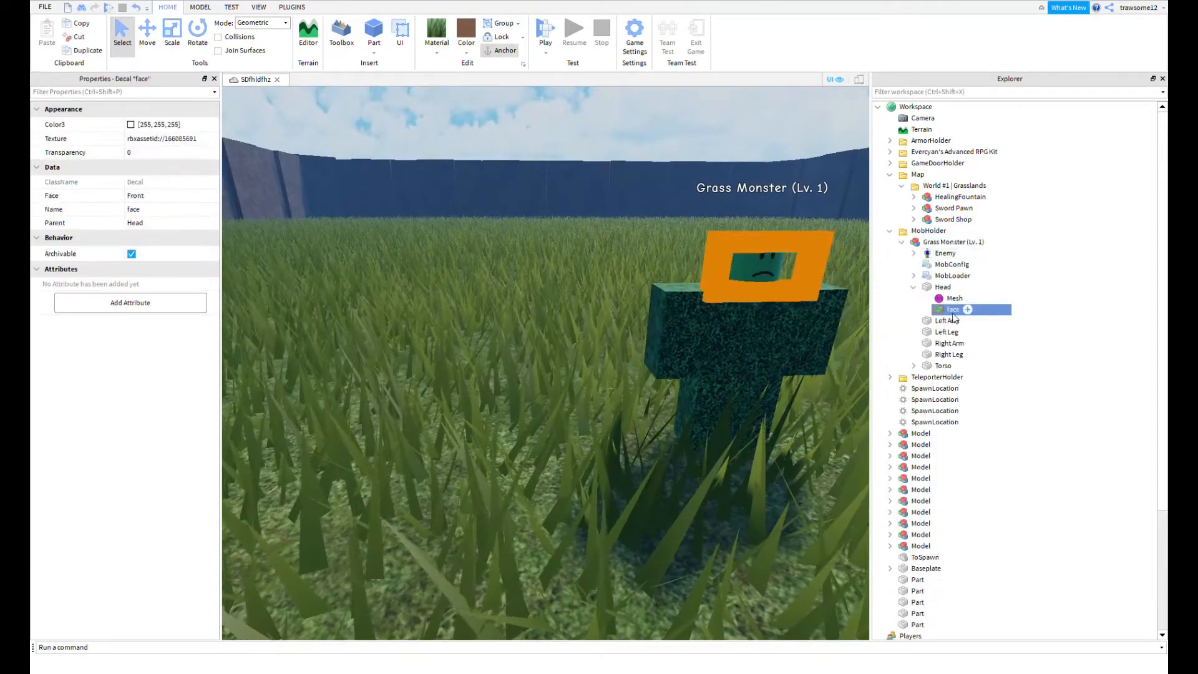
click(912, 289)
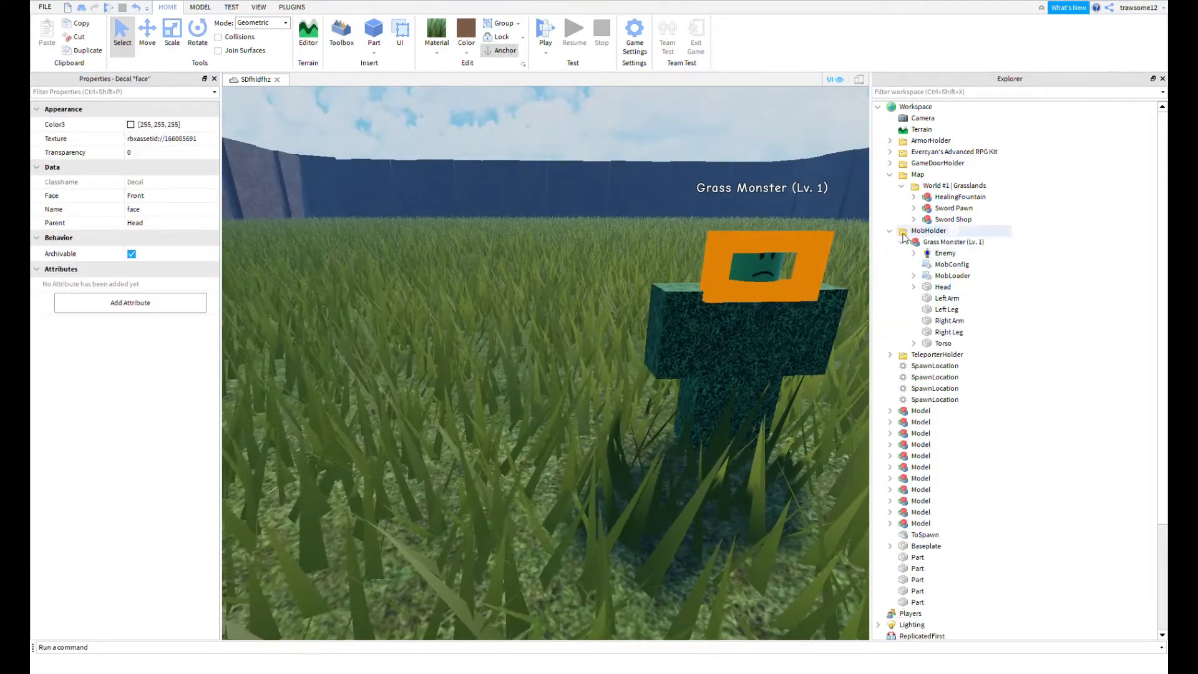
click(903, 251)
click(901, 243)
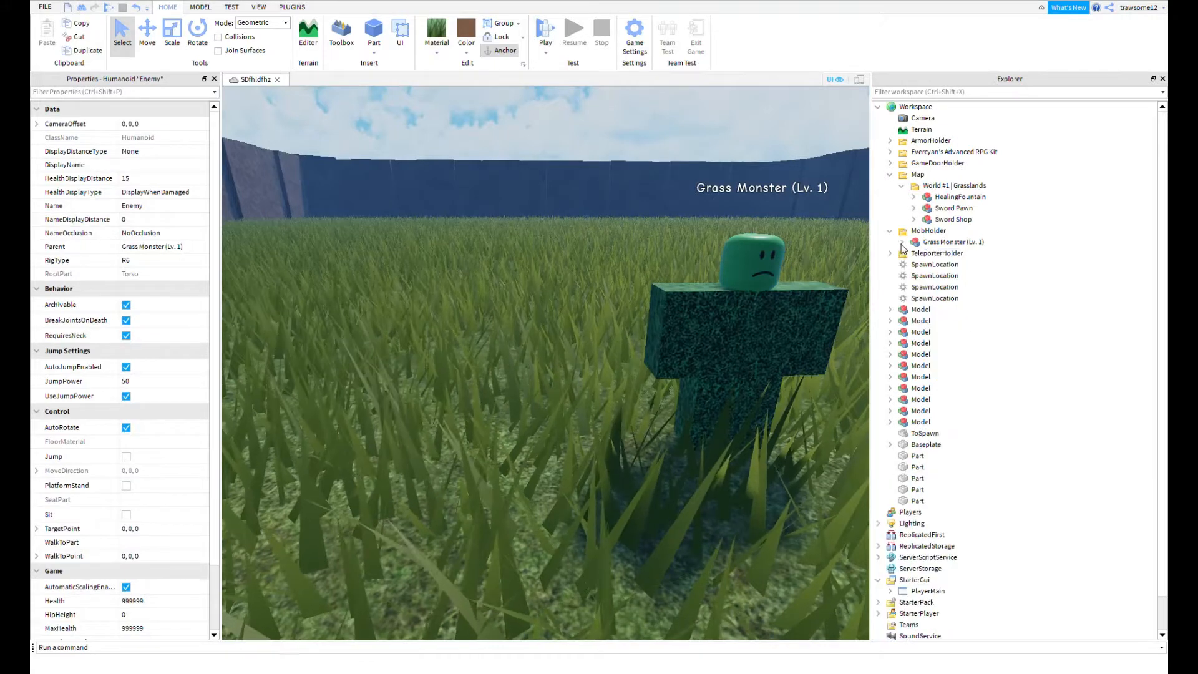
- Try a dark mottled, a smooth and a slate-like material on the Grass Monster's body
click(705, 312)
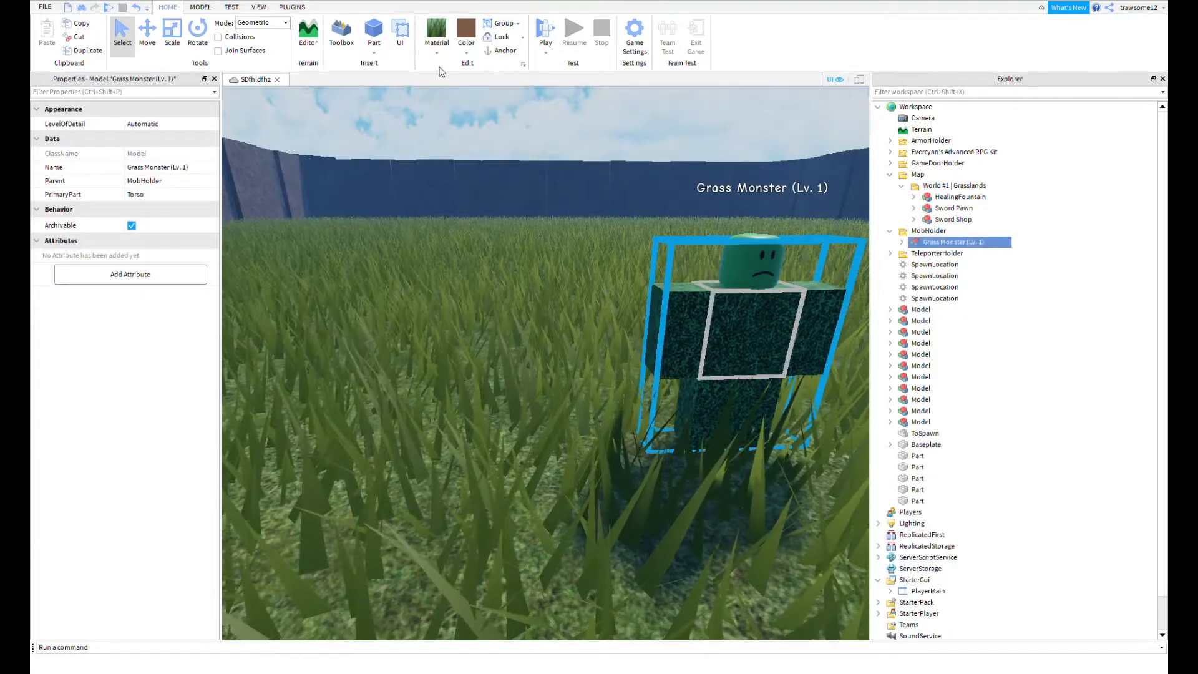
click(459, 187)
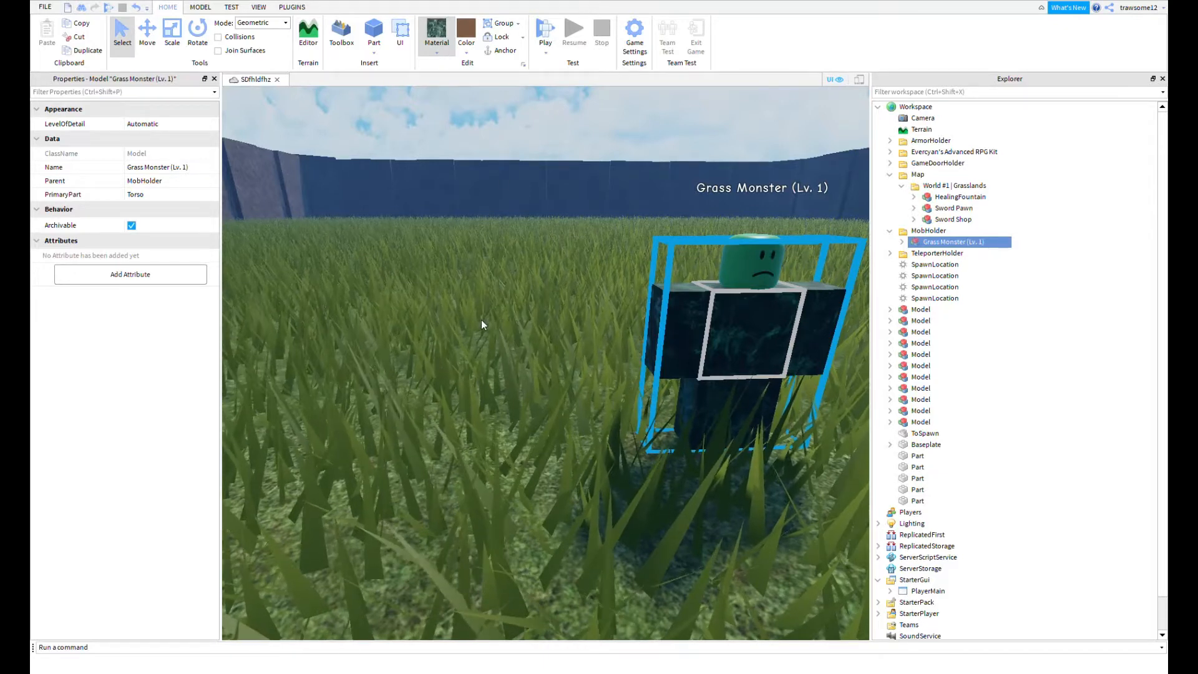
key(ctrl+z)
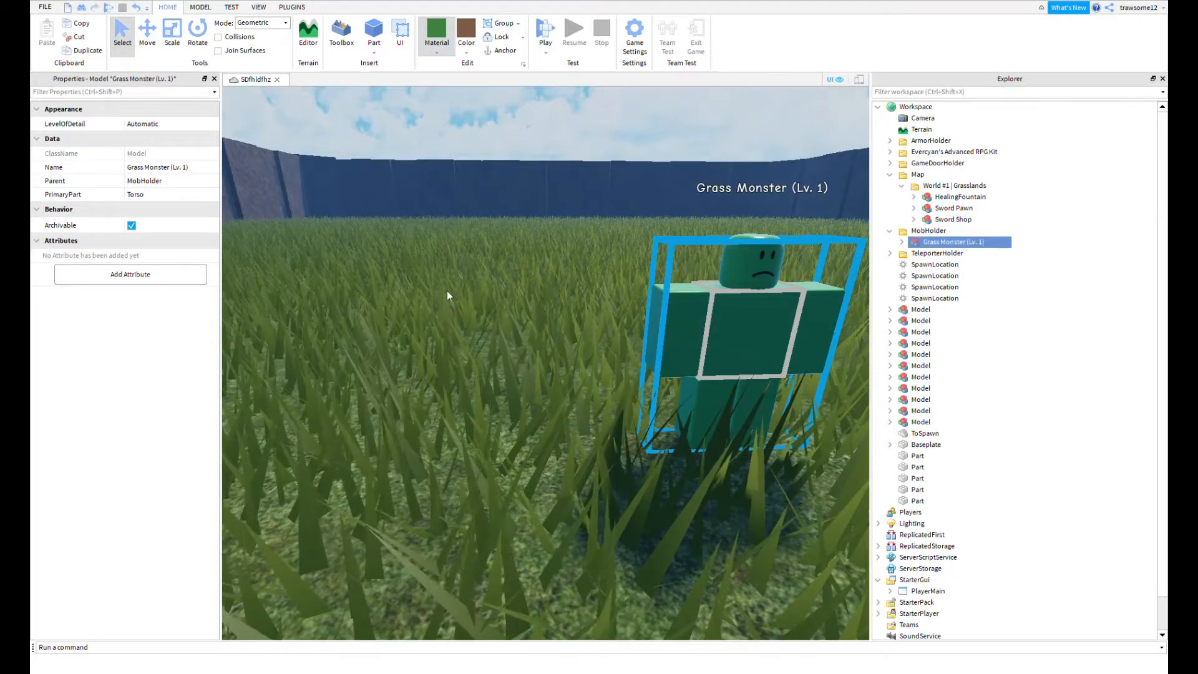
key(ctrl+y)
click(580, 159)
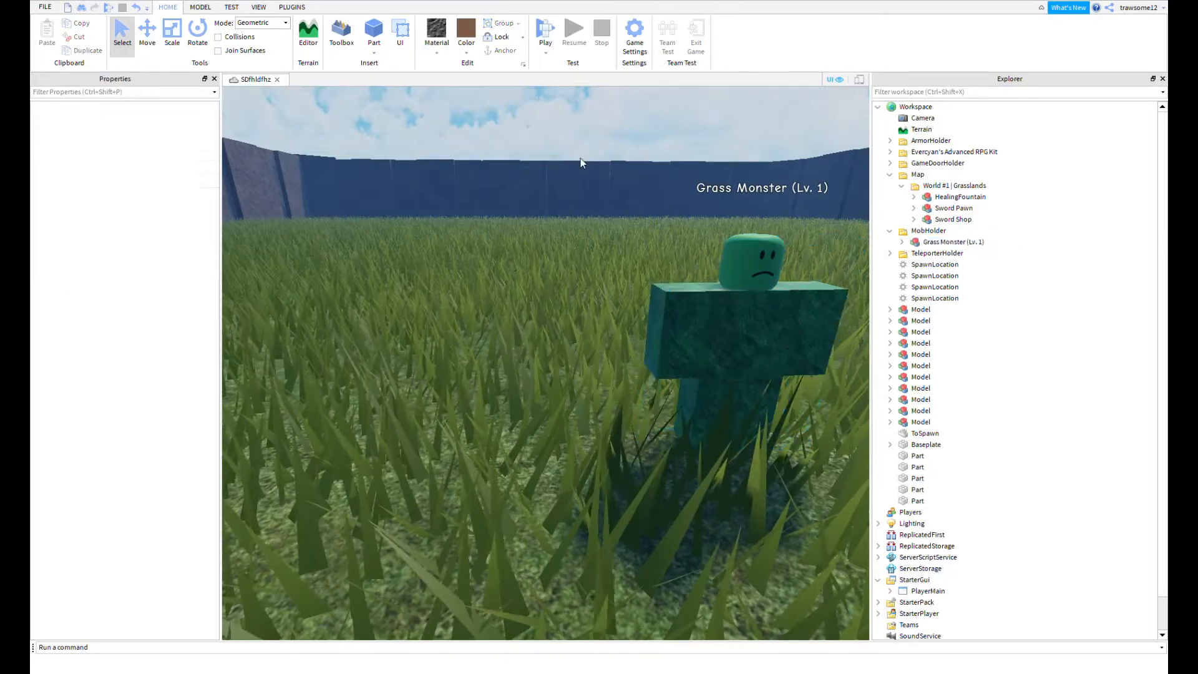
- Try a pebbled, a smooth and a dark mottled material on the selected Grass Monster
click(764, 332)
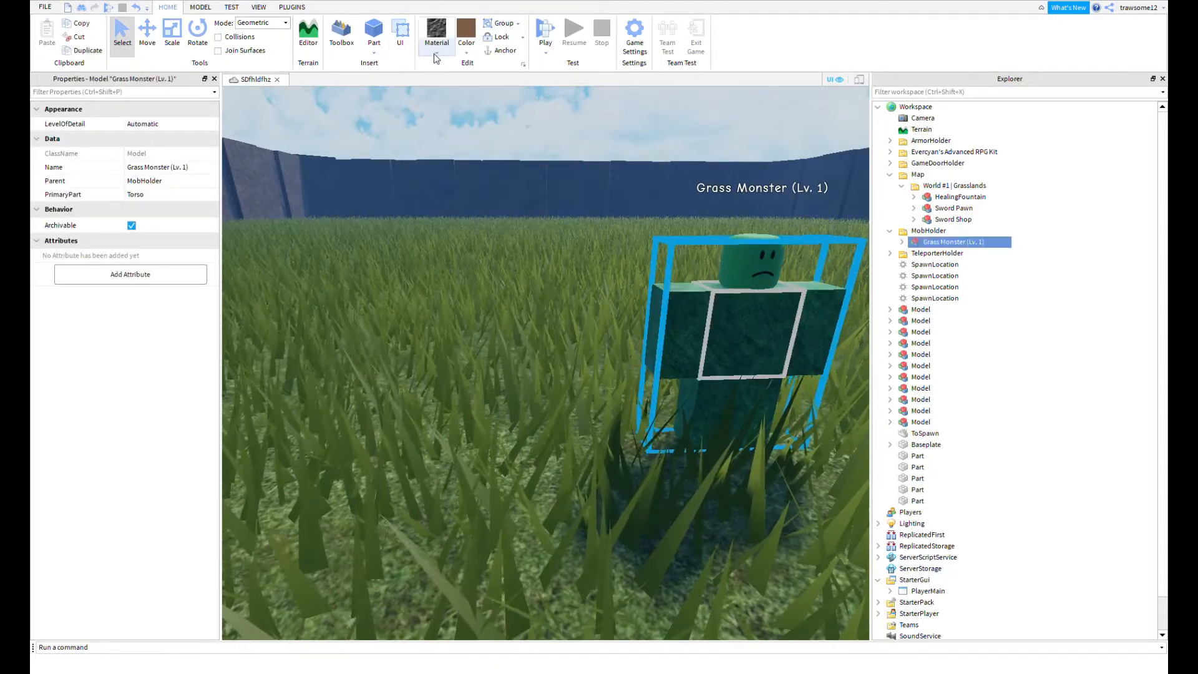
click(447, 258)
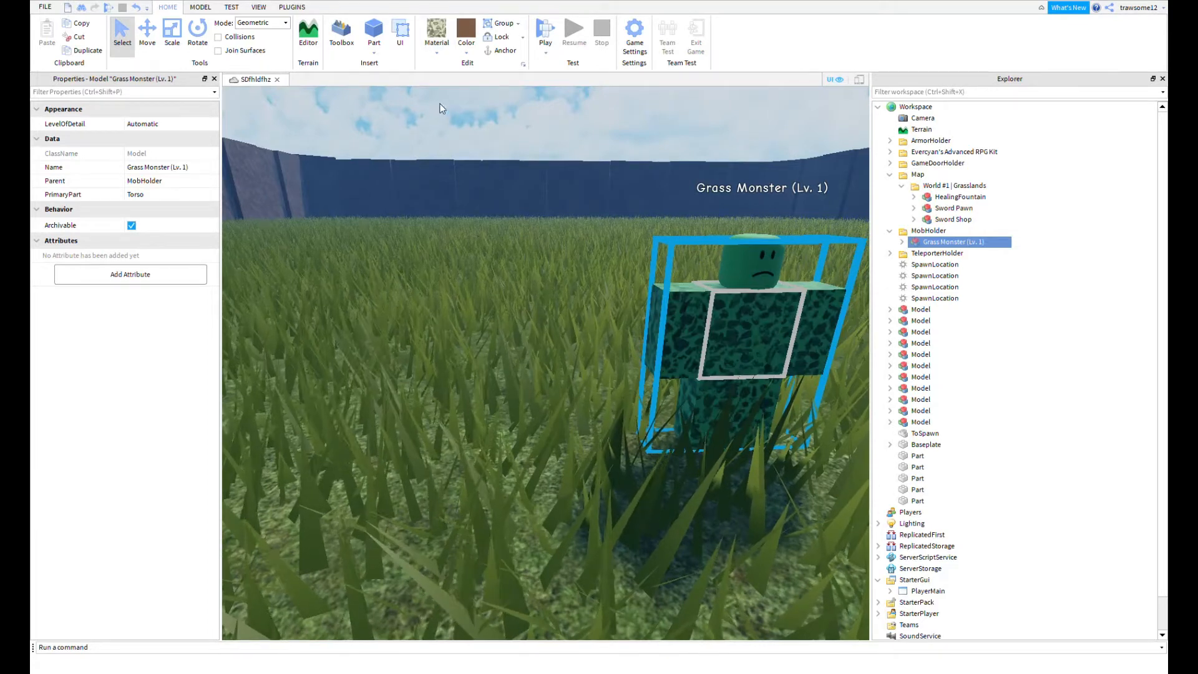
click(443, 206)
click(437, 53)
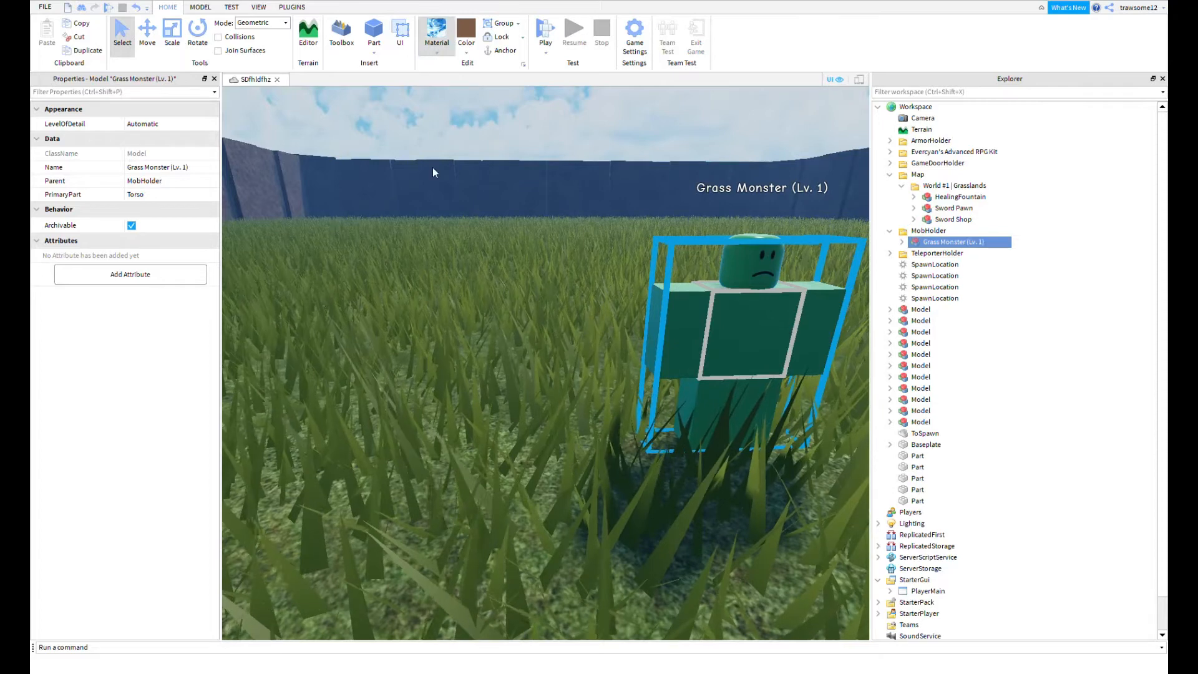
click(439, 187)
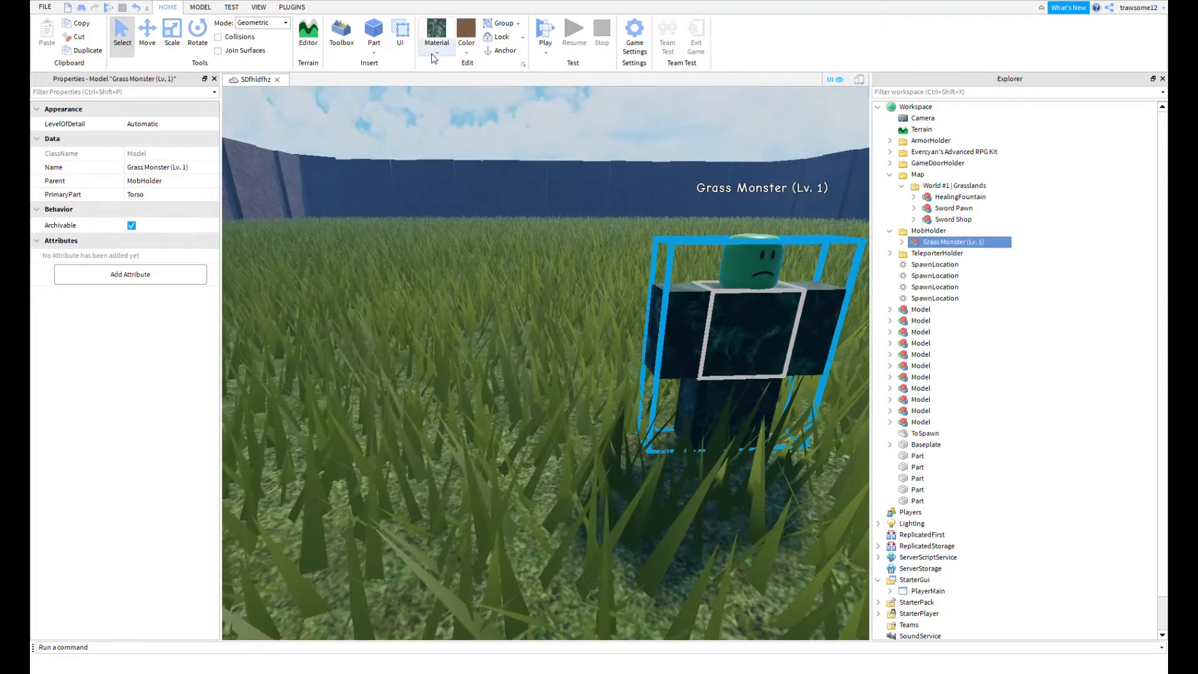
- Try a transparent, a crumpled foil-like and a dark wood-like material on the Grass Monster
click(435, 55)
click(445, 140)
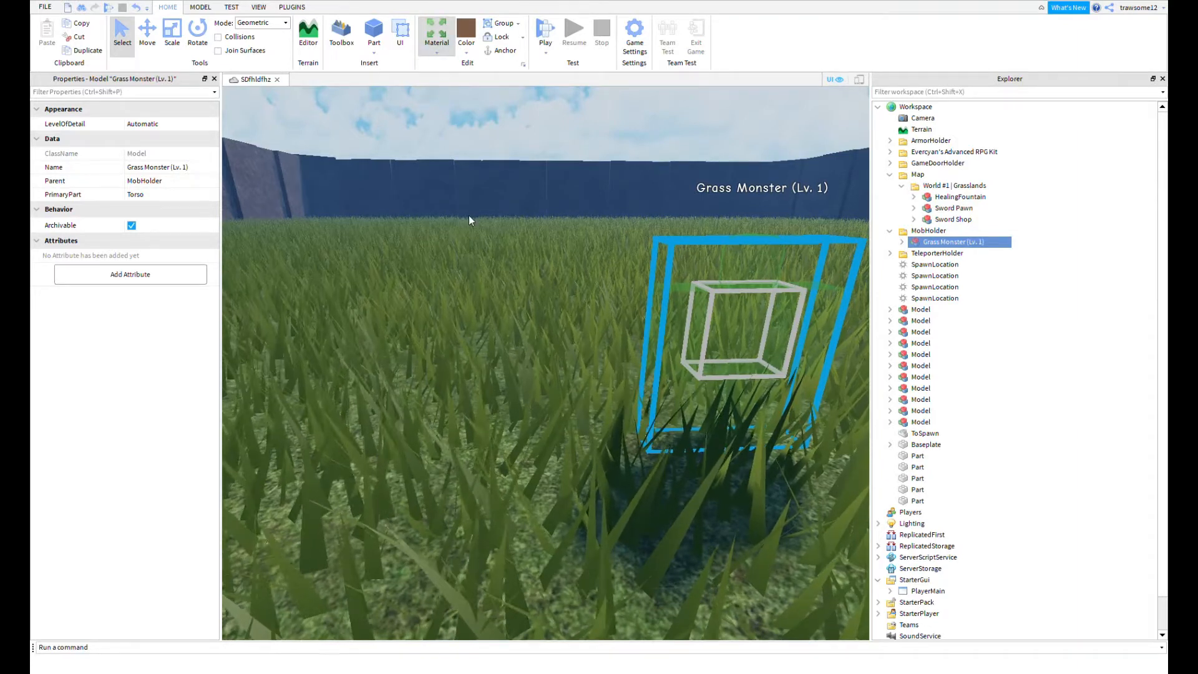
click(457, 144)
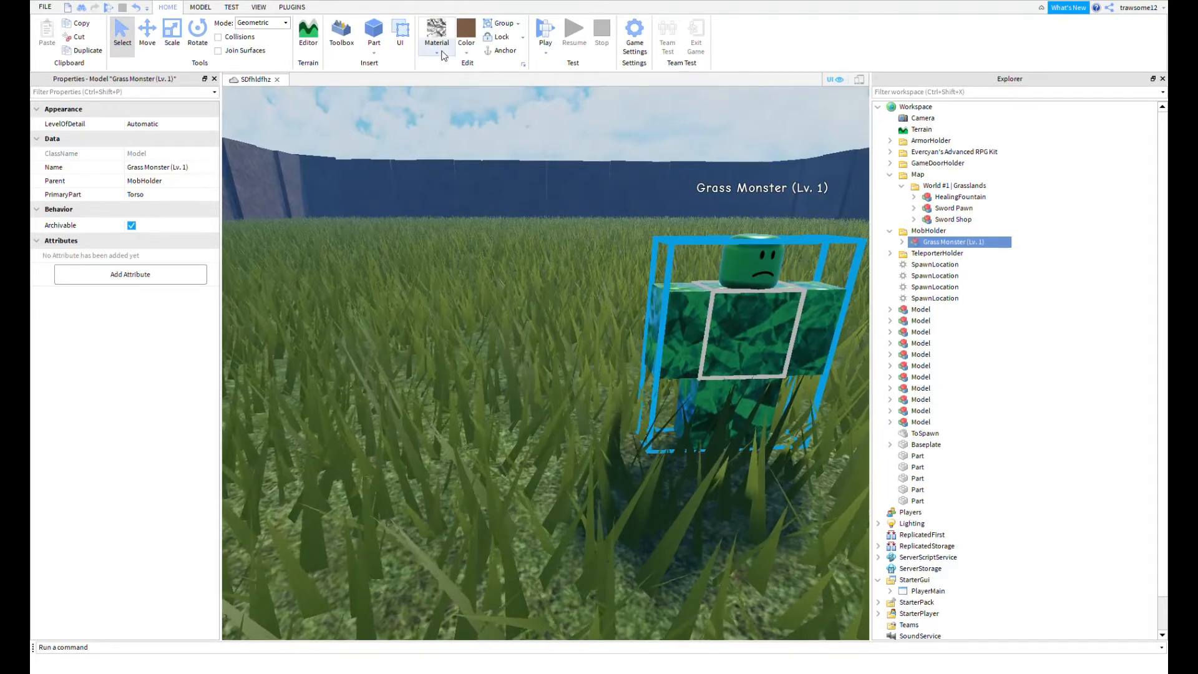
click(451, 118)
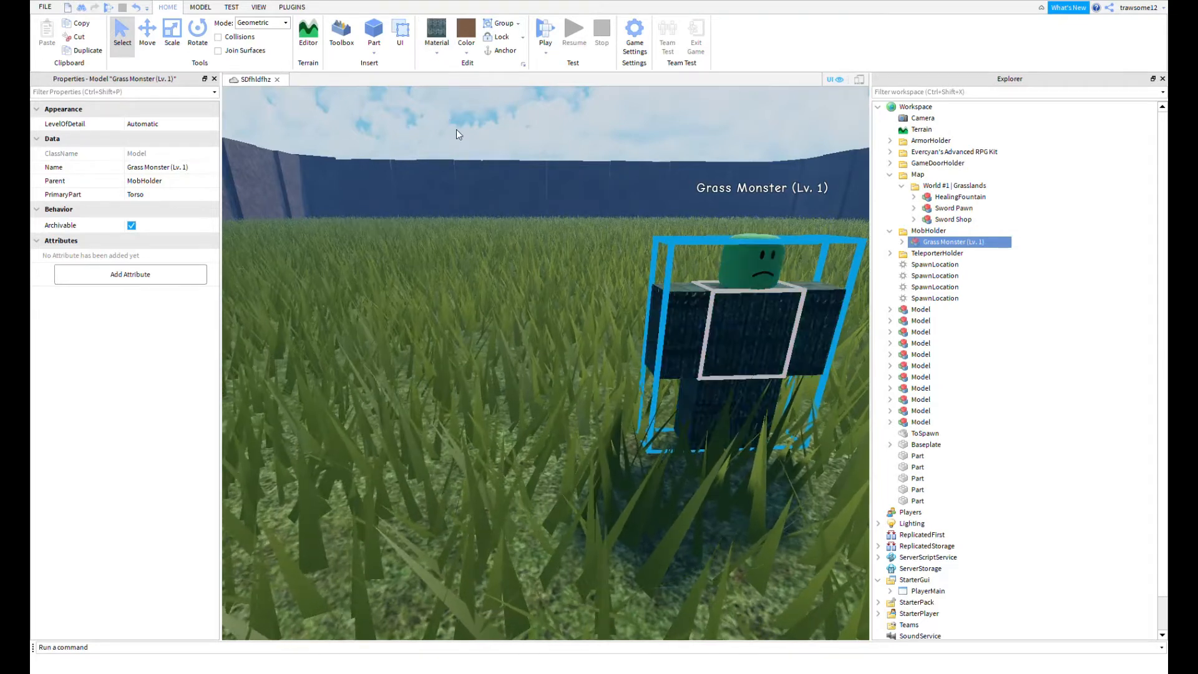
- Try diamond-plate, rusty metal, concrete-like and slate-like materials on the Grass Monster
key(ctrl+z)
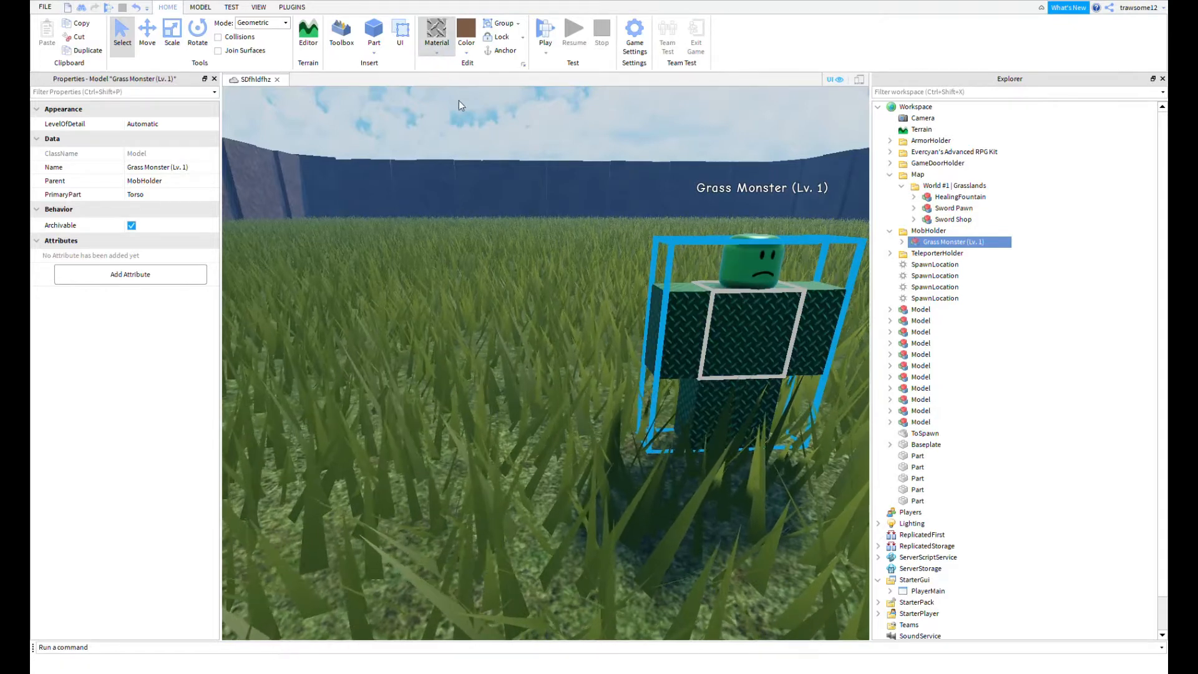
key(ctrl+y)
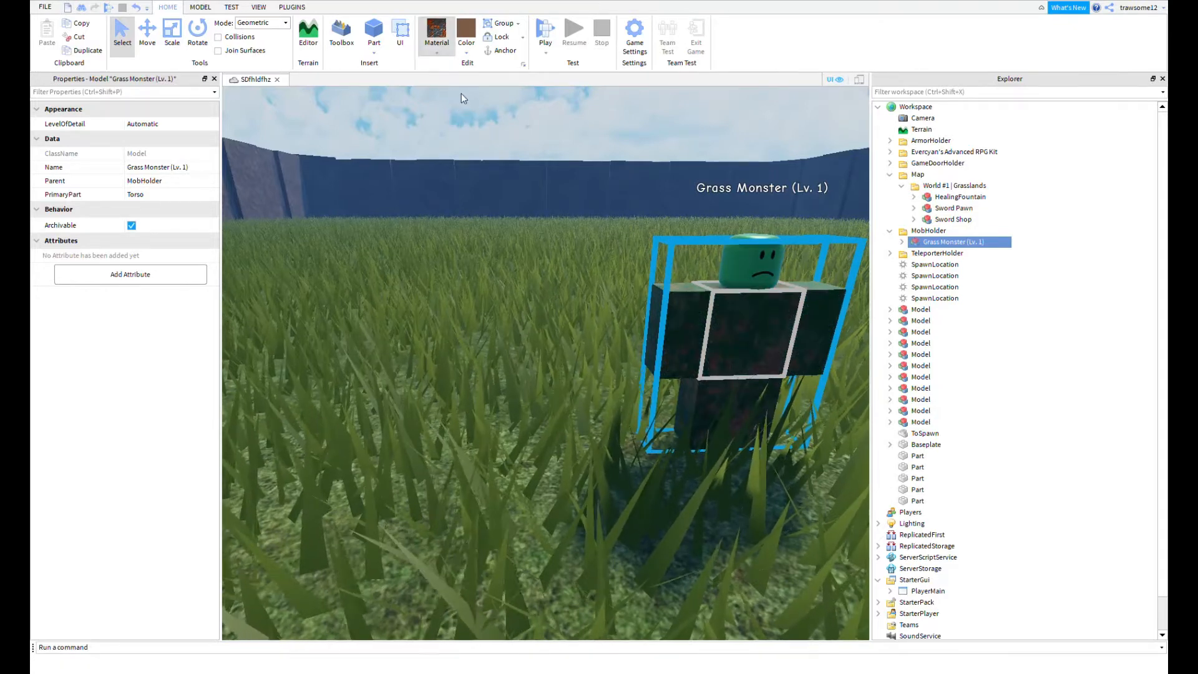
key(ctrl+z)
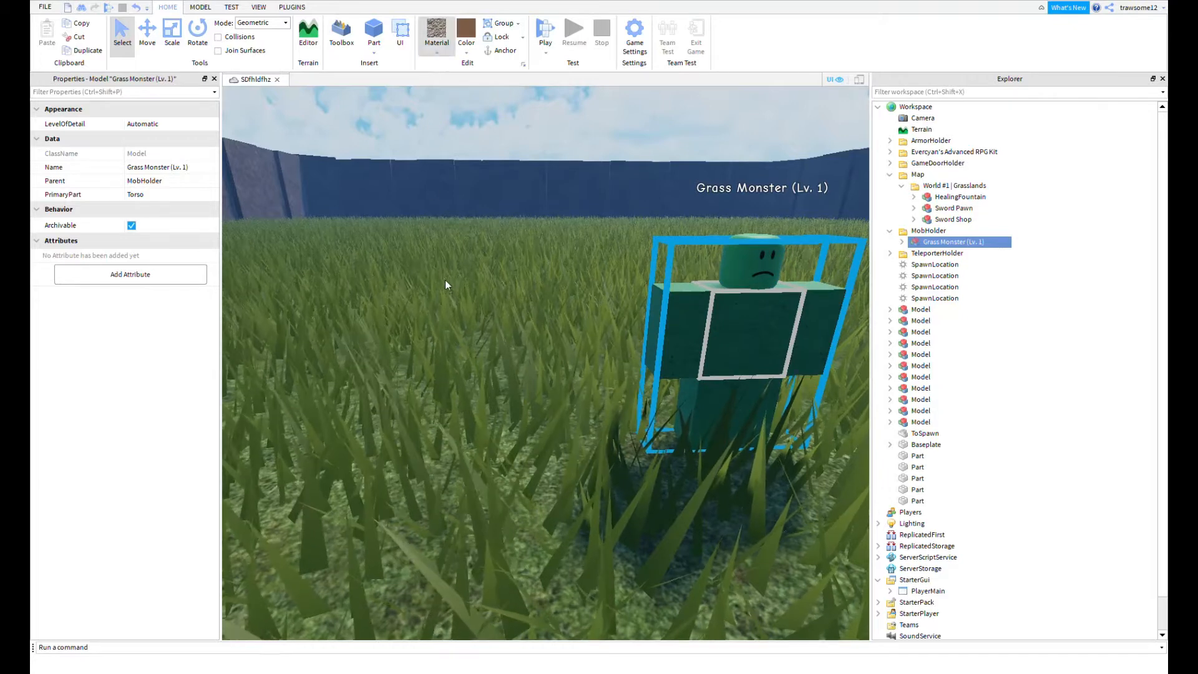
key(ctrl+y)
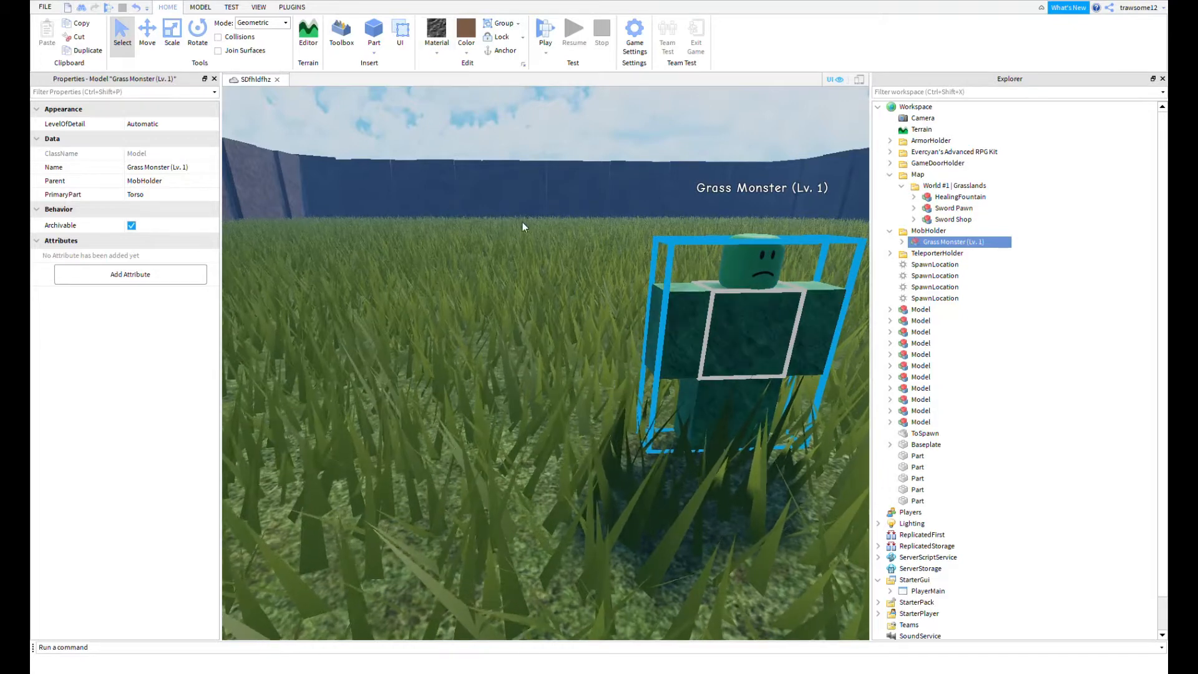
click(504, 119)
- Give the Grass Monster model the crumpled foil-like material
right_drag(515, 127, 549, 132)
click(589, 289)
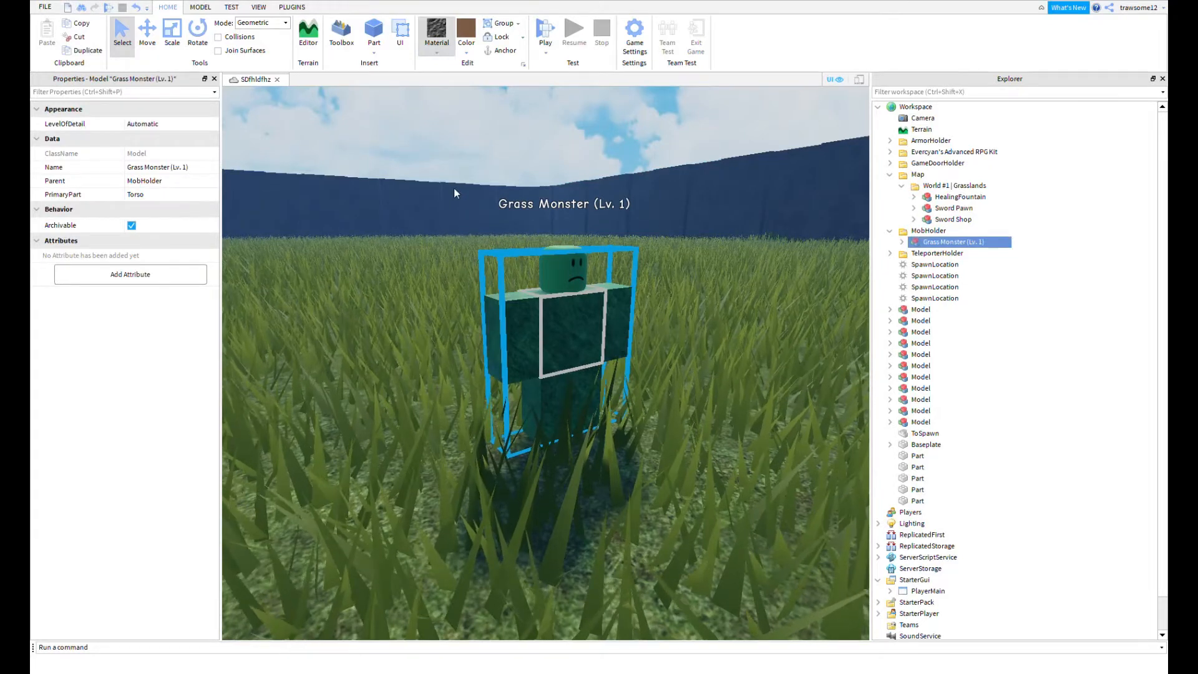
key(ctrl+z)
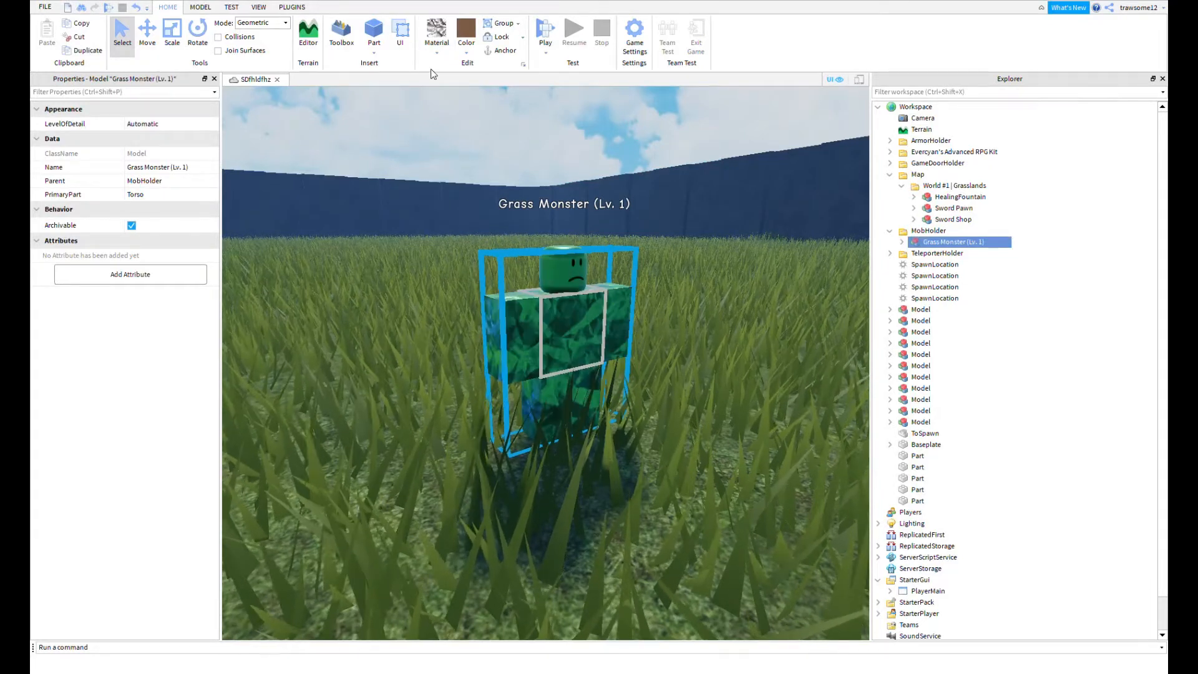
- Return the Grass Monster model to the slate material
key(ctrl+y)
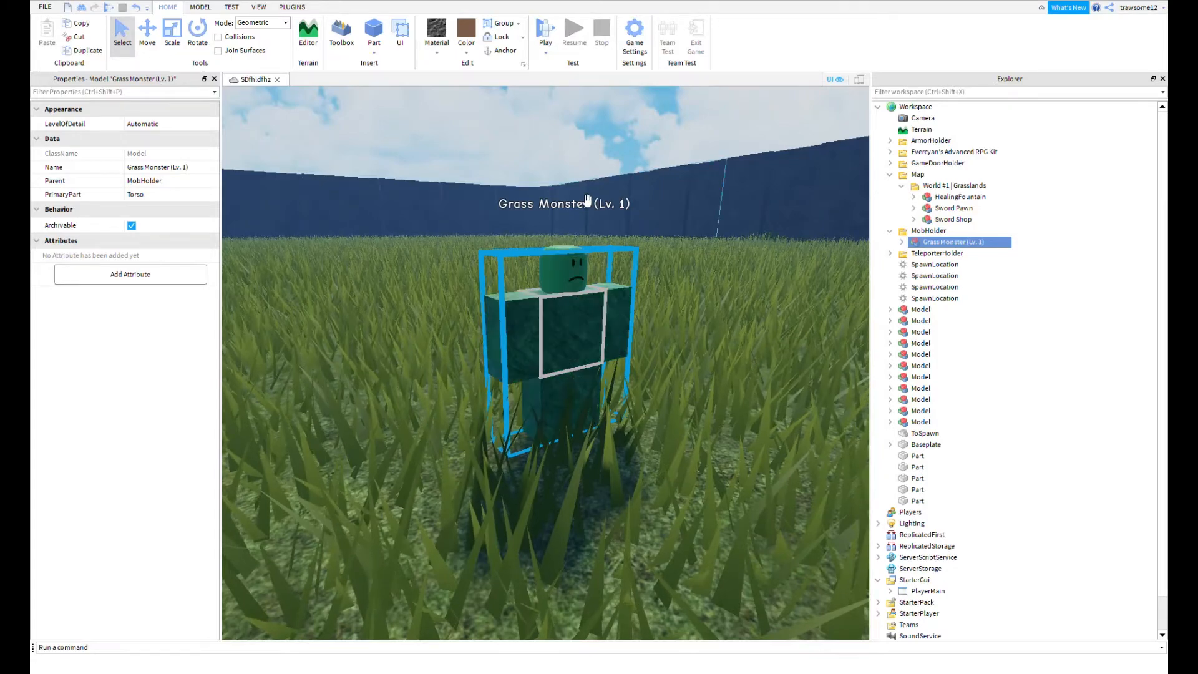
click(587, 199)
right_drag(617, 191, 642, 177)
click(643, 178)
click(450, 293)
right_drag(537, 225, 553, 227)
scroll(553, 227, up, 2)
- Open the Grass Monster's MobConfig script, review its name, reward, health, damage and respawn settings, and close it
click(901, 242)
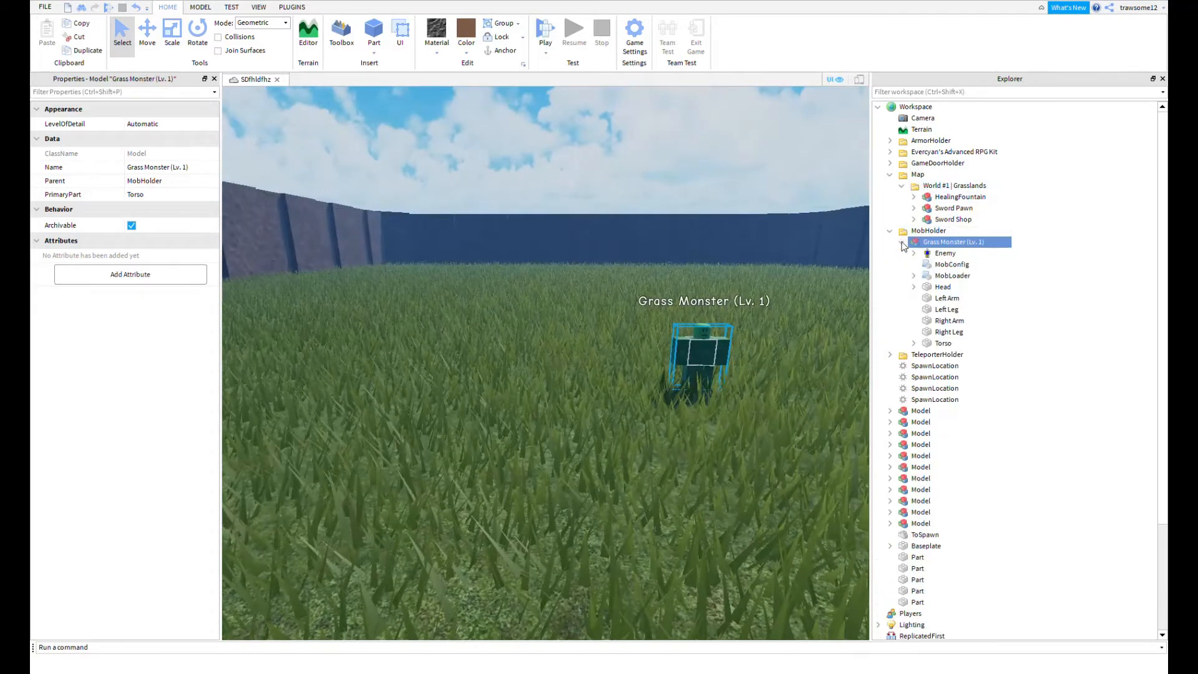
click(942, 265)
double_click(942, 265)
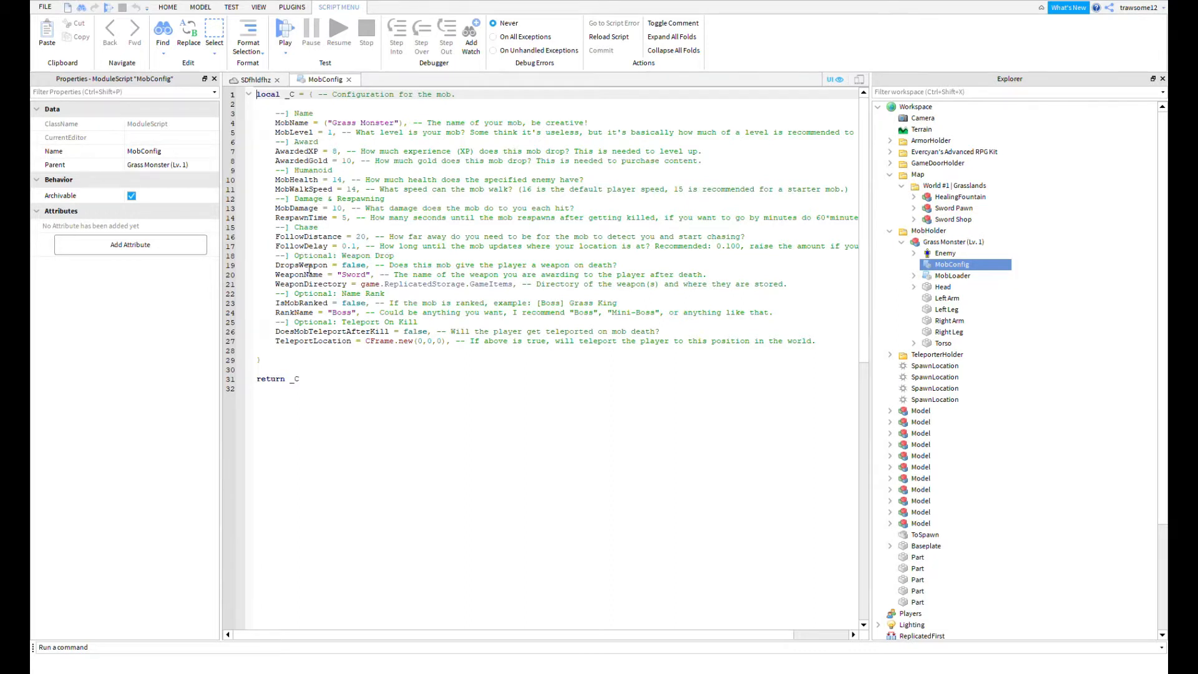
click(349, 81)
- Duplicate the Grass Monster three times and place the copies apart on the grass around the original
right_drag(522, 219, 541, 232)
scroll(522, 223, down, 2)
scroll(522, 223, down, 1)
click(521, 223)
key(ctrl+d)
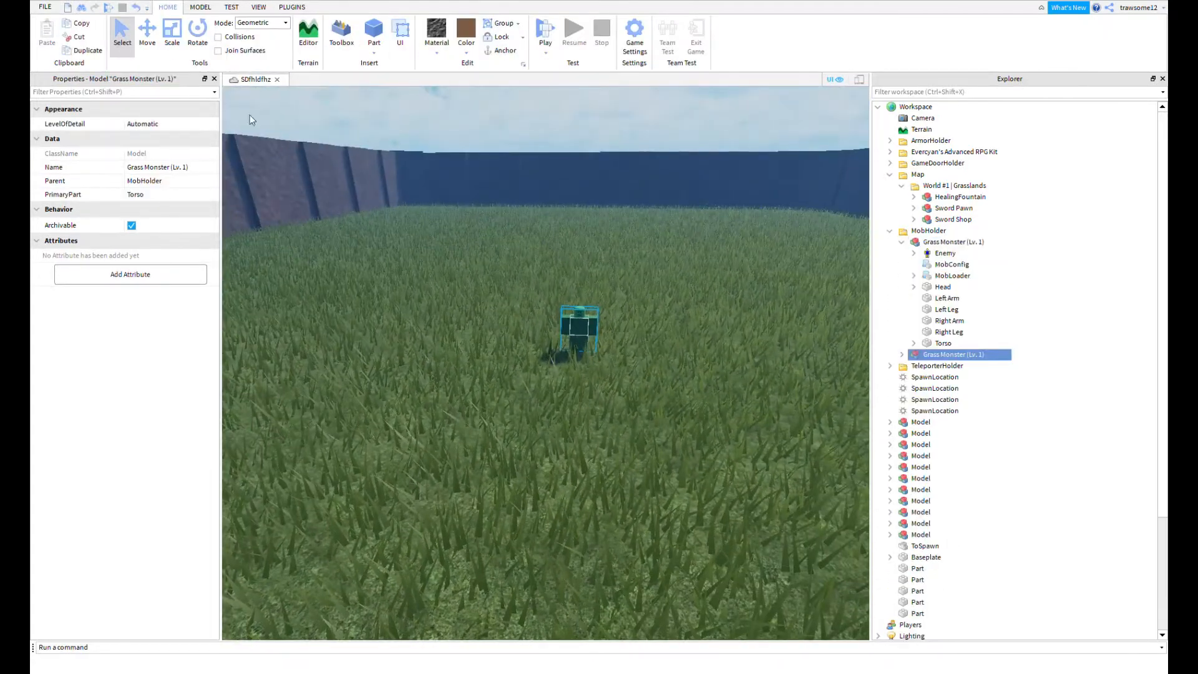
click(147, 35)
drag(529, 331, 326, 438)
key(ctrl+d)
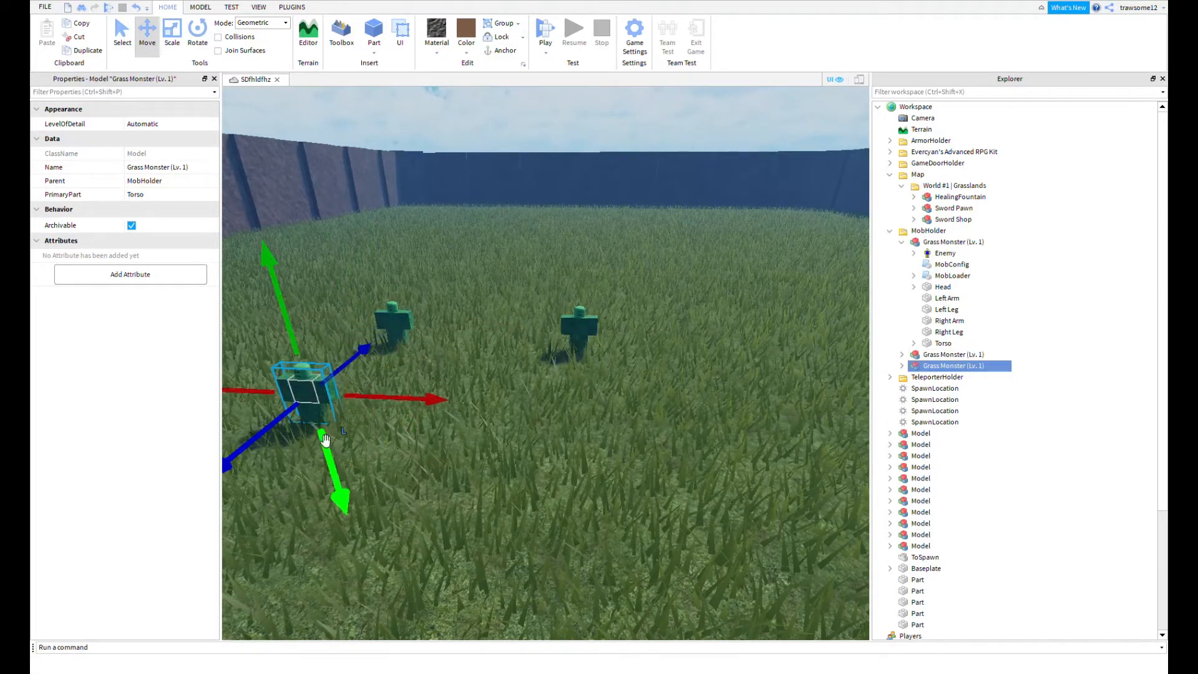
key(ctrl+d)
drag(409, 406, 822, 409)
- Reposition the original Grass Monster and its copies so they stand farther apart on the field
scroll(612, 413, down, 2)
key(s)
drag(562, 337, 637, 333)
key(s)
key(s)
key(a)
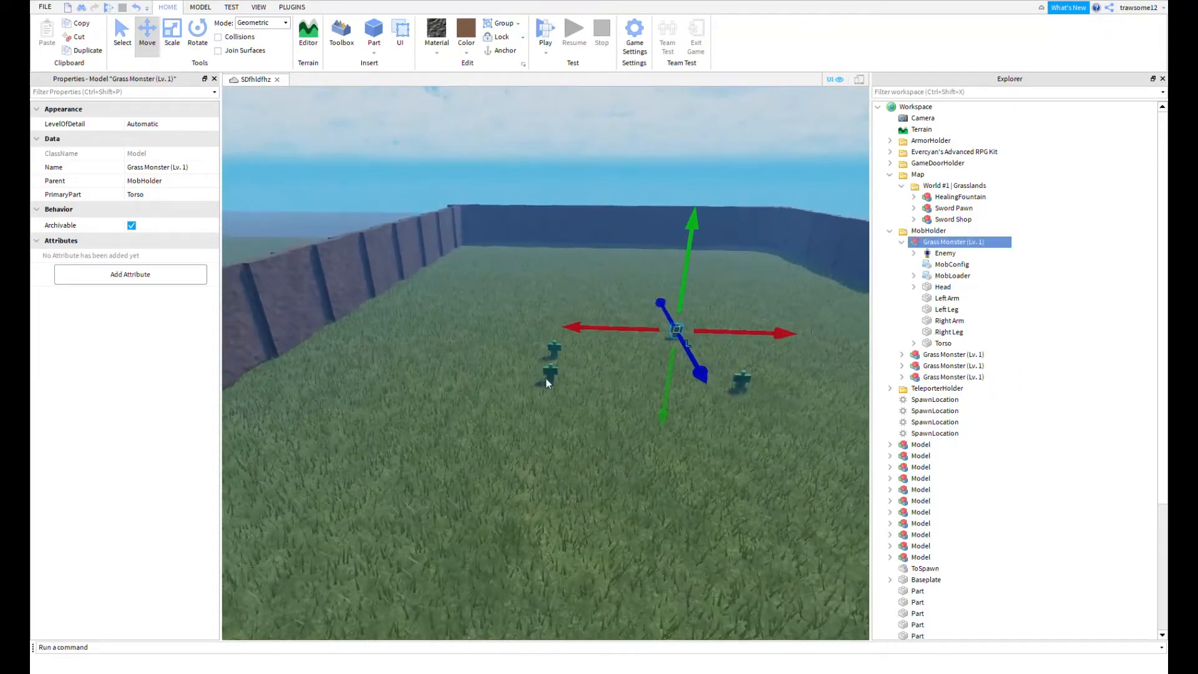
drag(548, 376, 429, 420)
click(547, 345)
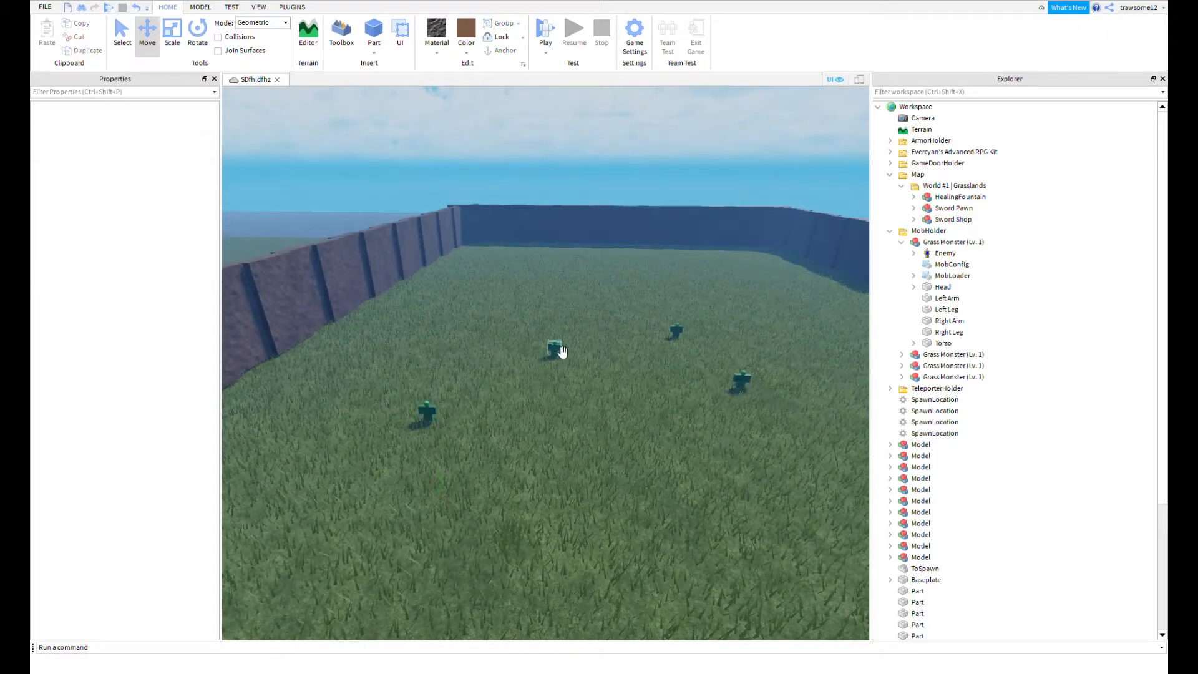
drag(560, 349, 626, 353)
key(d)
- Add five more Grass Monster copies and scatter them across the walled grass field
key(ctrl+d)
drag(554, 358, 743, 406)
key(d)
drag(565, 333, 399, 310)
key(ctrl+d)
scroll(529, 326, down, 1)
key(ctrl+d)
key(f)
key(ctrl+d)
key(ctrl+d)
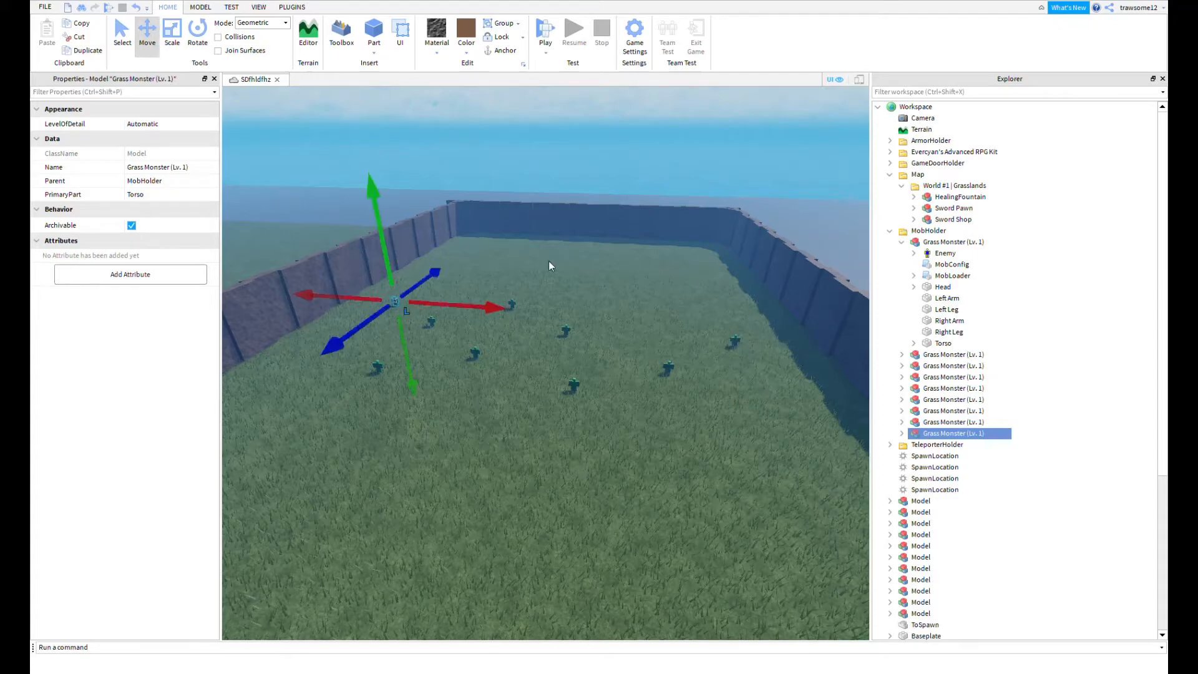
- Duplicate one of the nearer Grass Monsters and move the copy right beside it
click(700, 241)
key(w)
right_drag(639, 190, 621, 195)
scroll(630, 192, up, 5)
scroll(628, 250, down, 2)
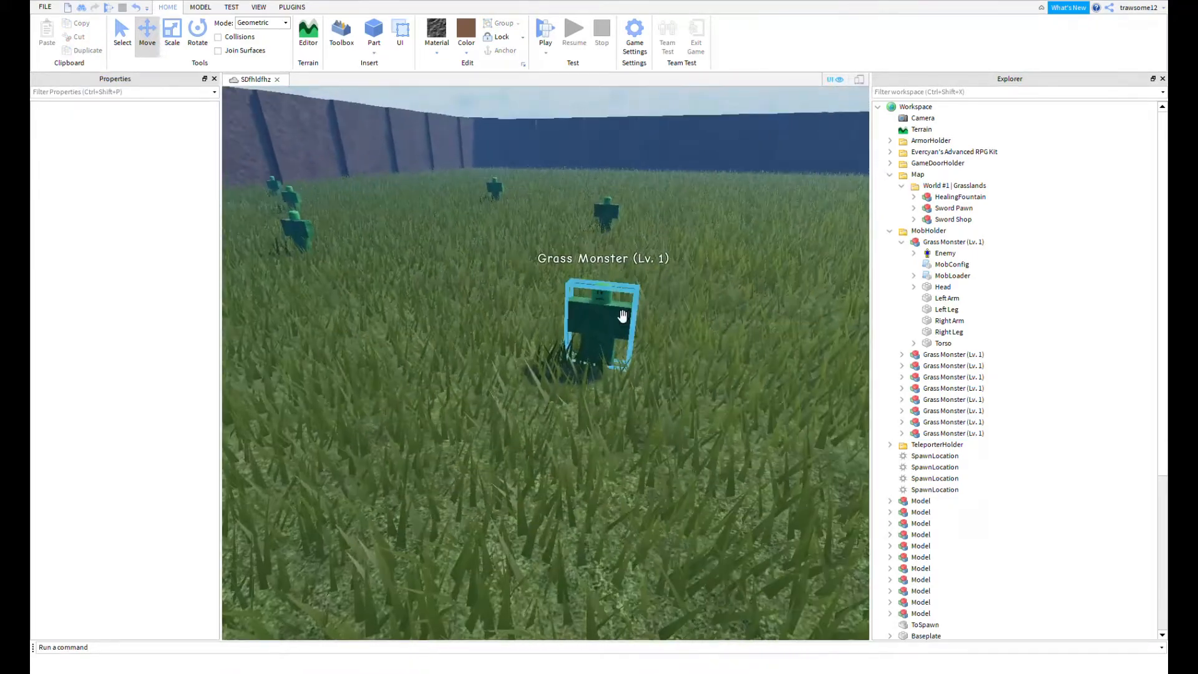
click(621, 315)
key(ctrl+d)
drag(627, 329, 701, 320)
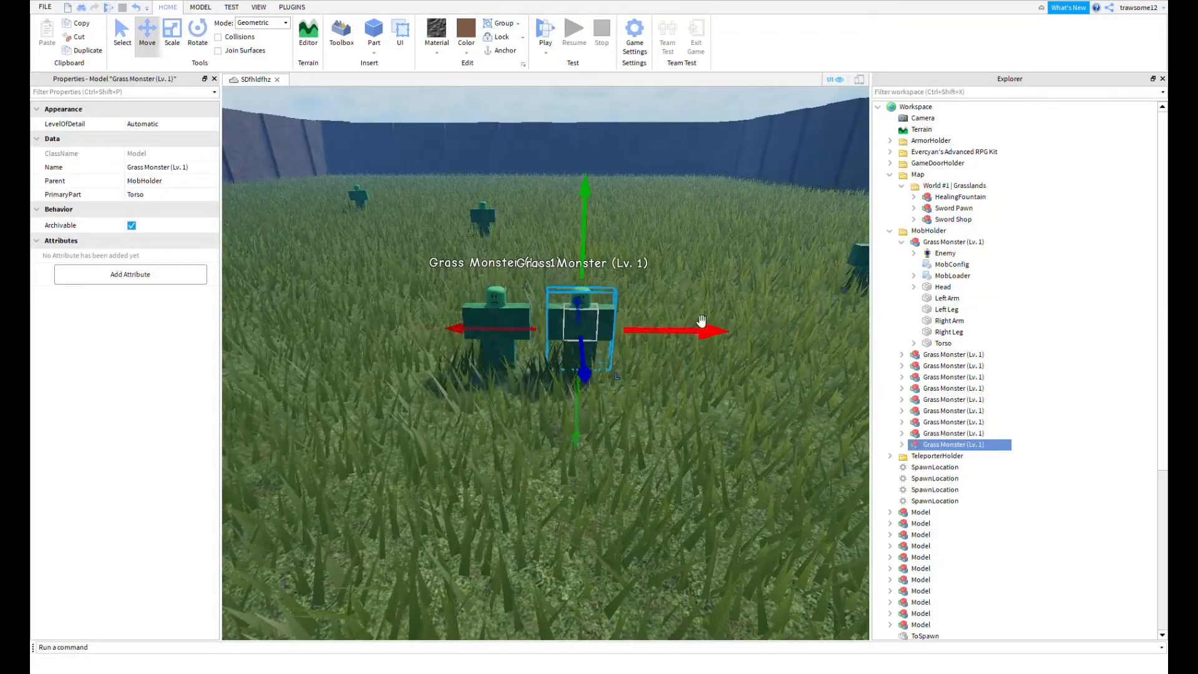
click(642, 283)
click(612, 315)
key(w)
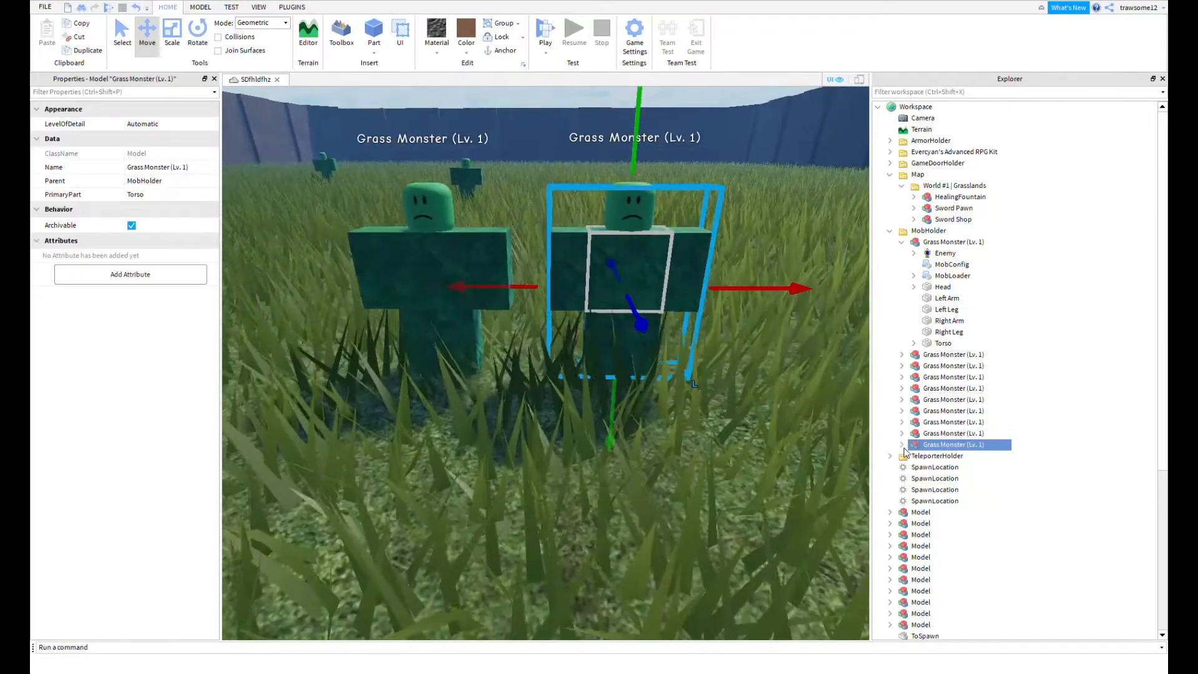
- In the newest copy's MobConfig script, set MobName to "Elite Grass Monster" and MobLevel to 5
click(901, 444)
double_click(943, 467)
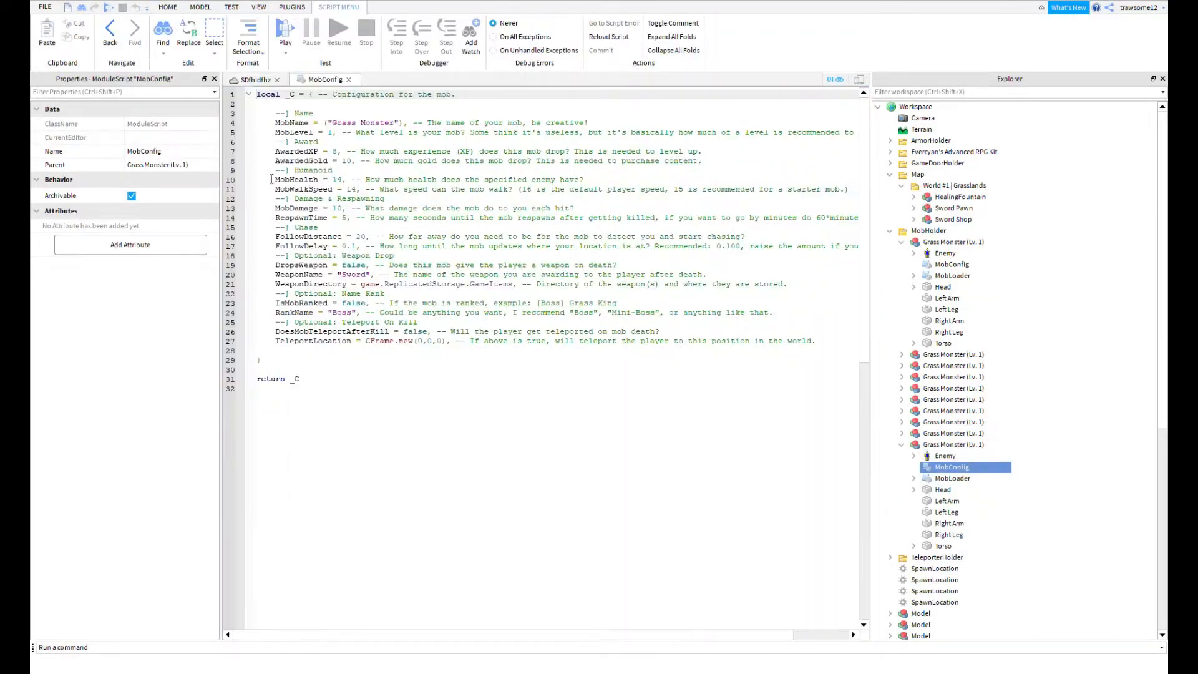
click(343, 128)
text(Elite)
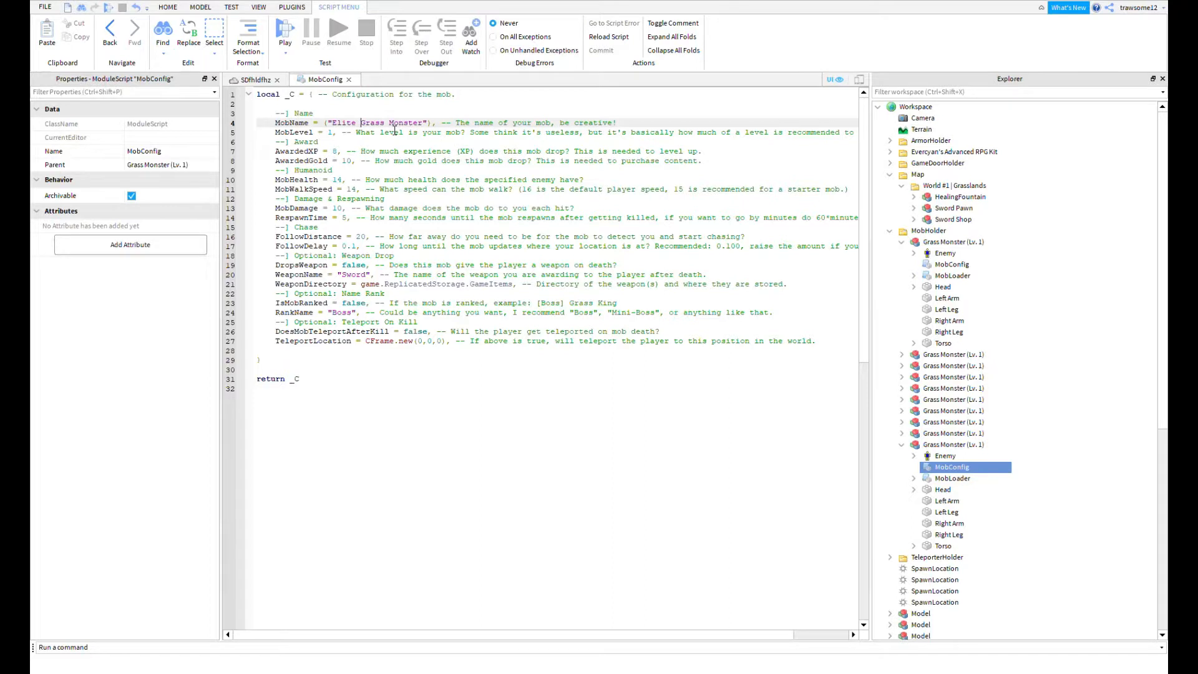
click(338, 132)
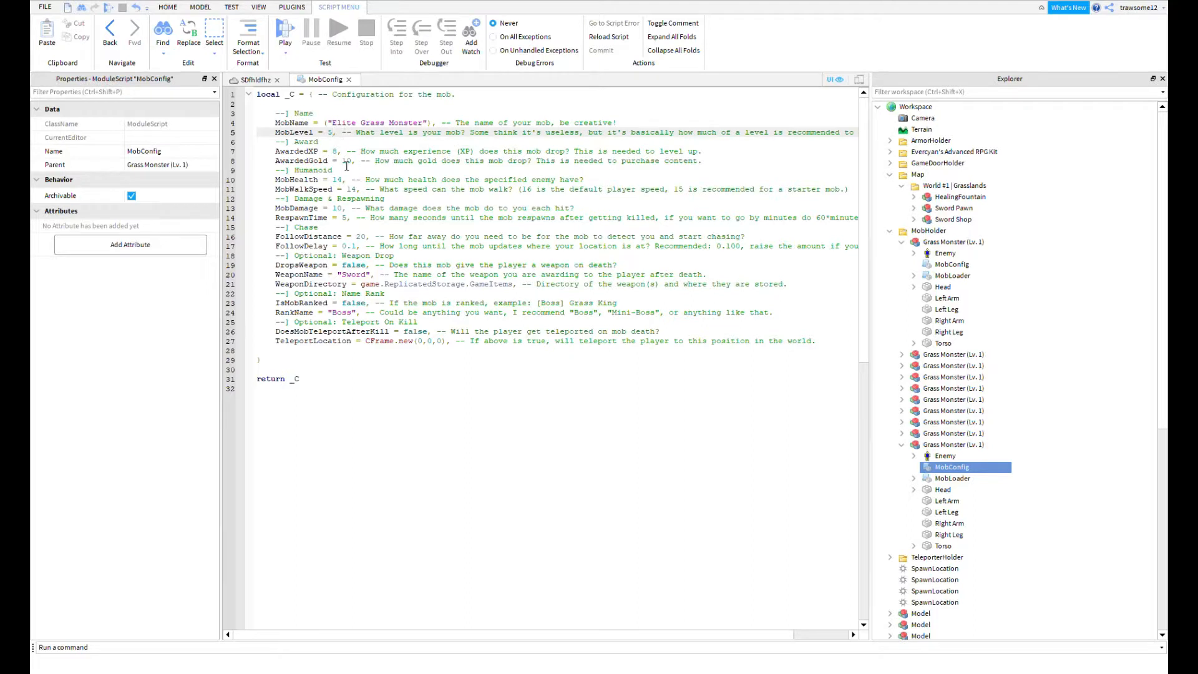
- Set AwardedXP to 40 and AwardedGold to 50 in the elite monster's MobConfig
click(341, 153)
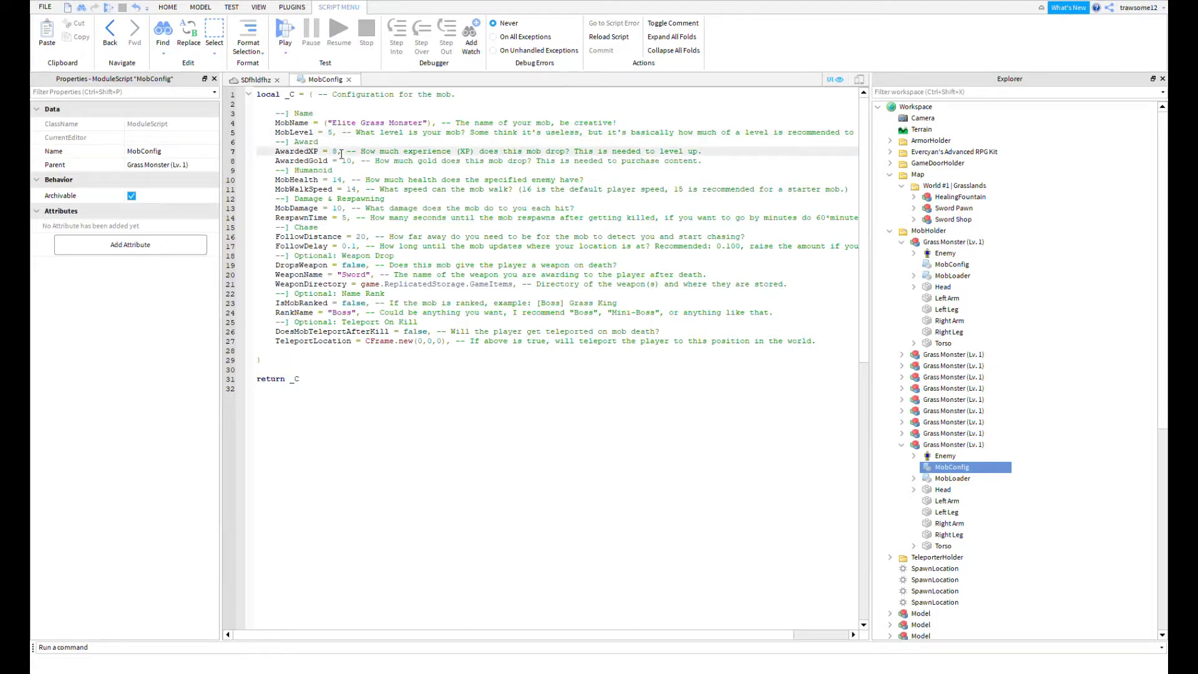
key(BackSpace)
text(50)
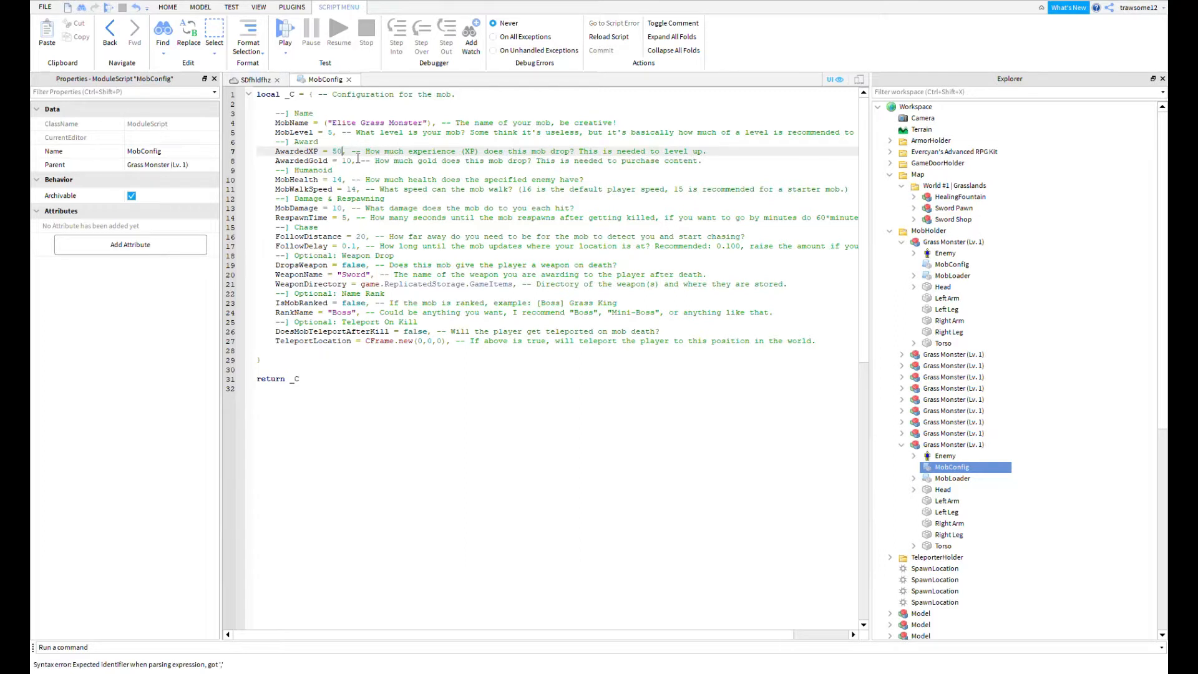
key(BackSpace)
key(BackSpace)
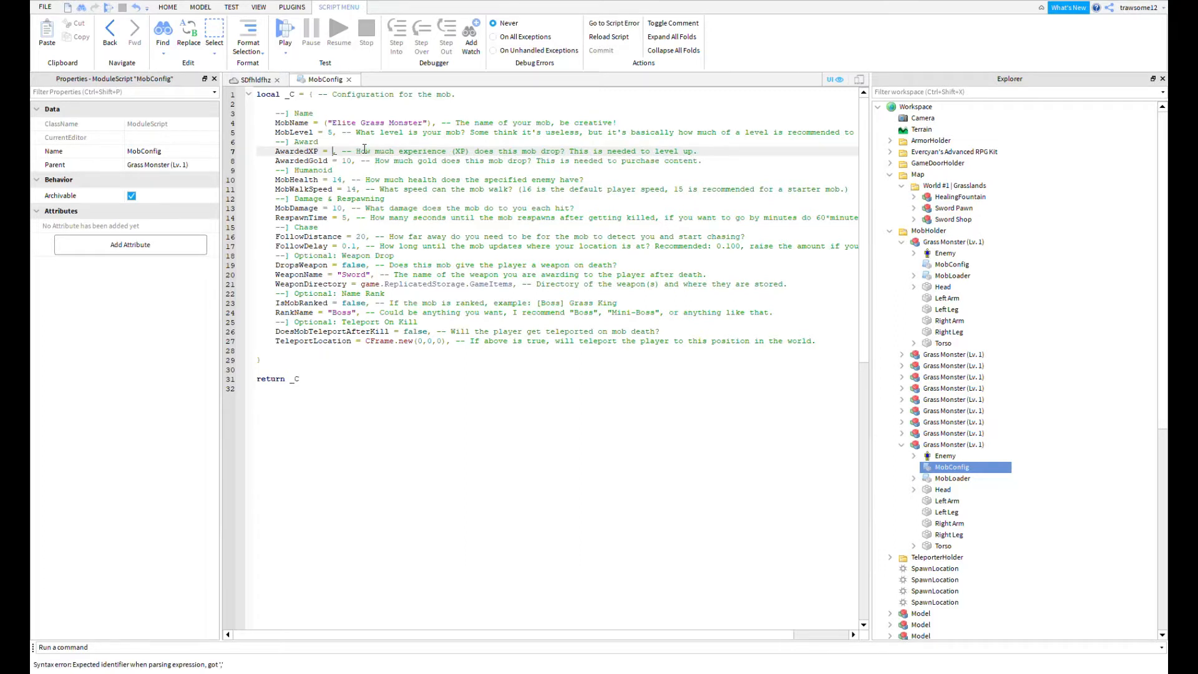
text(40)
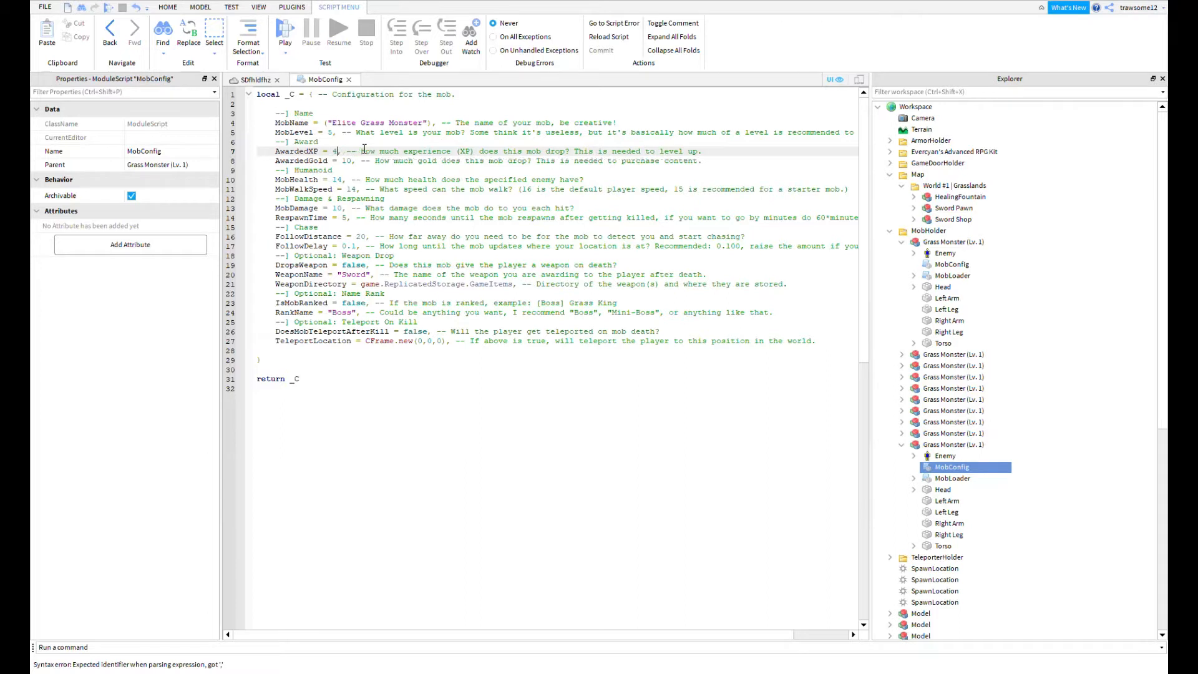
click(355, 166)
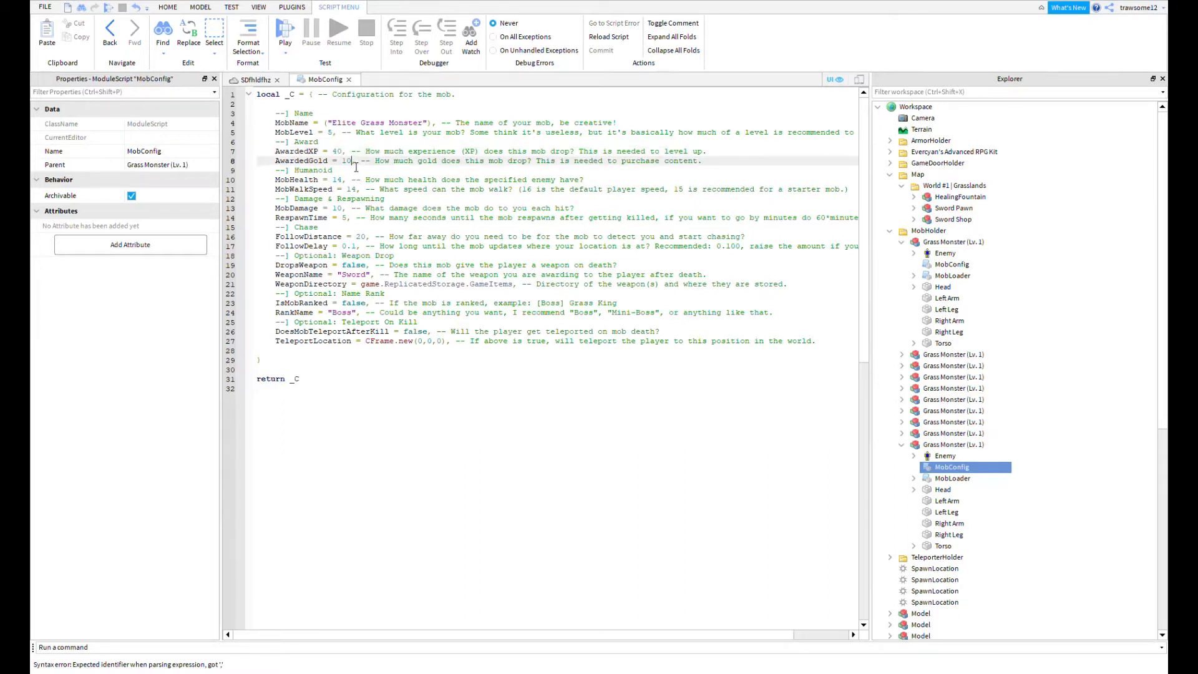
key(BackSpace)
key(BackSpace)
text(50)
- Set MobHealth to 30 and MobDamage to 17 in the elite monster's MobConfig
click(347, 182)
key(BackSpace)
key(BackSpace)
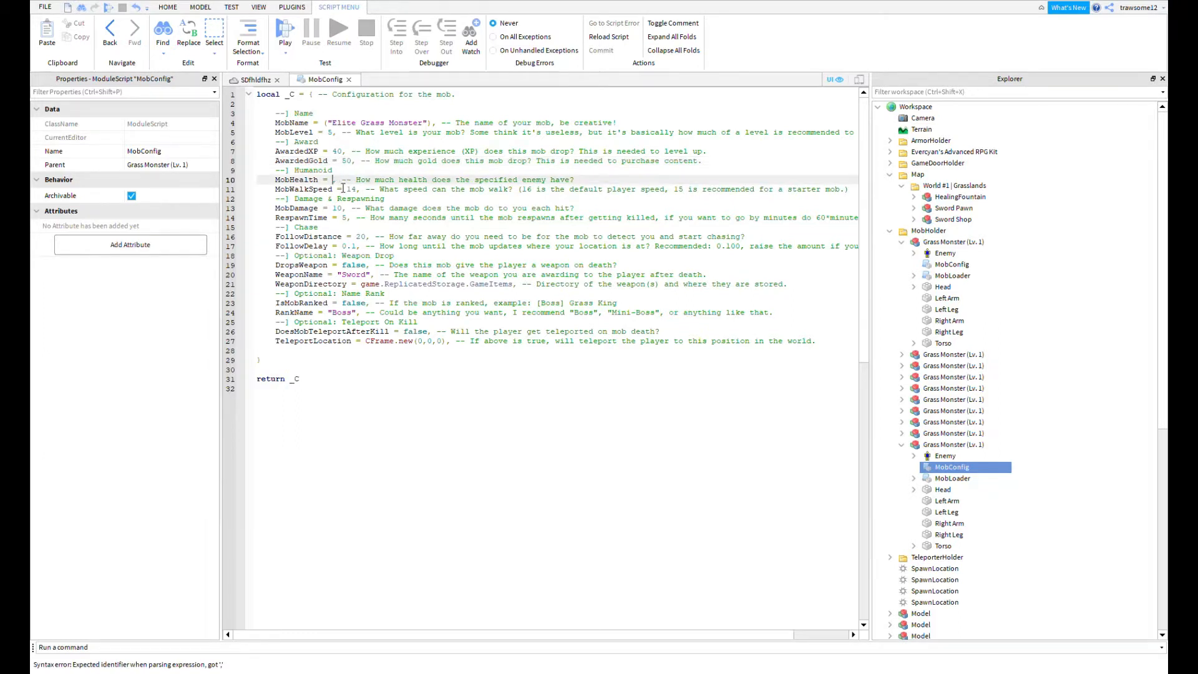
text(30)
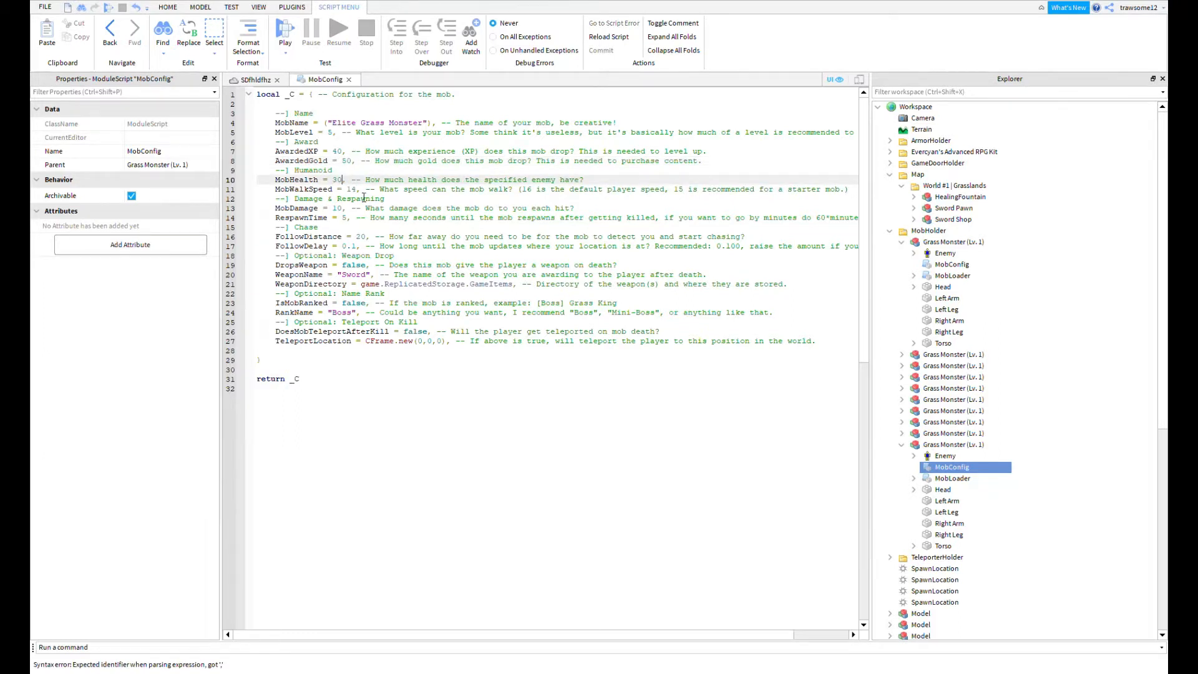
click(358, 194)
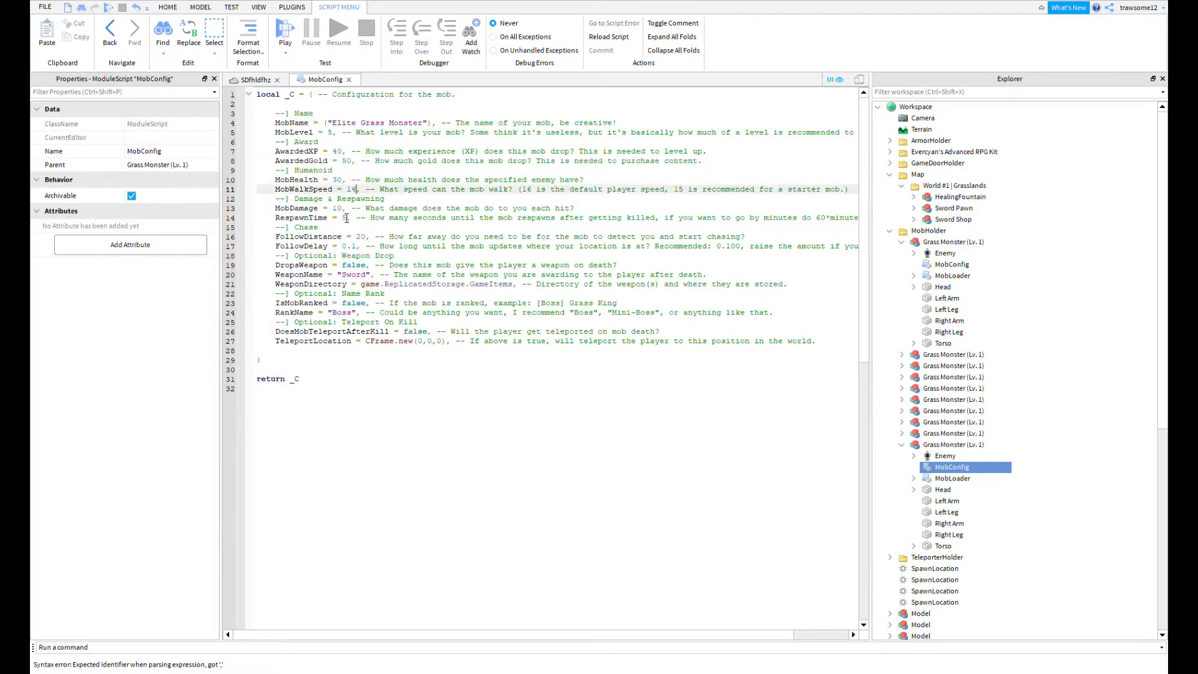
click(347, 209)
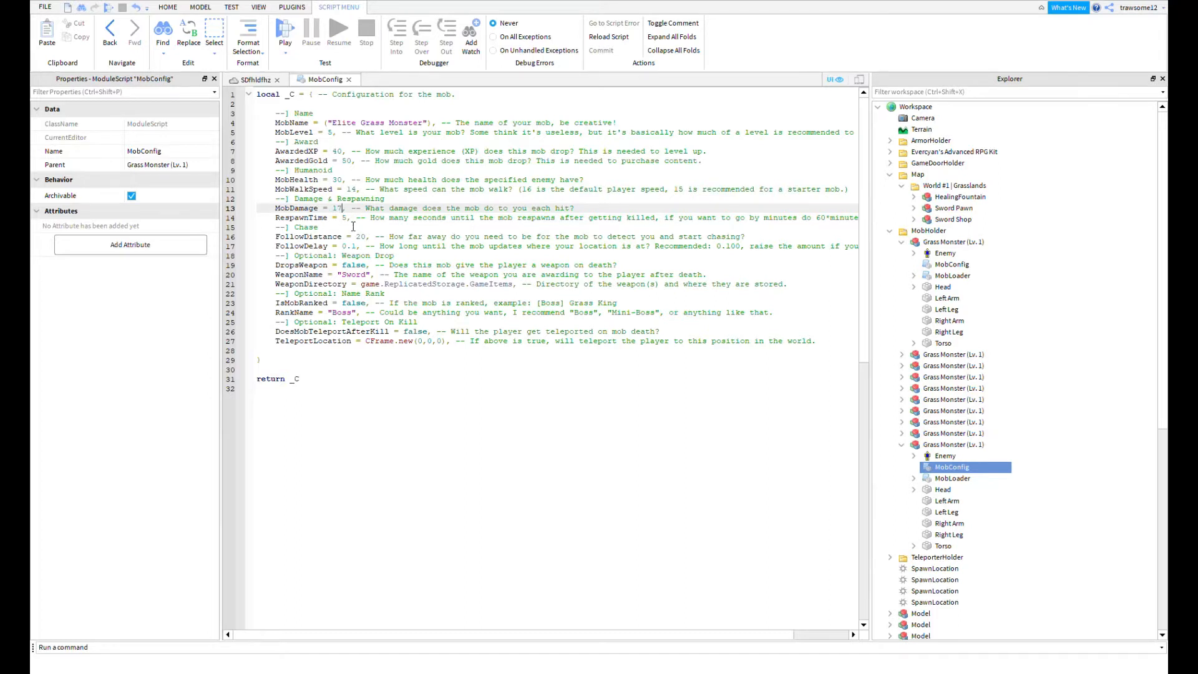
- Set the elite monster's RespawnTime to 30 seconds and close its MobConfig script
click(348, 217)
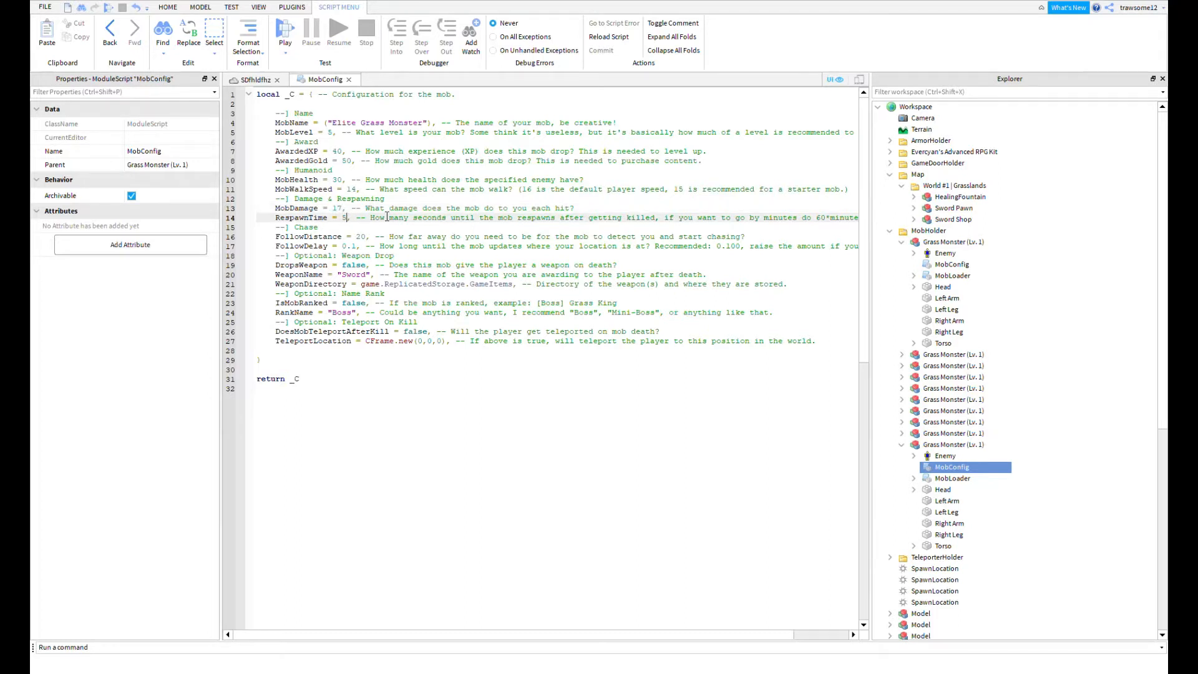
key(BackSpace)
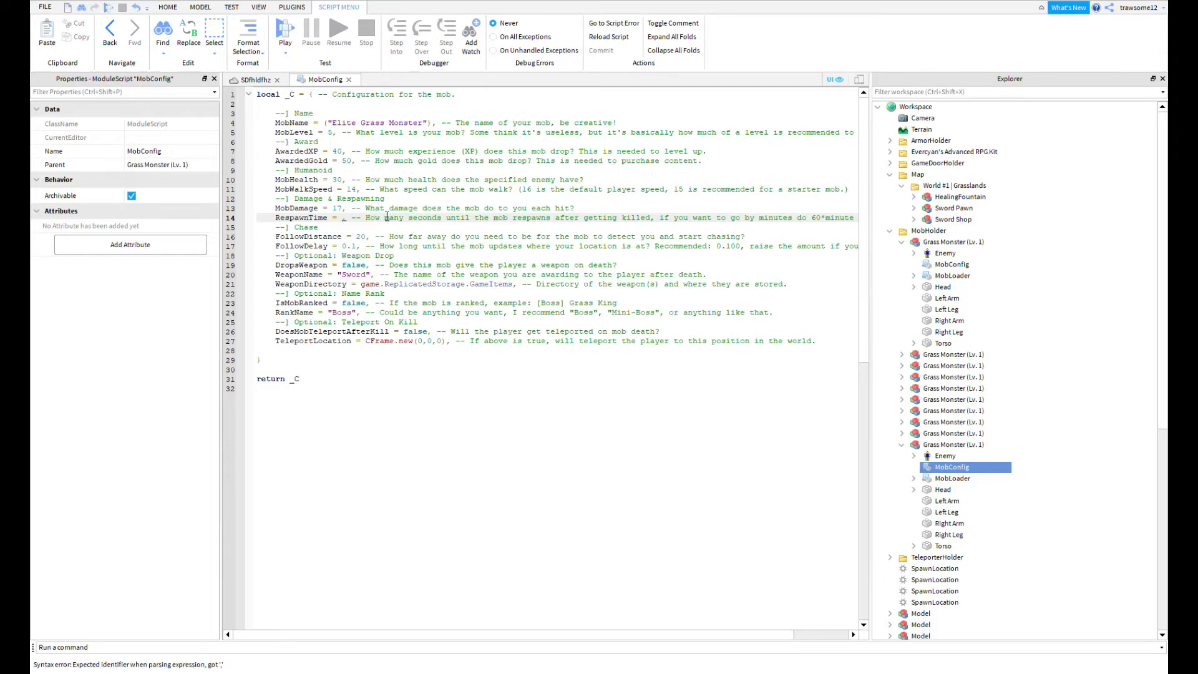
text(30)
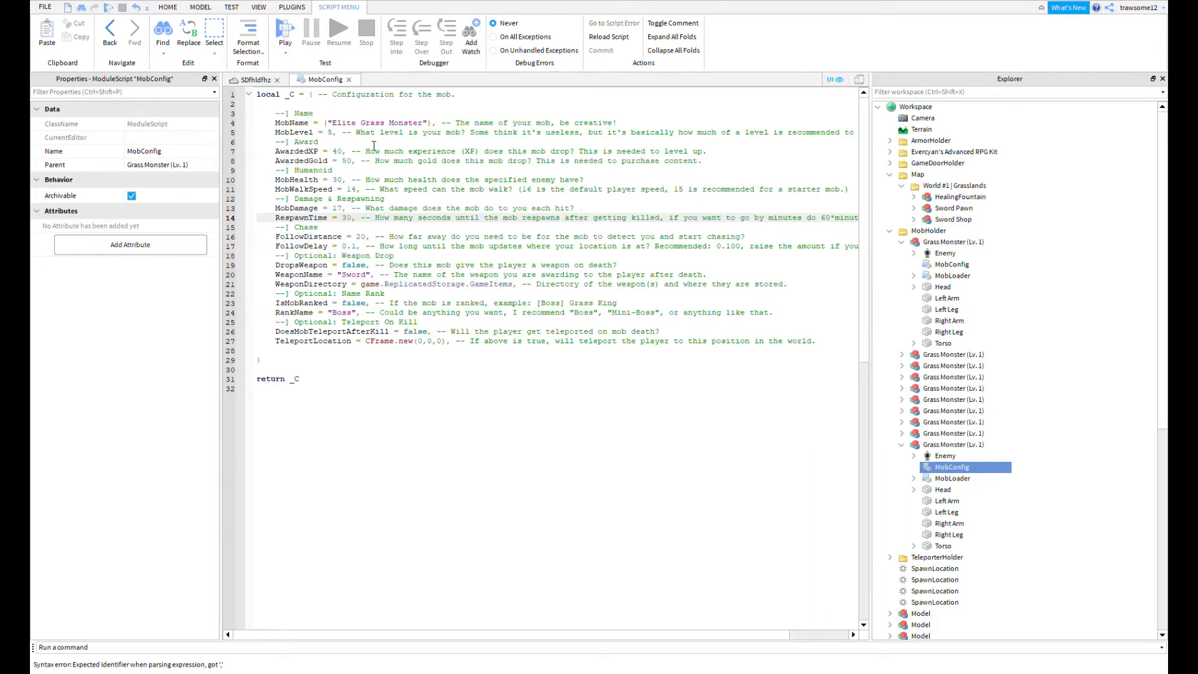
click(427, 432)
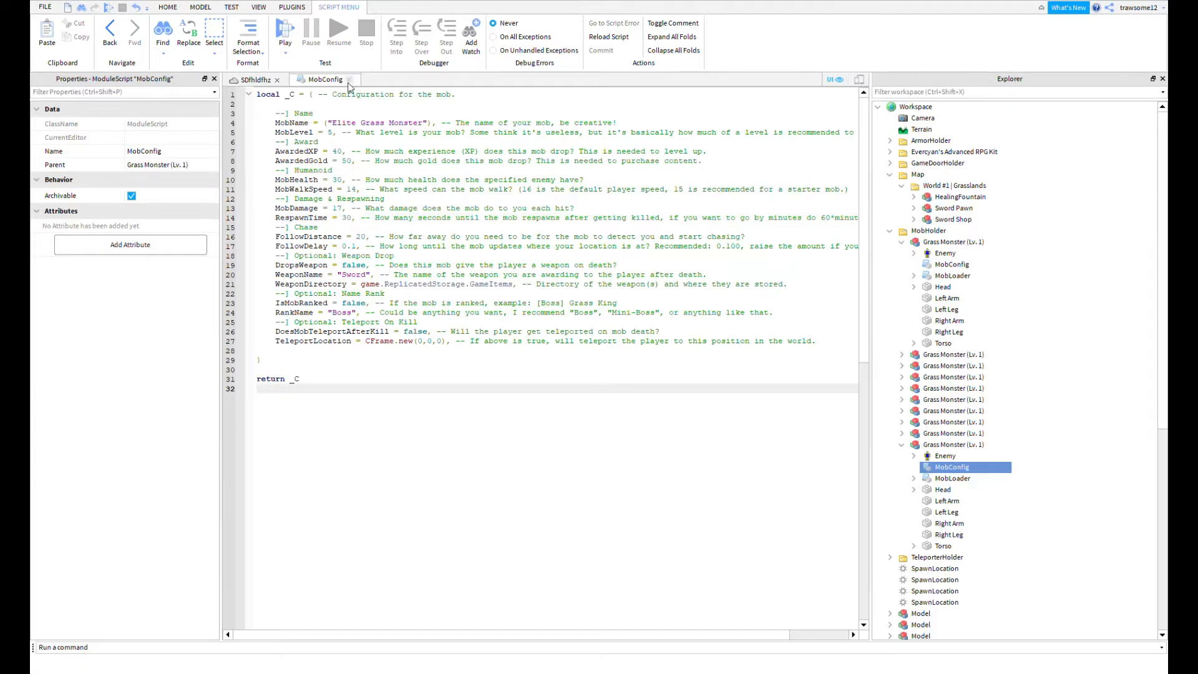
click(348, 80)
- Rename the newest Grass Monster model as "Elite Grass Monster (Lv. 5)"
click(912, 445)
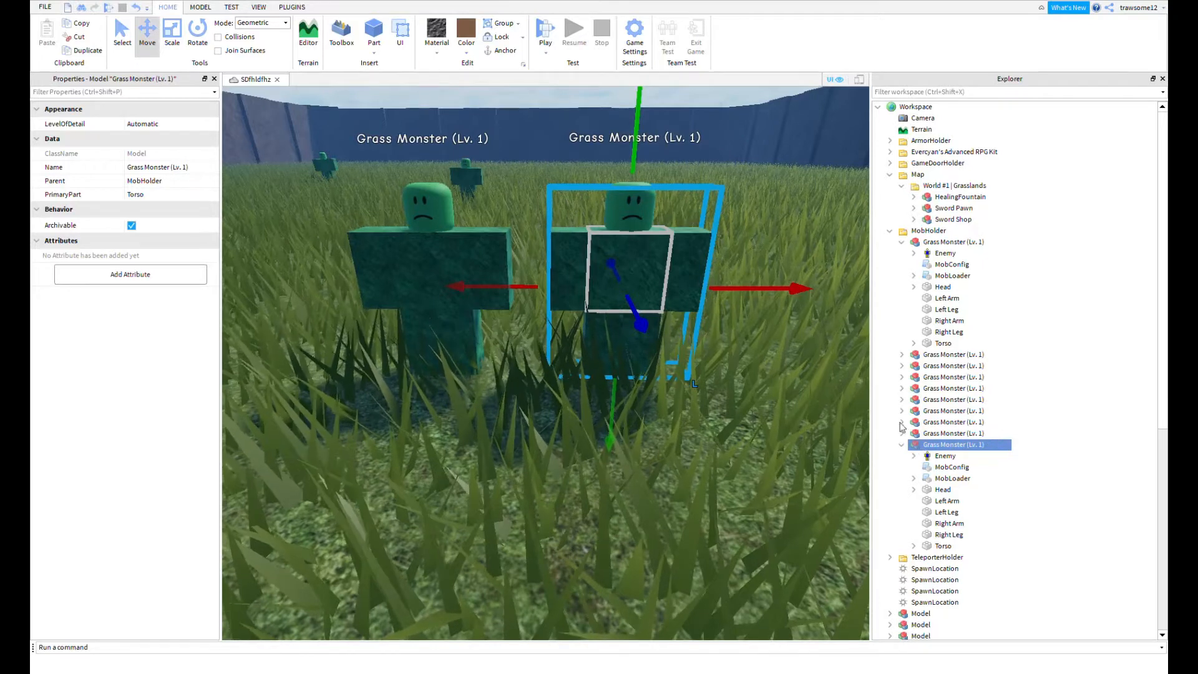
click(160, 167)
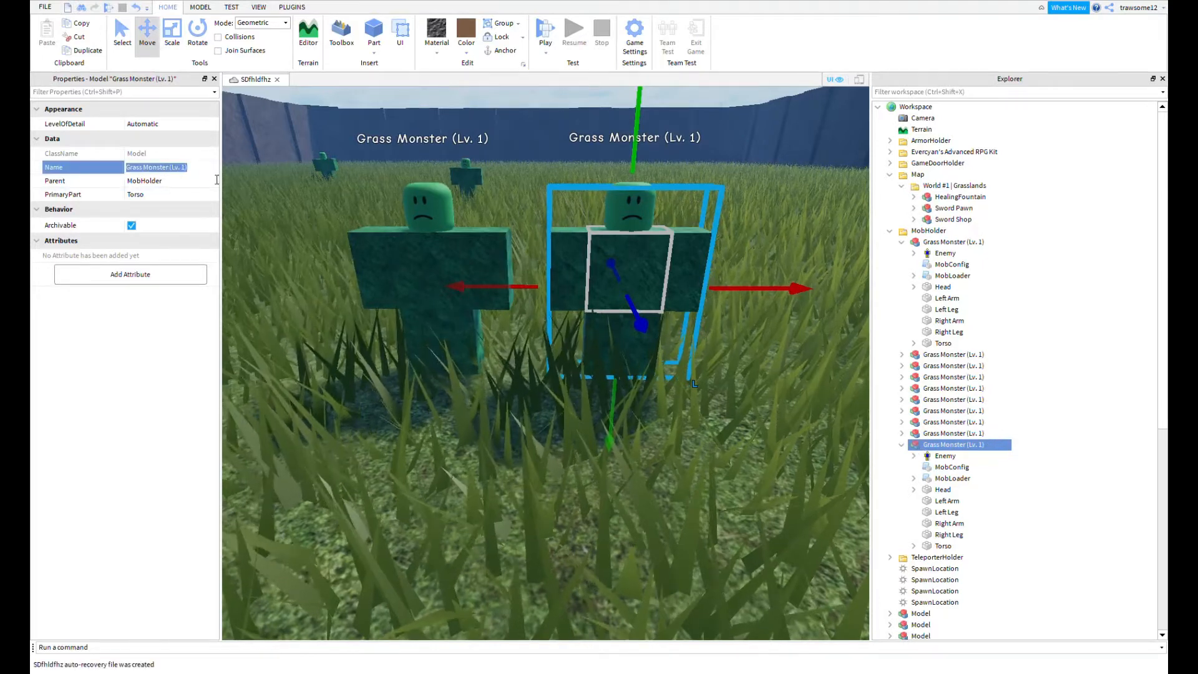
key(BackSpace)
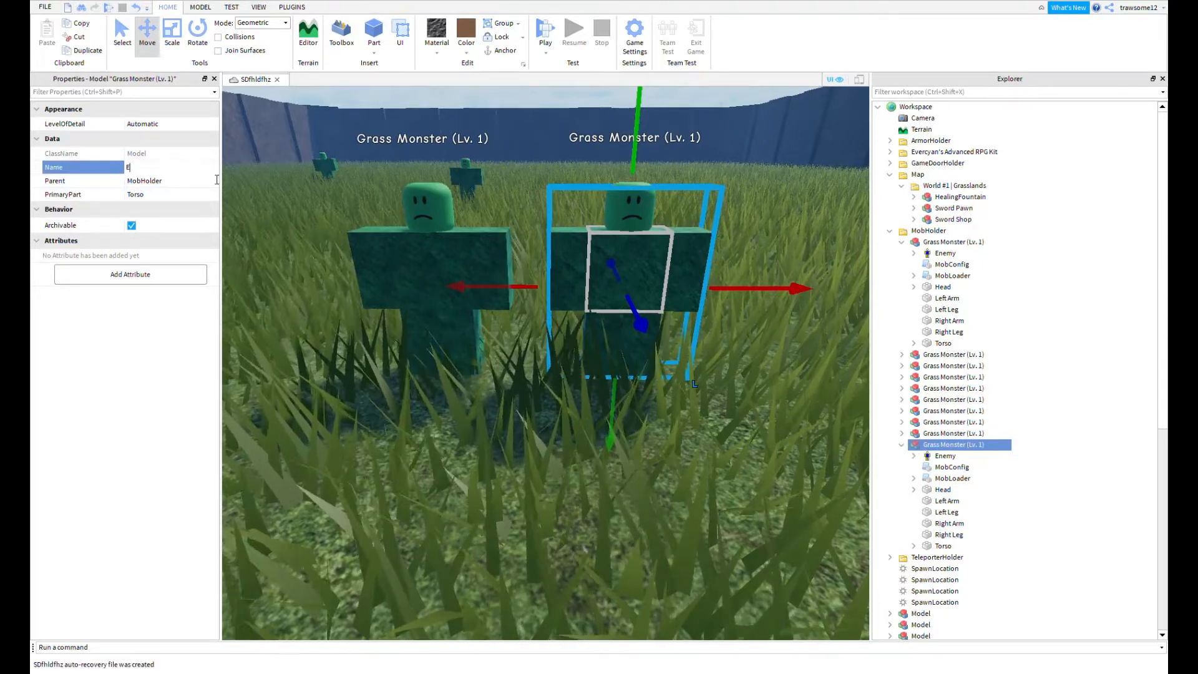
text(Elite)
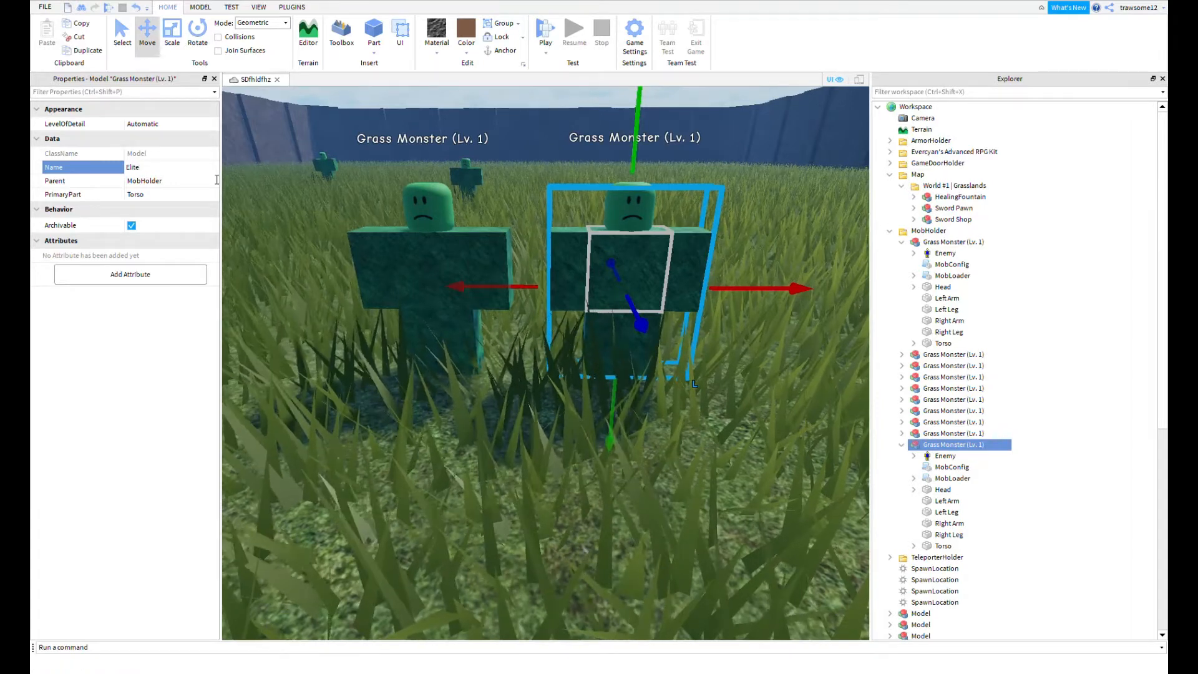
text( Grass)
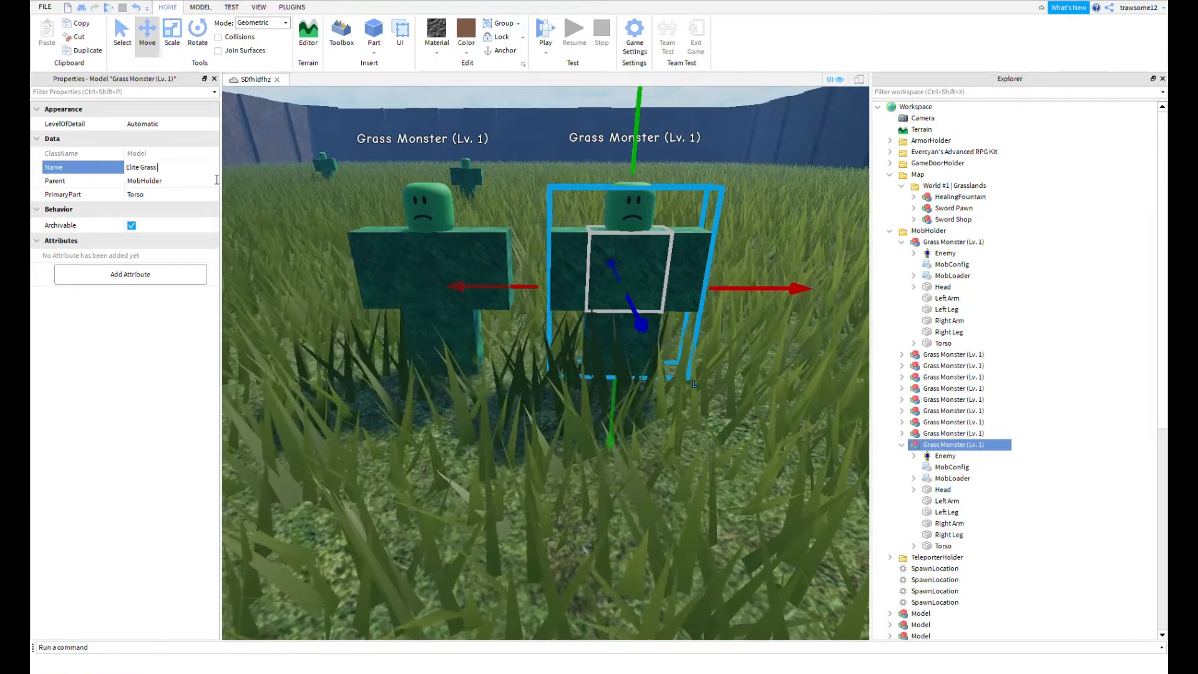
text( Monster (Lv. 5)
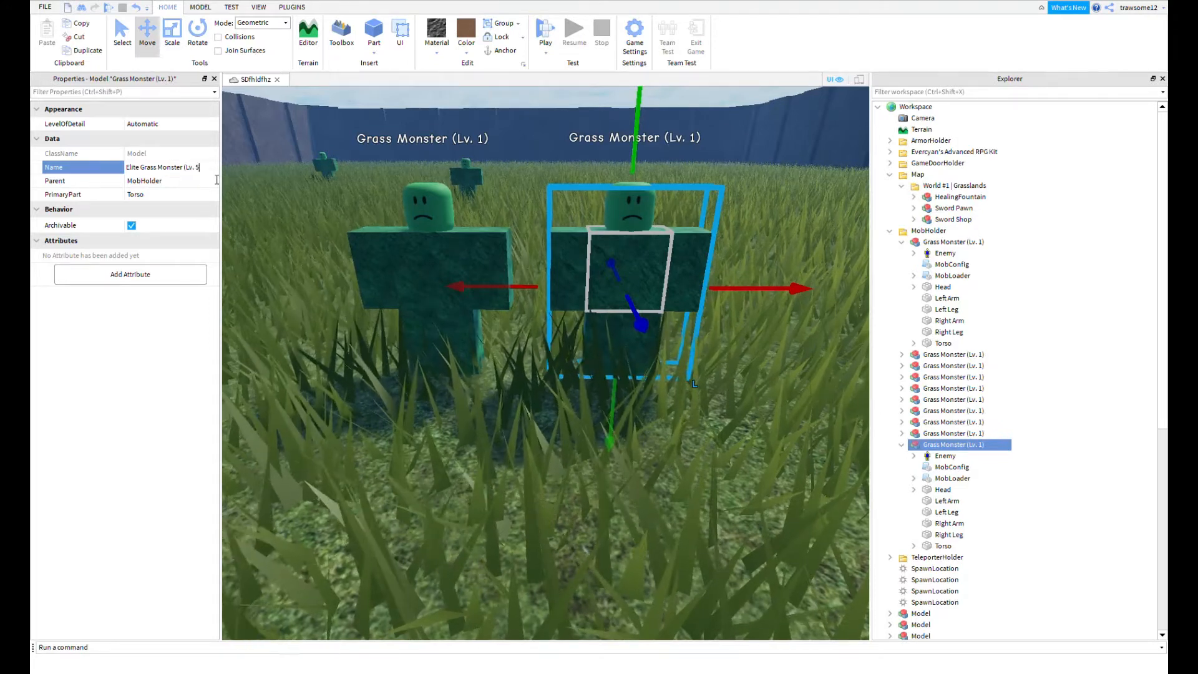
click(497, 145)
- Set the overhead TextLabel text in the elite monster's Enemy BillboardGui to "Elite Grass Monster (Lv. 5)"
click(624, 246)
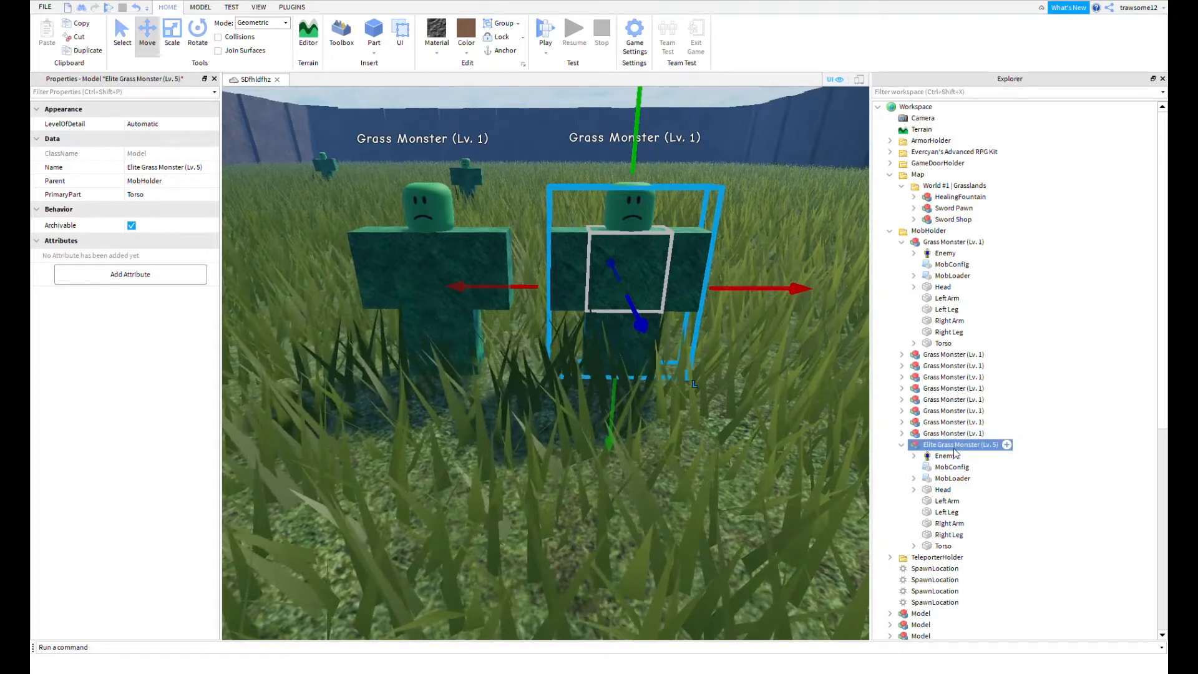
click(925, 492)
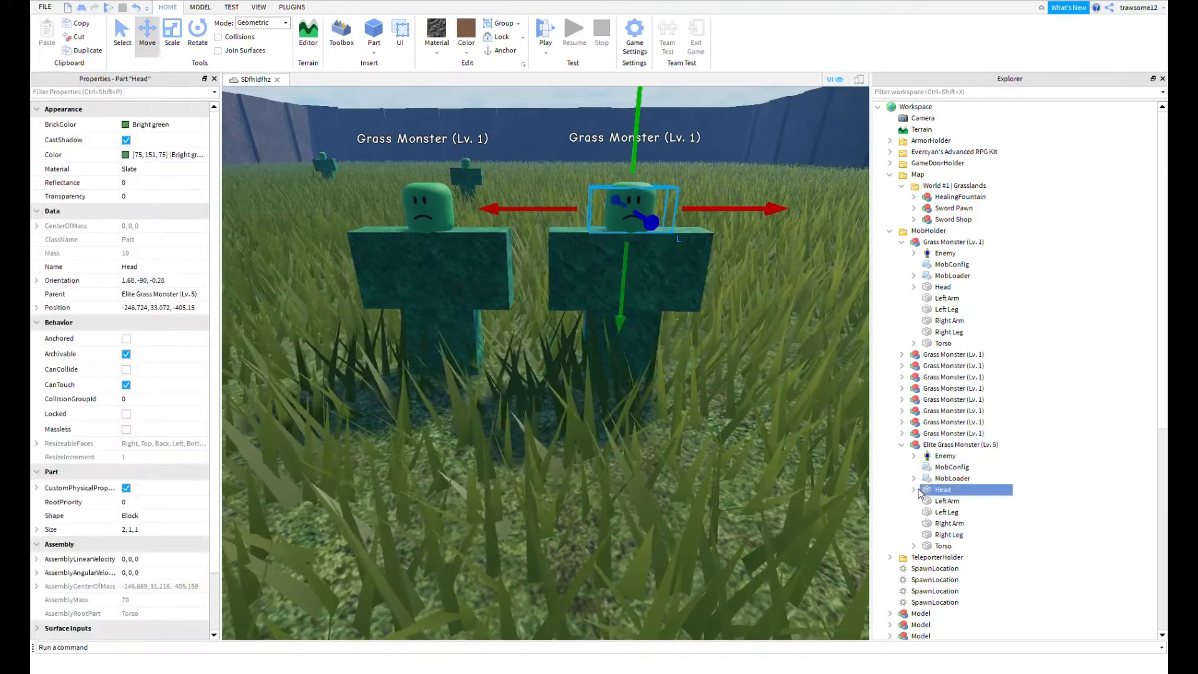
click(914, 456)
click(962, 468)
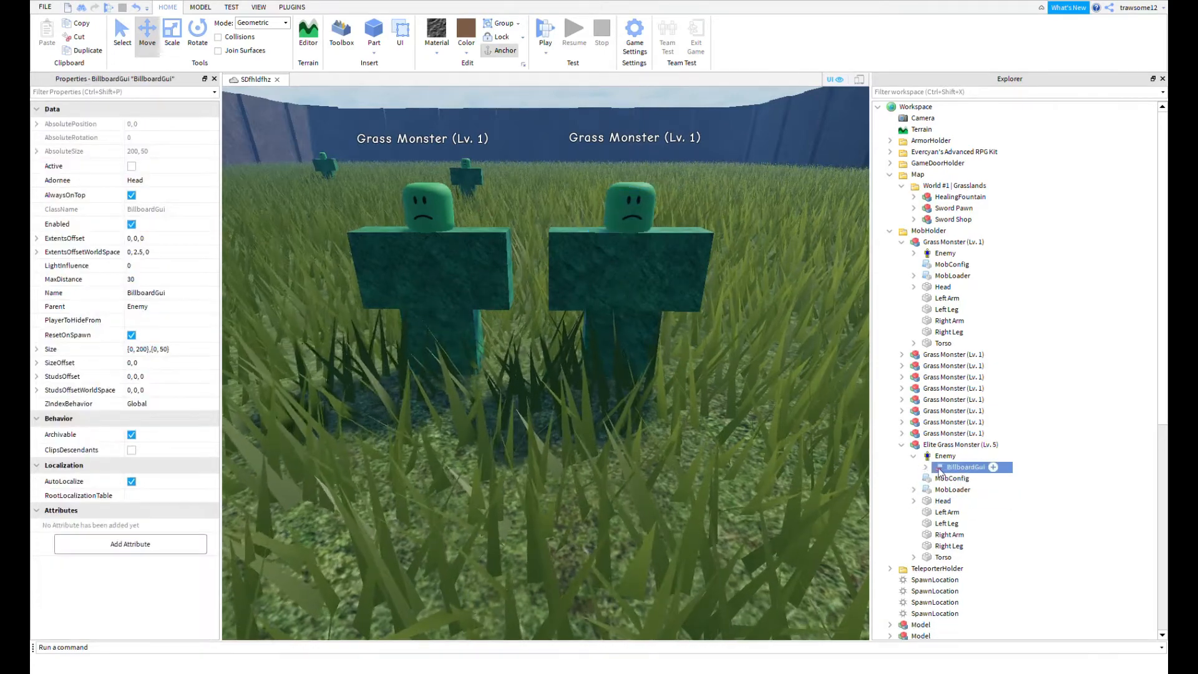
click(925, 467)
click(966, 478)
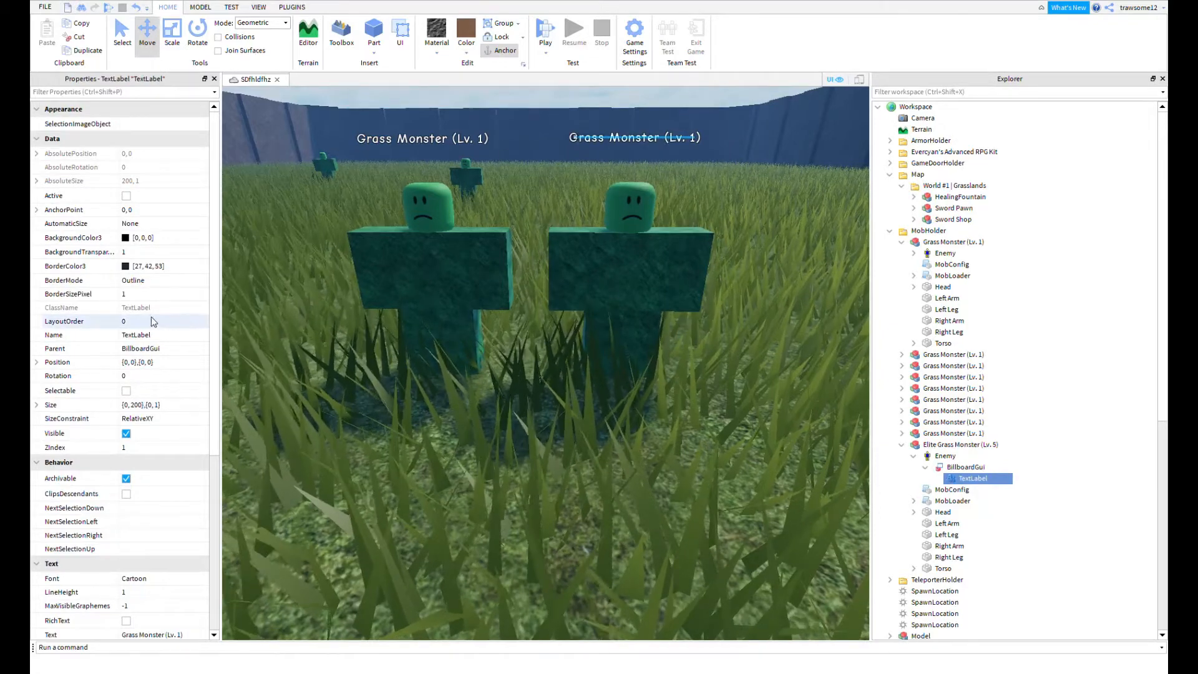
scroll(156, 318, down, 6)
click(62, 378)
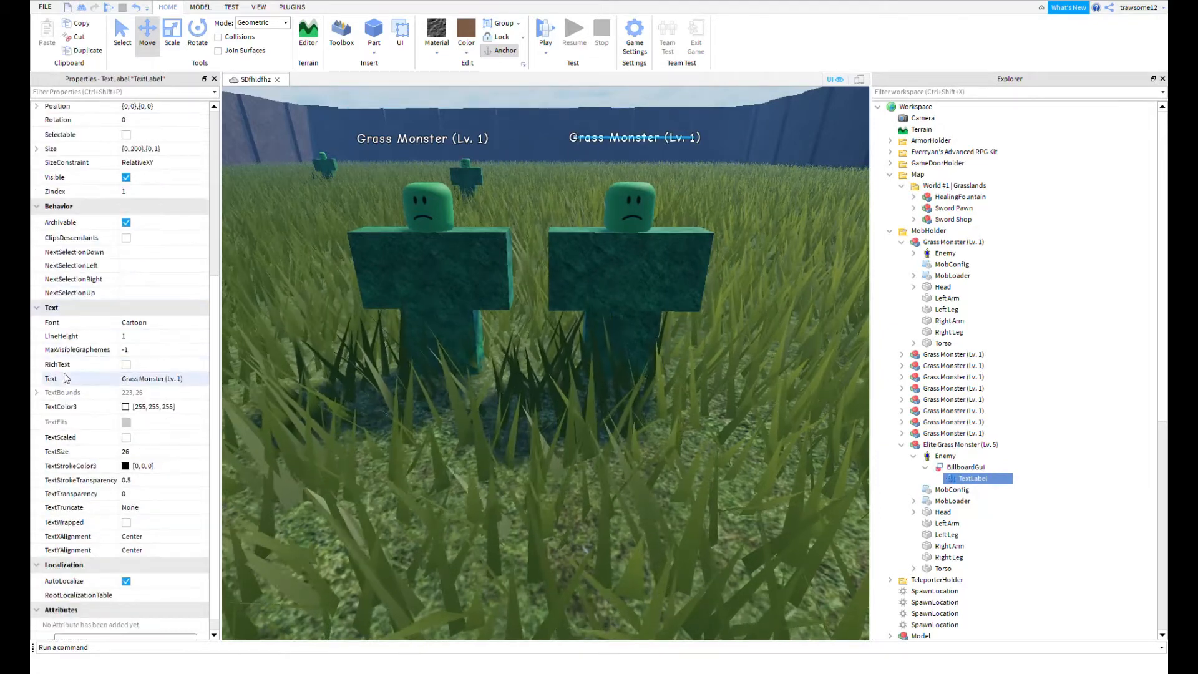
click(199, 380)
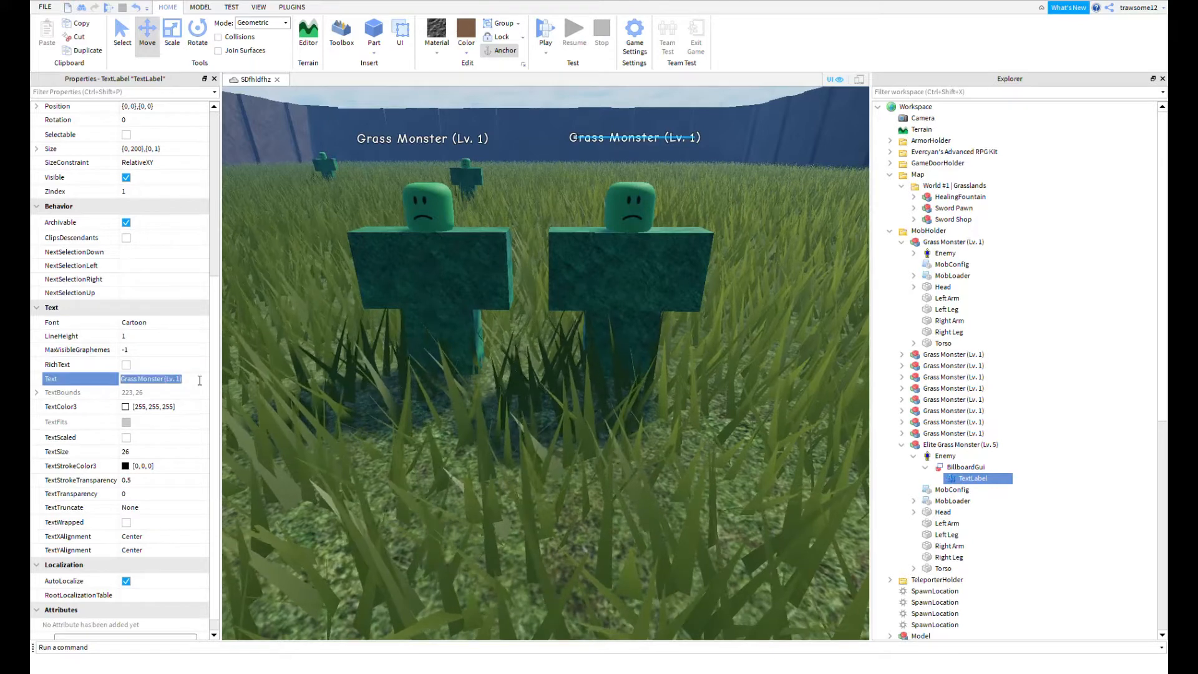
key(BackSpace)
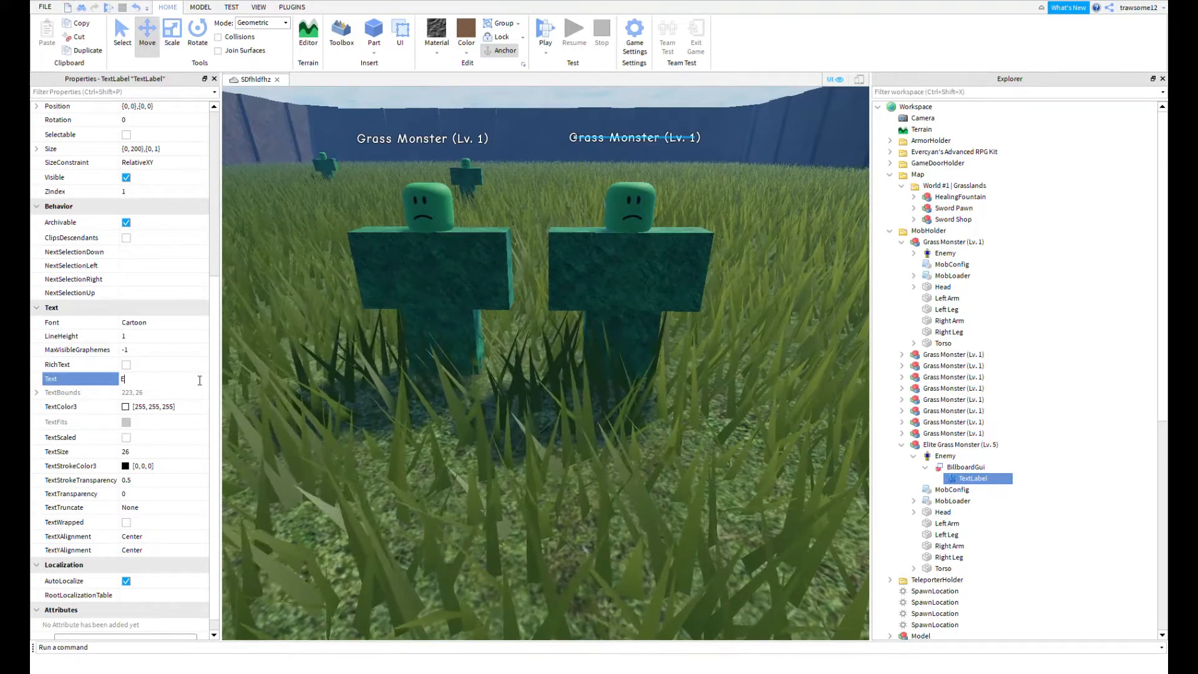
text(Elite)
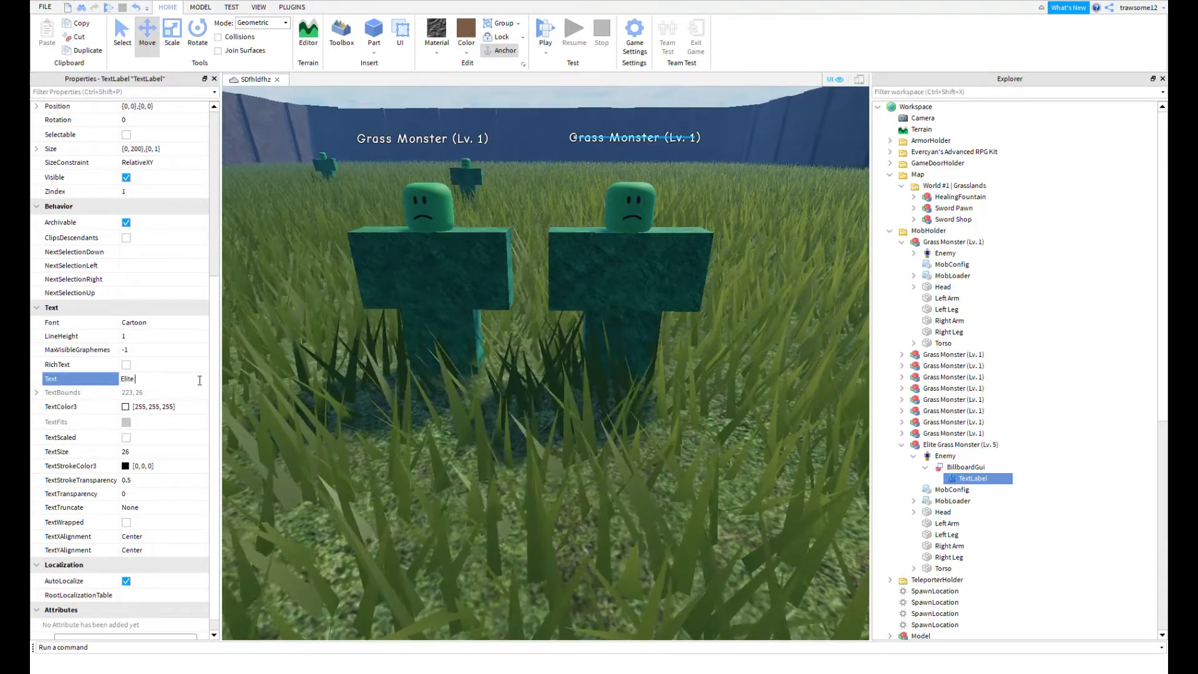
text( Grass Monster)
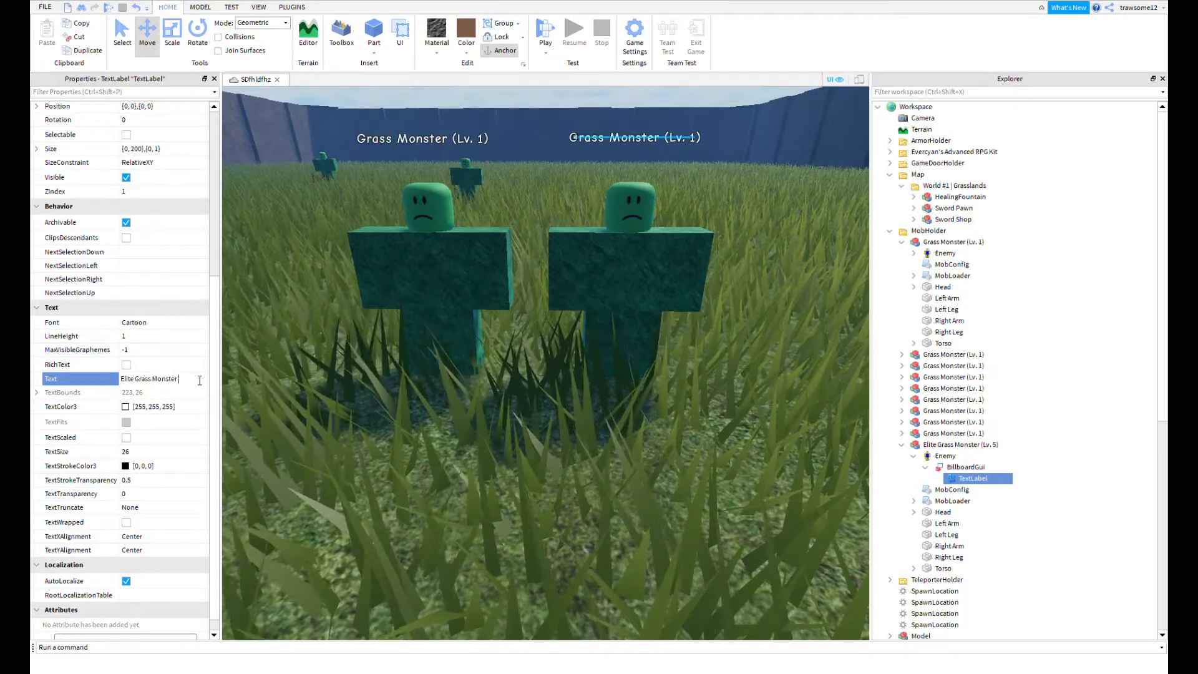
text( (Lv.)
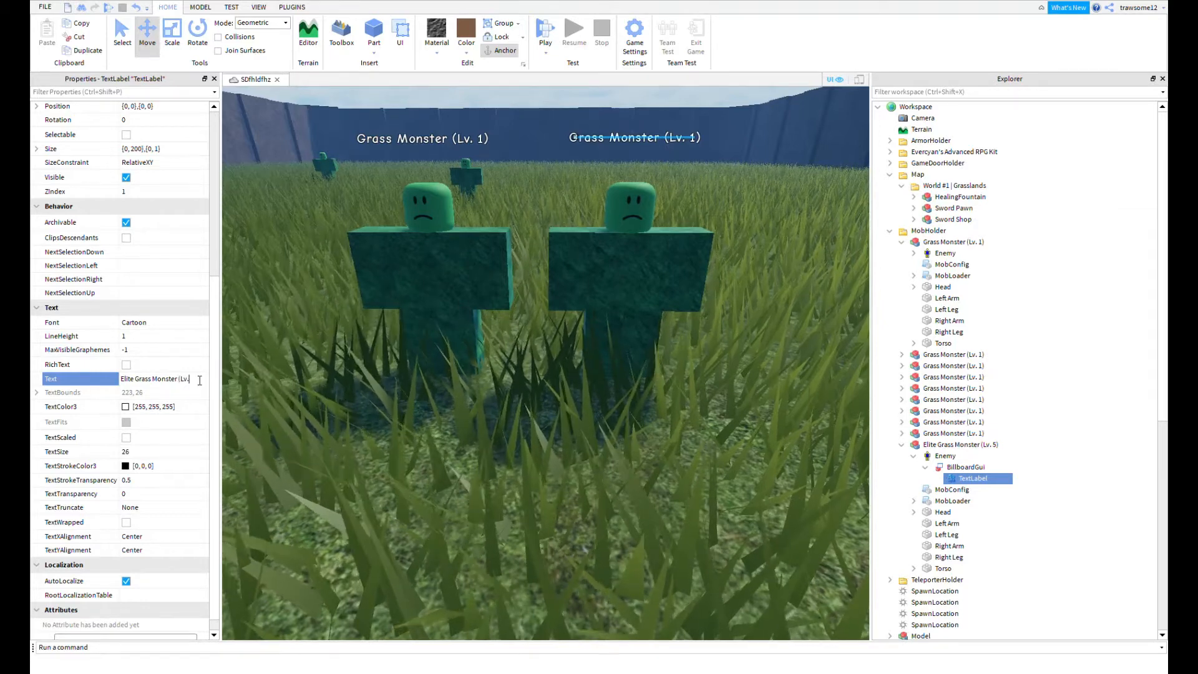
text( 5)
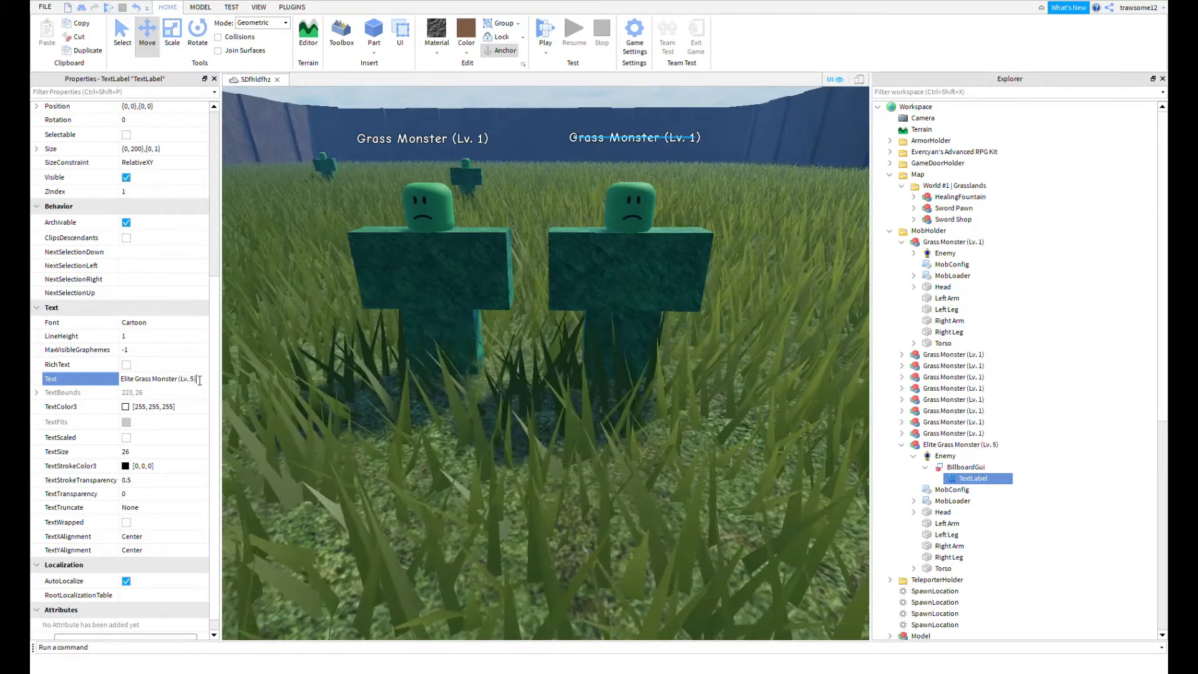
key(Return)
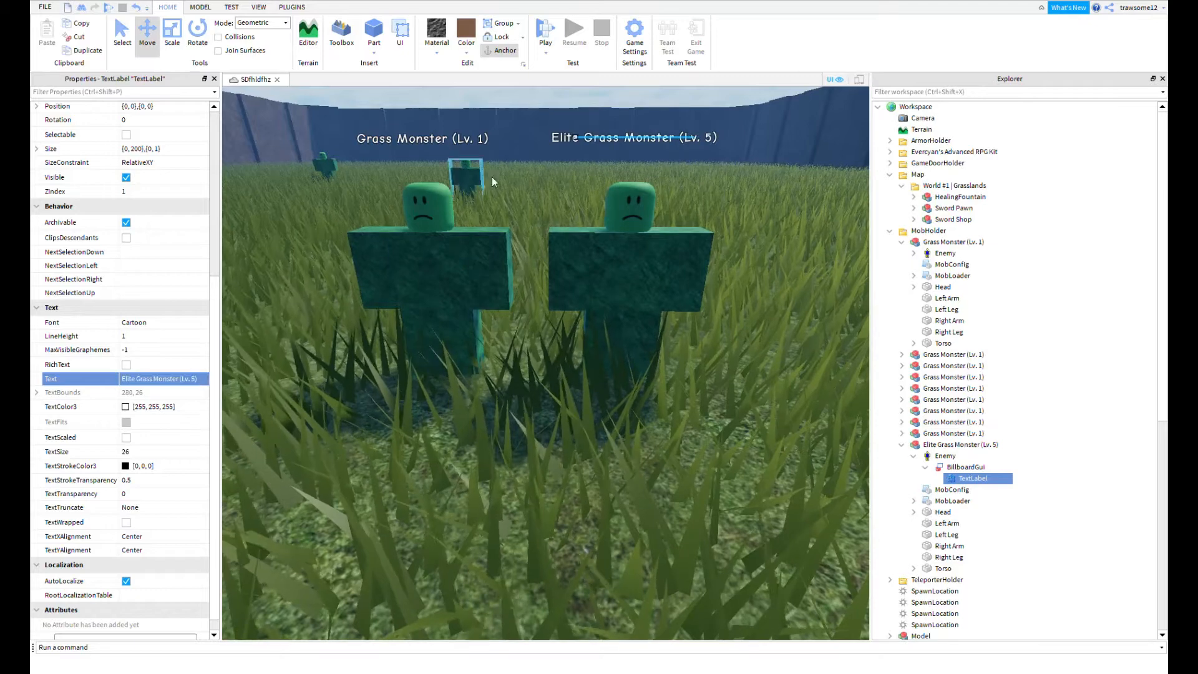
- Recolor the elite monster's Left Arm and Right Arm to Parsley green
right_drag(625, 116, 626, 117)
click(504, 137)
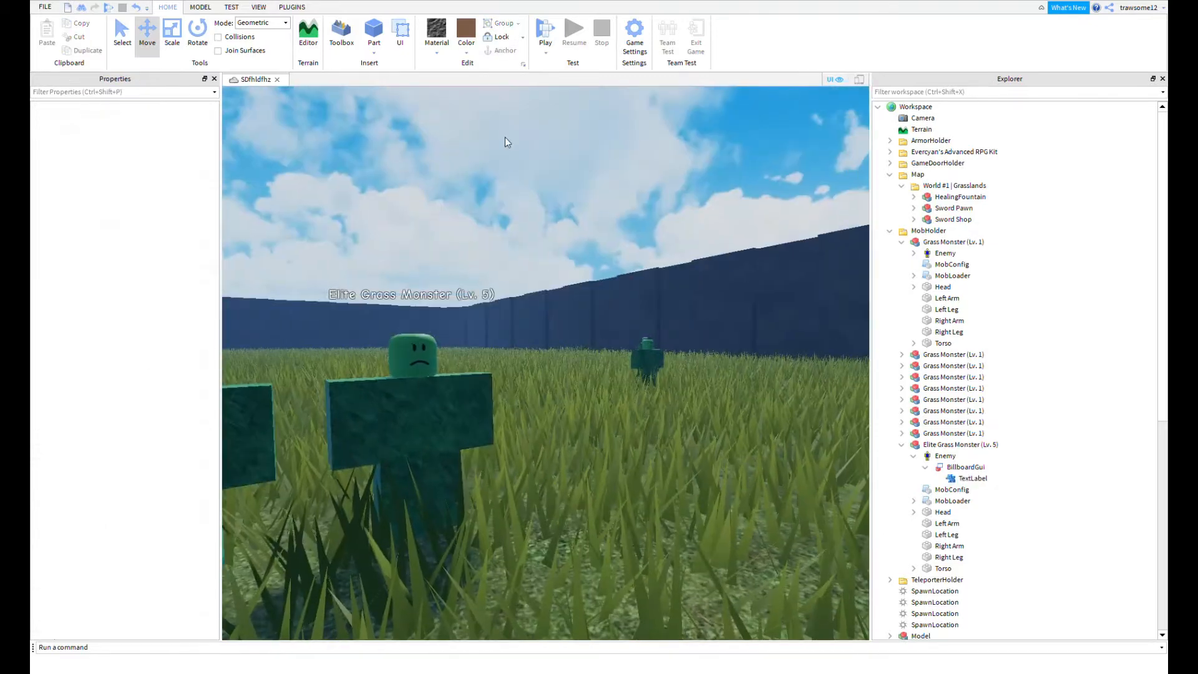
right_drag(505, 137, 503, 139)
click(633, 350)
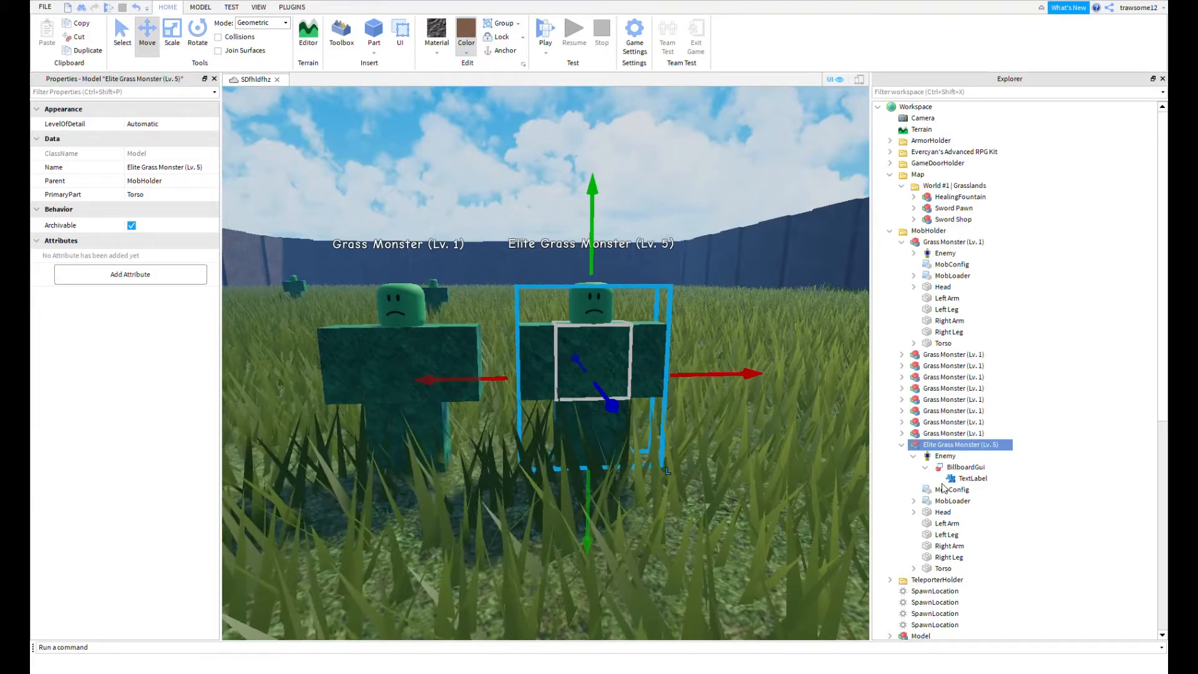
click(945, 524)
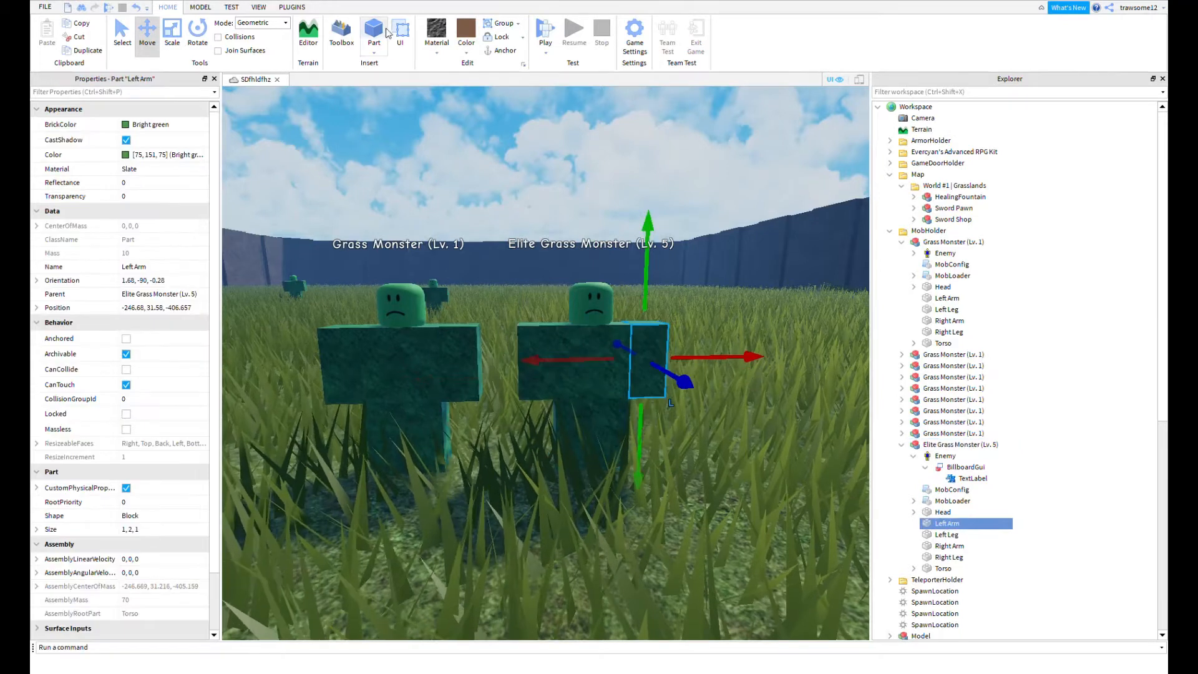
click(502, 88)
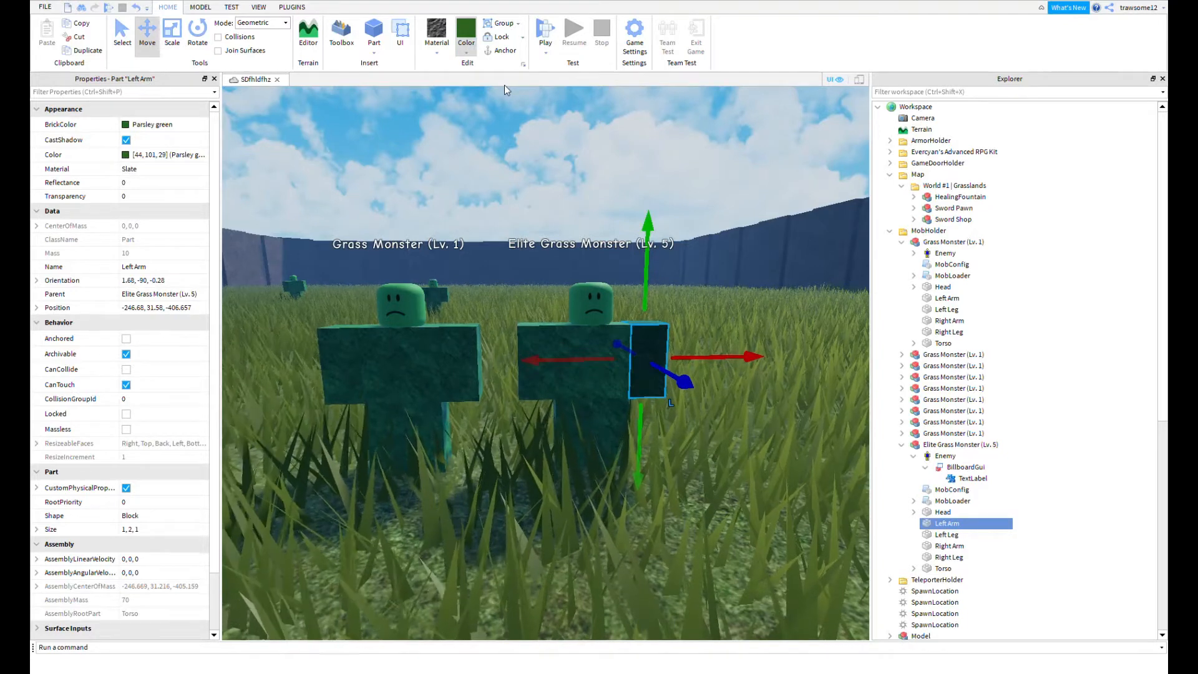
click(501, 98)
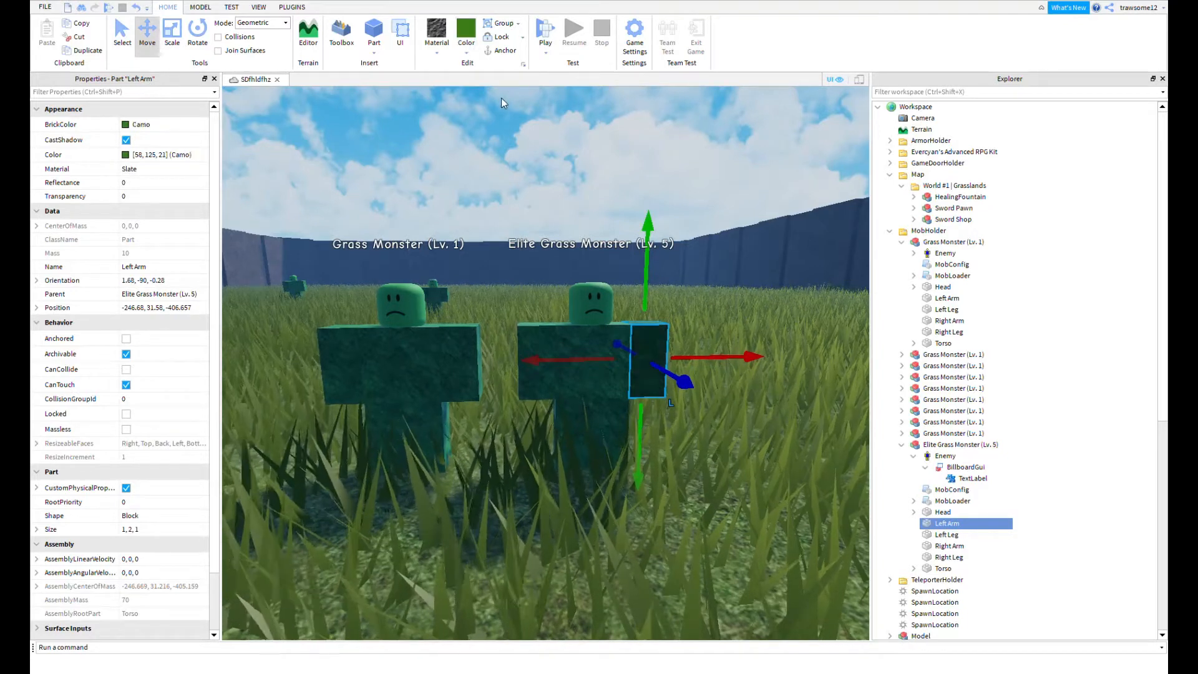
click(465, 55)
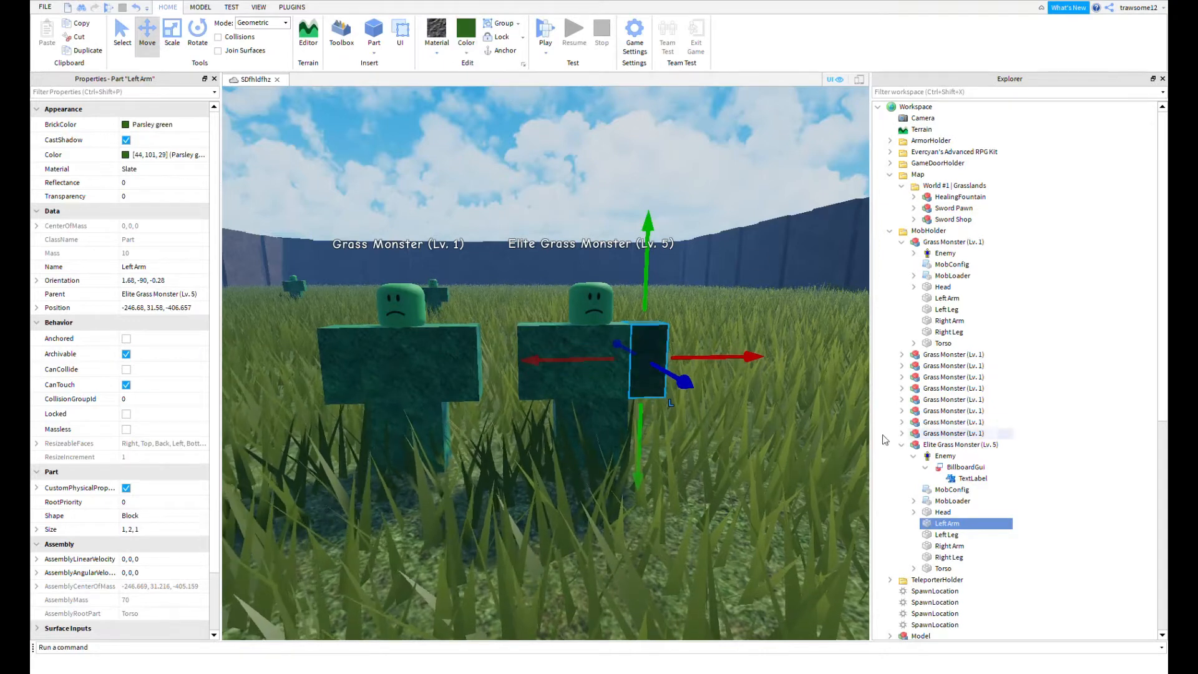
click(949, 546)
click(465, 56)
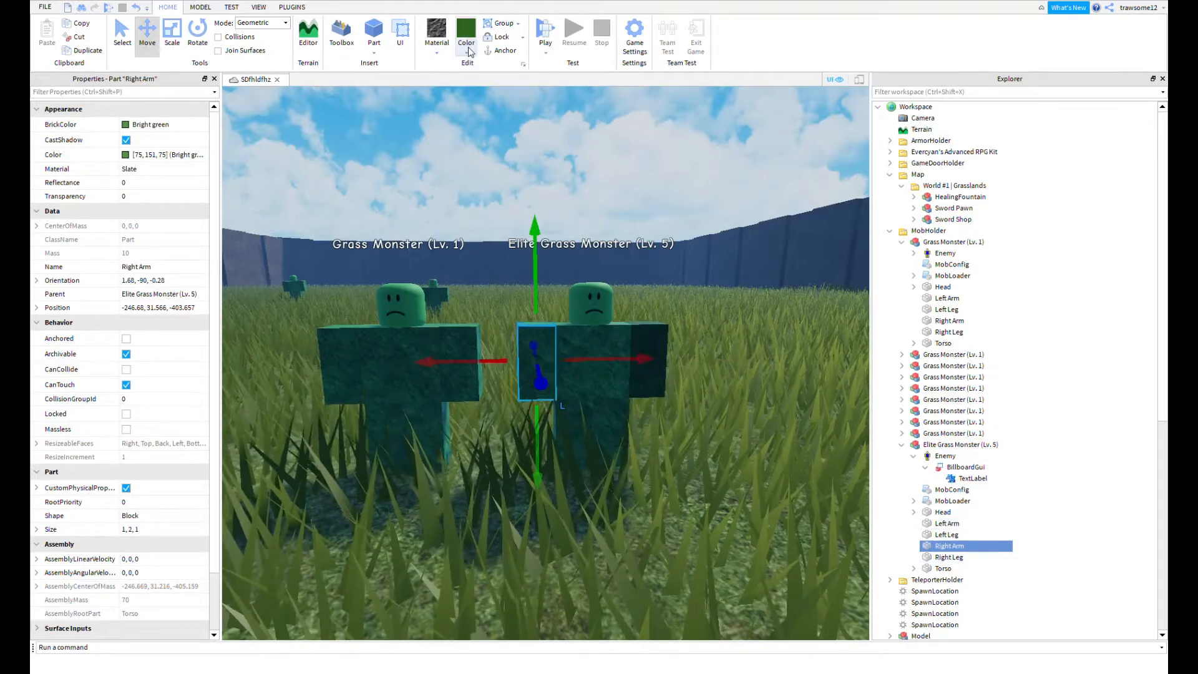
click(508, 81)
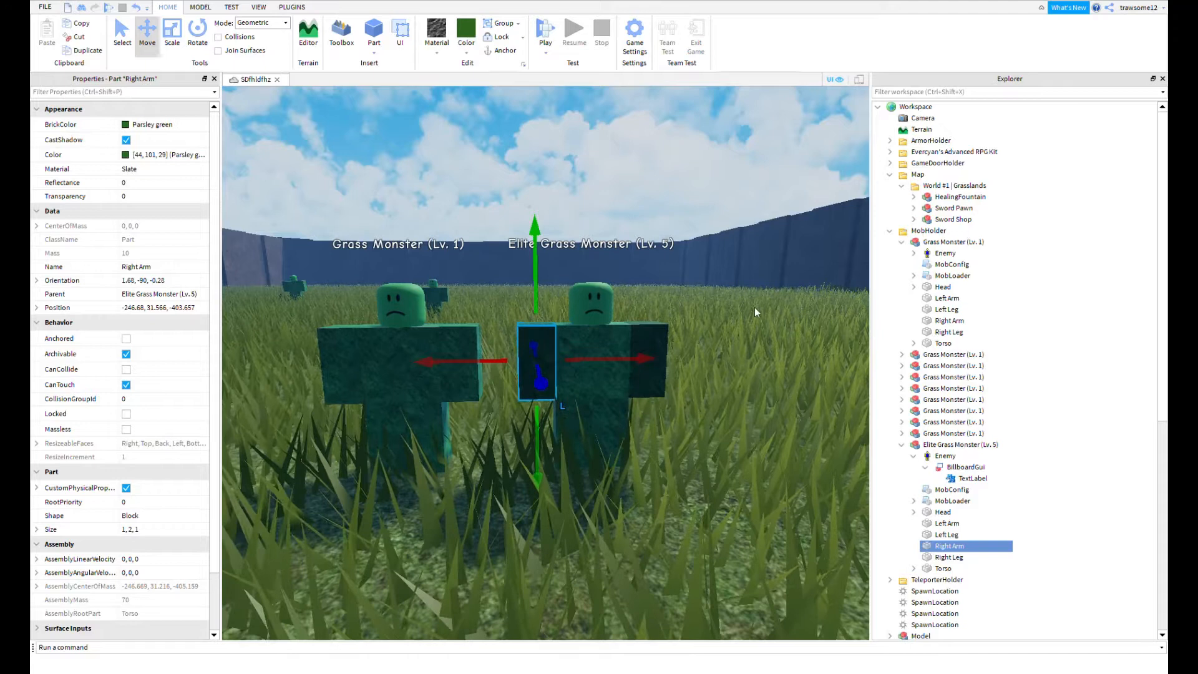
- Recolor the elite monster's Left Leg, Right Leg and Head to the same Parsley green
click(946, 535)
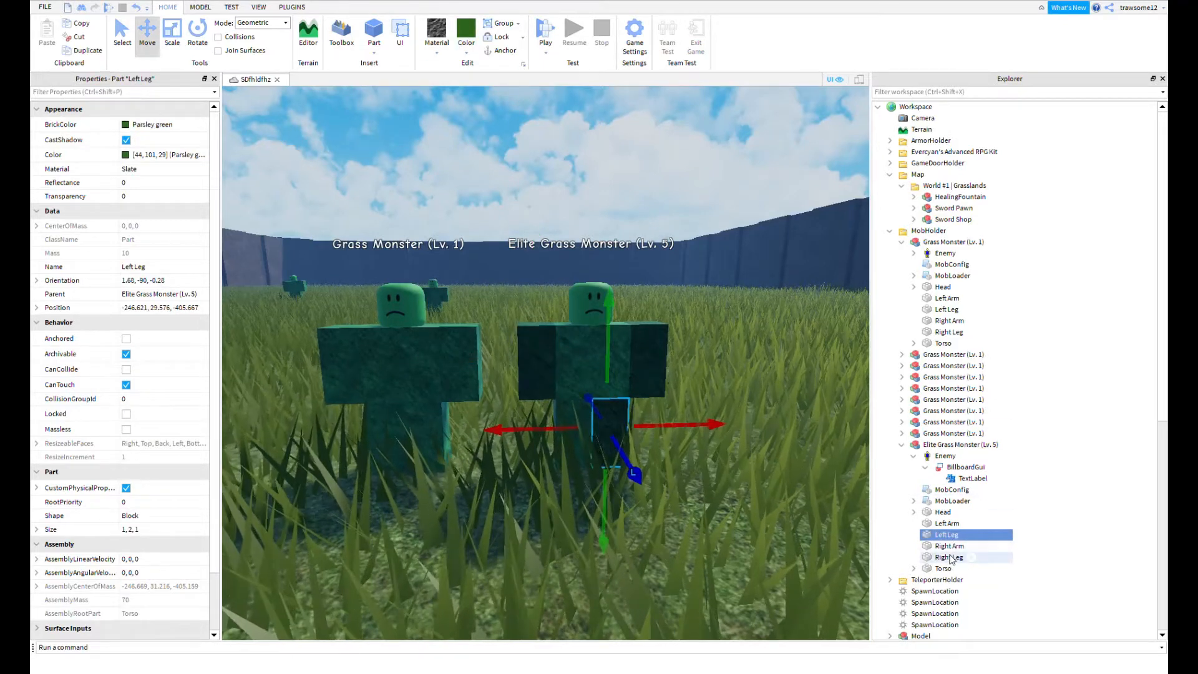
click(951, 557)
click(471, 34)
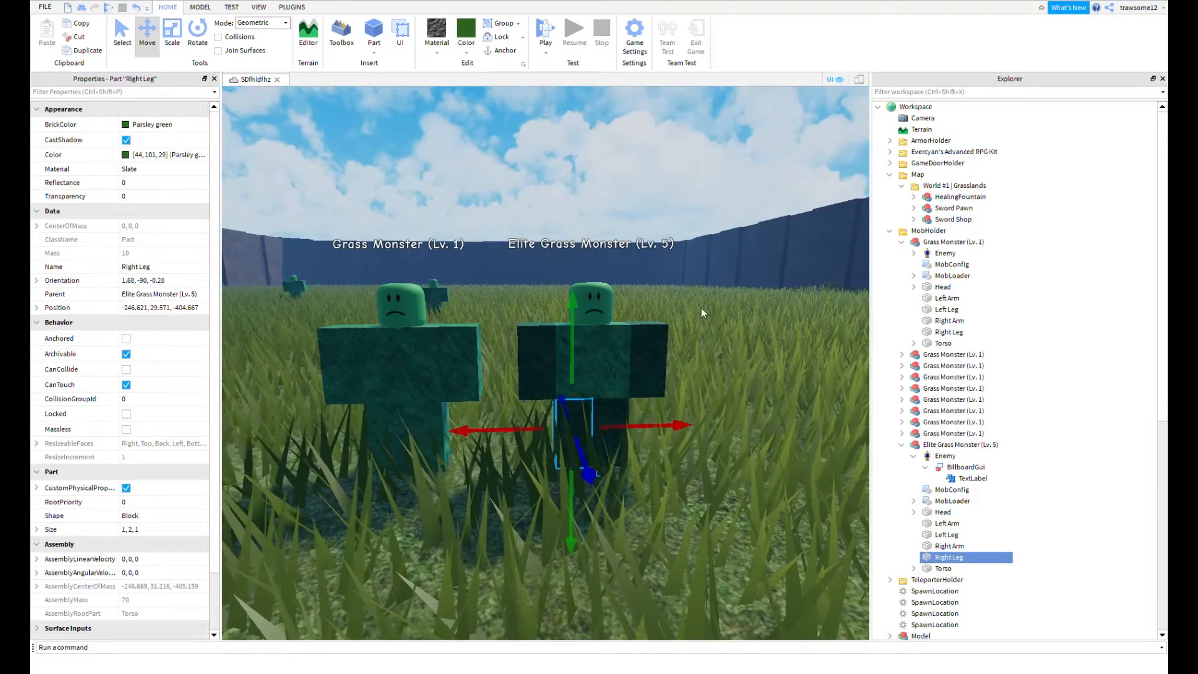
click(679, 189)
right_drag(679, 189, 683, 118)
click(614, 467)
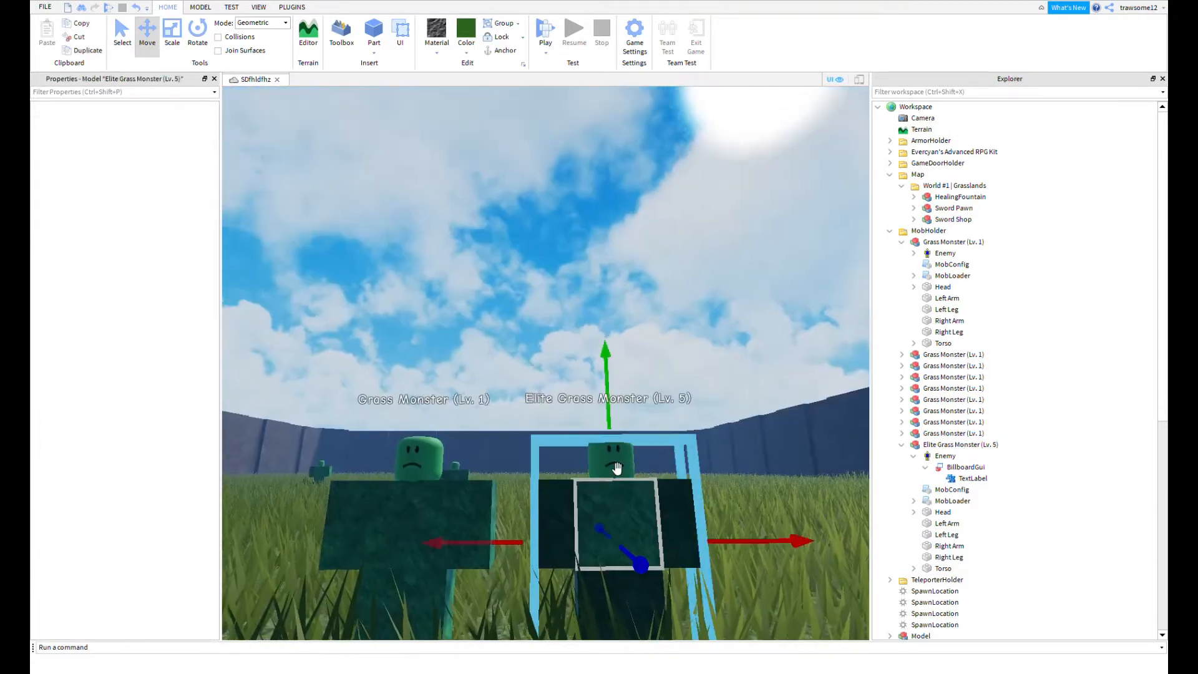
click(940, 512)
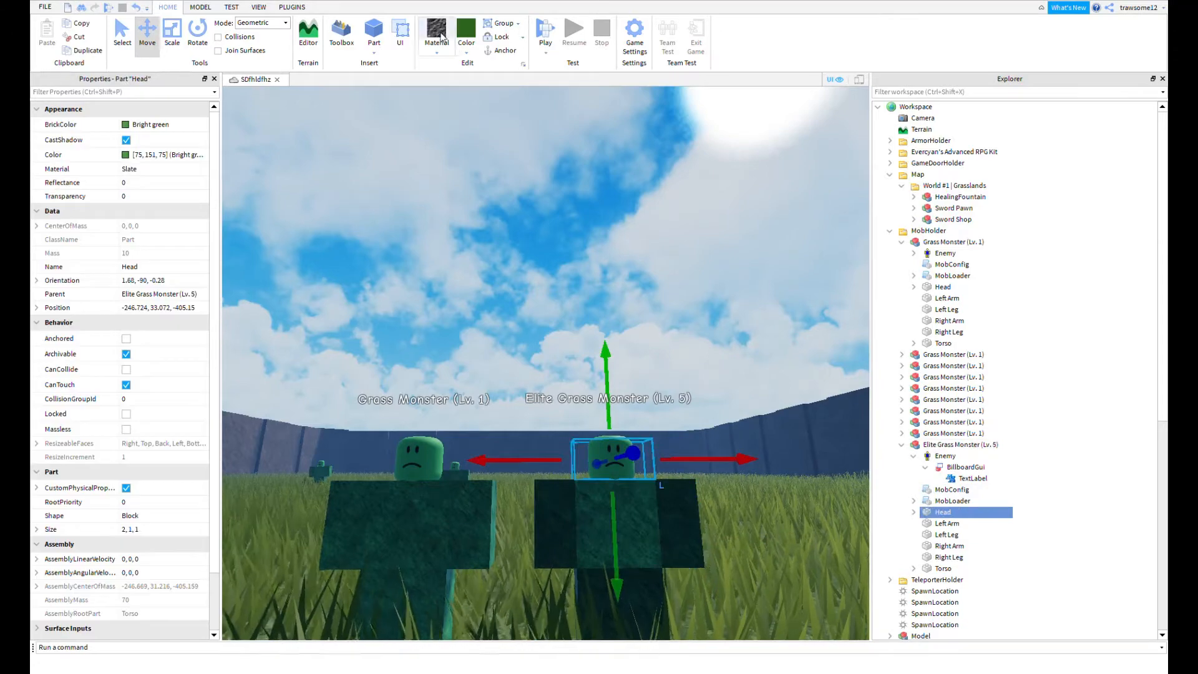
click(464, 39)
click(680, 125)
- Move the Elite Grass Monster away from the regular Grass Monster beside it to its own spot in the walled field
right_drag(680, 125, 709, 207)
scroll(709, 174, up, 4)
scroll(709, 207, down, 3)
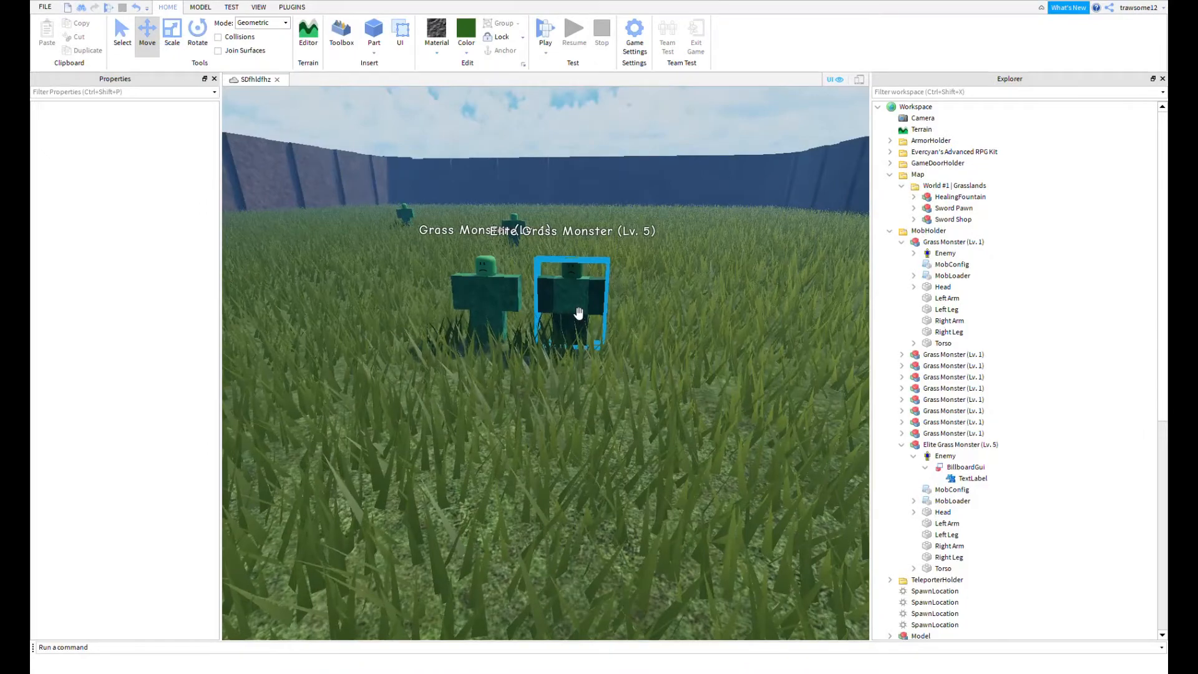
drag(579, 314, 609, 279)
right_drag(612, 286, 609, 279)
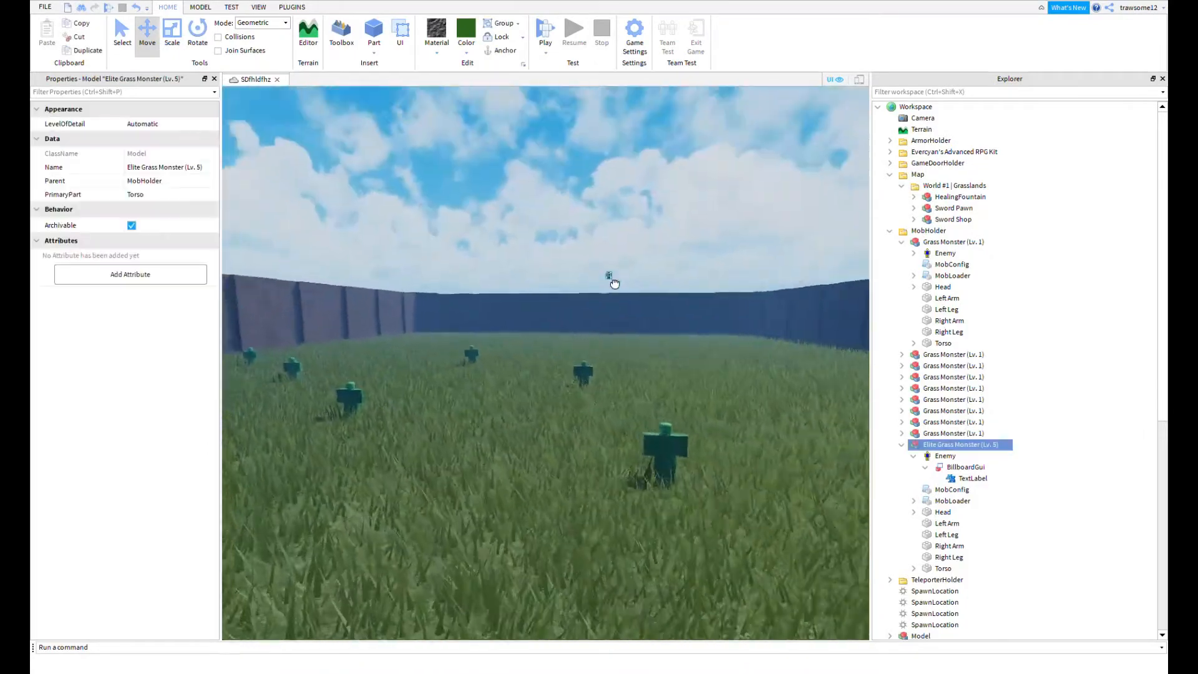
drag(610, 279, 590, 380)
right_drag(590, 383, 591, 380)
drag(590, 379, 593, 382)
right_drag(591, 380, 593, 382)
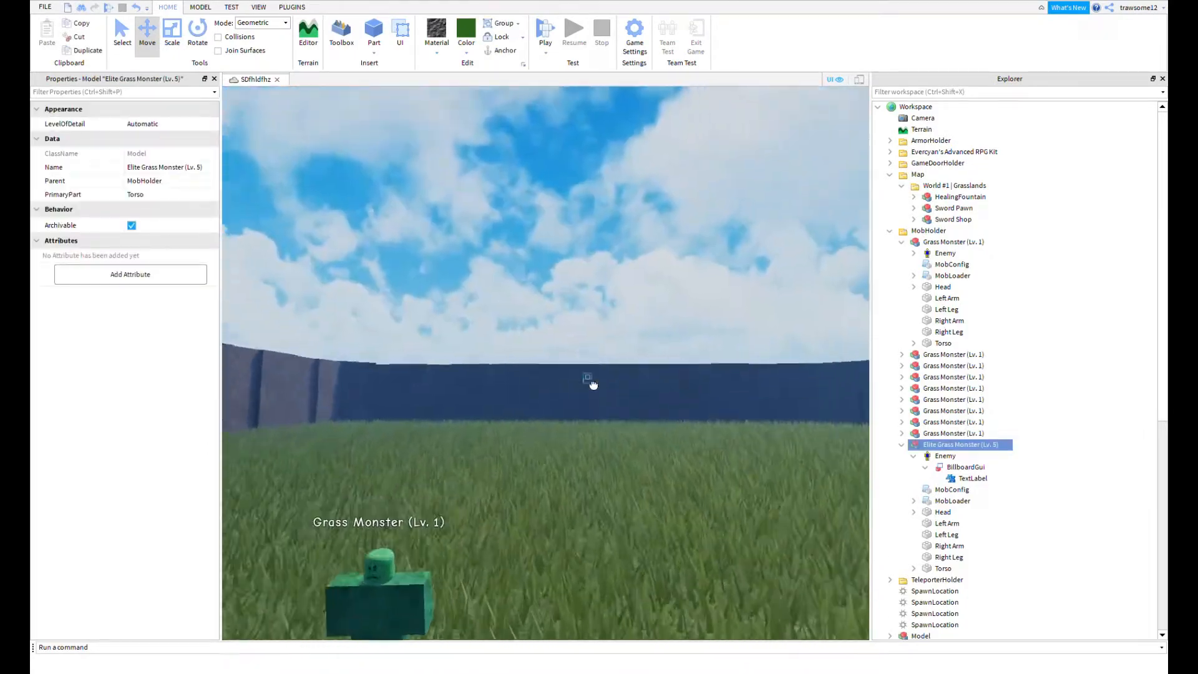
drag(593, 382, 593, 386)
right_drag(593, 382, 594, 385)
drag(594, 386, 532, 381)
right_drag(589, 364, 591, 363)
- Reposition the regular Grass Monster standing near the Elite Grass Monster on the field
key(w)
click(597, 327)
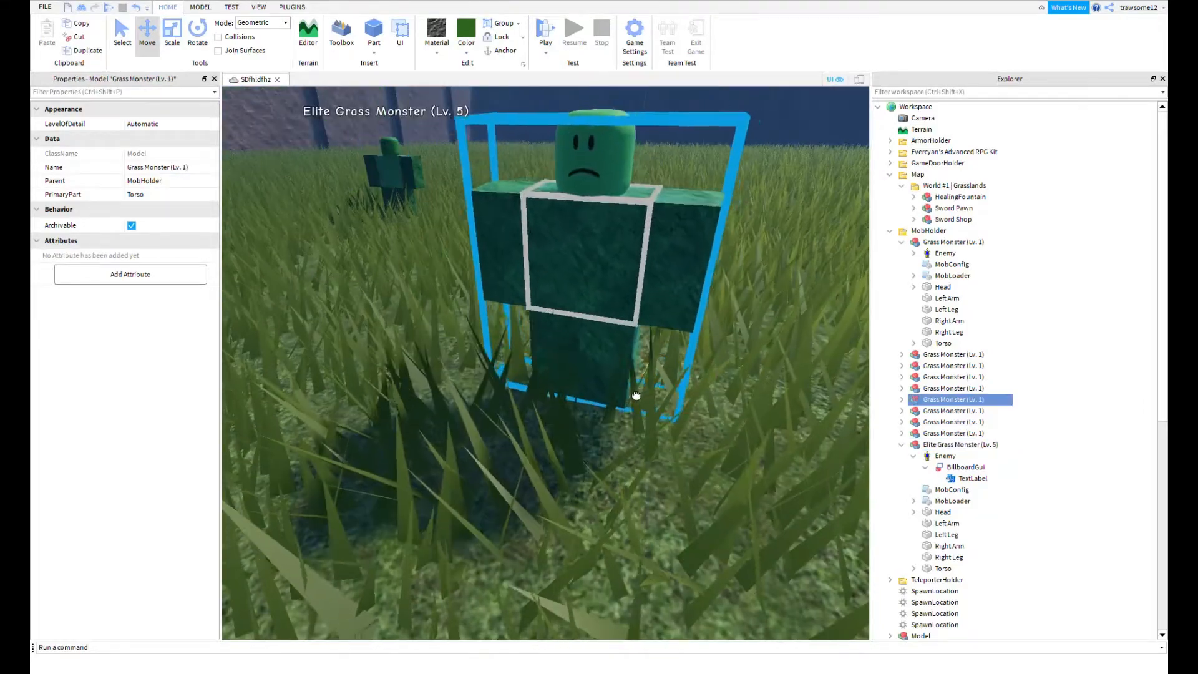
drag(614, 414, 652, 421)
key(s)
right_drag(622, 213, 636, 205)
click(636, 206)
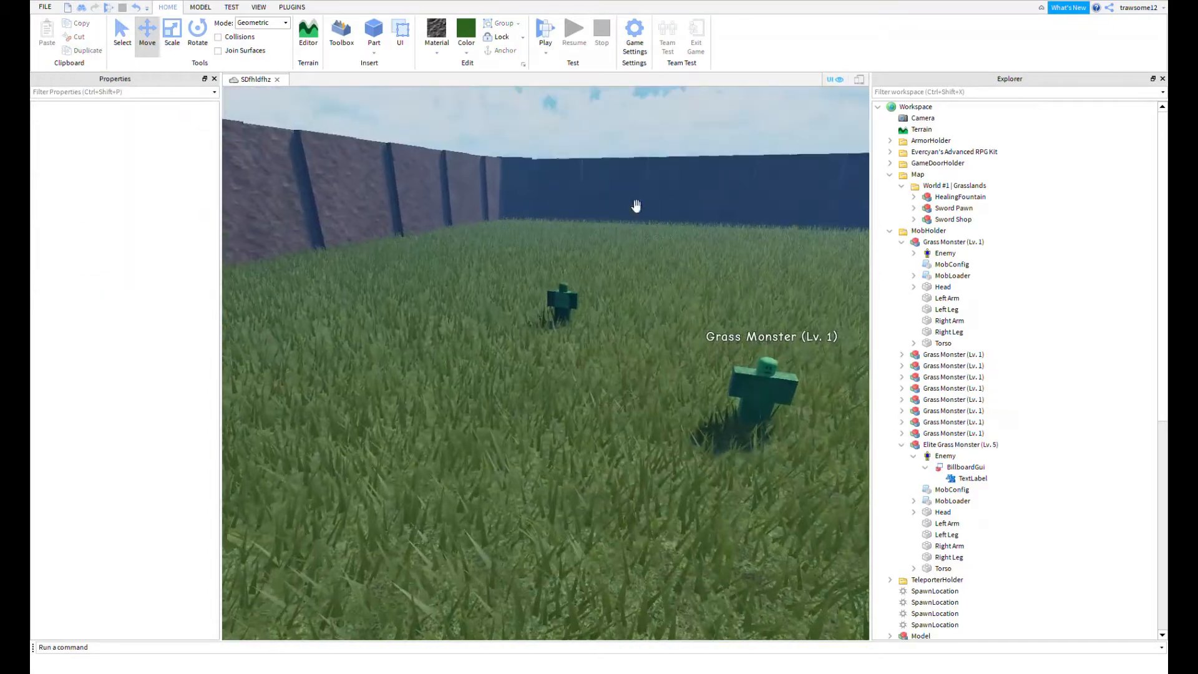
- Duplicate the Elite Grass Monster four times and spread the copies across the walled field
click(564, 310)
right_drag(586, 282, 590, 279)
key(a)
key(ctrl+d)
drag(614, 320, 744, 341)
right_drag(736, 337, 729, 333)
key(s)
drag(582, 322, 652, 277)
key(ctrl+d)
key(ctrl+d)
key(ctrl+d)
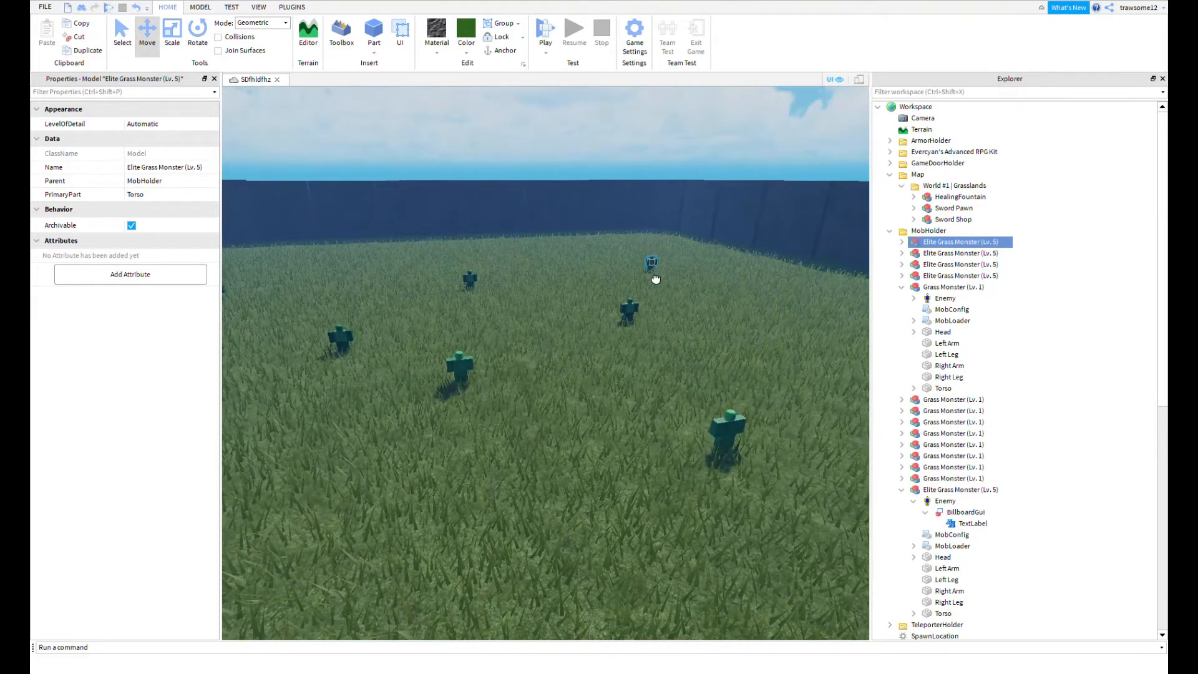
mouse_move(652, 277)
right_down()
mouse_move(630, 278)
mouse_move(650, 287)
right_up()
key(s)
key(d)
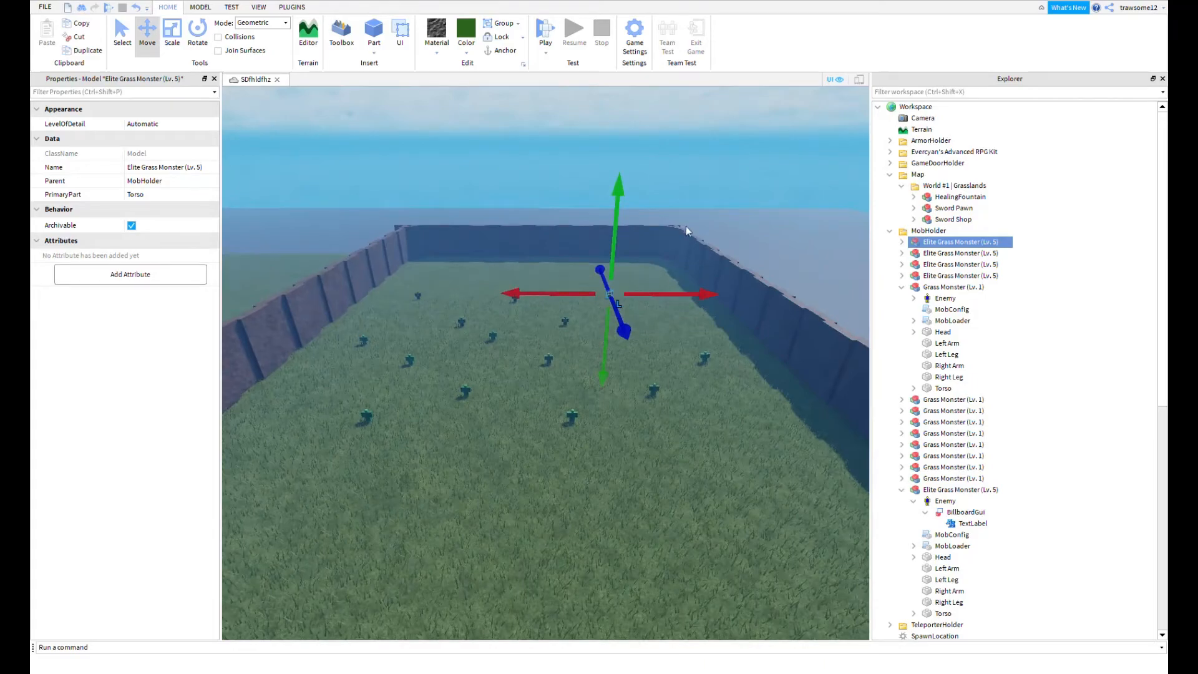
- Duplicate one of the placed Elite Grass Monsters and set the copy down beside it
click(777, 192)
scroll(691, 224, up, 5)
scroll(618, 259, up, 6)
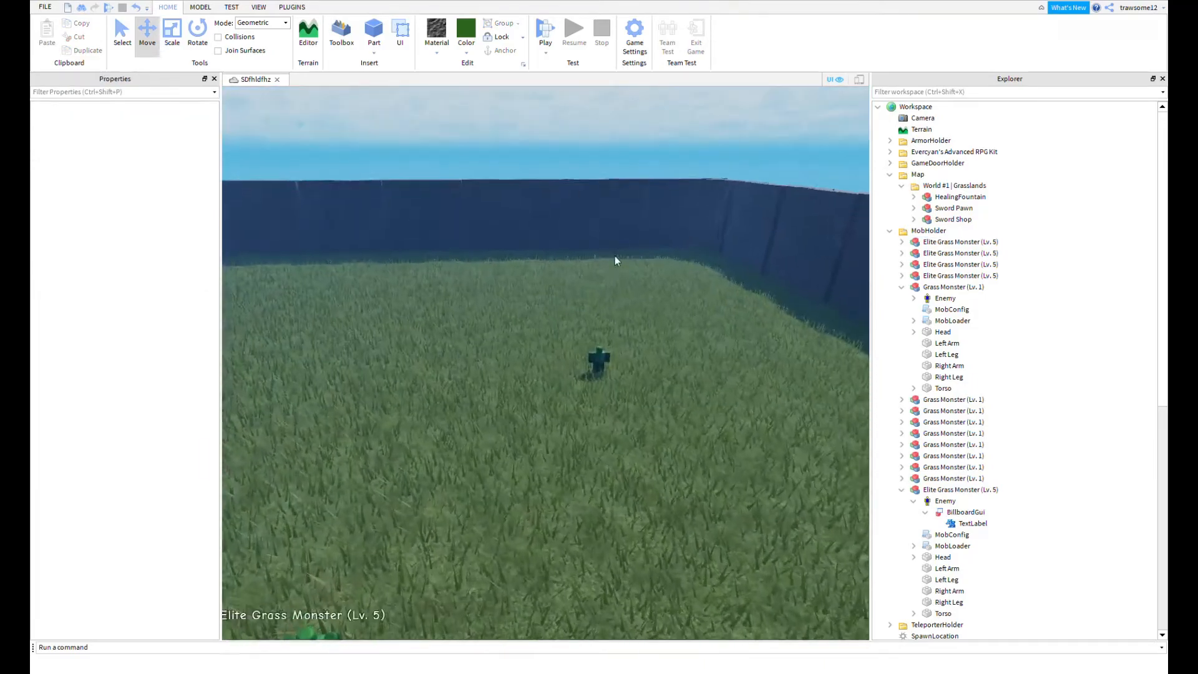
click(661, 536)
key(d)
right_drag(711, 440, 701, 448)
key(ctrl+d)
drag(589, 436, 693, 504)
- Rename the newly duplicated Elite Grass Monster model as "Lord of Grass (Lv. 10)"
click(620, 276)
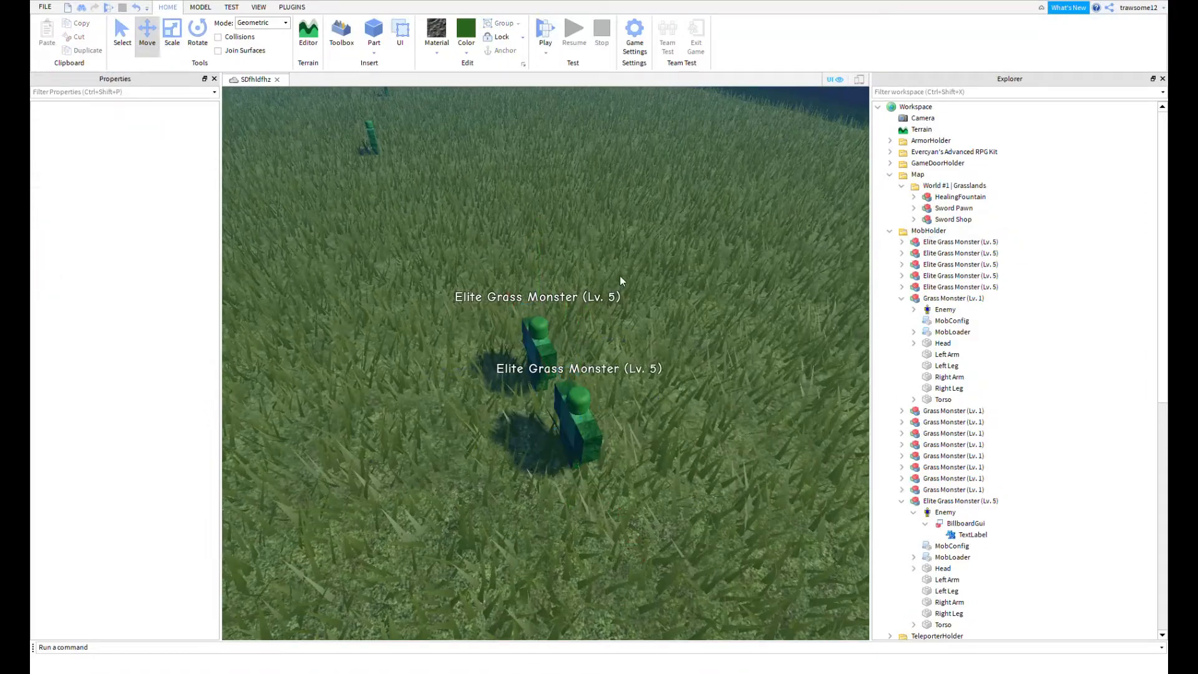
key(a)
right_drag(619, 275, 620, 275)
key(w)
click(655, 263)
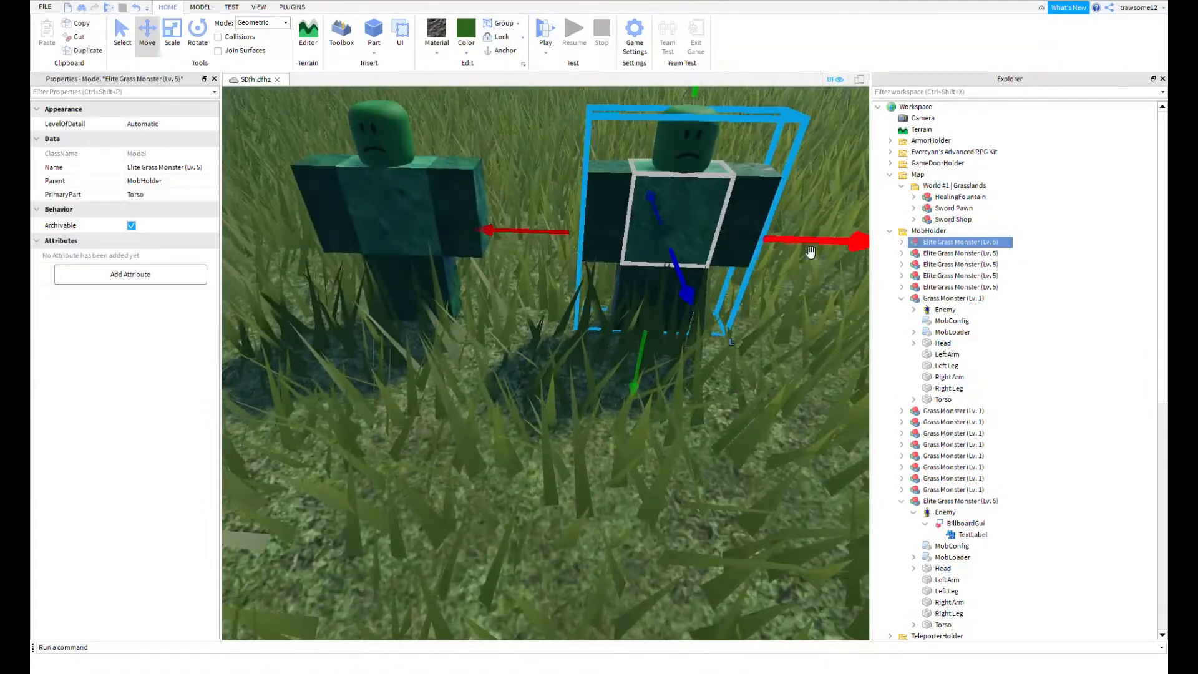
click(206, 169)
key(BackSpace)
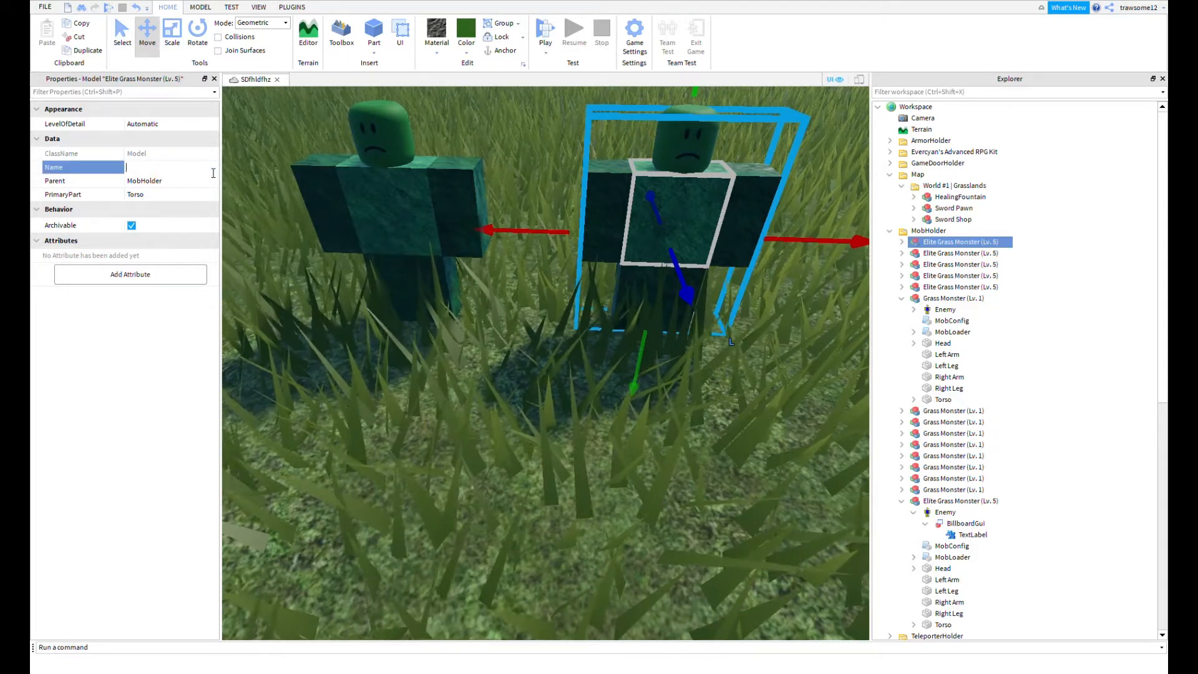
text(Lord)
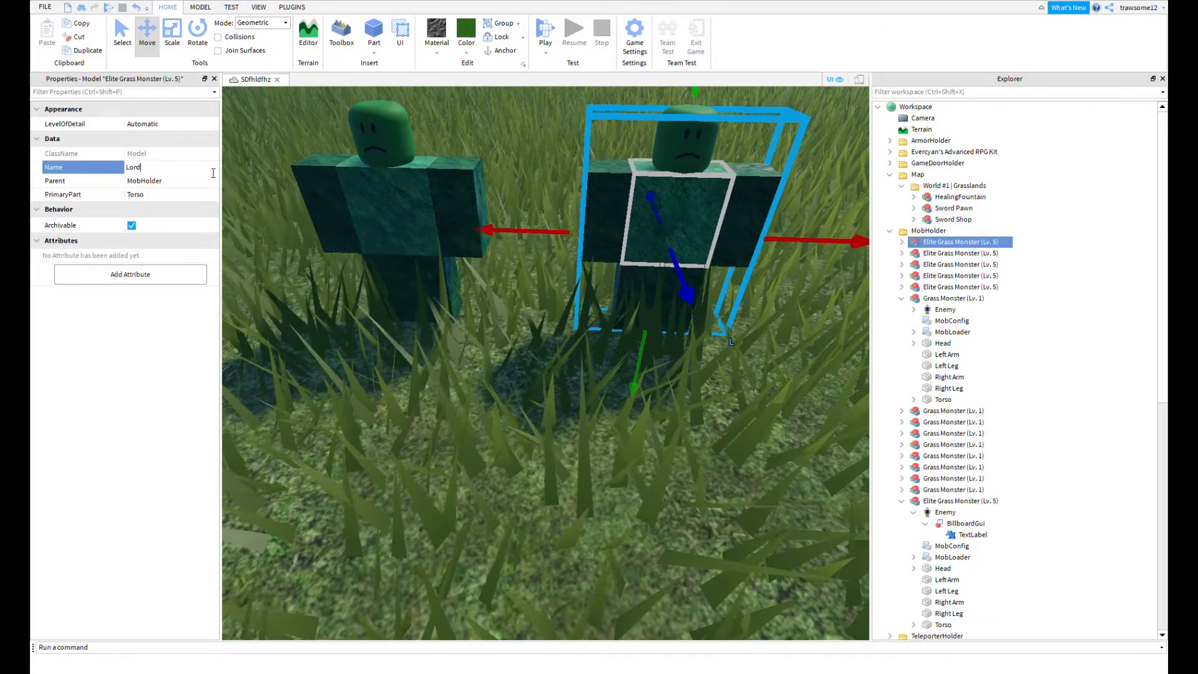
text( of Gra)
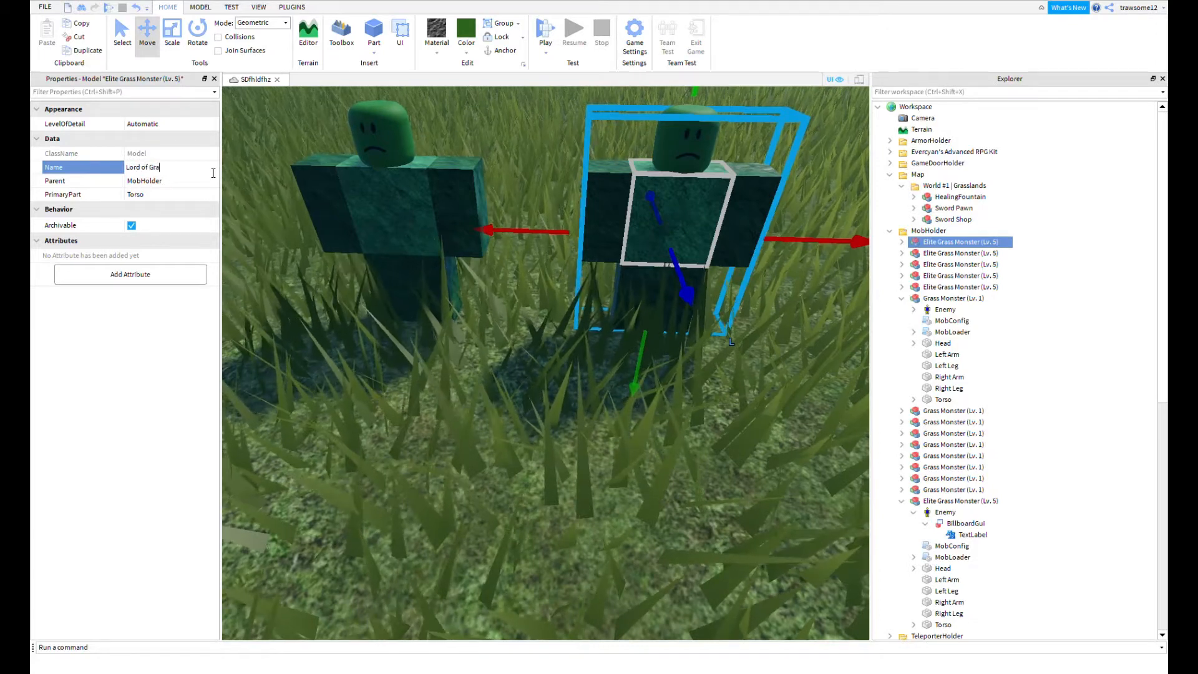
text(ss ()
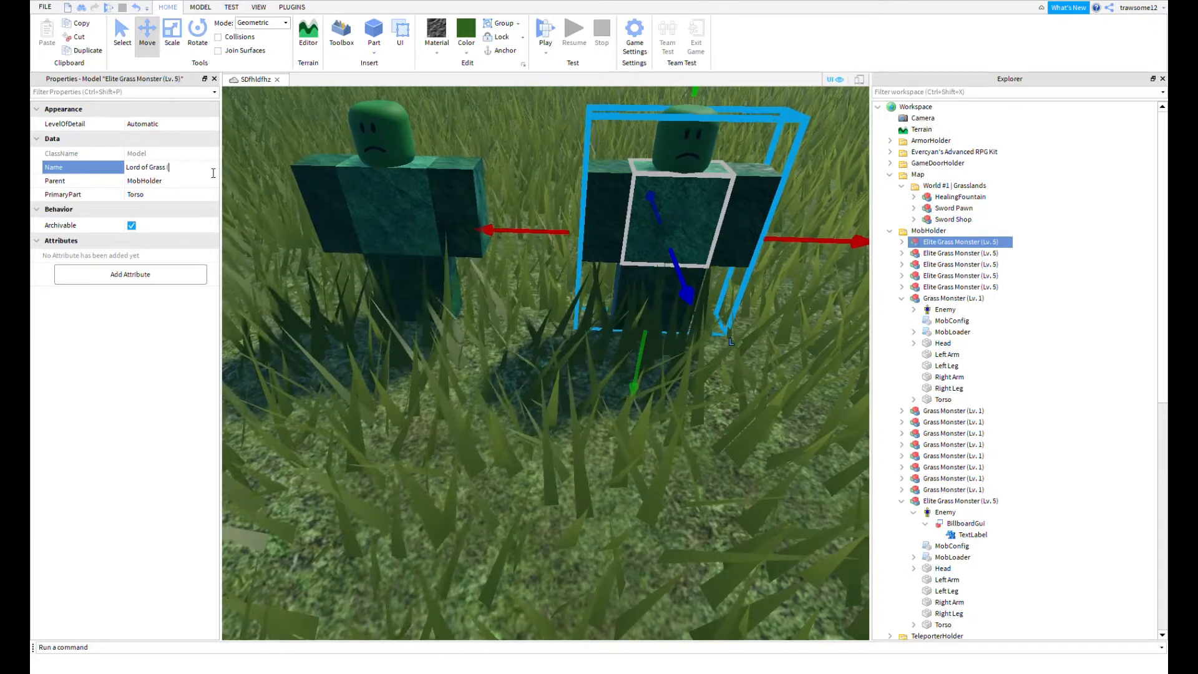
text(L)
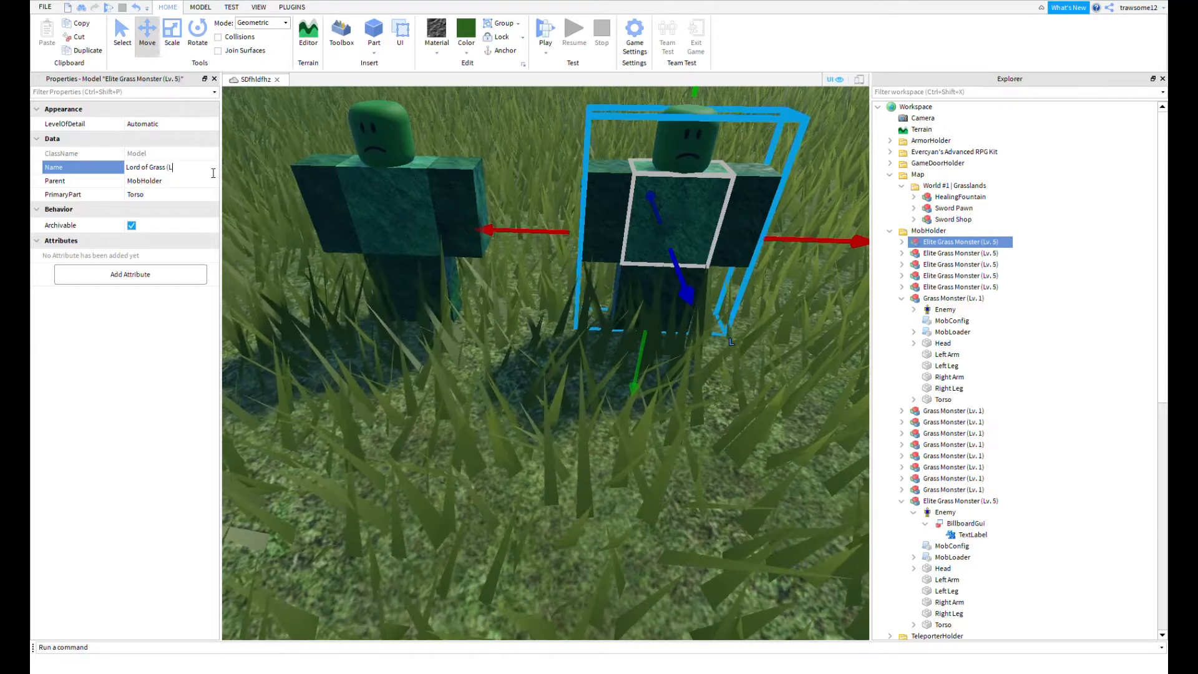
text(v. 10))
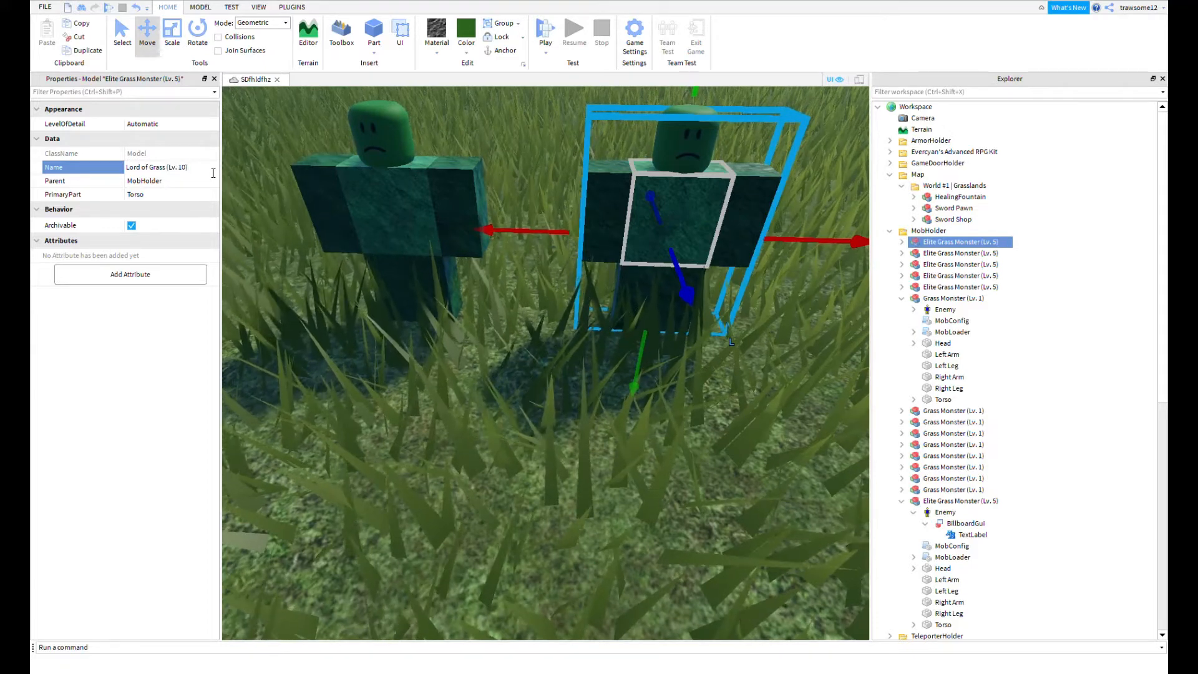
key(Return)
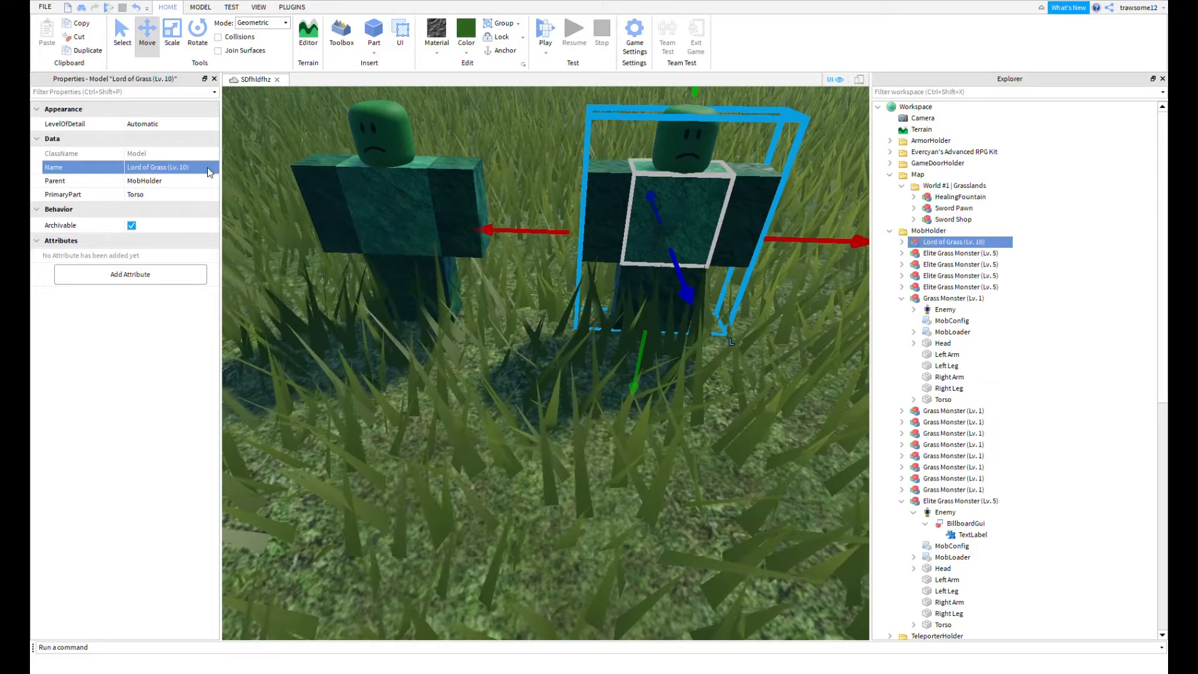
- Open the Lord of Grass model's MobConfig script and set MobName to "Lord of Grass"
click(902, 242)
double_click(951, 265)
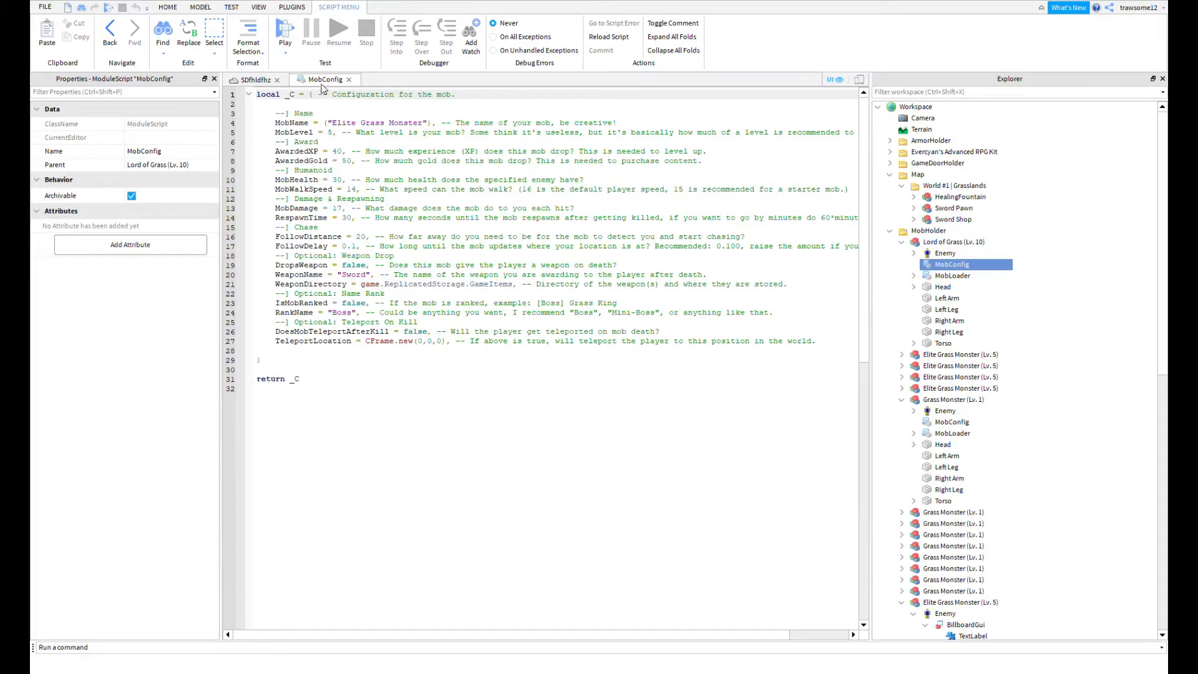
click(360, 123)
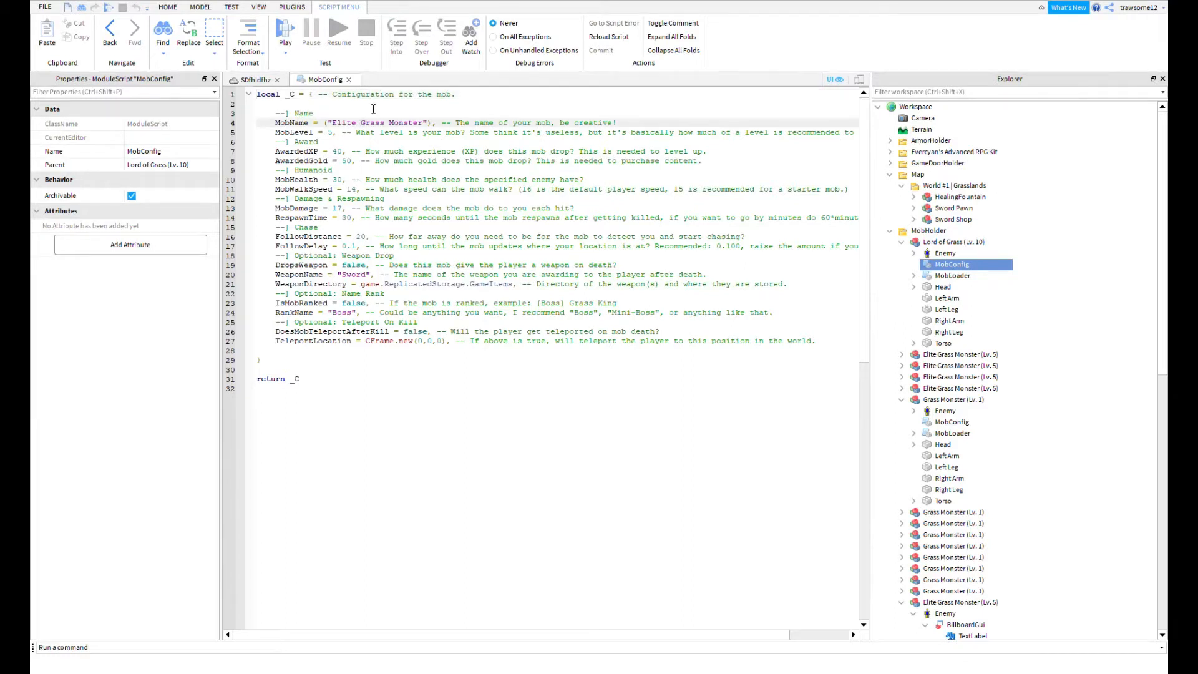
drag(423, 123, 161, 127)
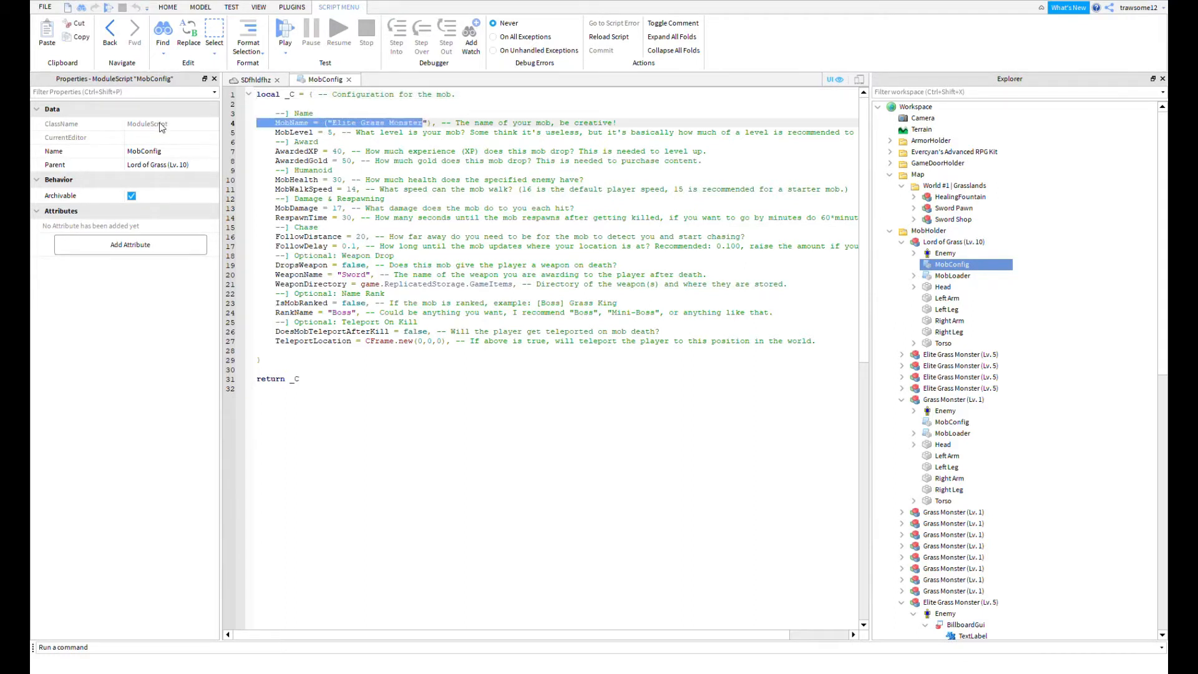
drag(436, 124, 375, 131)
drag(420, 94, 420, 86)
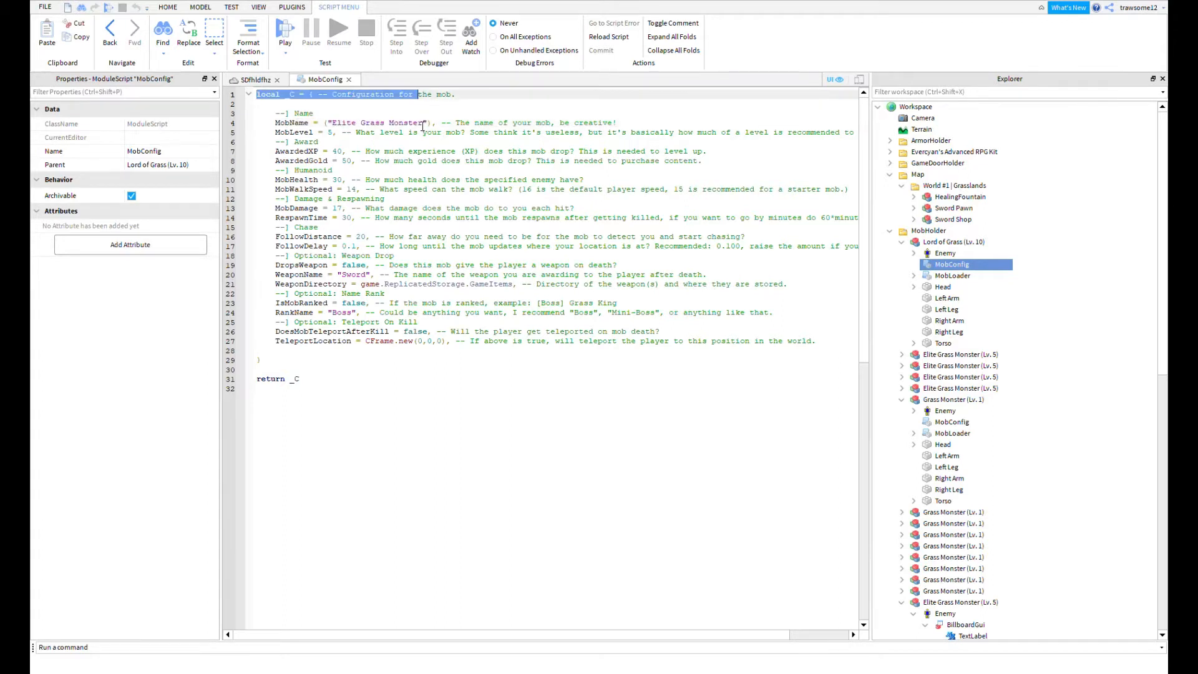
click(427, 124)
drag(426, 131, 352, 129)
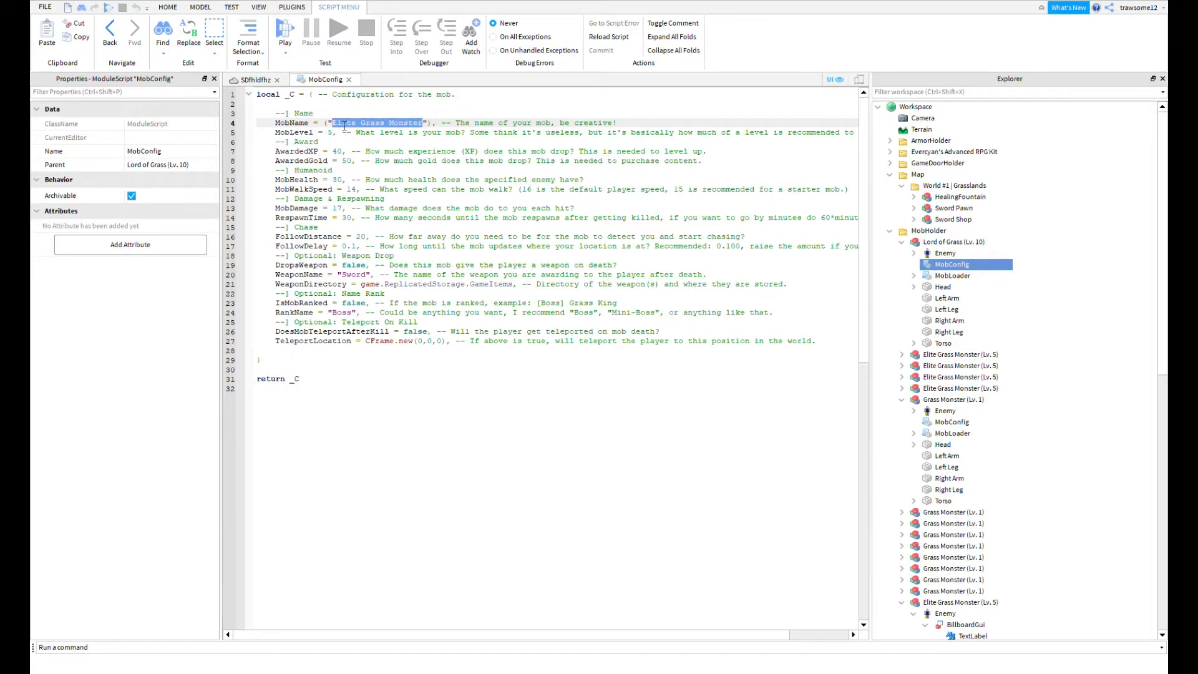
text(Lord of )
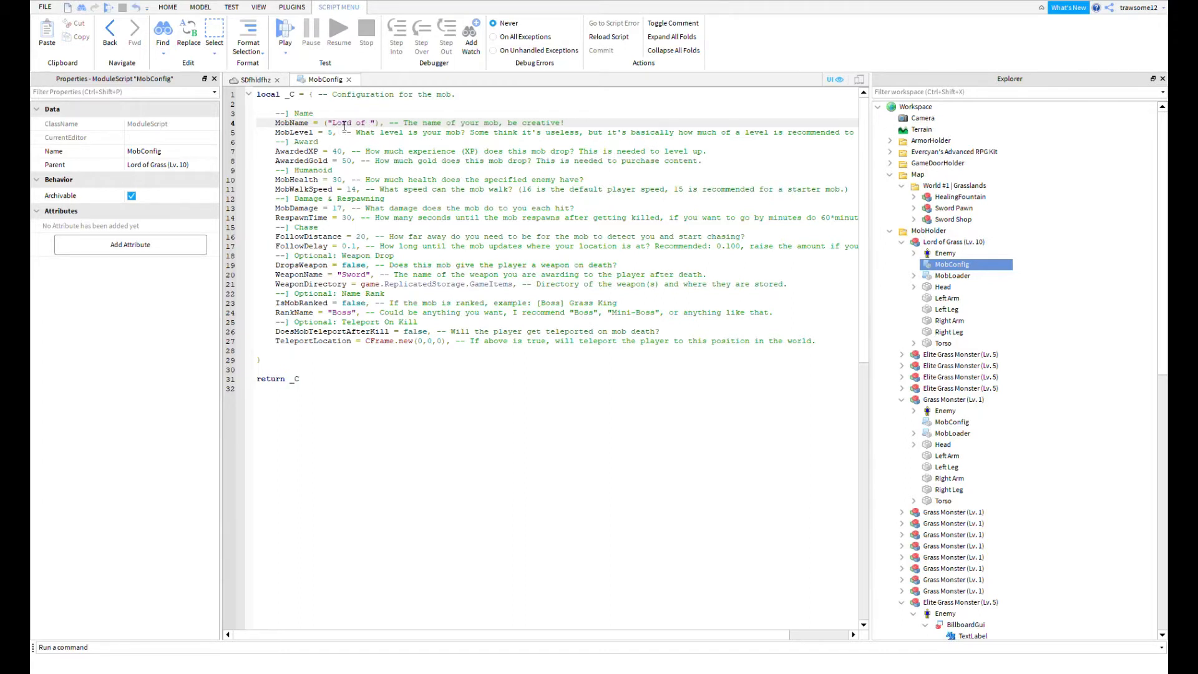
text(Grass)
- Set MobLevel to 10 in the Lord of Grass MobConfig script
click(338, 136)
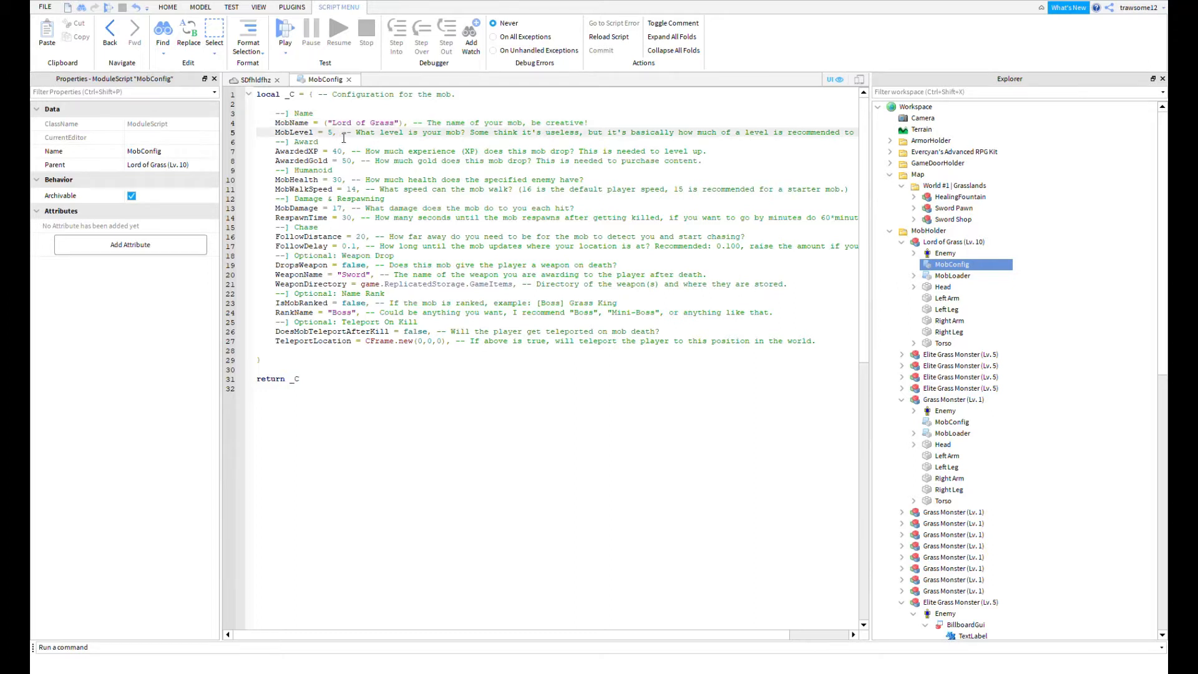
text(10)
key(BackSpace)
key(BackSpace)
key(BackSpace)
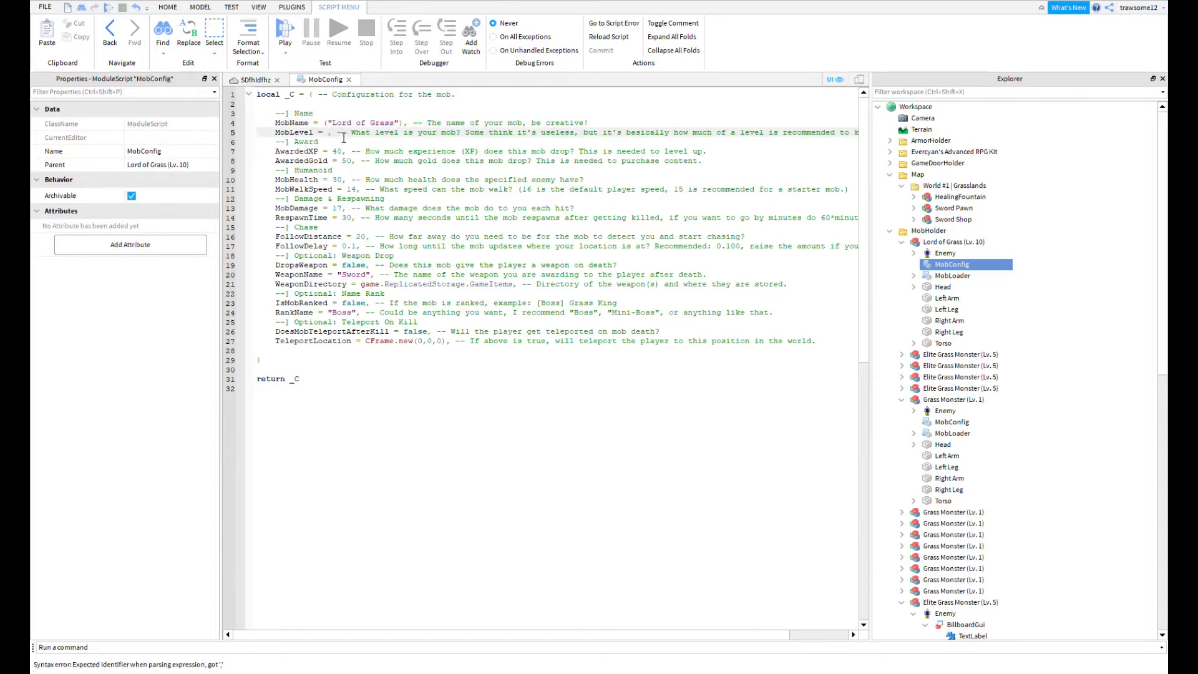
text(10)
- Set both AwardedXP and AwardedGold to 100 in the Lord of Grass configuration
click(345, 153)
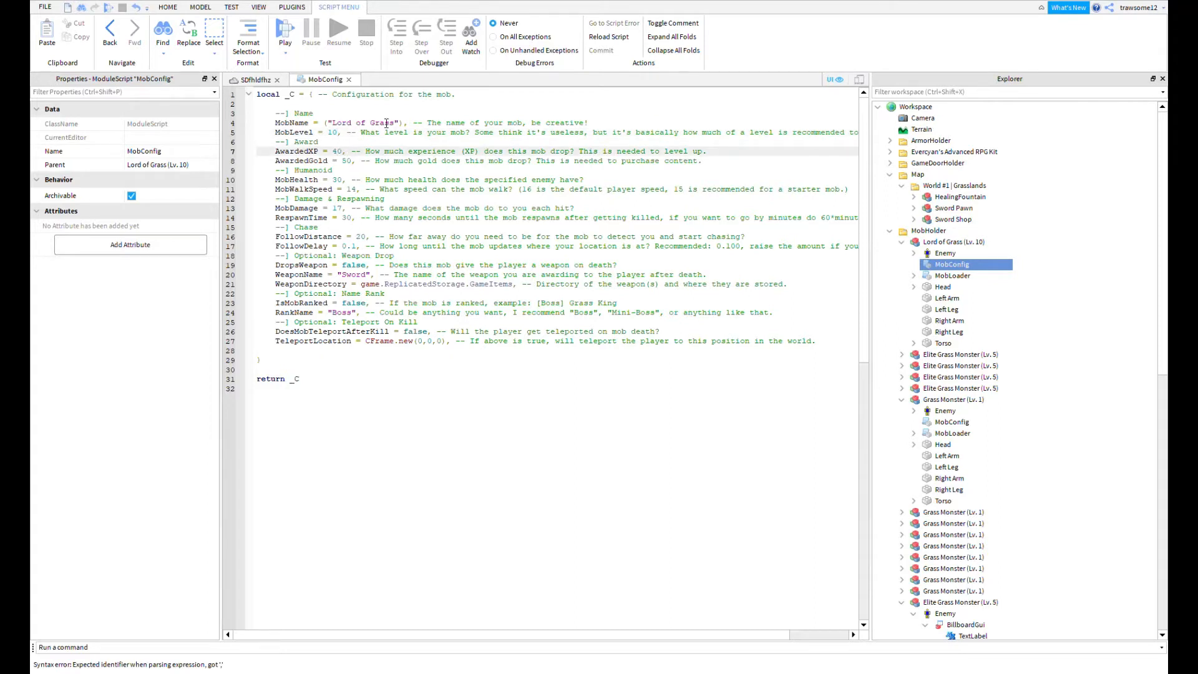
key(BackSpace)
key(BackSpace)
text(100)
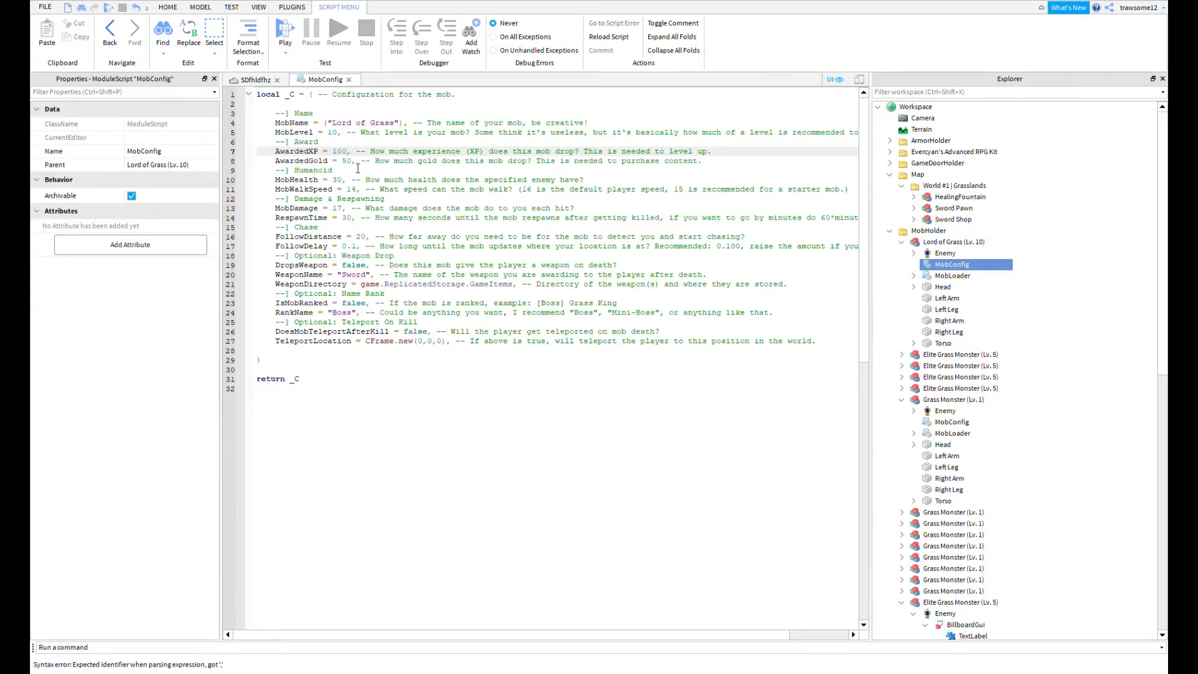
key(Down)
key(BackSpace)
key(BackSpace)
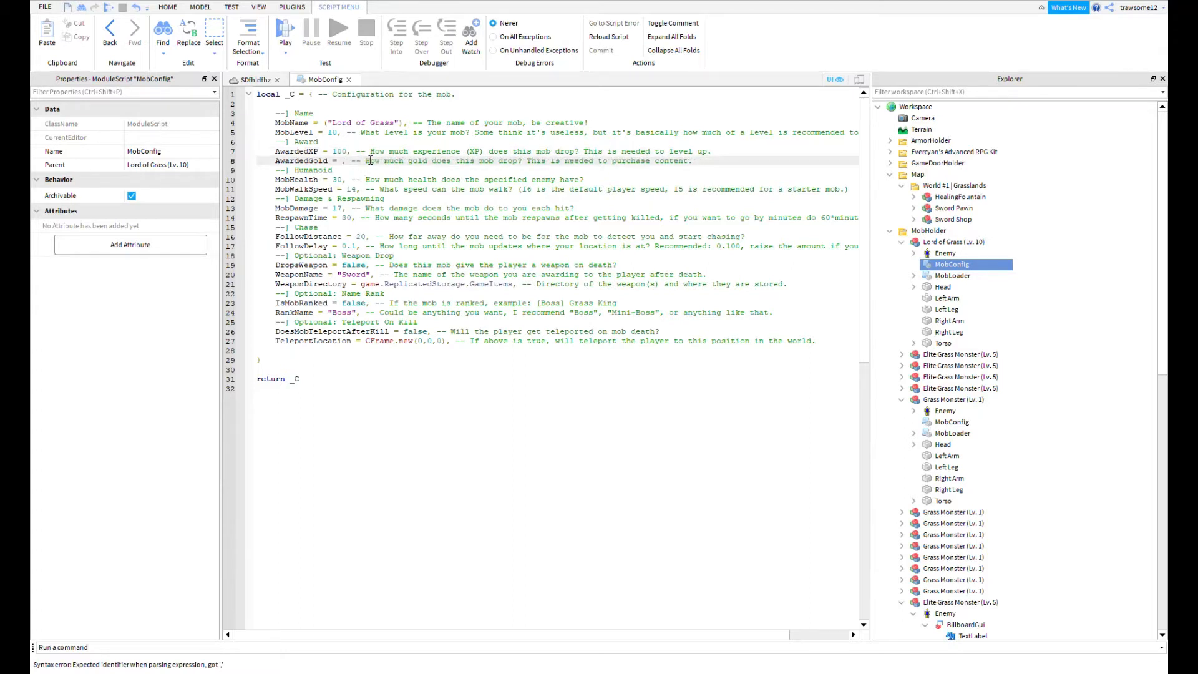
text(100)
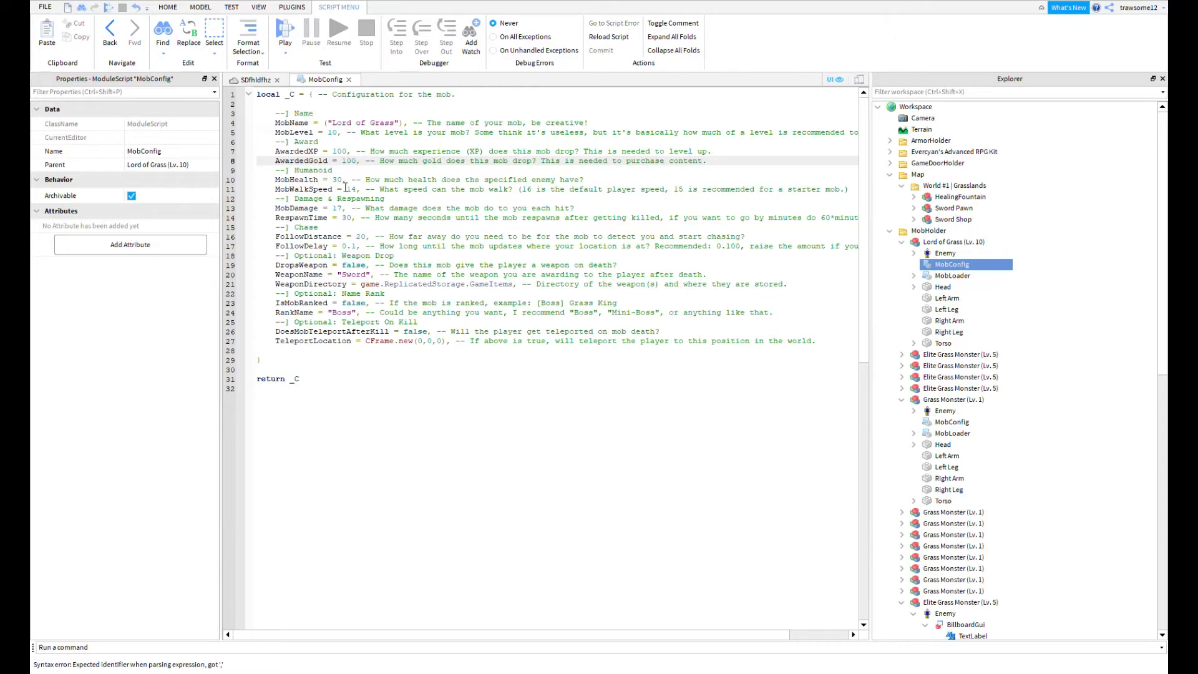
- Set MobHealth to 120 and MobWalkSpeed to 10 in the Lord of Grass configuration
click(343, 181)
key(BackSpace)
key(BackSpace)
text(120)
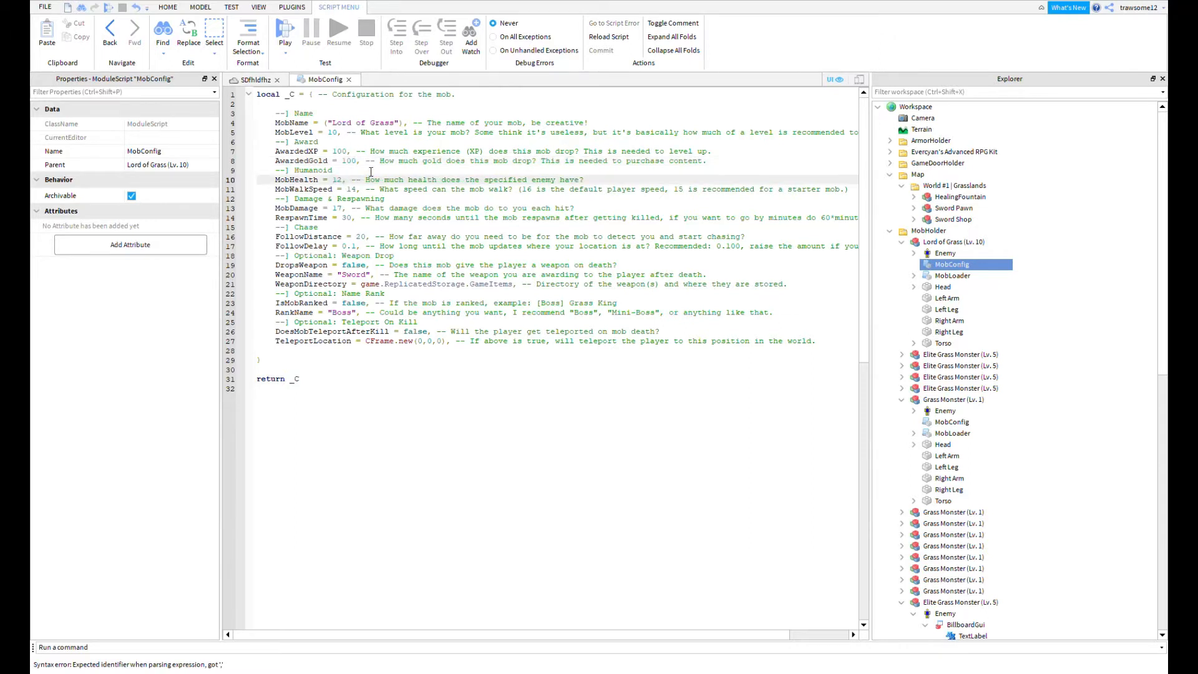
click(368, 189)
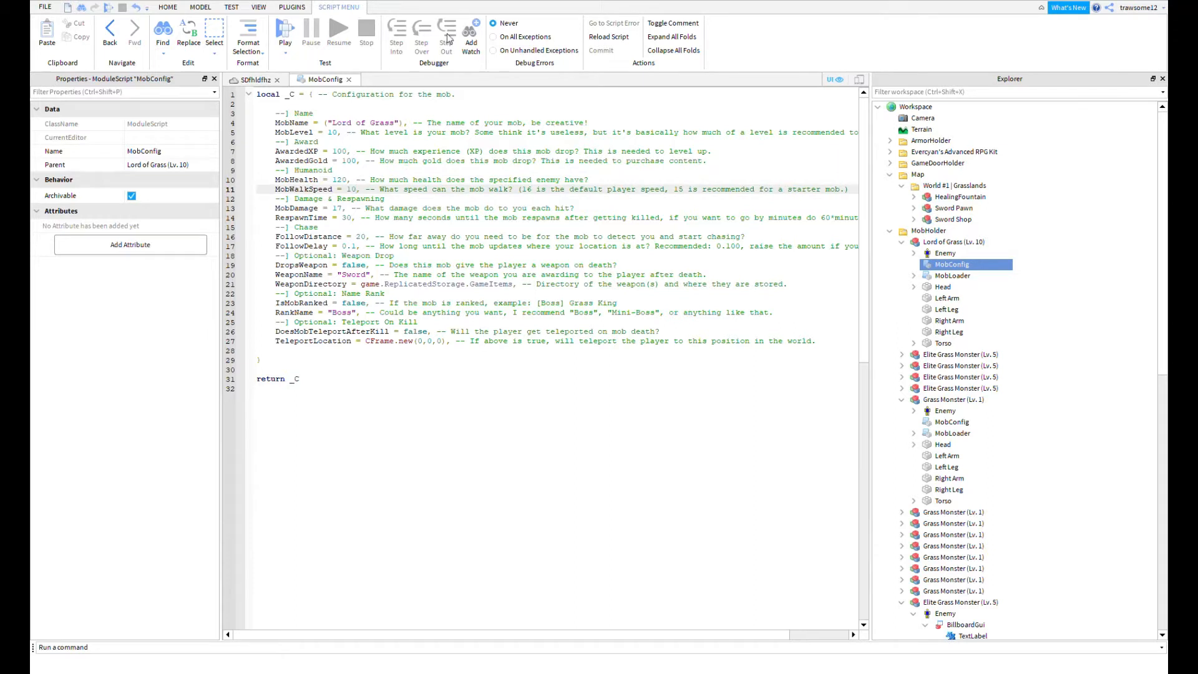
- Set MobDamage to 45 and RespawnTime to 360, and close the MobConfig script
click(344, 209)
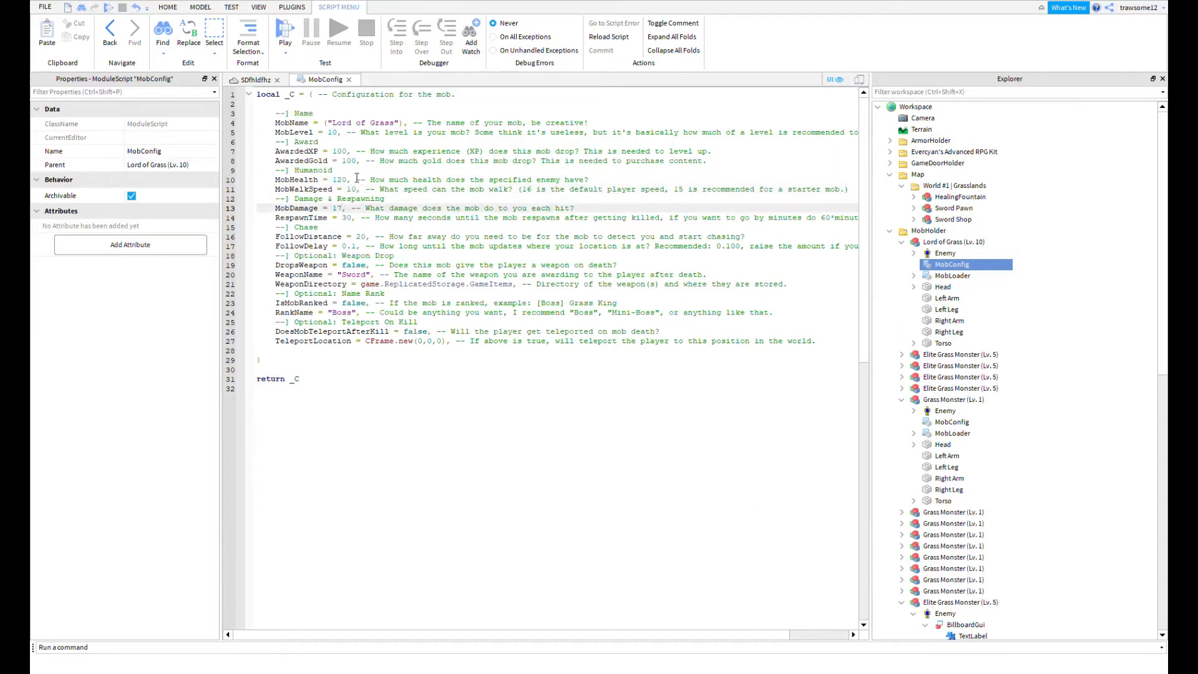
key(BackSpace)
key(BackSpace)
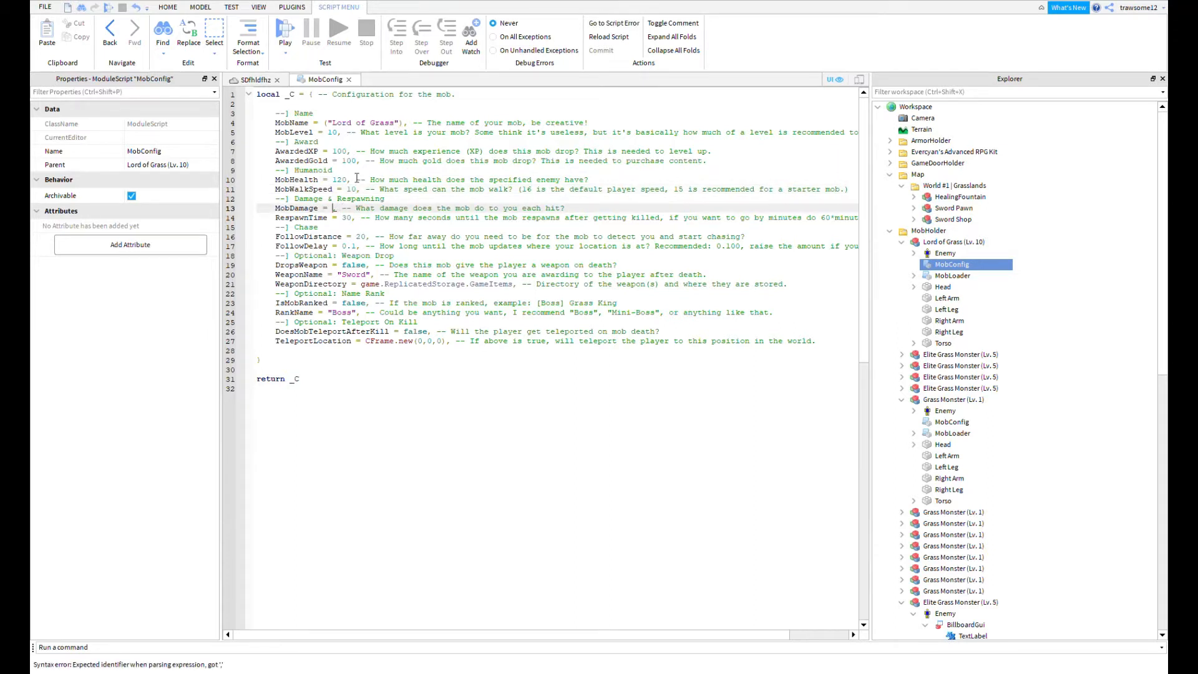
text(45)
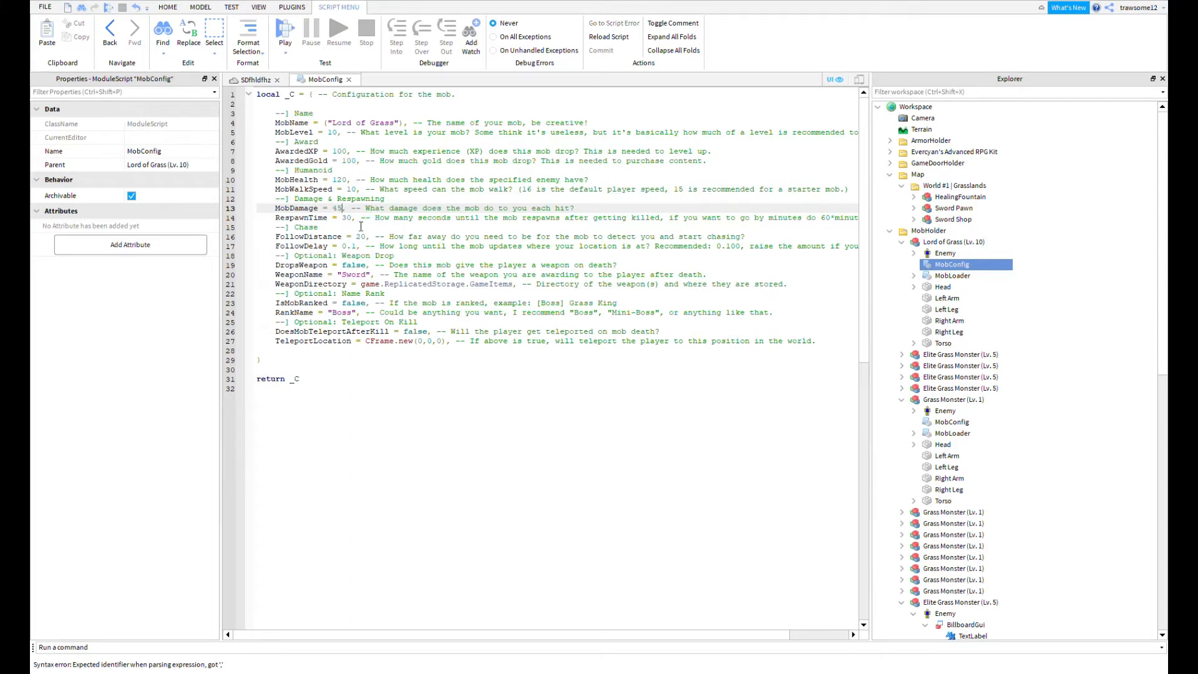
click(353, 218)
key(BackSpace)
key(BackSpace)
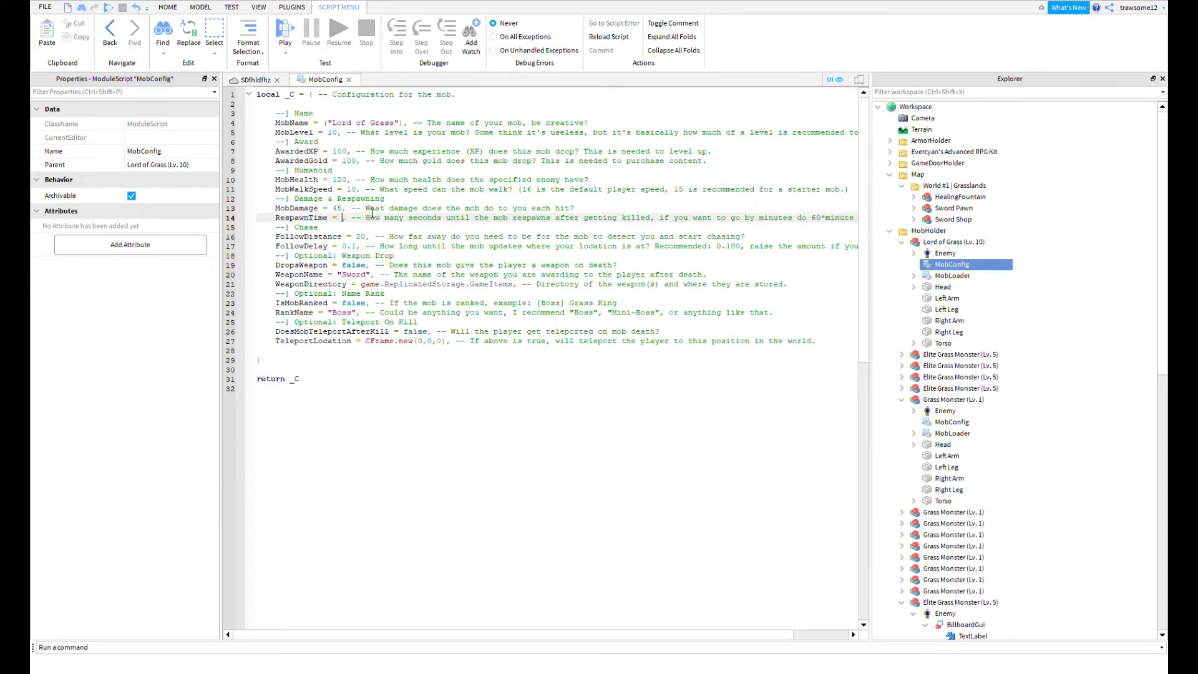
text(360)
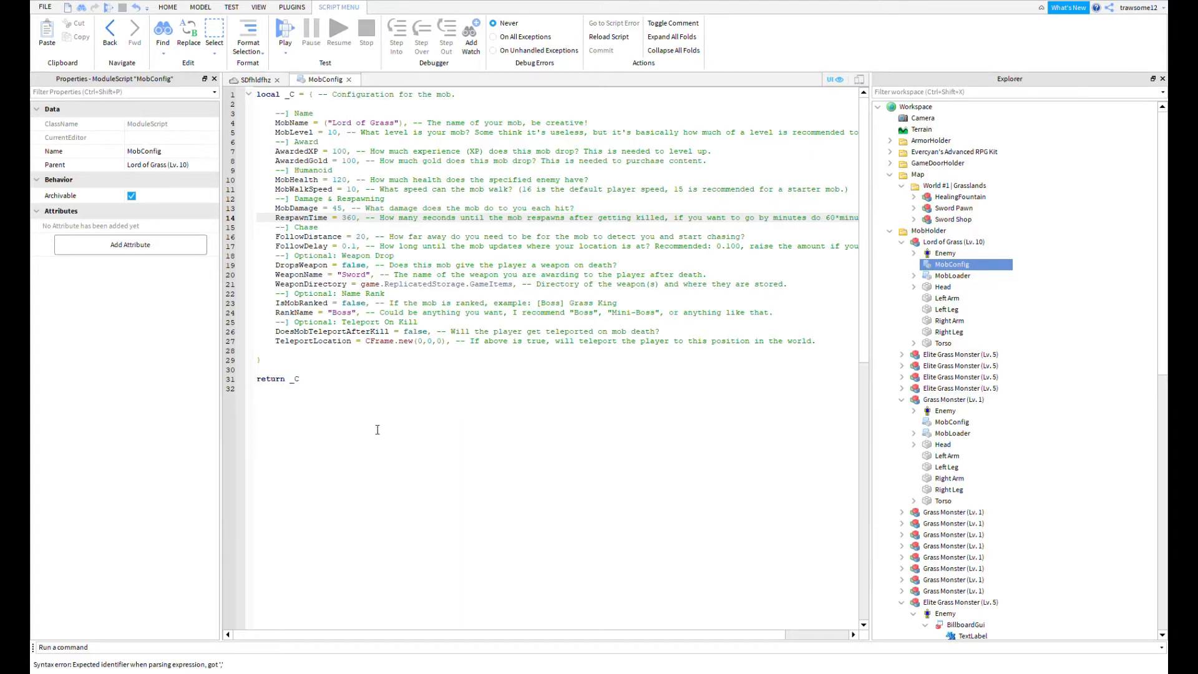
click(1121, 276)
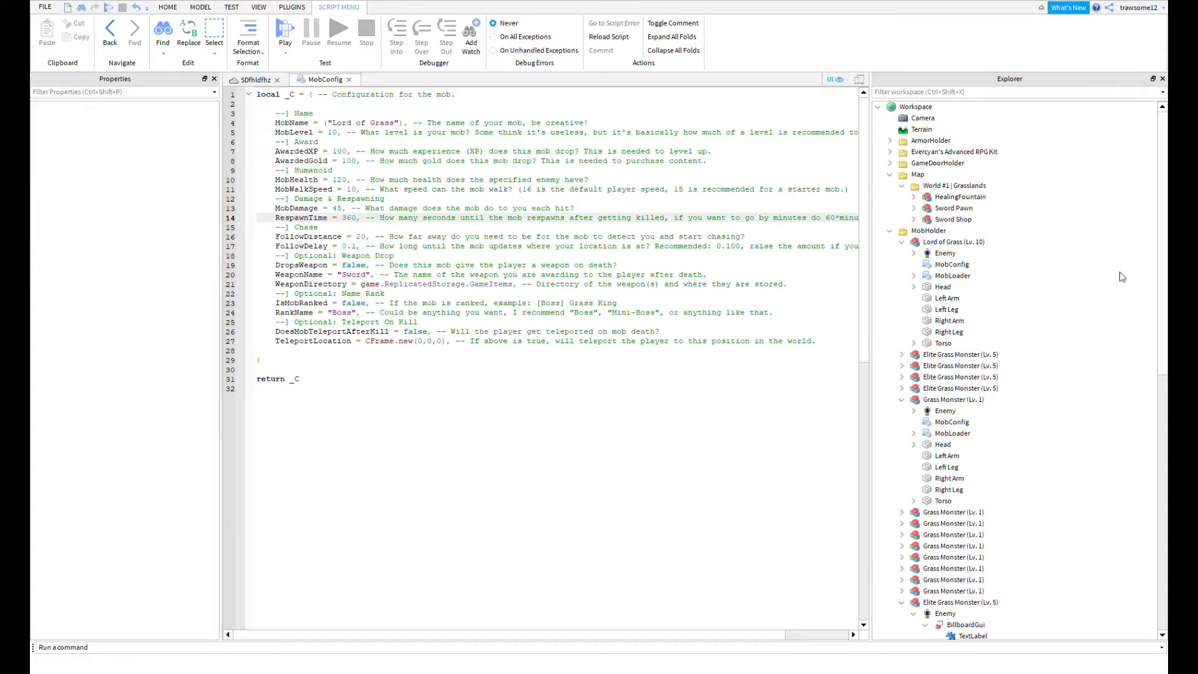
click(348, 79)
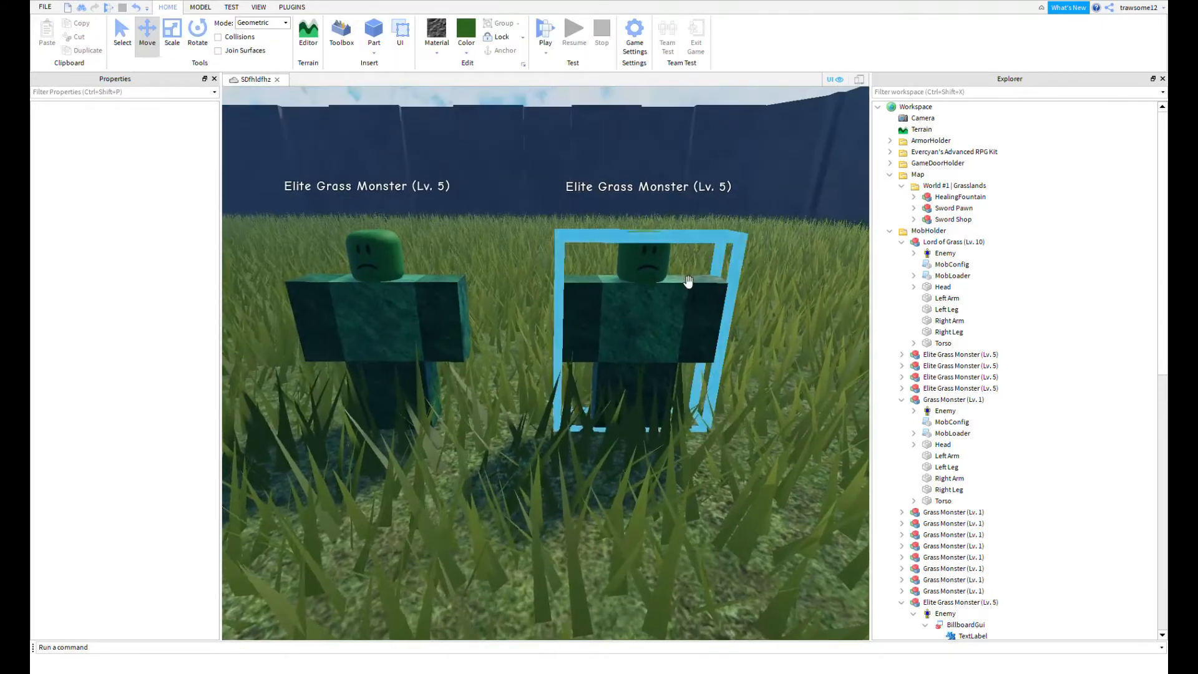
- Scale the Lord of Grass model up to about twice the size of the Elite Grass Monster beside it
click(629, 256)
scroll(597, 216, down, 5)
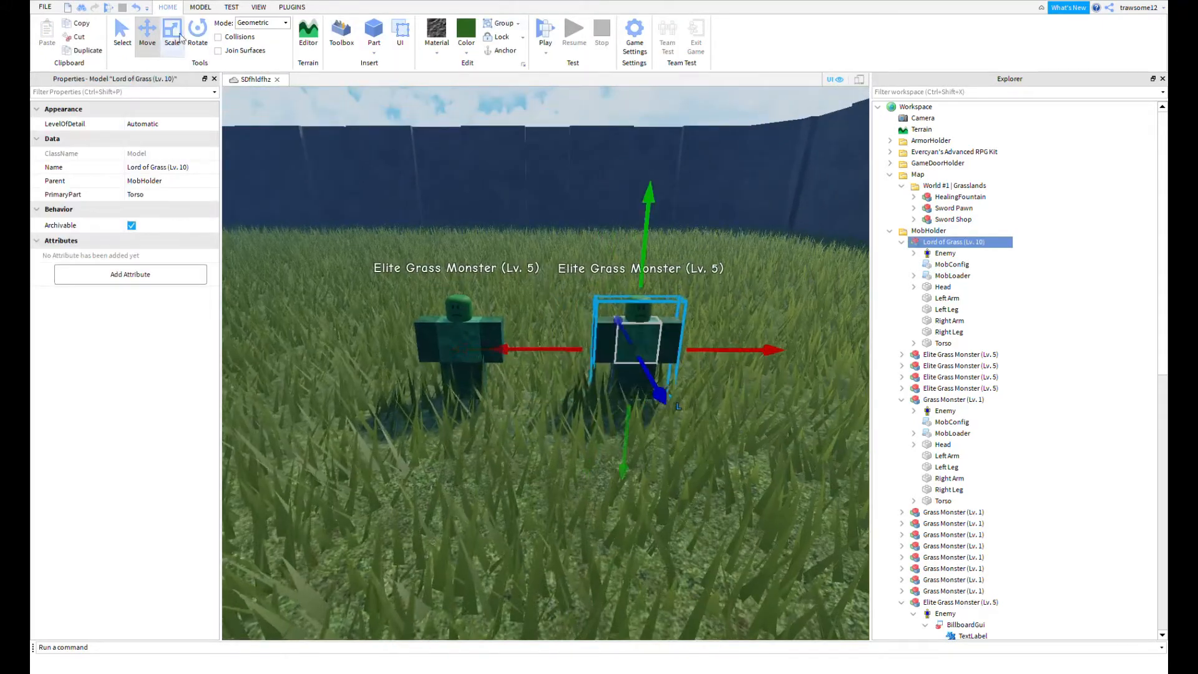
key(ctrl+4)
key(ctrl+3)
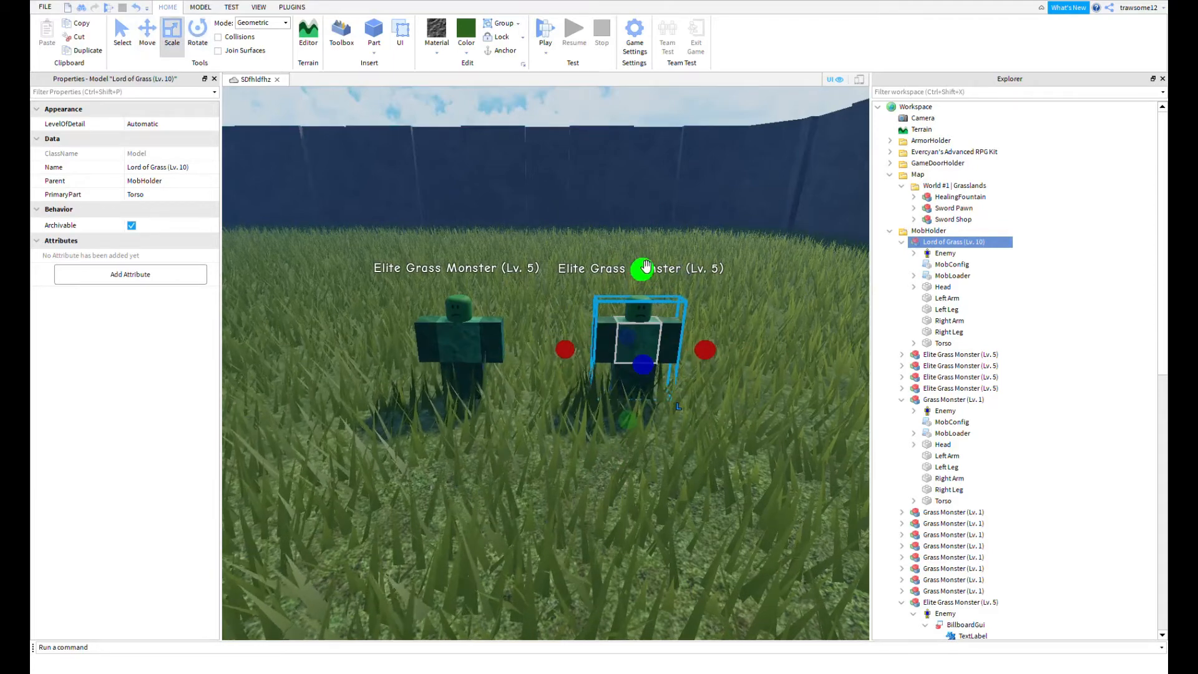
drag(643, 270, 650, 164)
scroll(782, 253, down, 5)
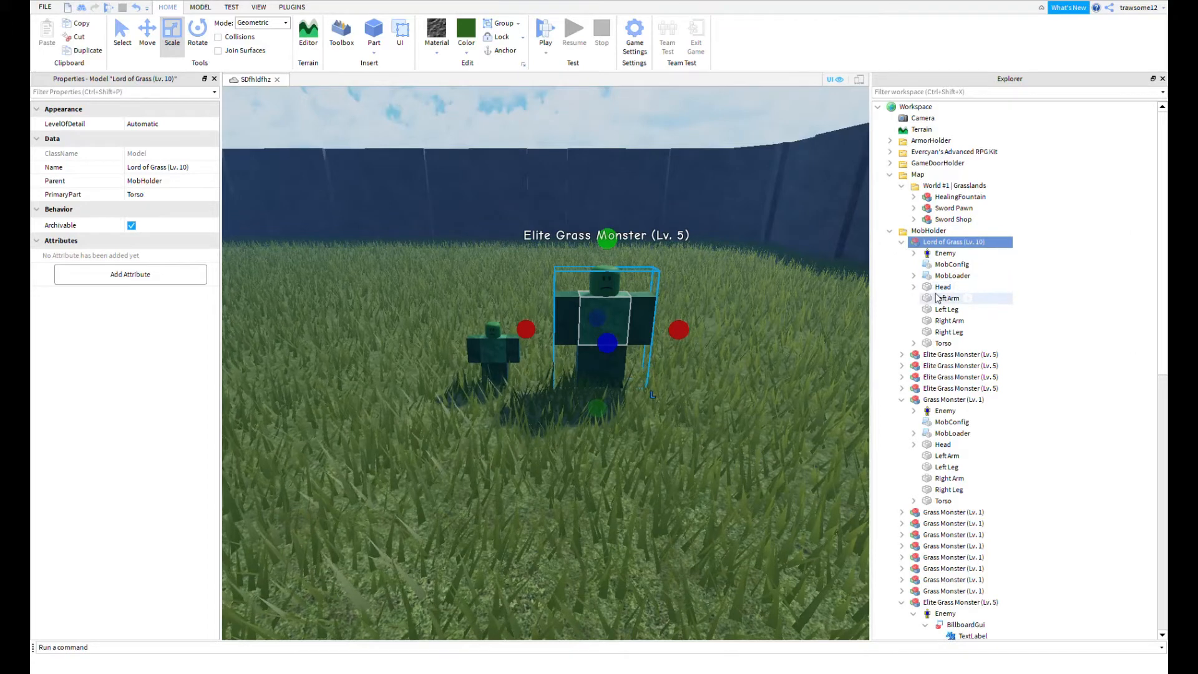
- Set the text of the Lord of Grass overhead name label to "Lord of Grass (Lv. 10) [Boss]"
click(914, 253)
click(941, 265)
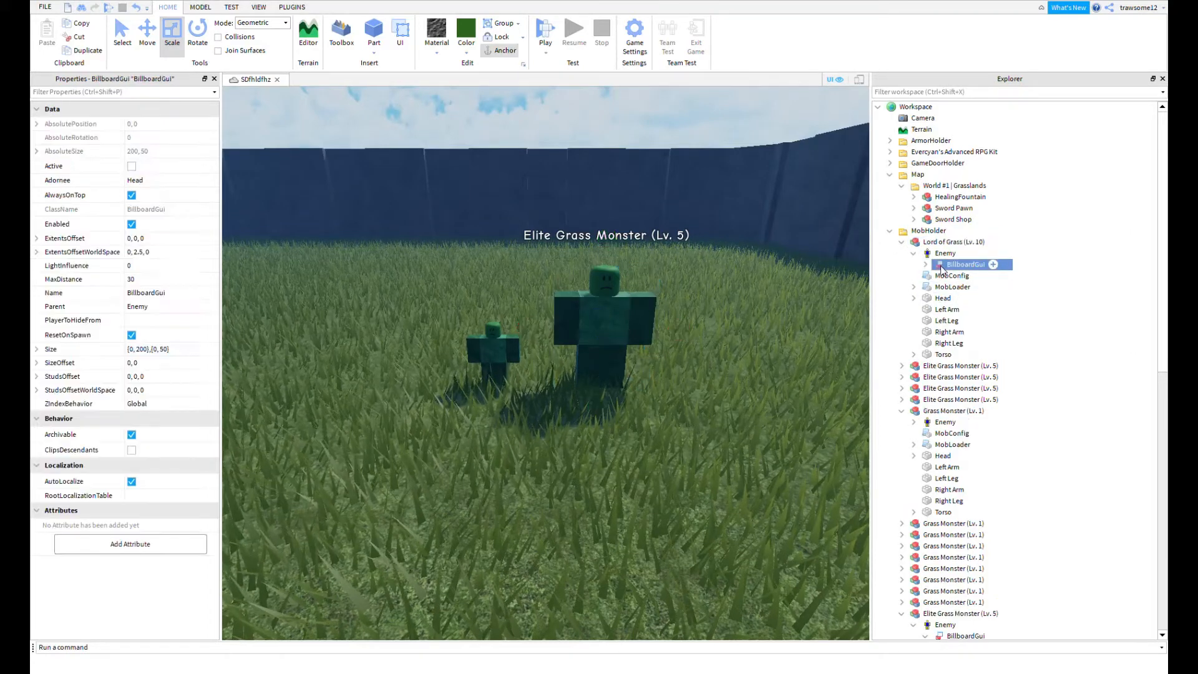
click(925, 265)
click(970, 275)
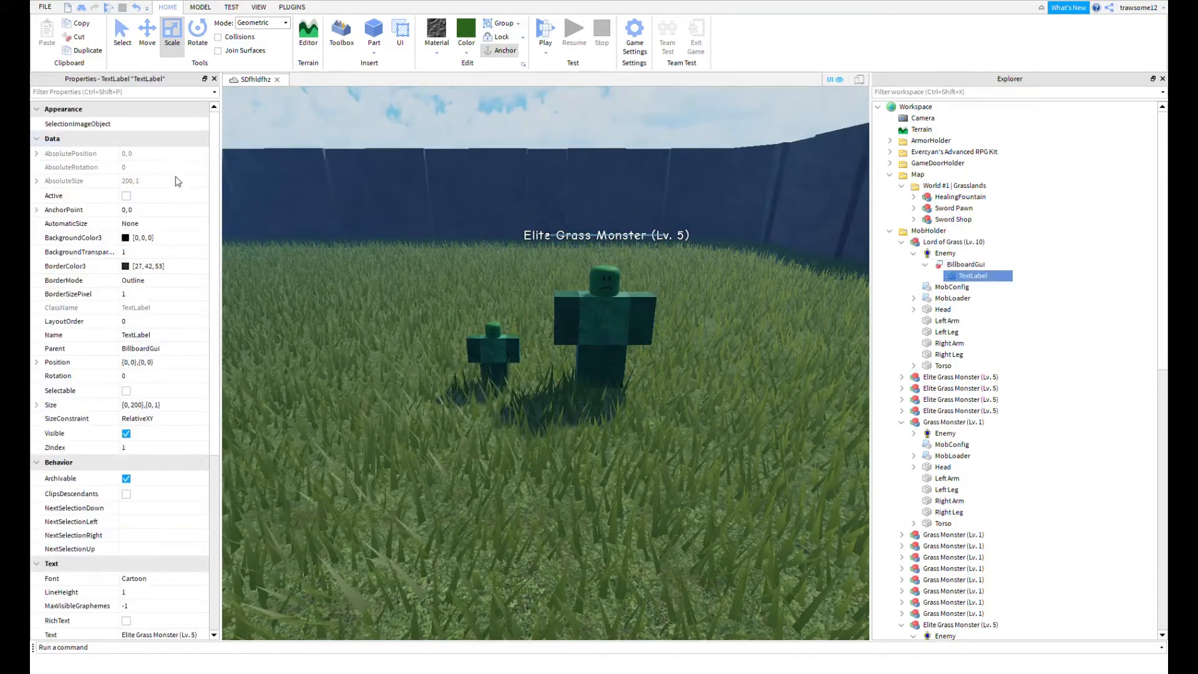
scroll(178, 334, down, 5)
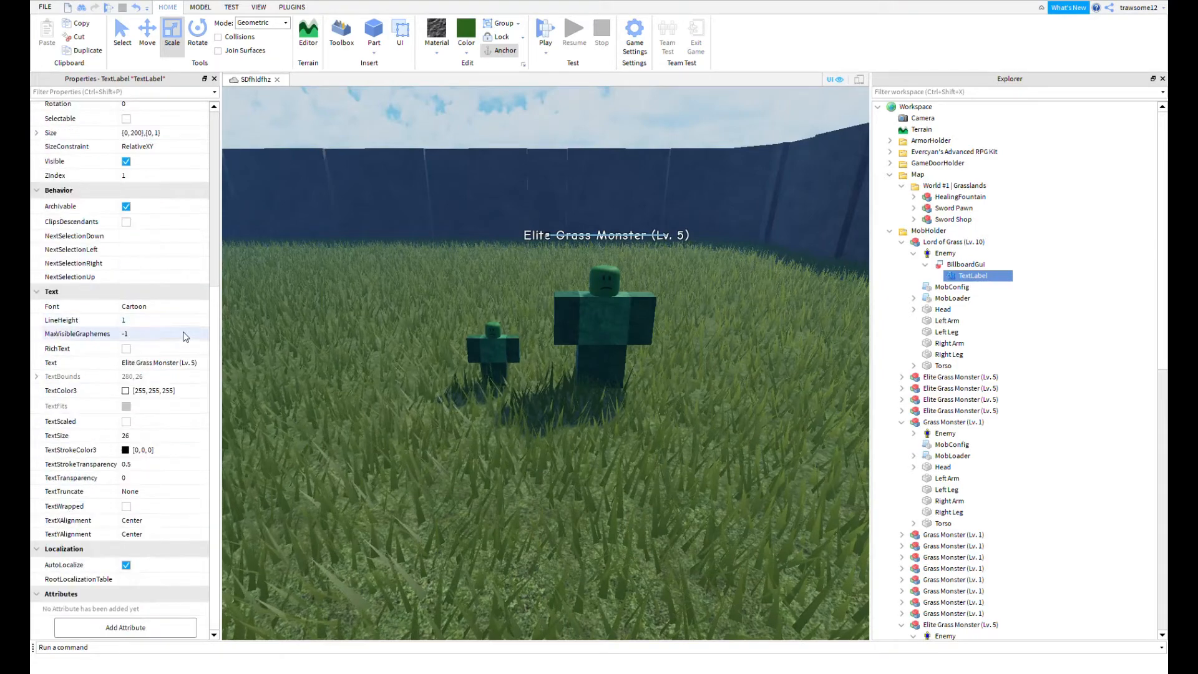
click(197, 365)
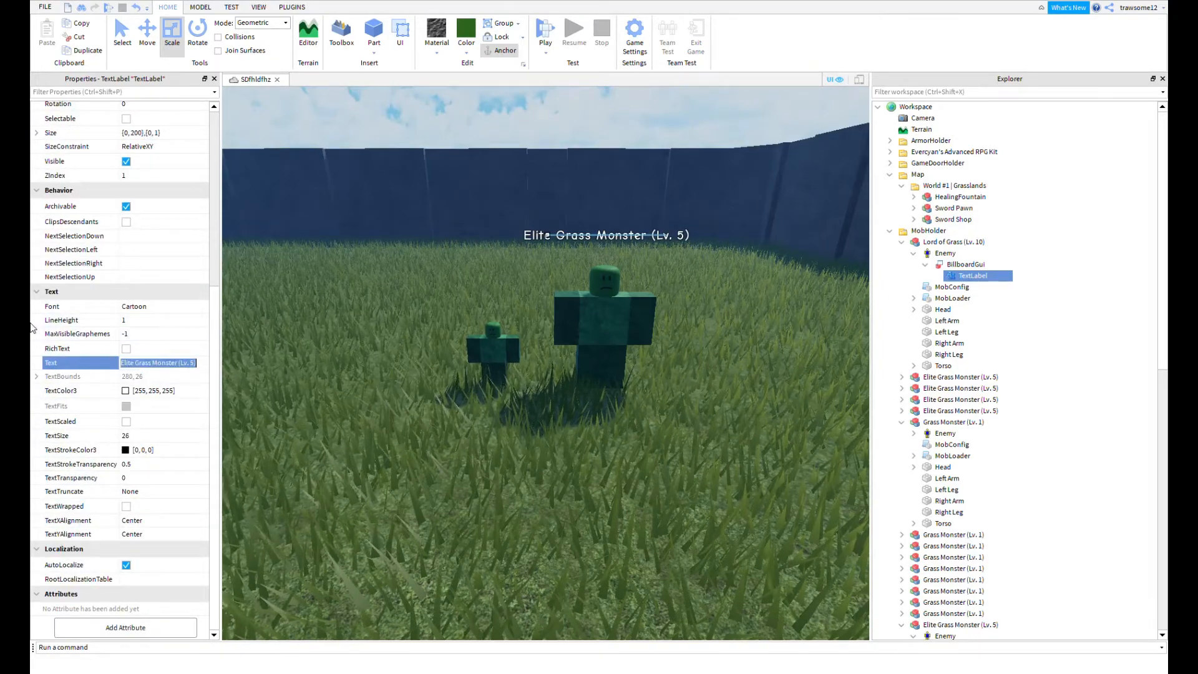
text(Lord of Grass (Lv. 10) [Boss)
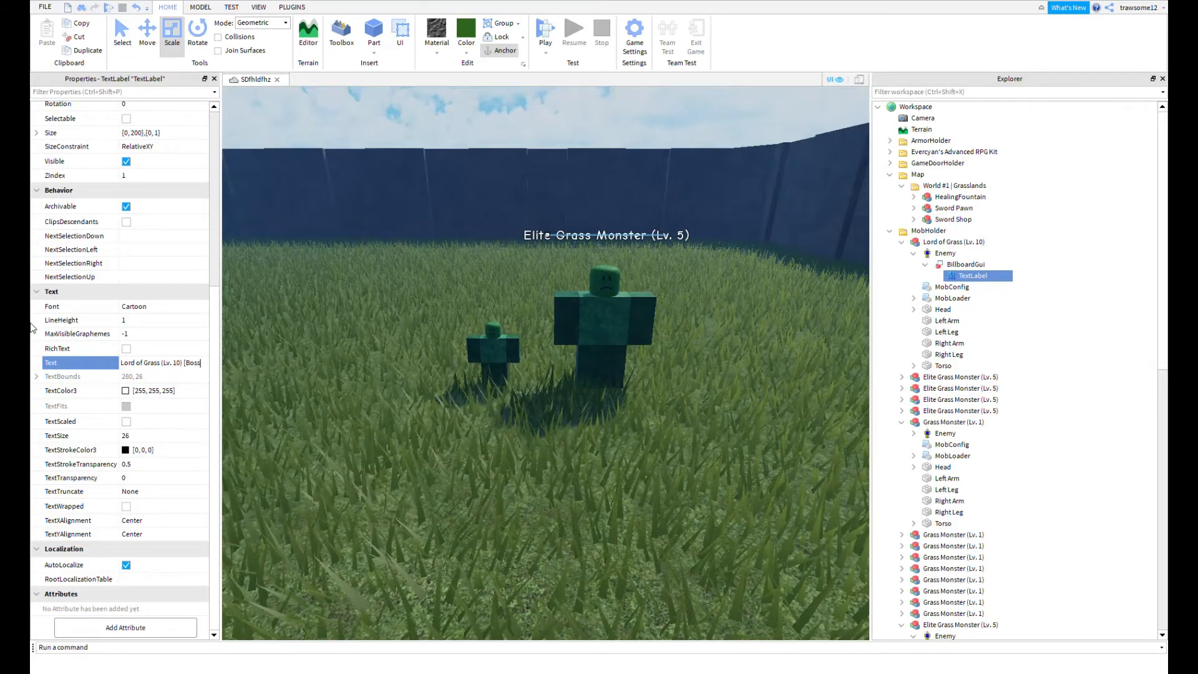
key(Return)
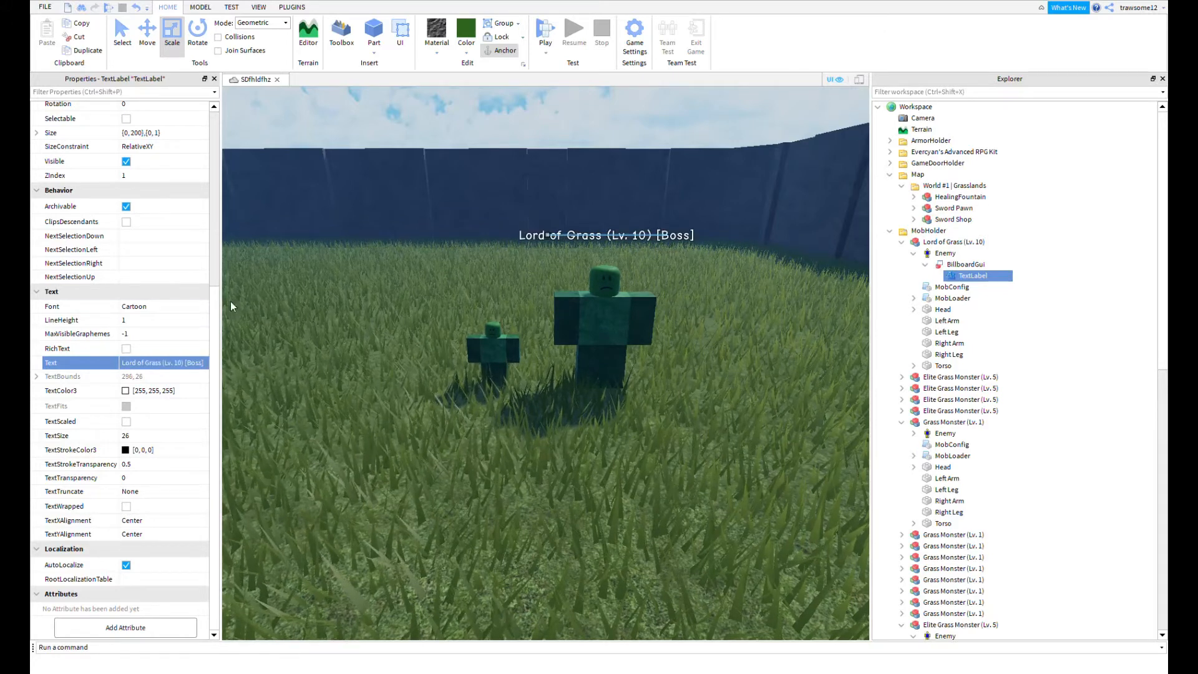
right_drag(374, 312, 413, 260)
click(459, 231)
scroll(473, 246, up, 3)
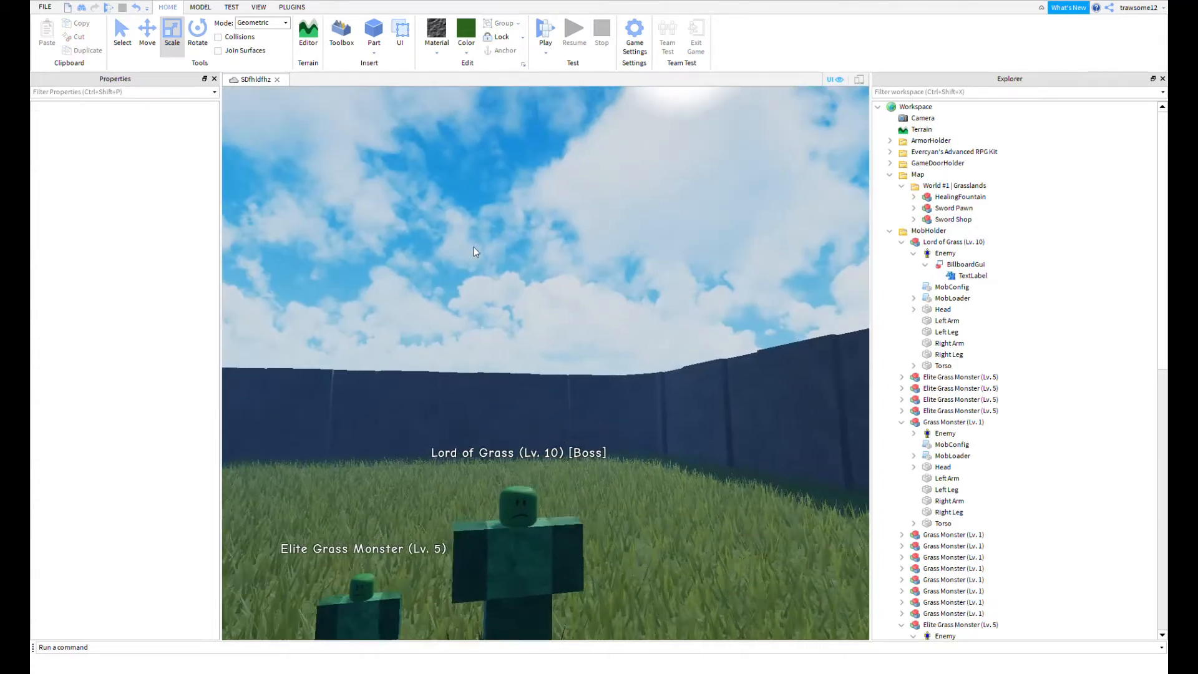
- Set IsMobRanked to true in the Lord of Grass MobConfig script and close the script
click(533, 635)
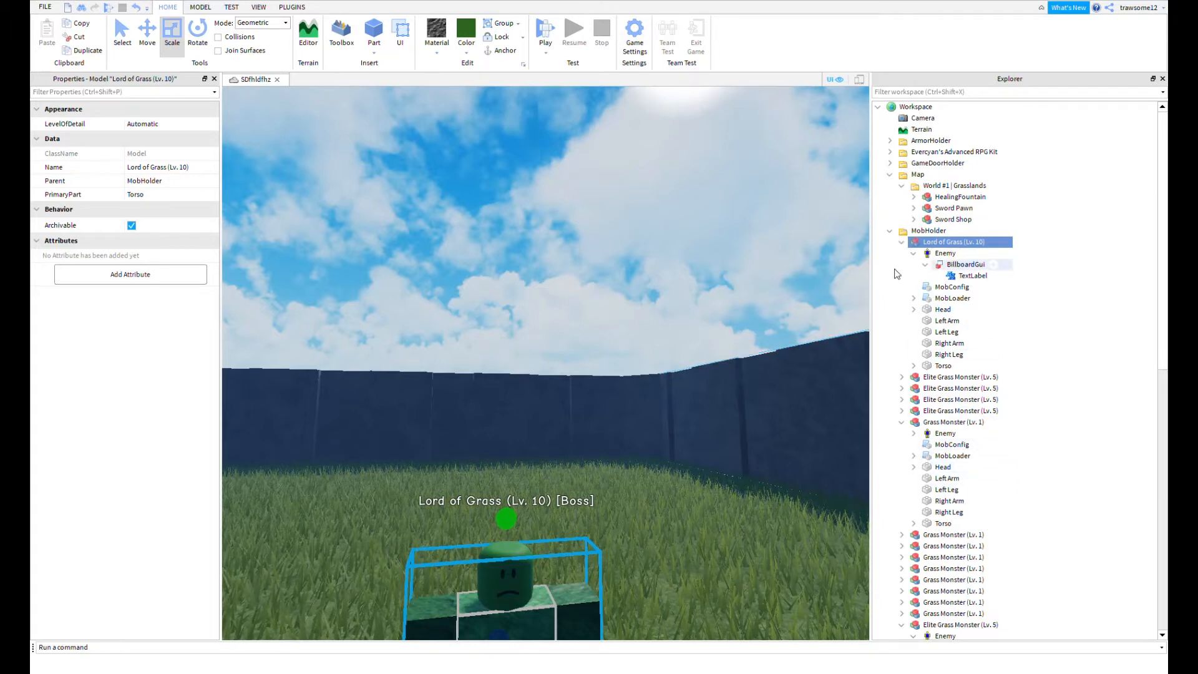
double_click(960, 288)
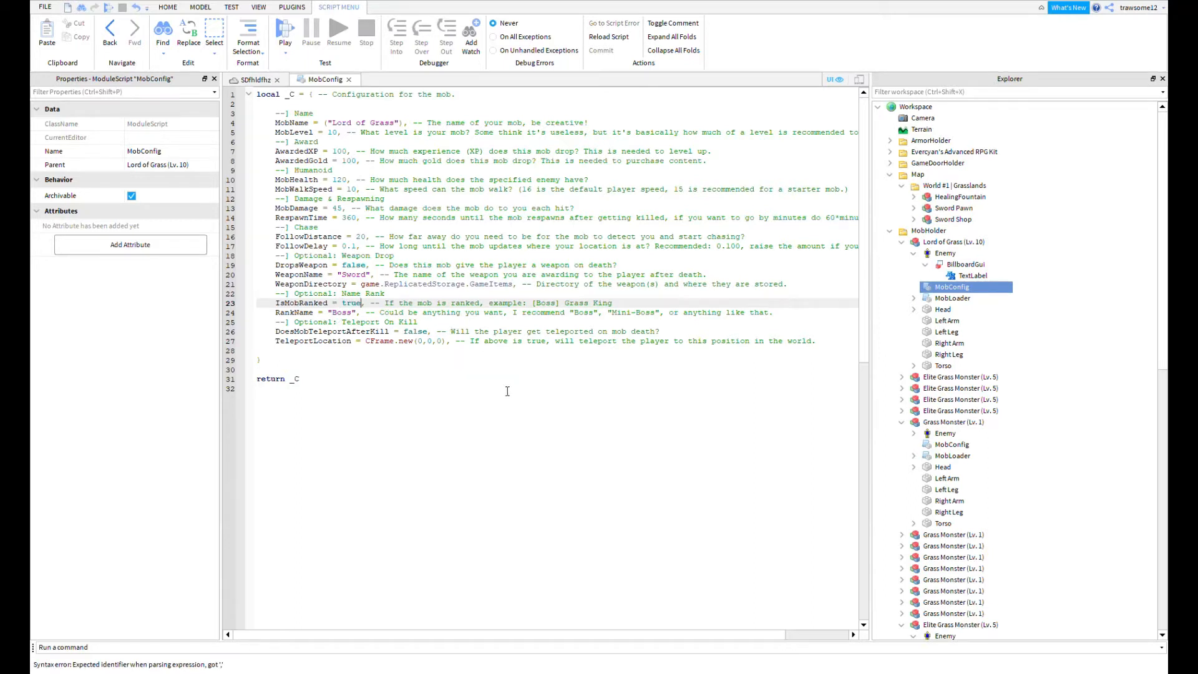
click(351, 80)
scroll(593, 300, down, 2)
right_drag(593, 300, 571, 374)
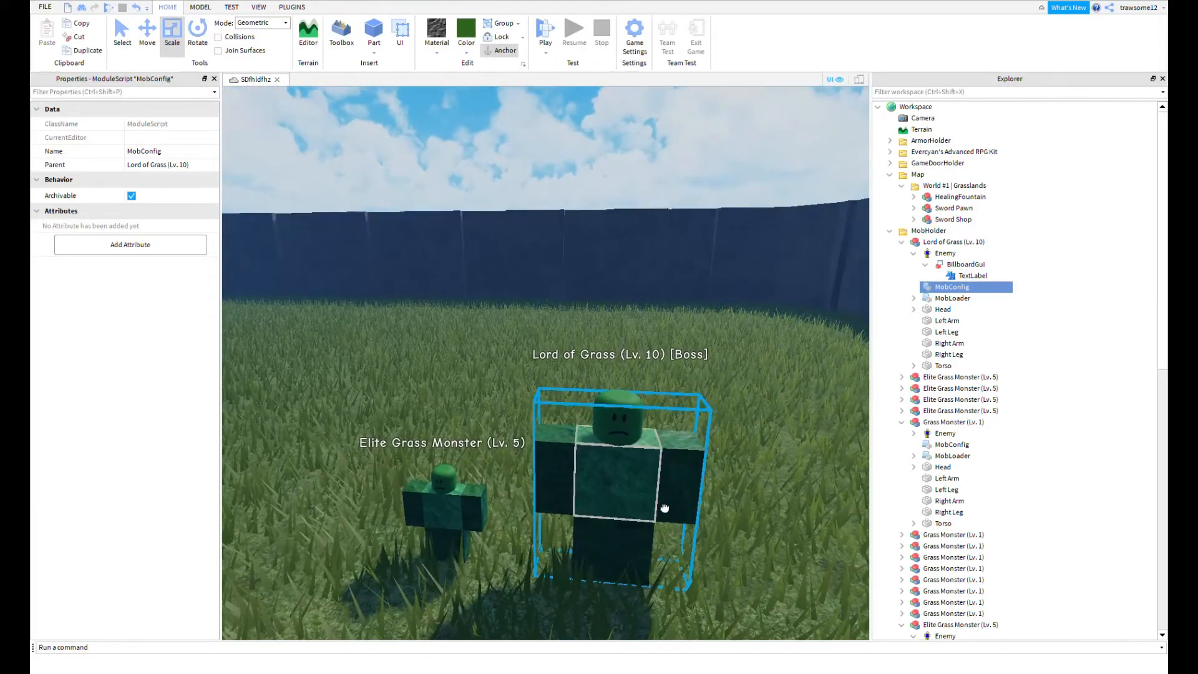
- Move the Lord of Grass model to the far end of the walled field, behind the other monsters
click(623, 485)
drag(654, 480, 568, 347)
key(s)
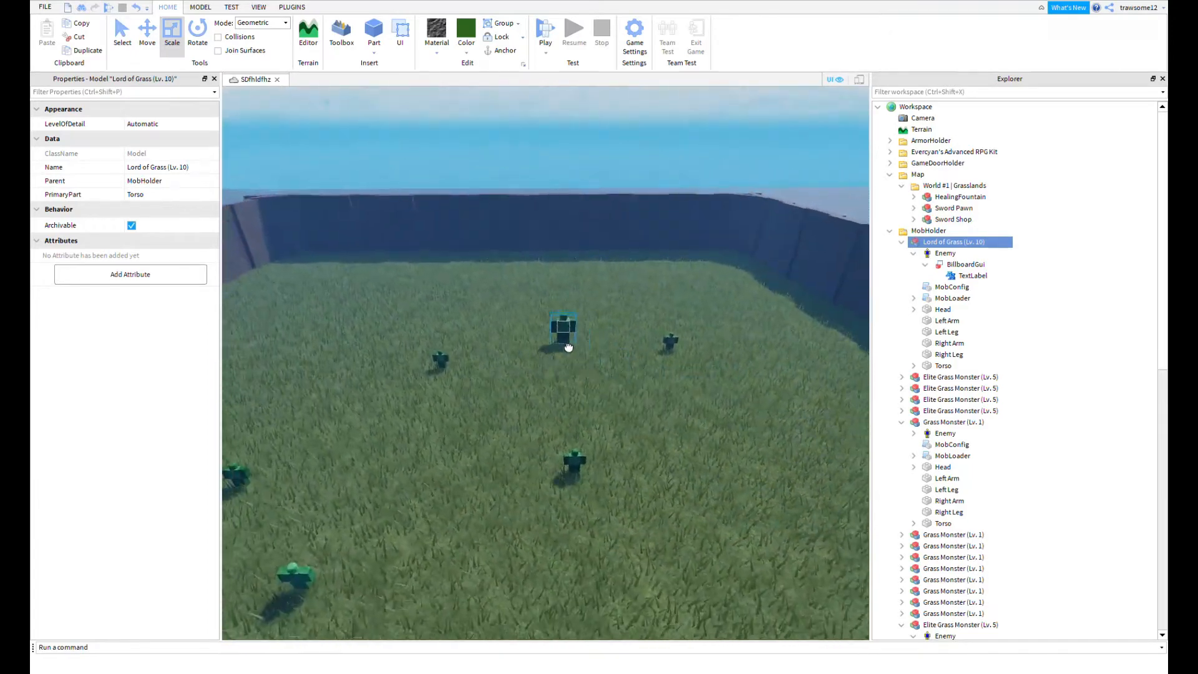
click(579, 254)
key(s)
right_drag(578, 254, 630, 178)
click(573, 242)
key(s)
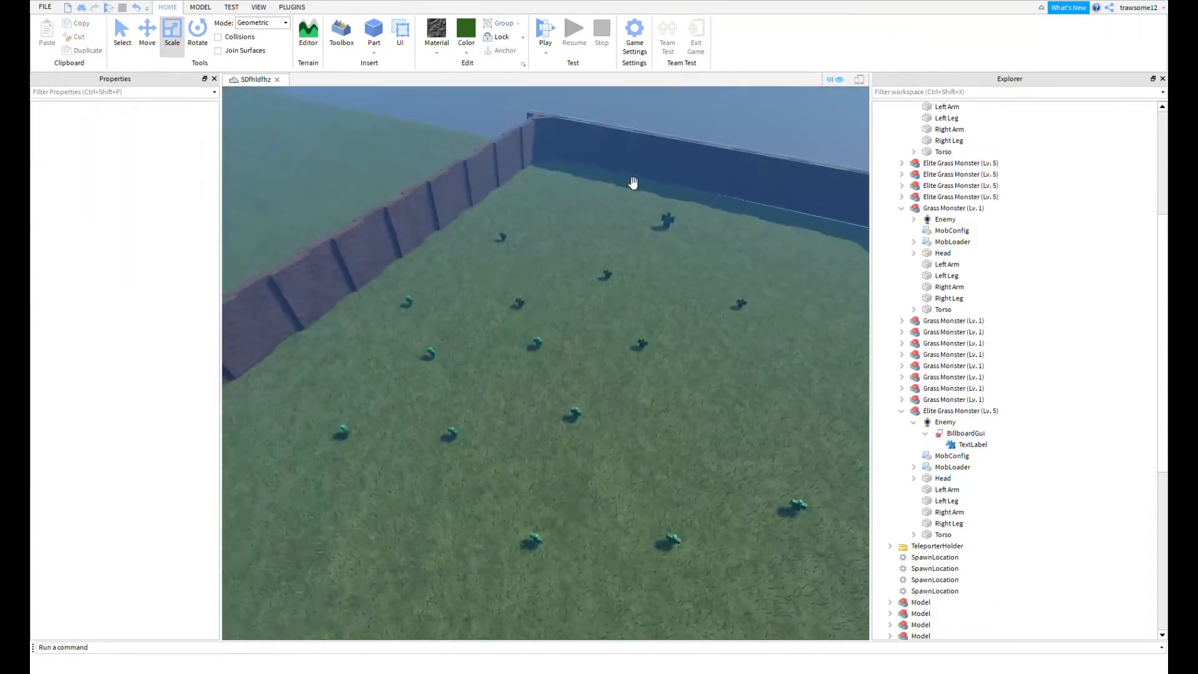
- Start a playtest, equip the Bronze Sword and walk from the fountain to the nearest Grass Monster
right_drag(675, 347, 673, 347)
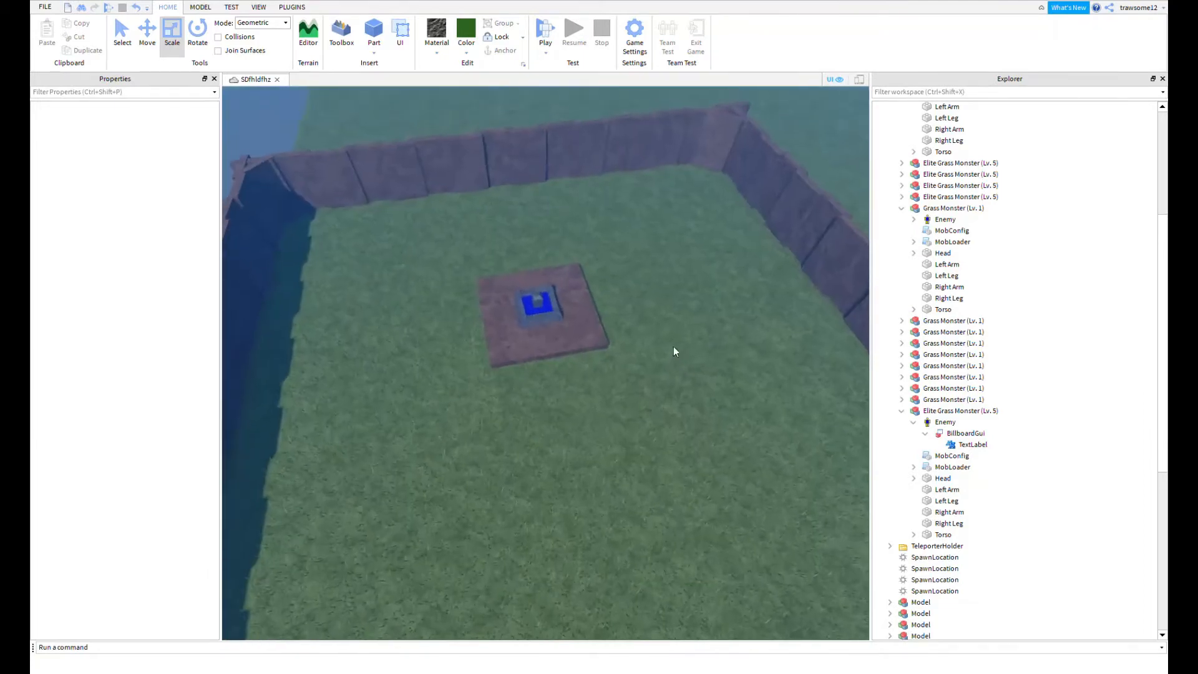
click(543, 28)
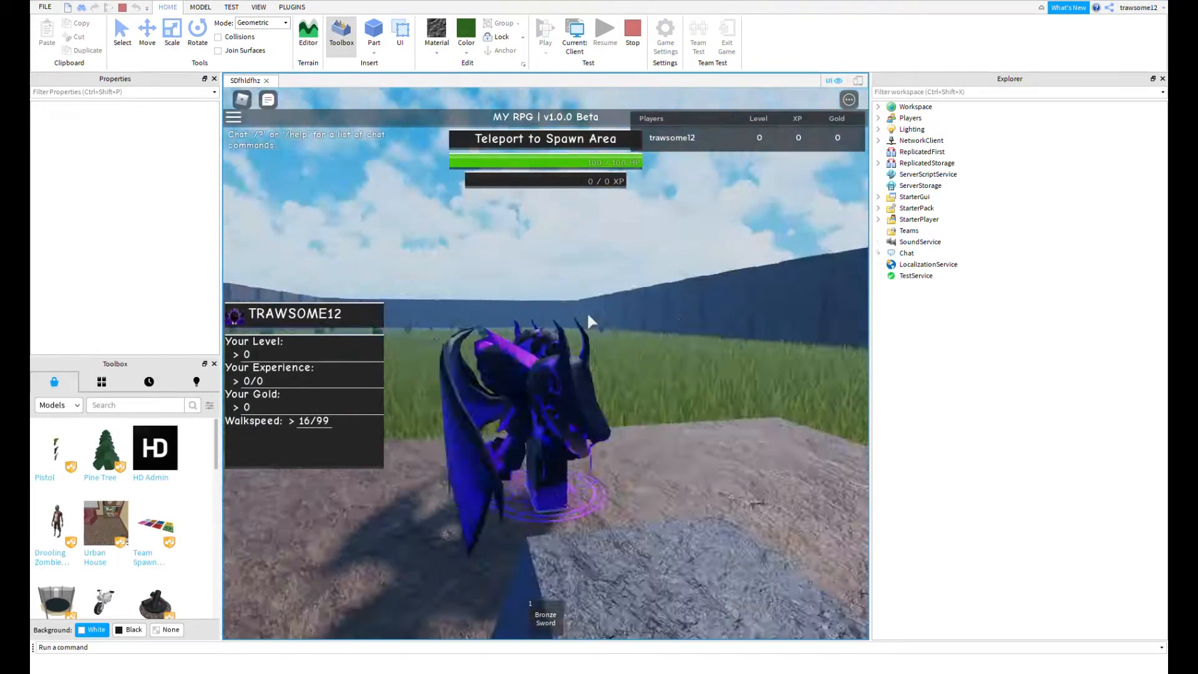
key(w)
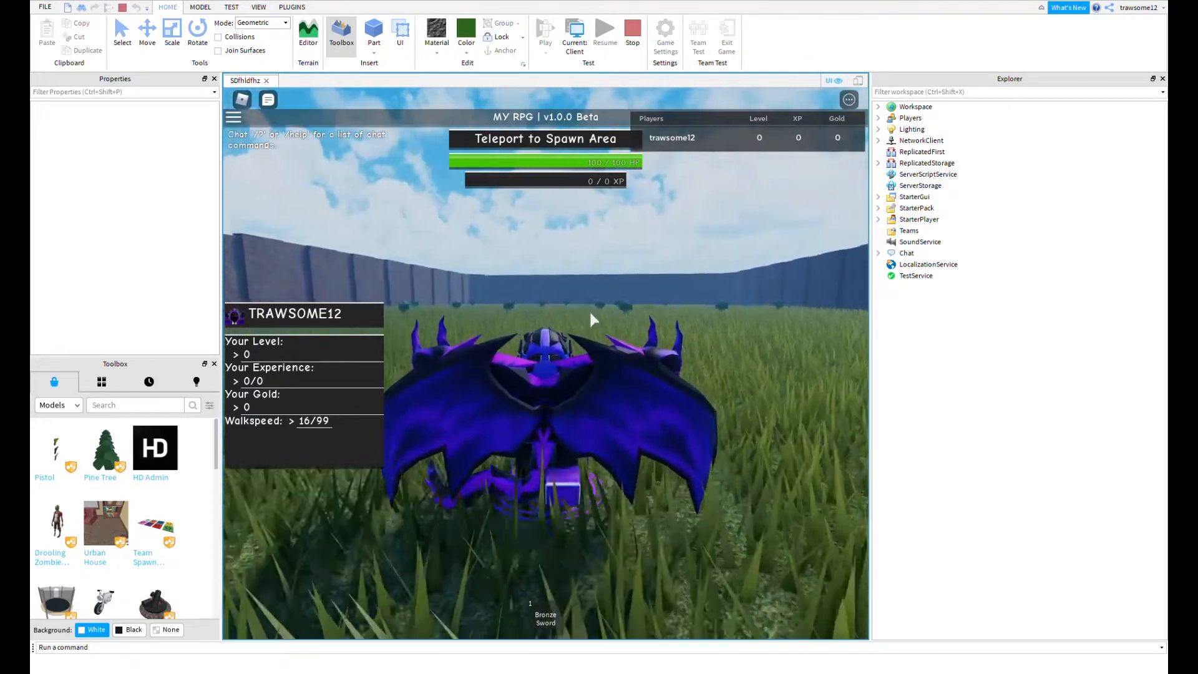
right_drag(590, 311, 605, 305)
key(1)
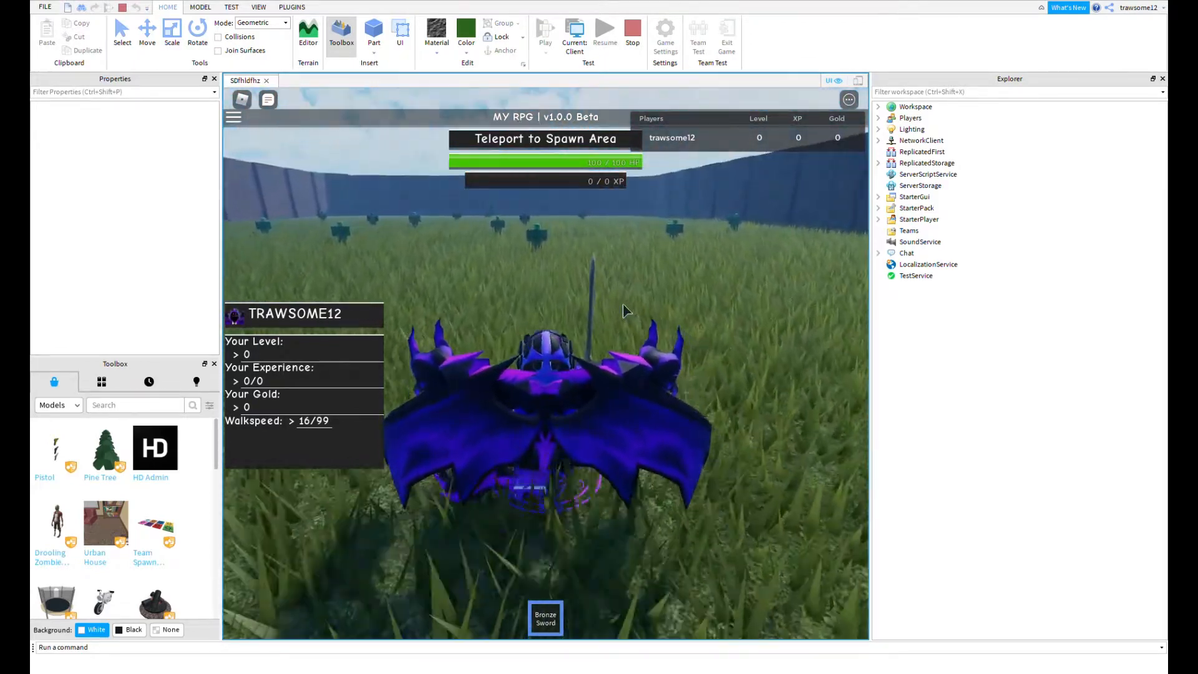
key(w)
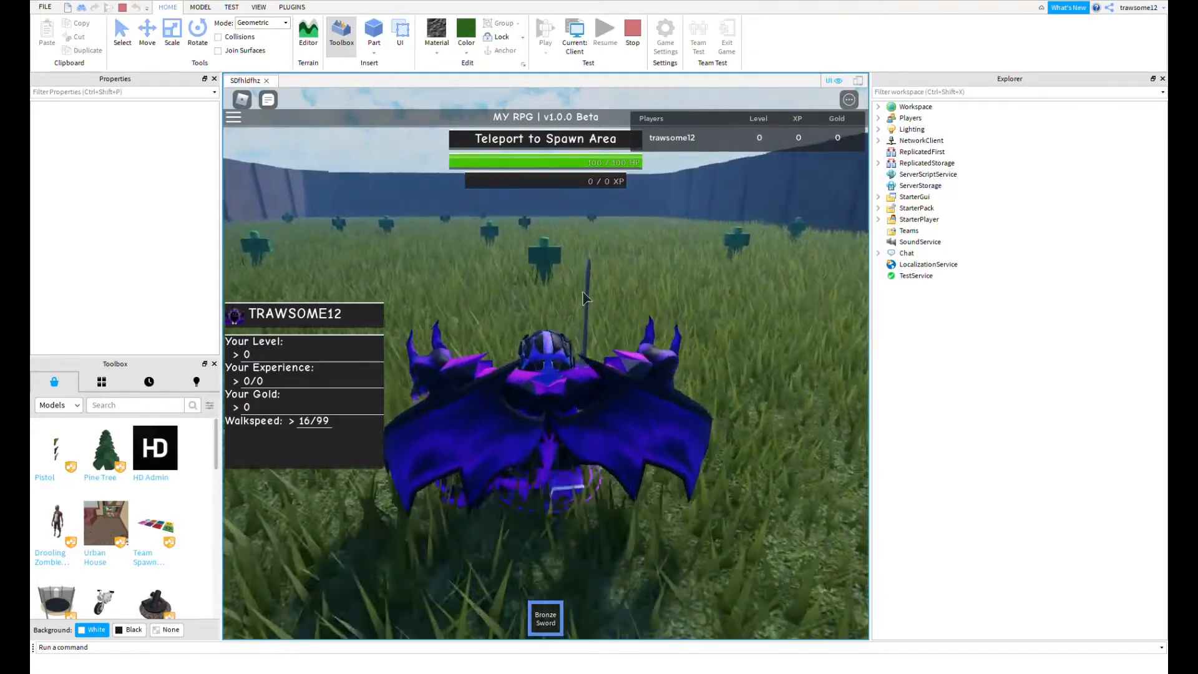
key(w)
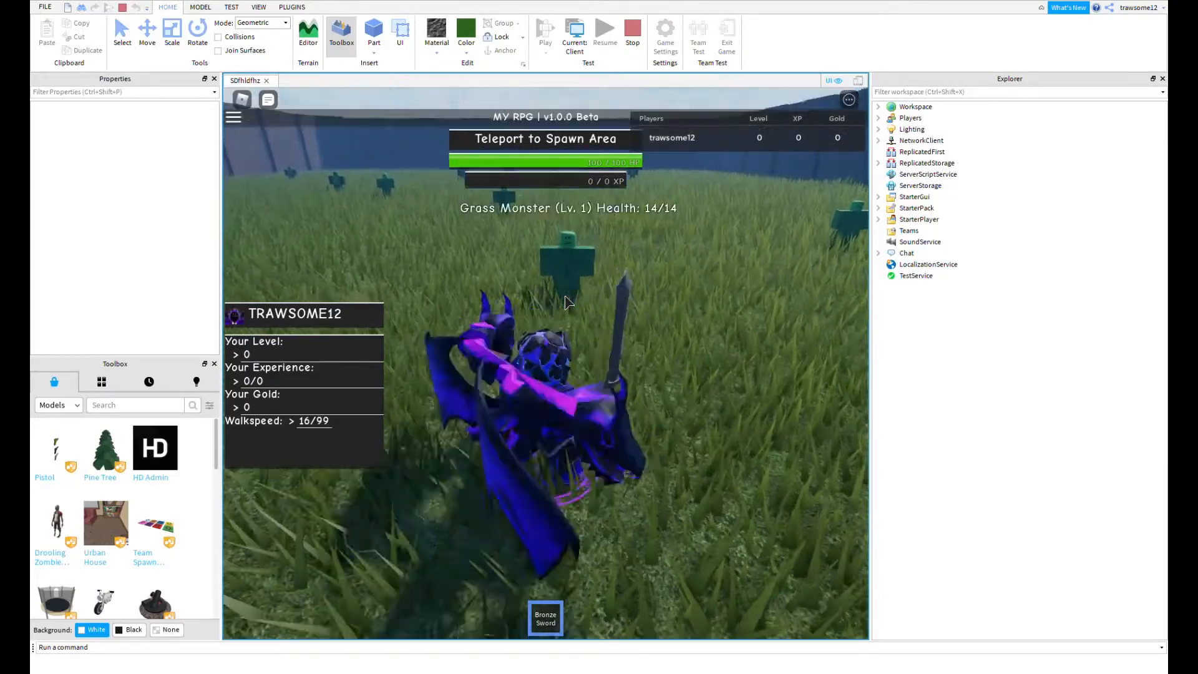
- Fight the Grass Monster with the Bronze Sword until it is defeated, and put the sword away
click(566, 303)
key(s)
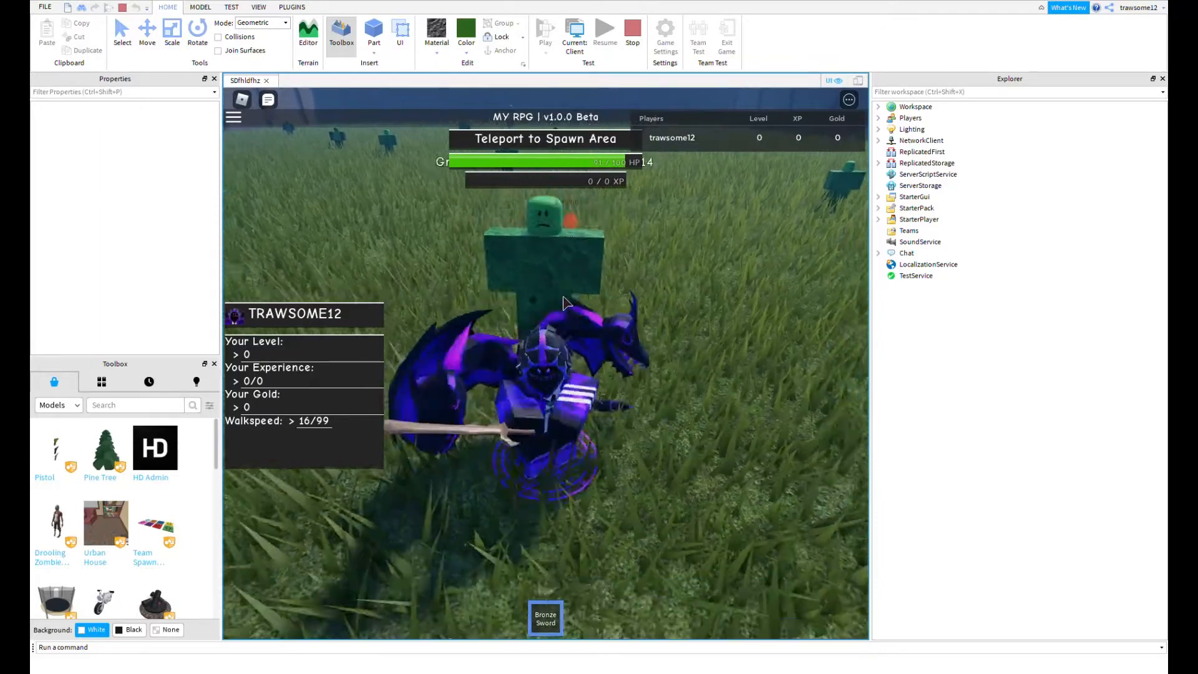
key(w)
right_drag(566, 302, 563, 303)
key(a)
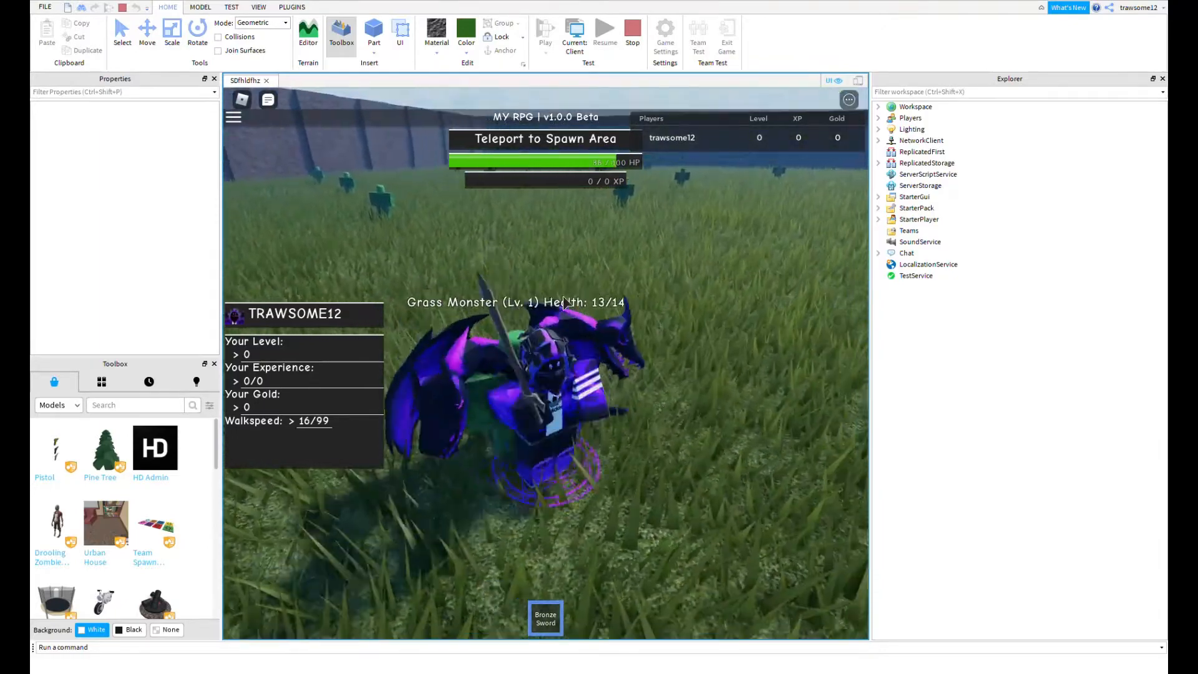
click(563, 303)
key(w)
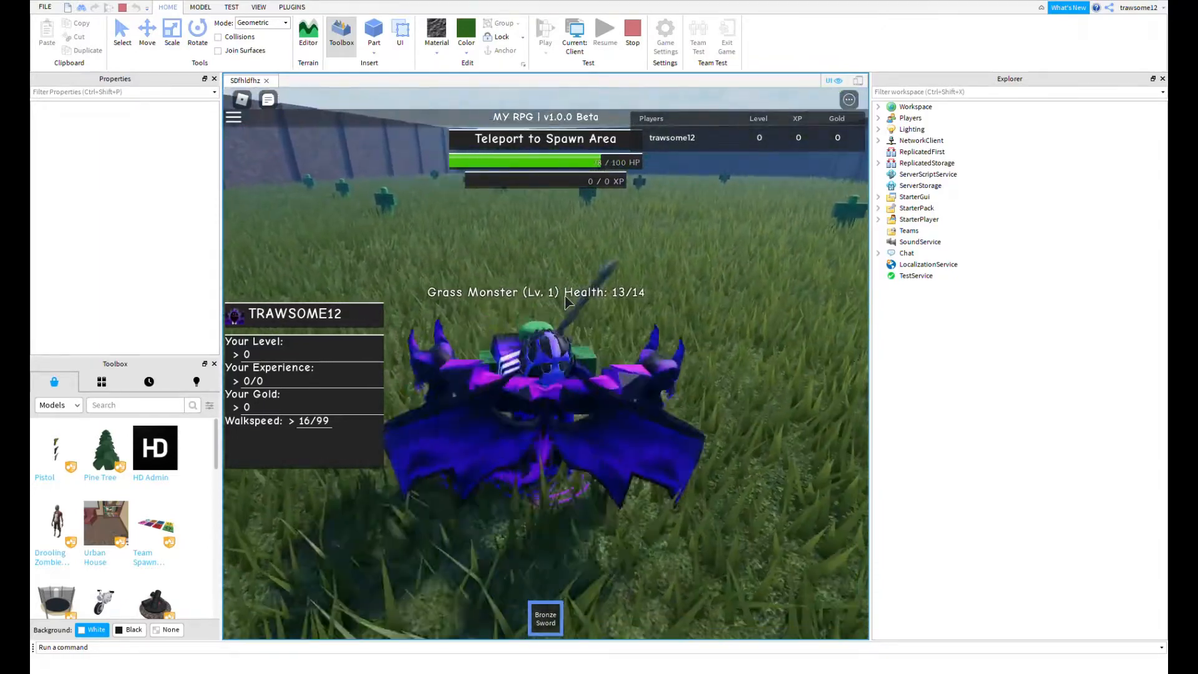
click(565, 302)
key(d)
click(566, 302)
key(w)
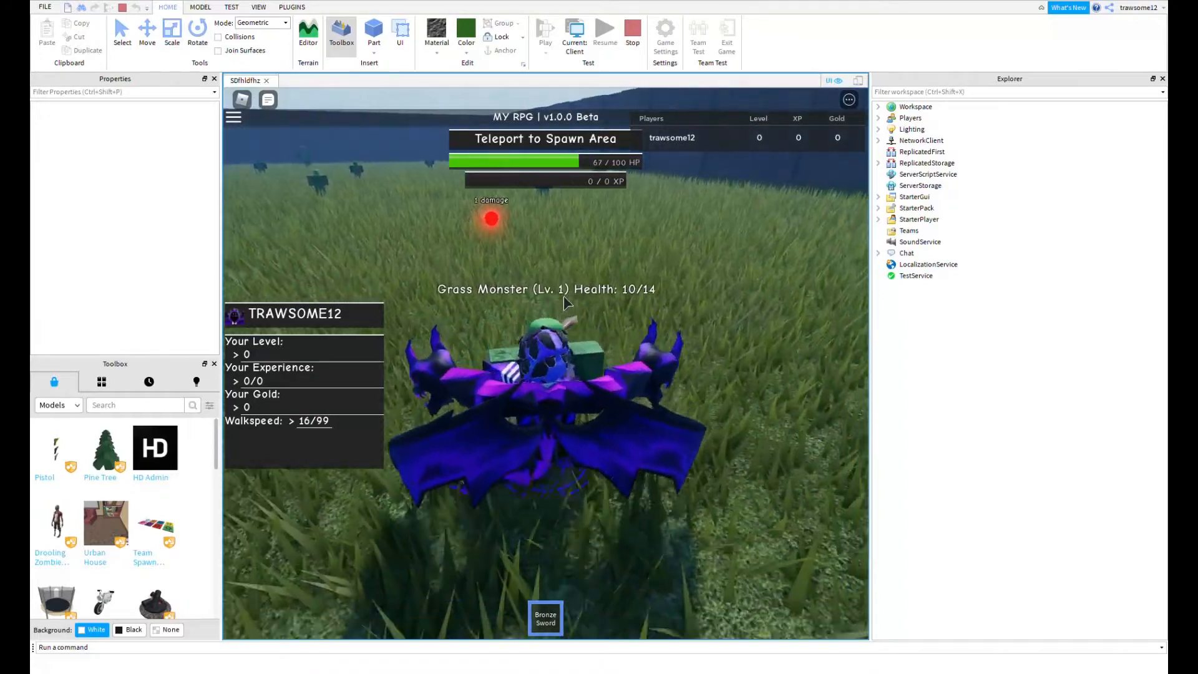
mouse_move(653, 304)
right_down()
mouse_move(623, 305)
mouse_move(693, 350)
mouse_move(652, 303)
right_up()
click(652, 304)
click(653, 304)
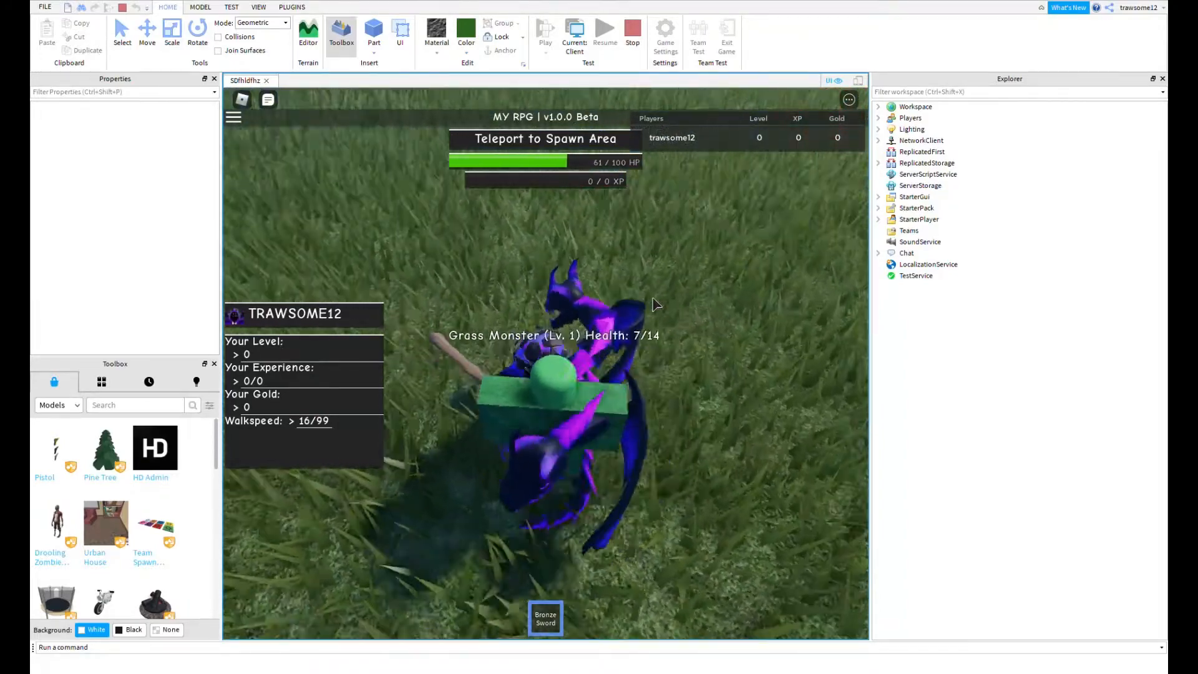
click(646, 304)
key(w)
click(647, 304)
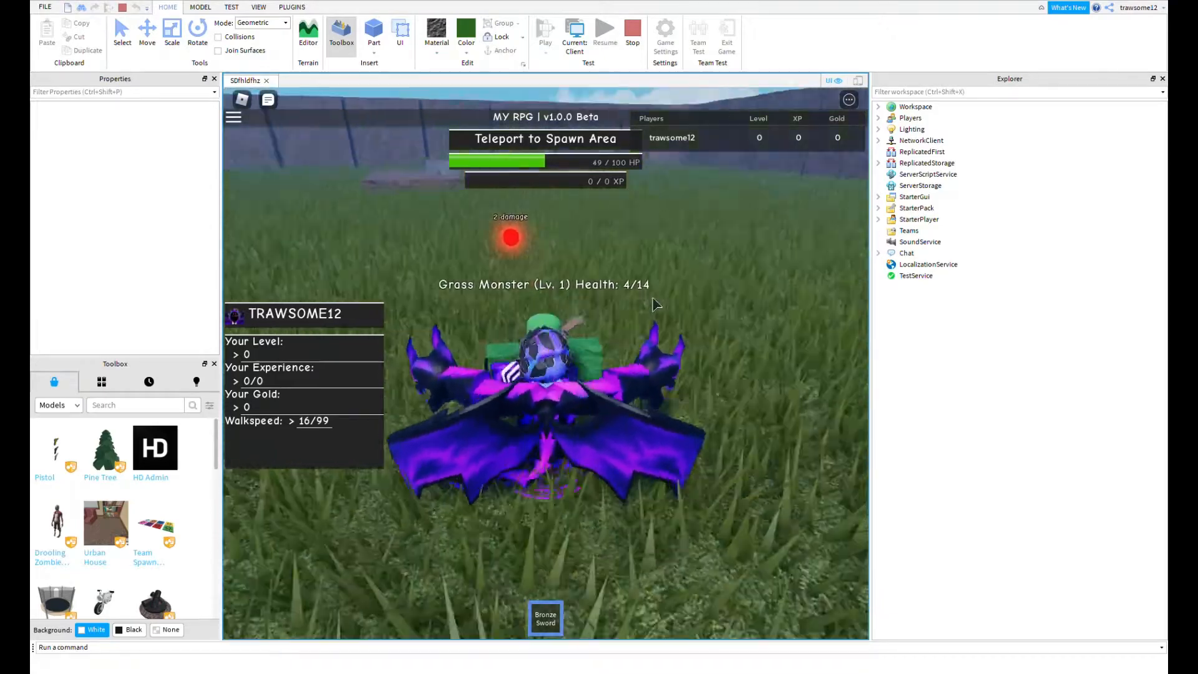
click(652, 304)
click(652, 304)
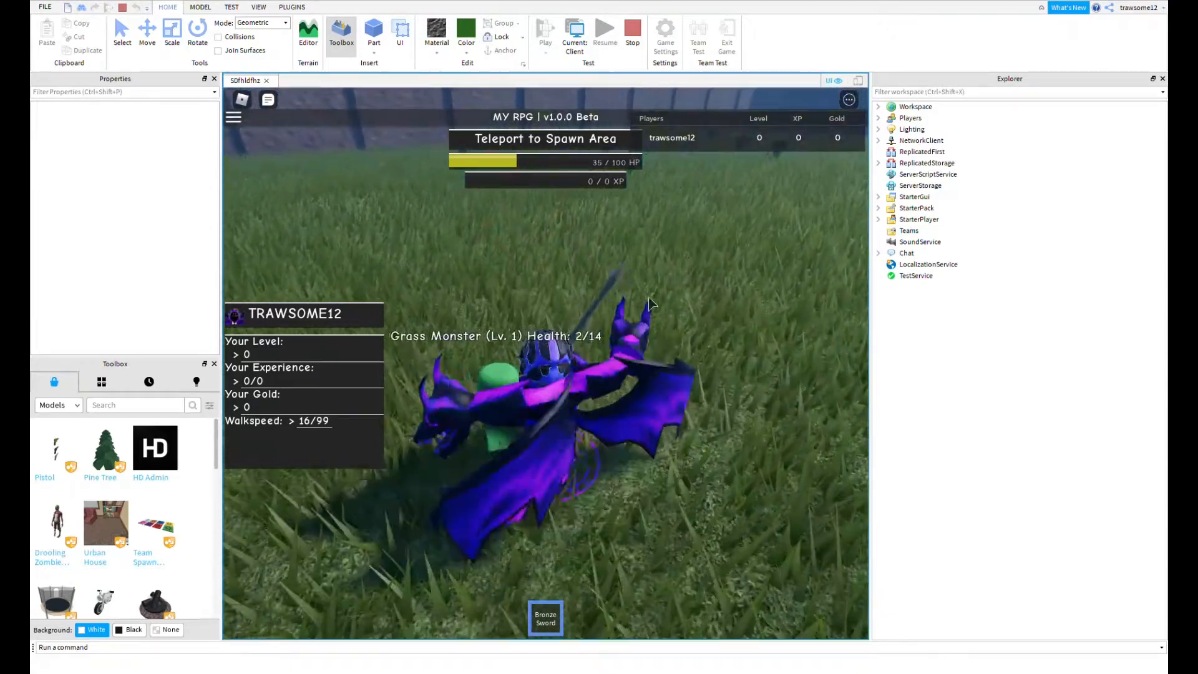
key(w)
key(1)
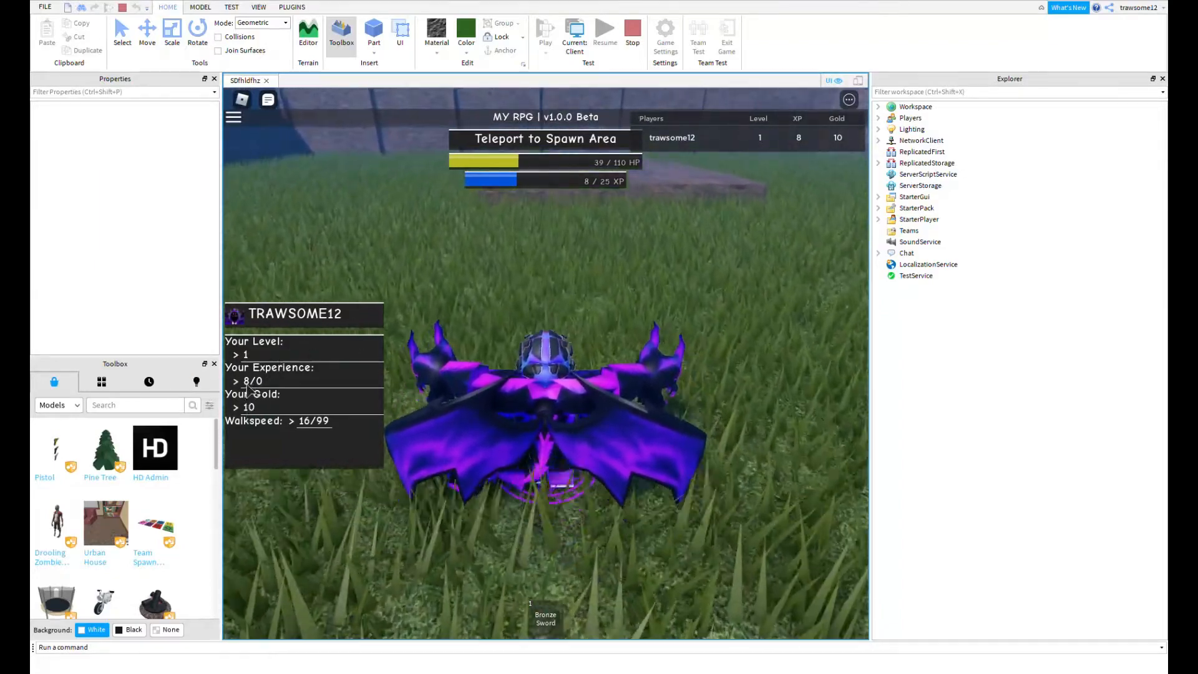
- Walk the character back to the Healing Fountain and test its healing
key(w)
right_drag(514, 307, 523, 301)
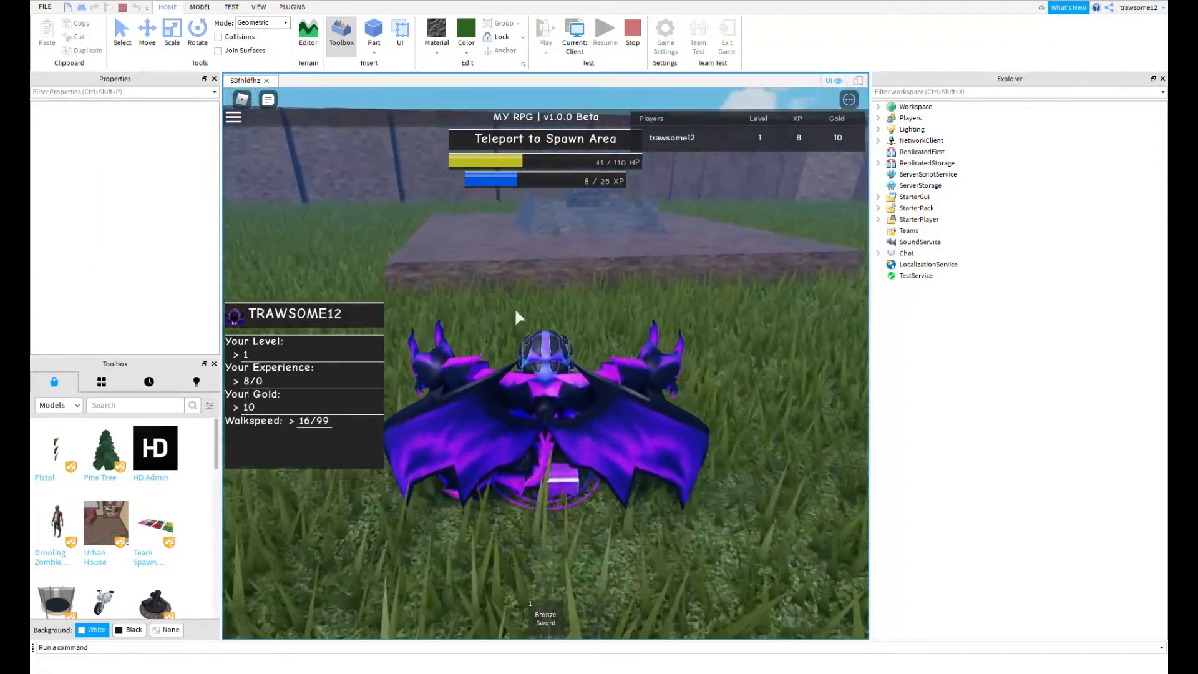
key(w)
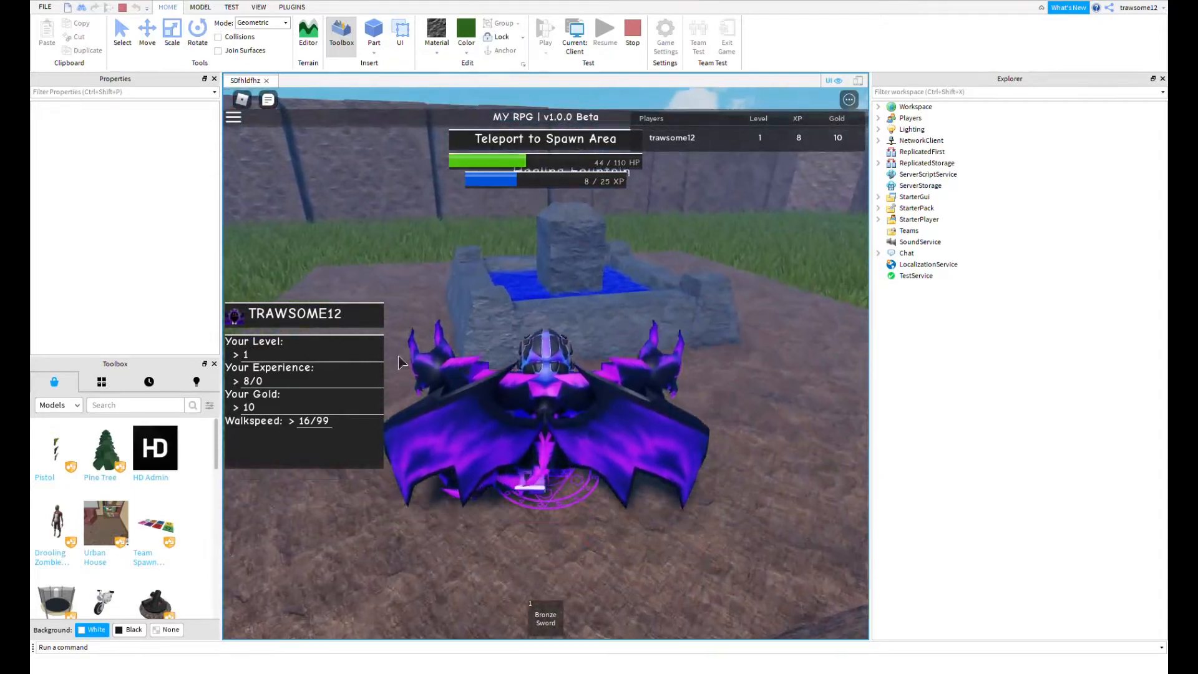
key(s)
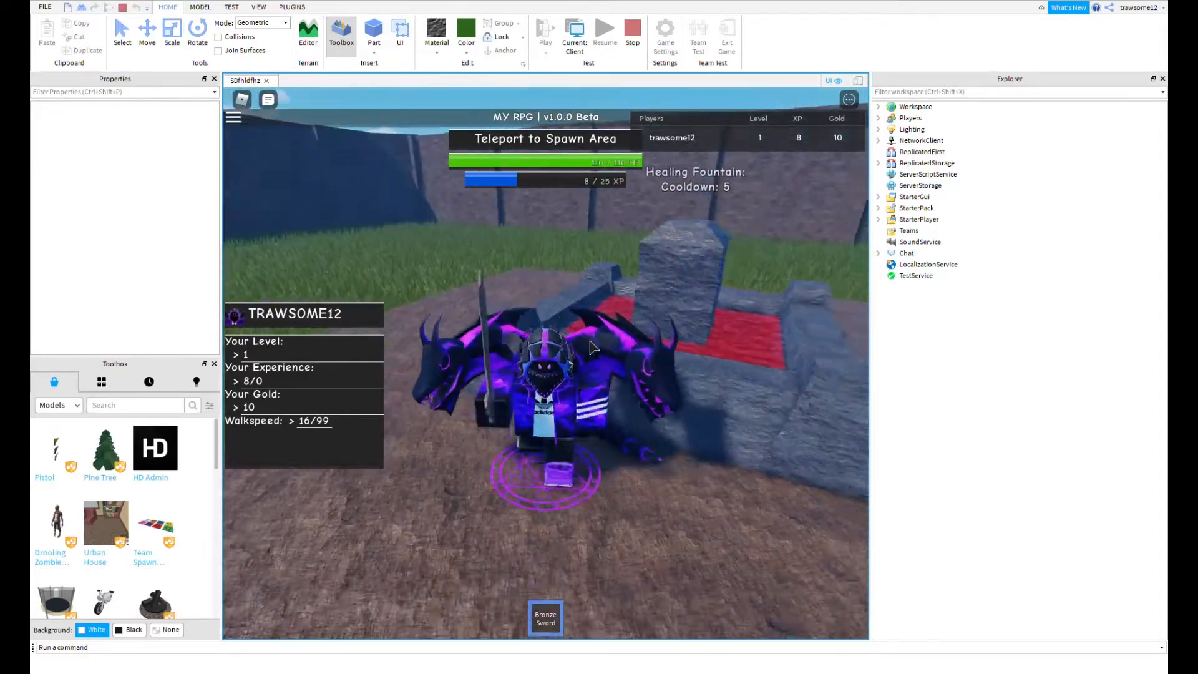
- Walk back into the monster field and approach an Elite Grass Monster with the Bronze Sword equipped
key(w)
right_drag(589, 338, 647, 316)
key(d)
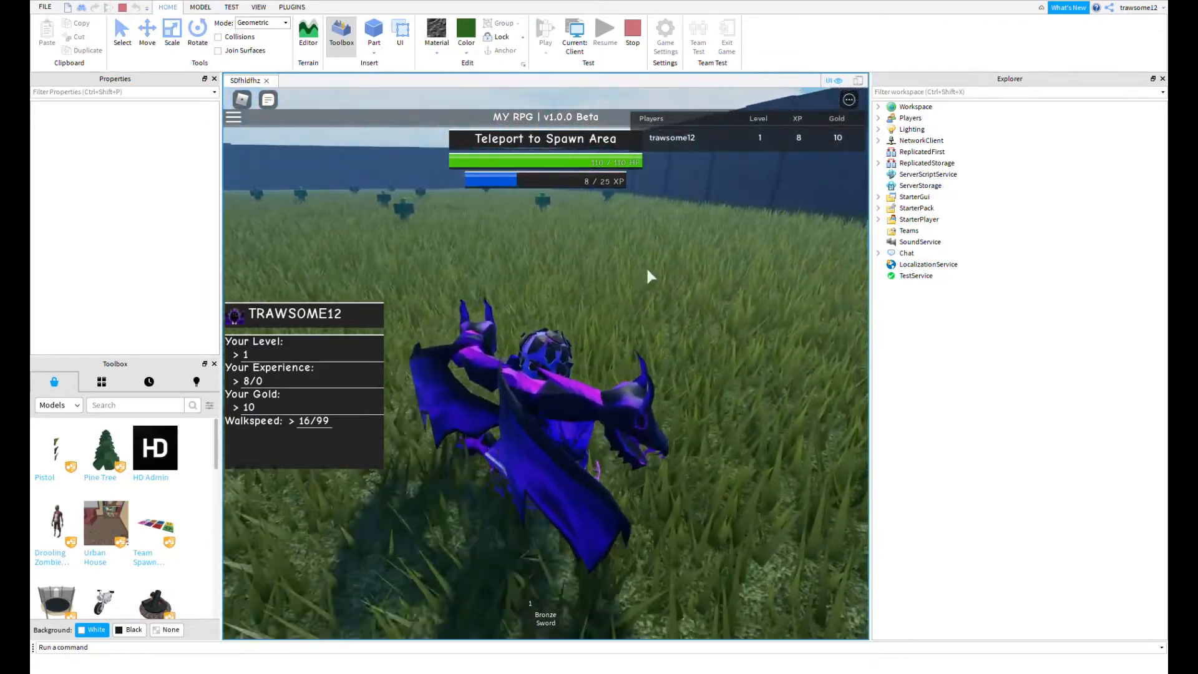
key(1)
key(1)
right_drag(646, 270, 626, 283)
key(w)
key(w)
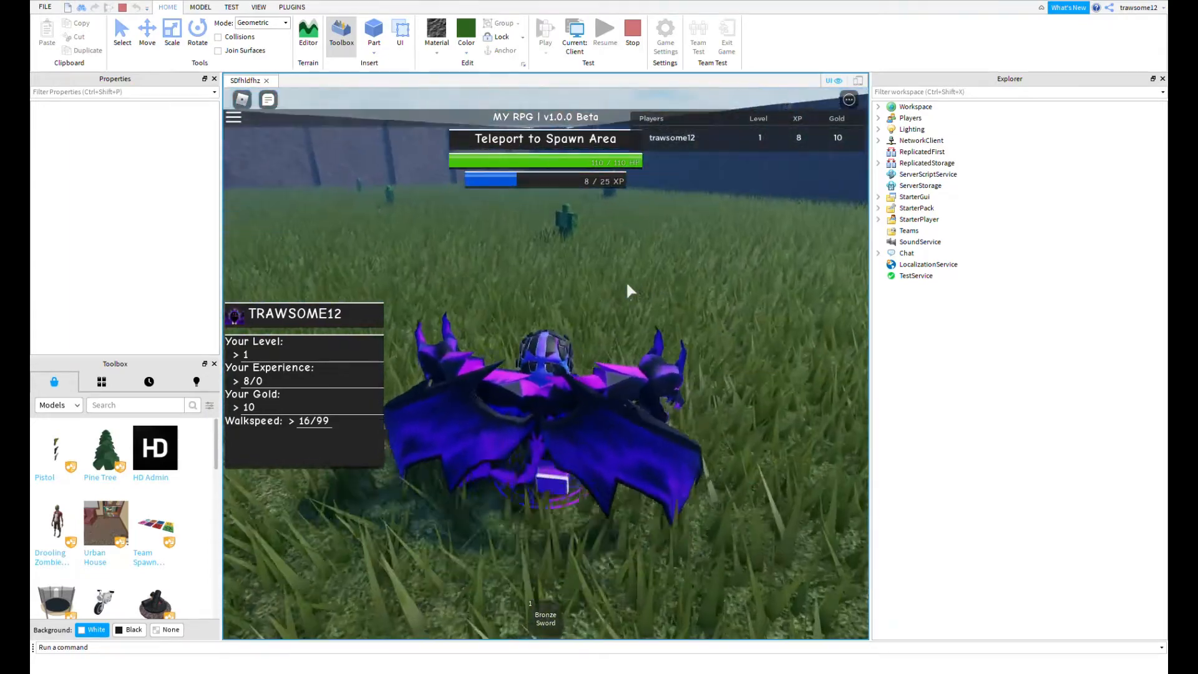
key(1)
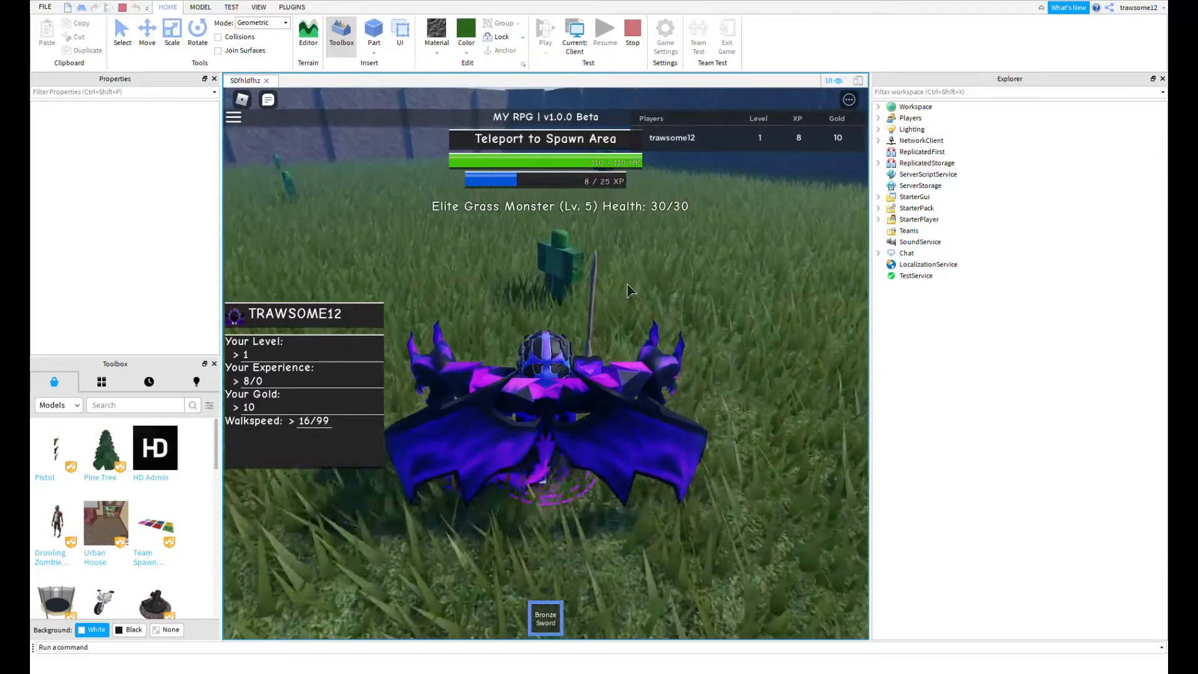
- Attack the Elite Grass Monster with the Bronze Sword to test its combat
click(628, 290)
mouse_move(627, 290)
right_down()
mouse_move(563, 314)
mouse_move(561, 303)
right_up()
click(630, 285)
click(631, 285)
click(631, 285)
click(632, 286)
click(615, 297)
click(614, 297)
click(561, 312)
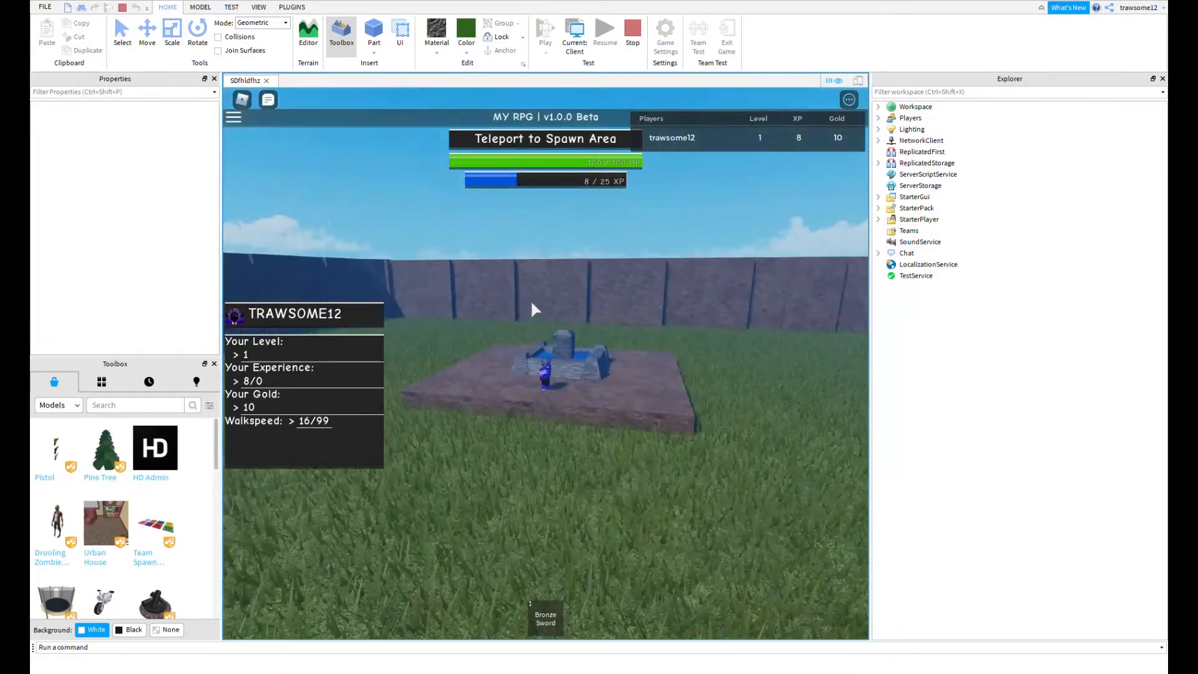
- Finish checking the area around the Healing Fountain in the playtest and stop the test
key(w)
right_drag(605, 341, 591, 340)
scroll(589, 335, up, 5)
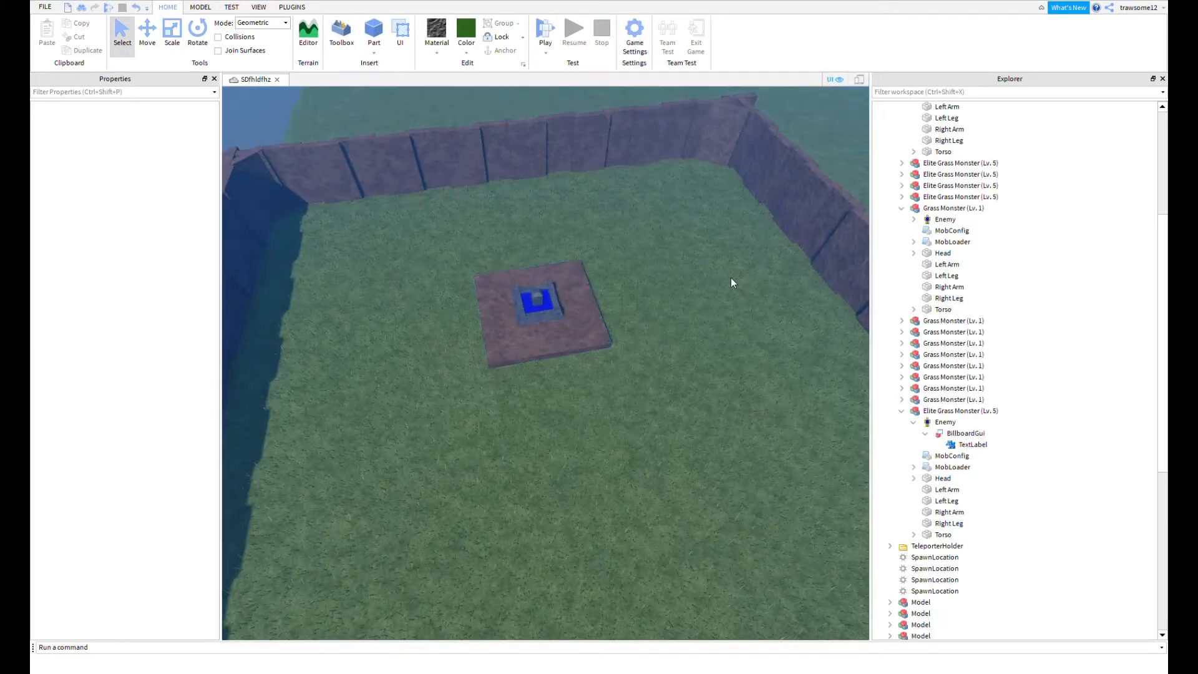
key(w)
right_drag(711, 284, 711, 284)
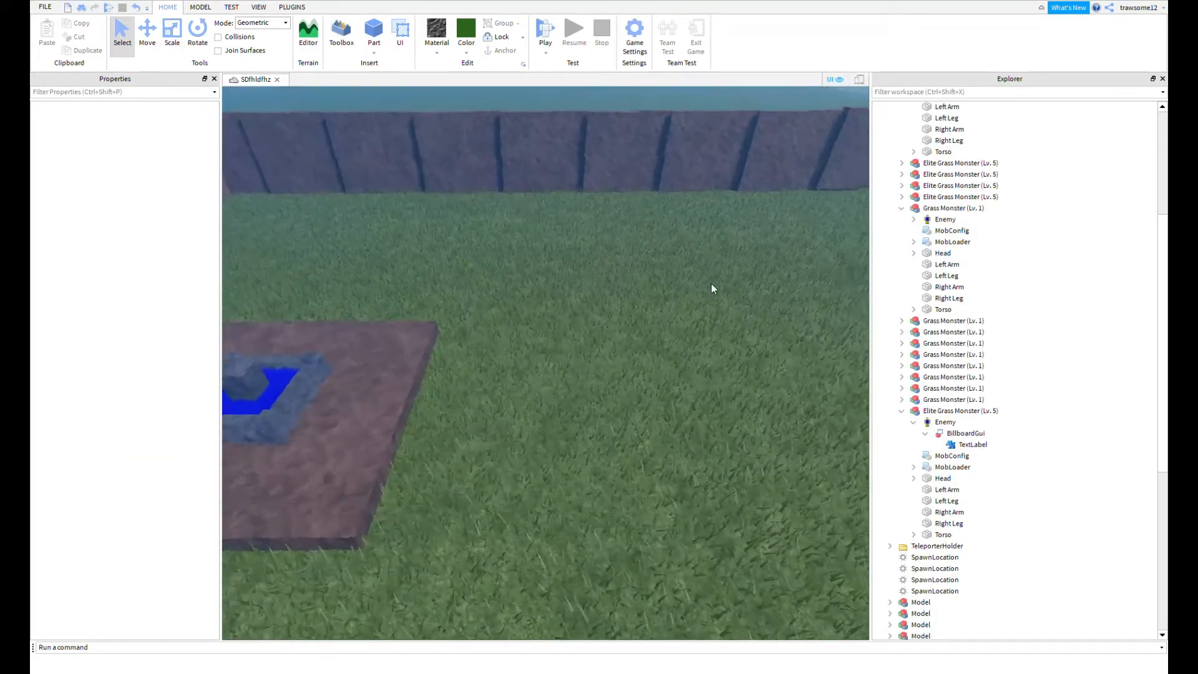
- Insert a block part and place it on the grass beside the Healing Fountain's base
key(w)
key(a)
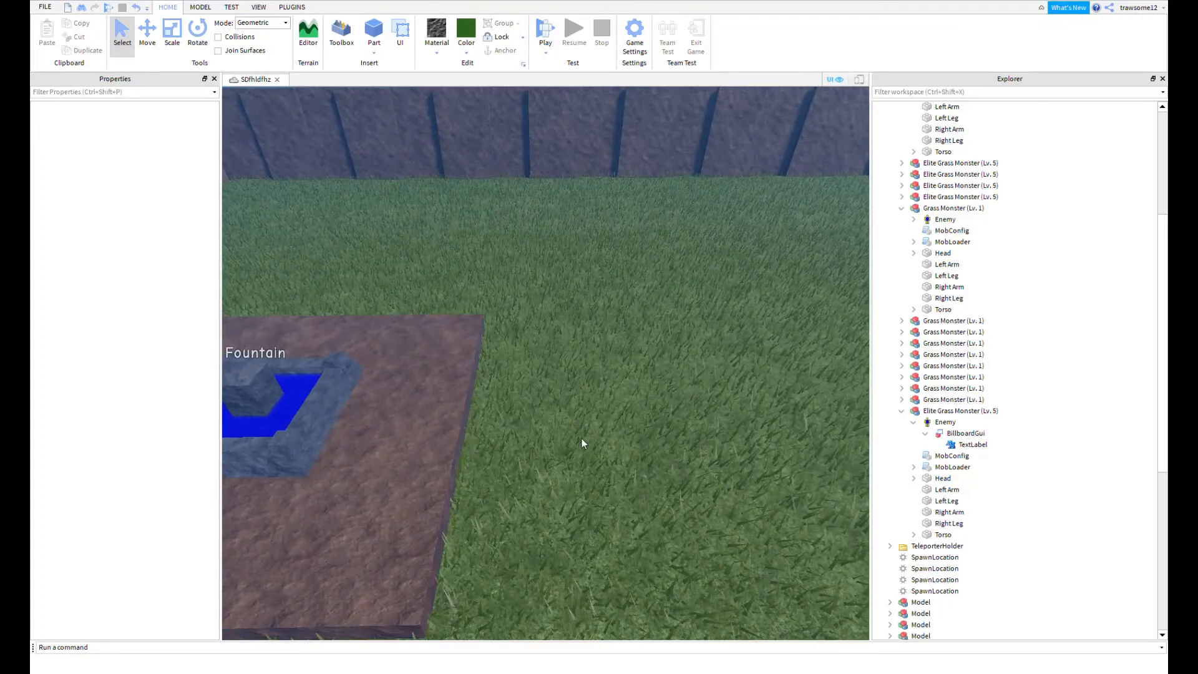
scroll(620, 371, up, 5)
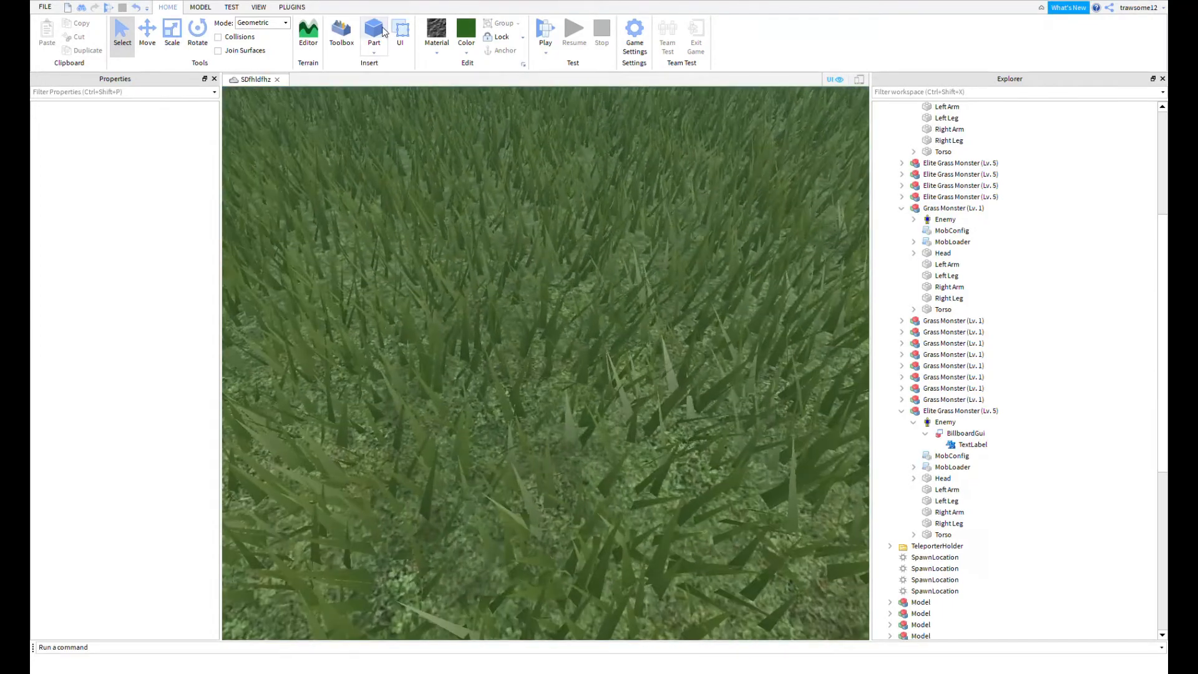
click(373, 31)
scroll(543, 142, down, 5)
drag(616, 333, 620, 329)
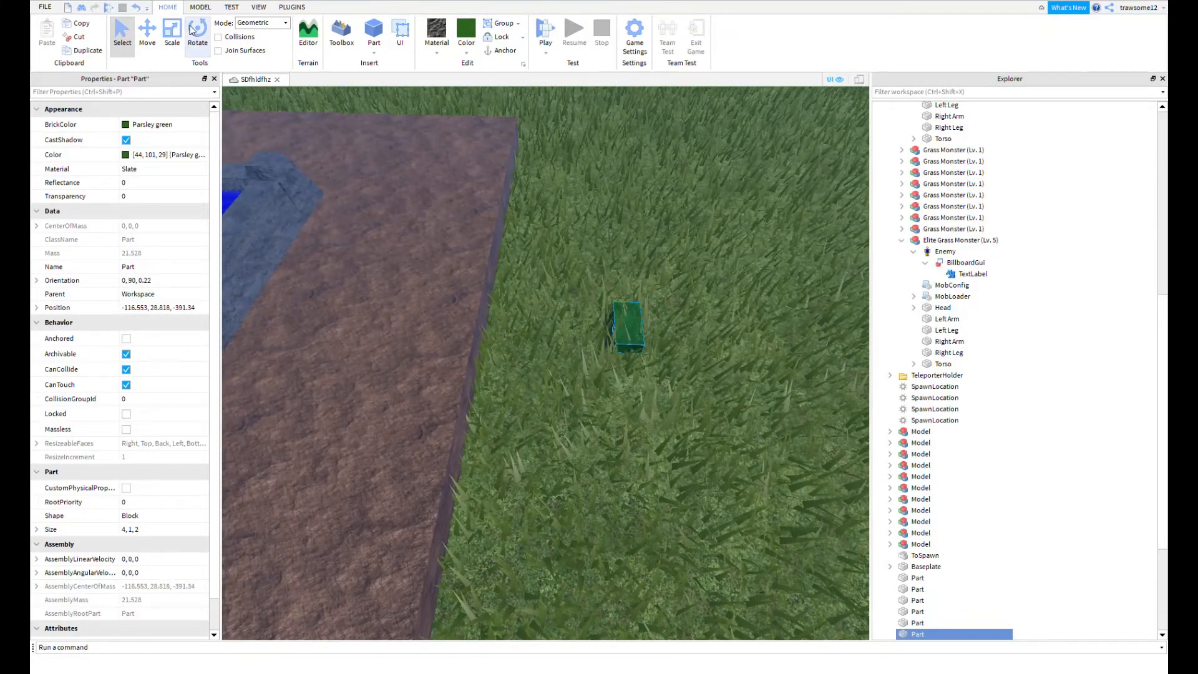
- Color the new part Brown and scale it into a flat strip about 9.5 × 0.05 × 2 studs beside the fountain base
click(639, 335)
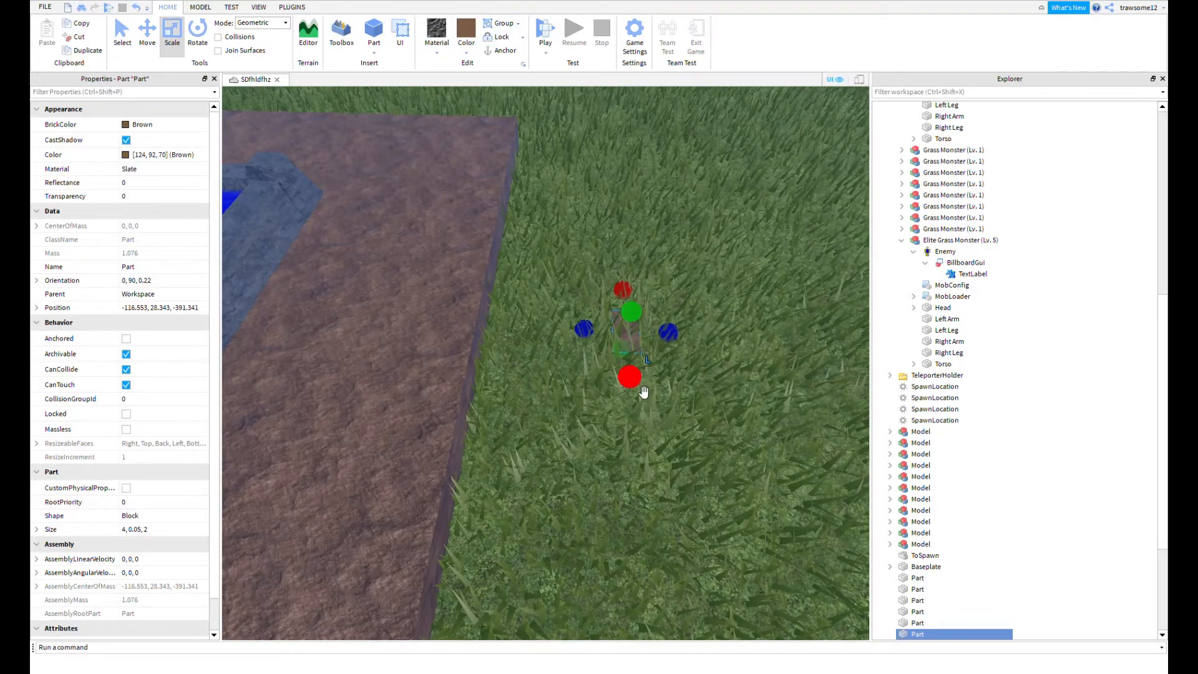
key(f)
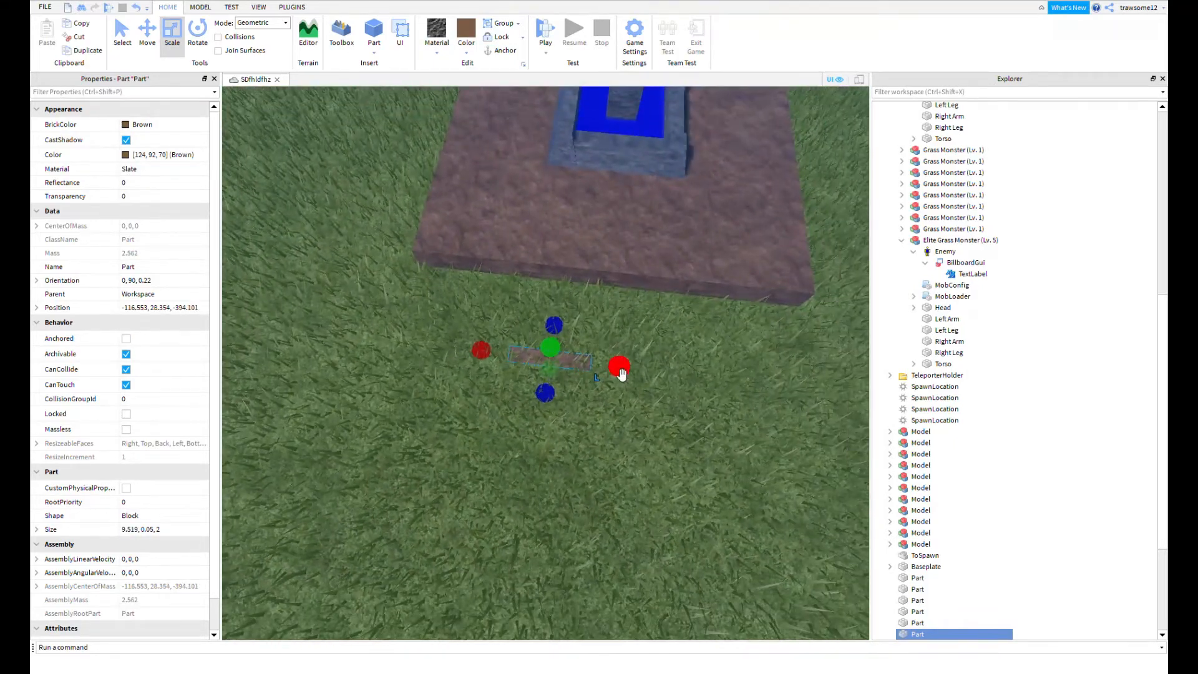
click(803, 338)
- Try to bridge the fountain base's edge and the brown strip using GapFill with BestGuess thickness
scroll(457, 121, up, 4)
click(292, 7)
right_drag(498, 164, 499, 163)
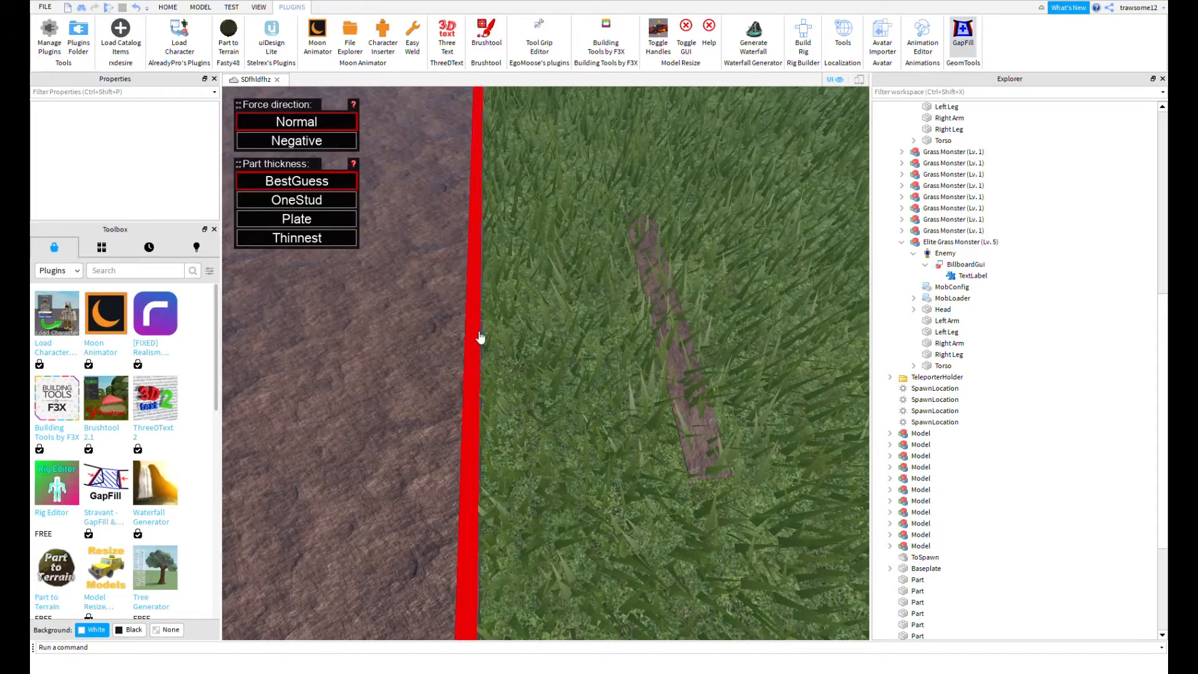
right_drag(521, 238, 521, 237)
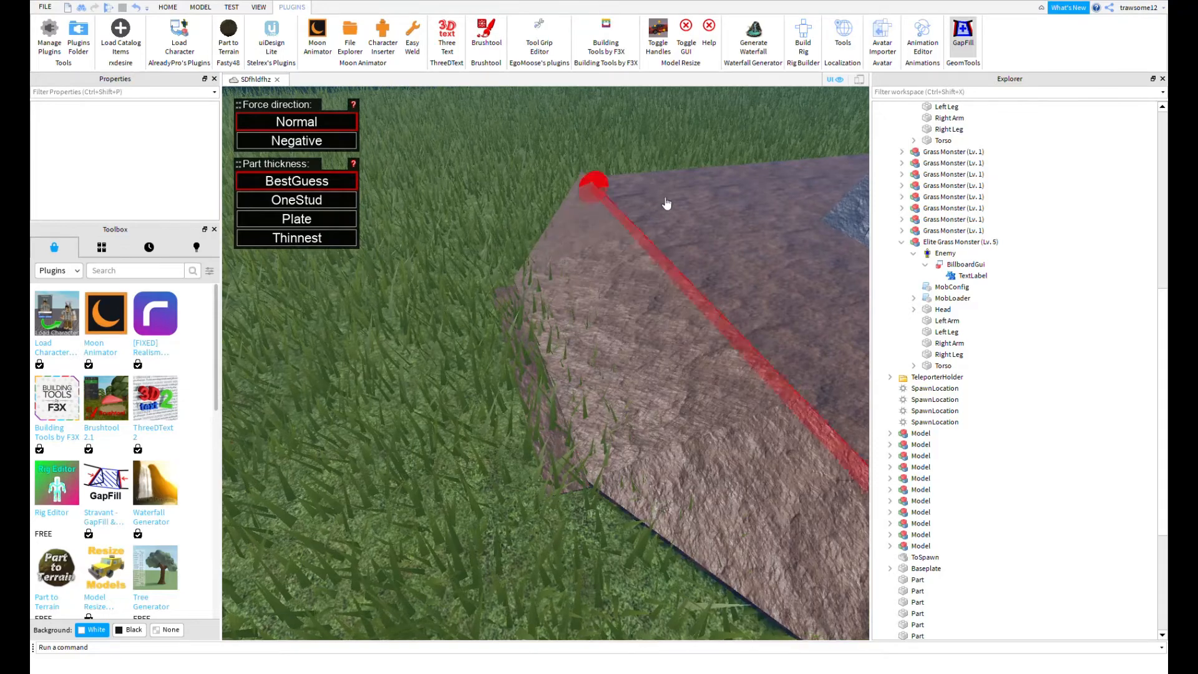
right_drag(599, 147, 599, 147)
right_drag(756, 190, 756, 190)
right_drag(625, 223, 627, 243)
- Try refilling the gap with OneStud thickness, switch back to BestGuess and undo the last fill
key(a)
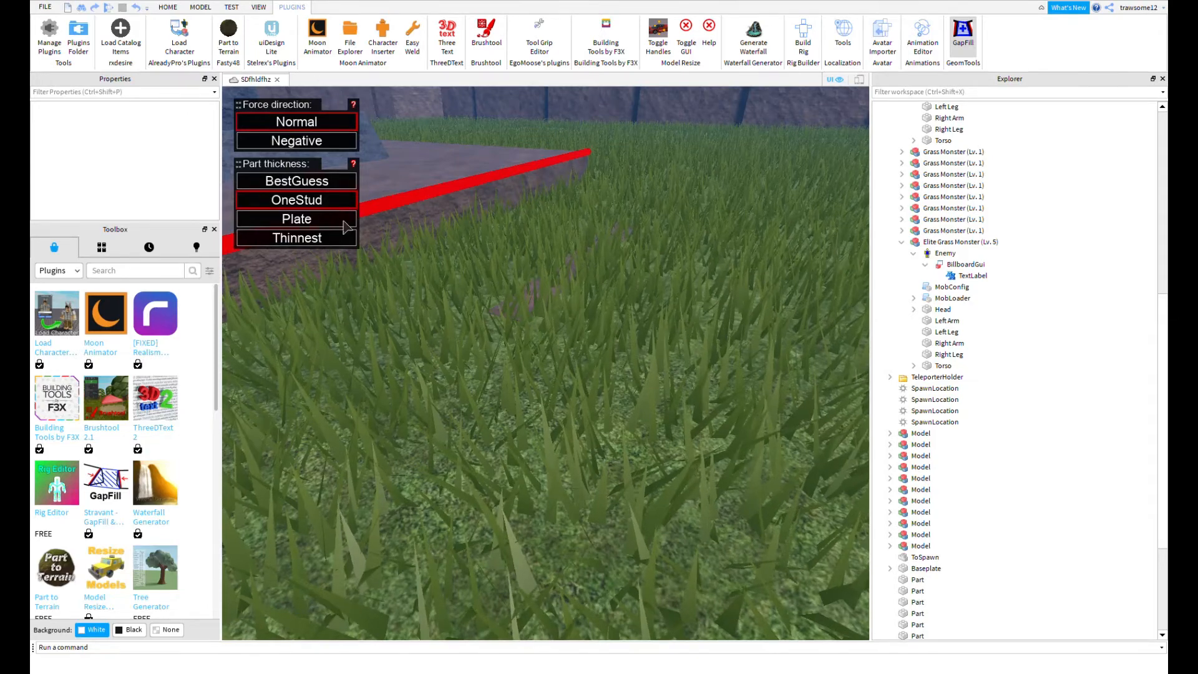
click(538, 293)
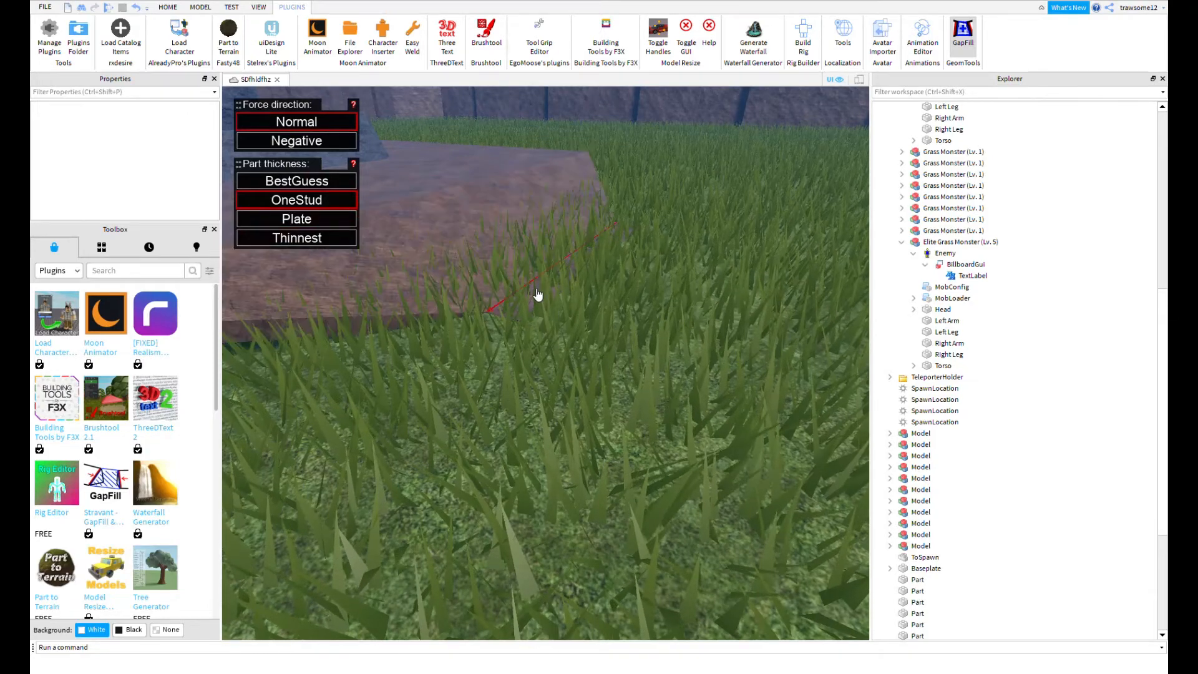
right_drag(539, 293, 538, 293)
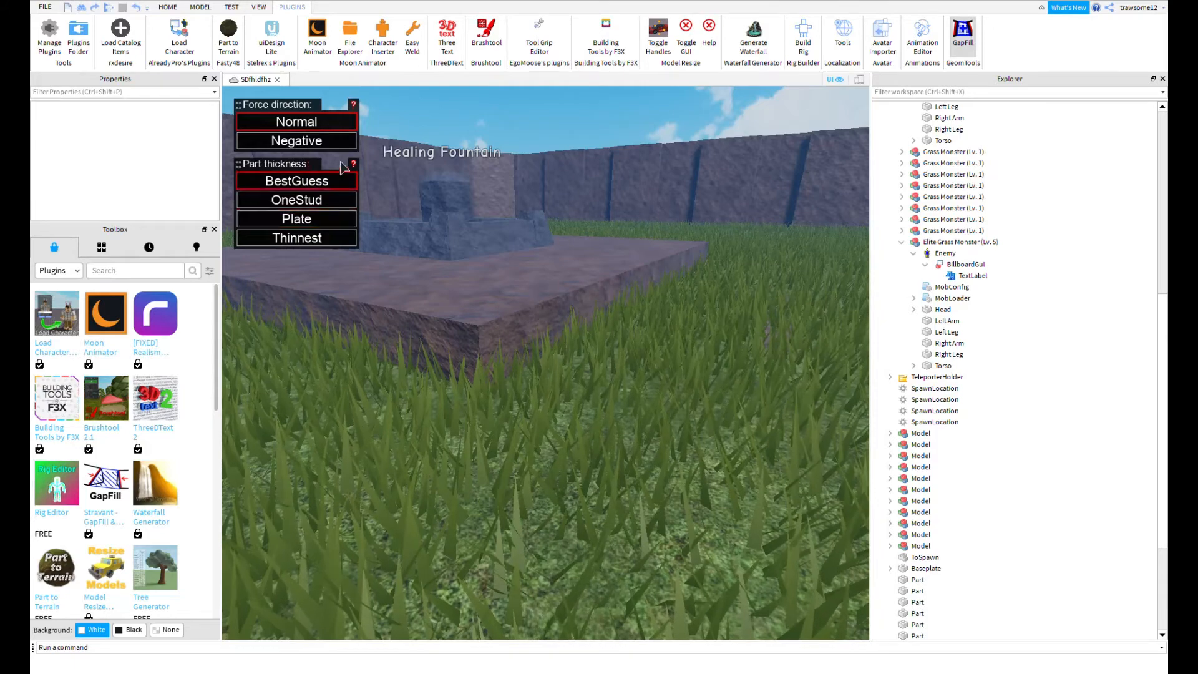
click(774, 336)
right_drag(776, 307, 766, 310)
key(ctrl+z)
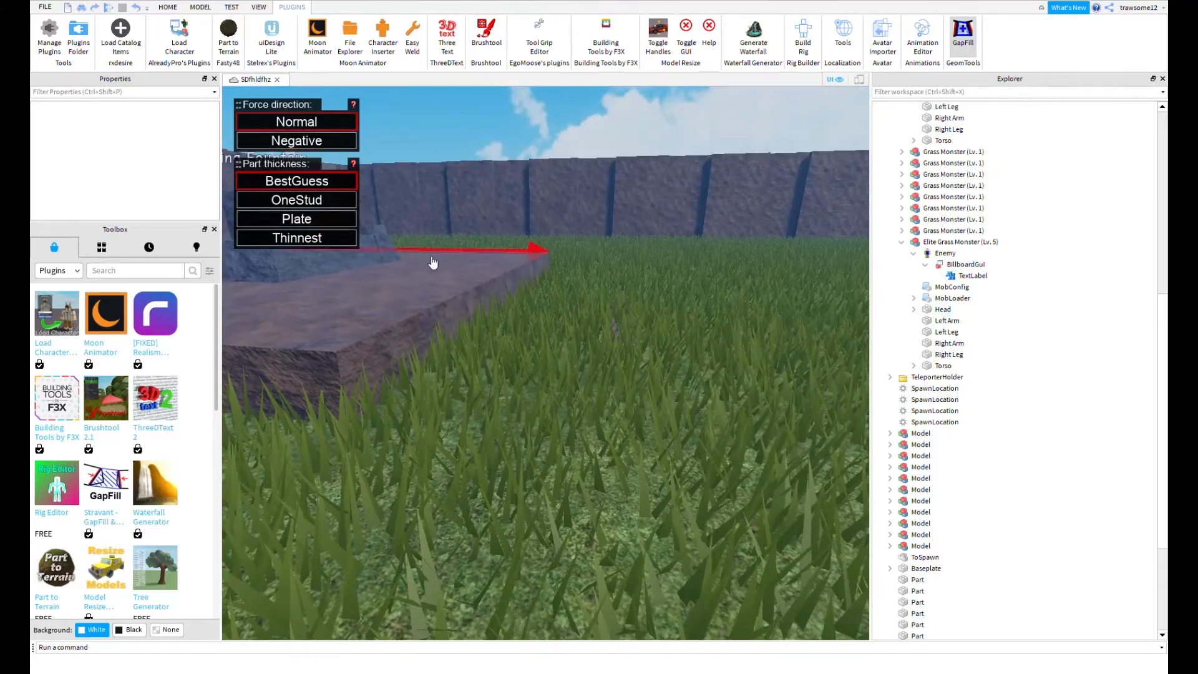
- Fill the gap between the fountain base's edge and the brown strip with BestGuess thickness, and exit GapFill
click(615, 334)
scroll(618, 330, down, 3)
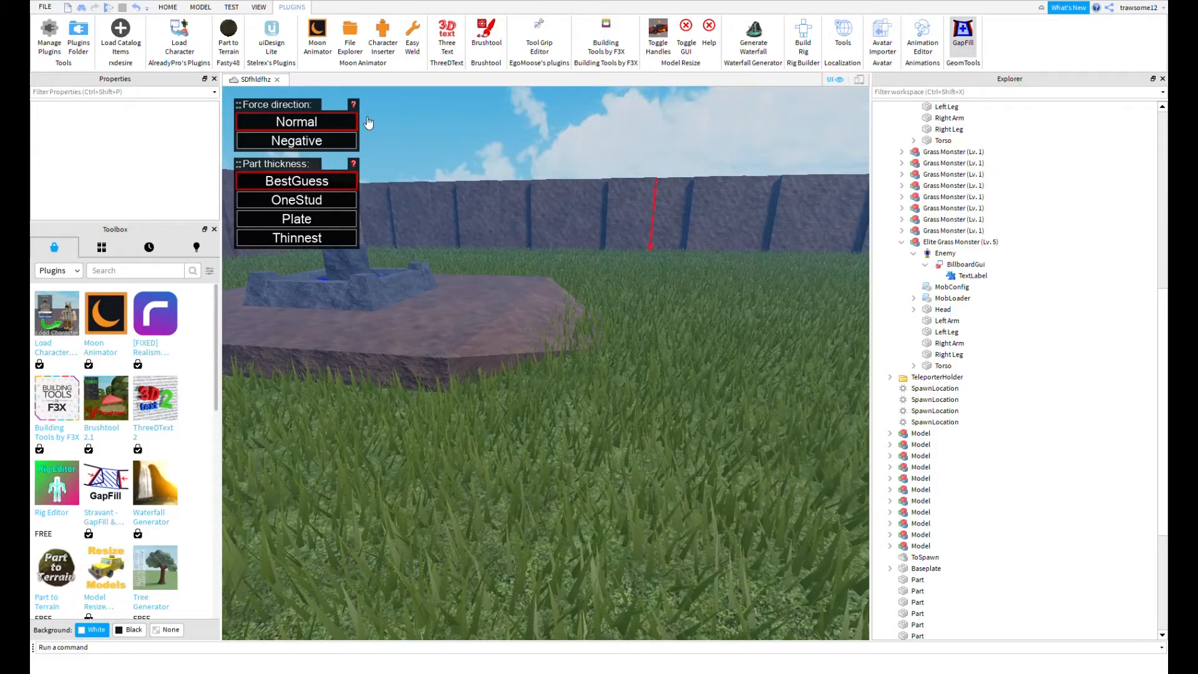
click(962, 31)
scroll(672, 289, up, 10)
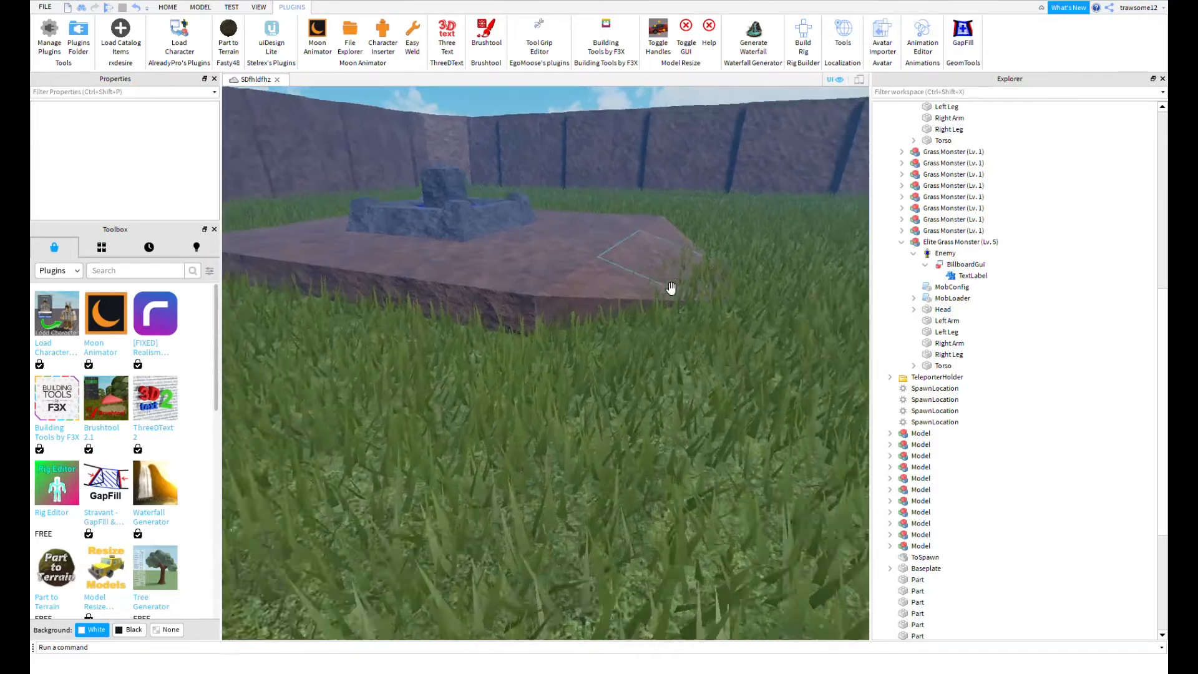
right_drag(666, 282, 665, 282)
scroll(666, 282, down, 10)
key(s)
key(w)
key(a)
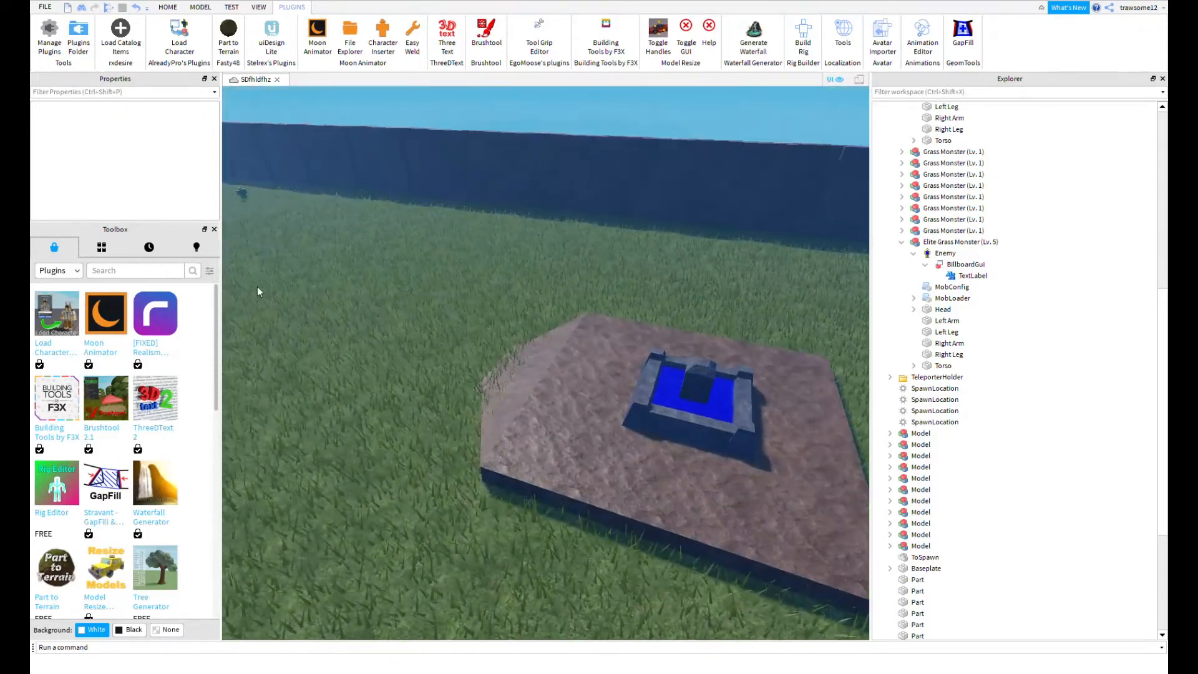
- Close the Toolbox and select the Sword Shop model in the dark area below the Grasslands
click(214, 230)
right_drag(365, 200, 365, 201)
right_drag(408, 280, 408, 280)
key(w)
right_drag(482, 277, 510, 257)
scroll(507, 271, up, 10)
scroll(549, 286, down, 6)
right_drag(584, 445, 584, 445)
scroll(584, 445, up, 5)
scroll(632, 360, down, 3)
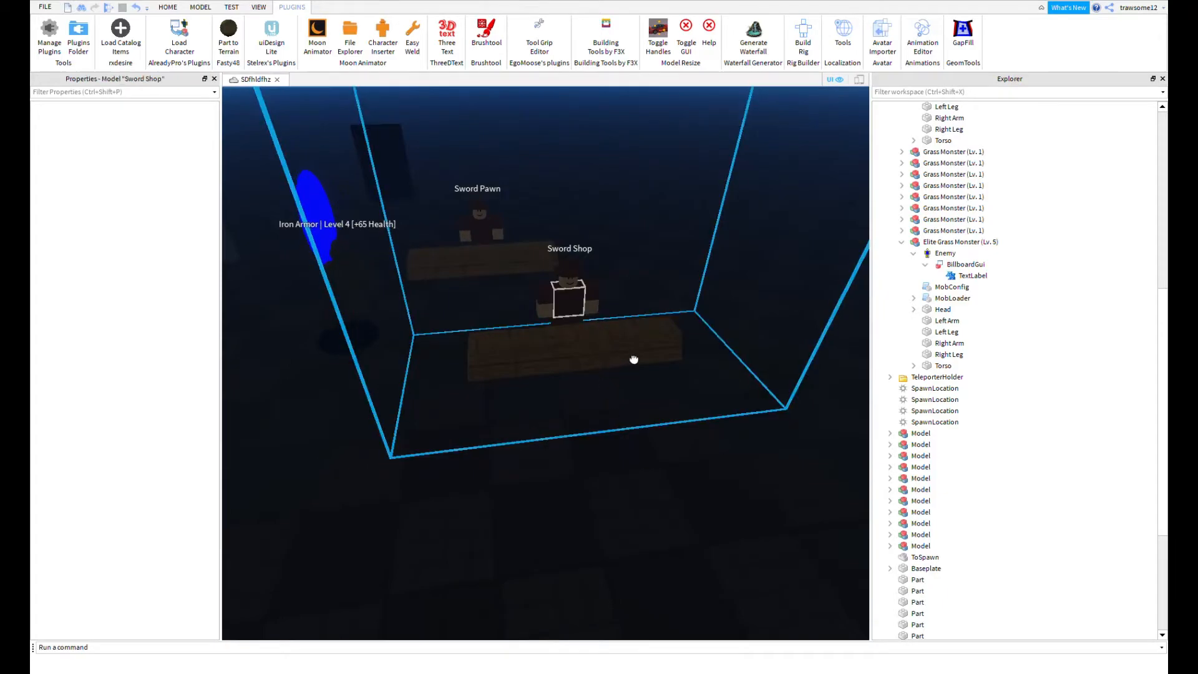
click(633, 356)
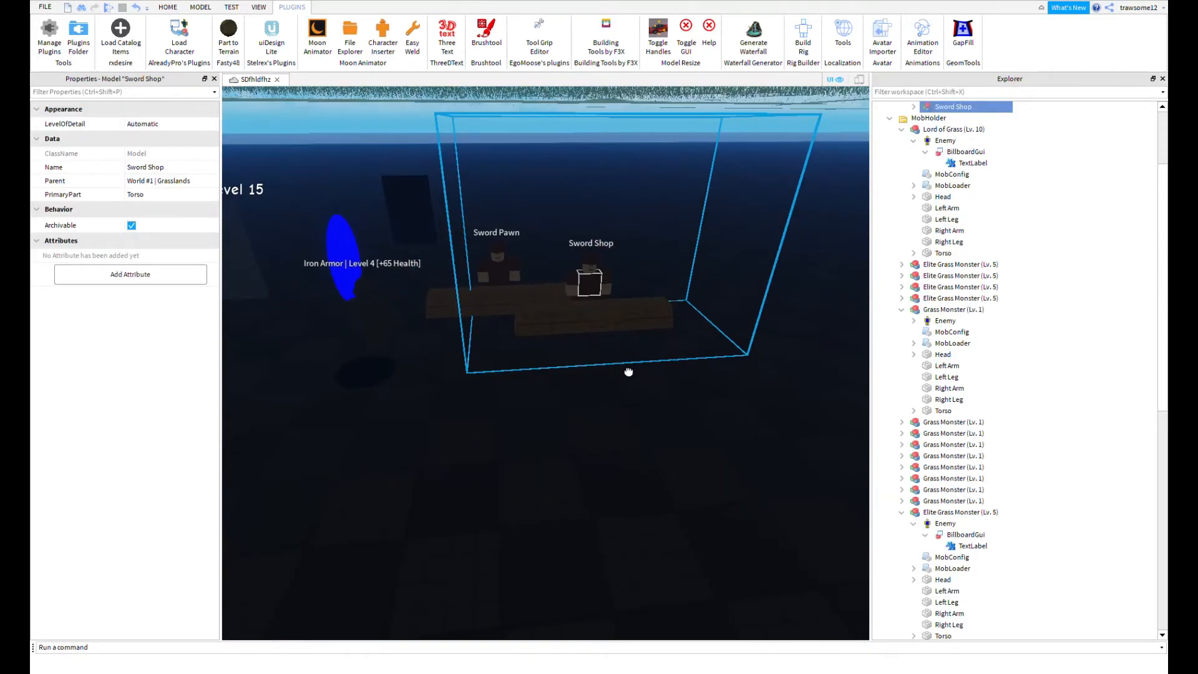
- Select the Iron Armor model and move it up onto the grass near the Grasslands wall
right_drag(628, 372, 571, 290)
scroll(580, 405, up, 4)
scroll(571, 418, up, 3)
scroll(561, 359, up, 3)
scroll(615, 328, up, 3)
right_drag(615, 328, 628, 361)
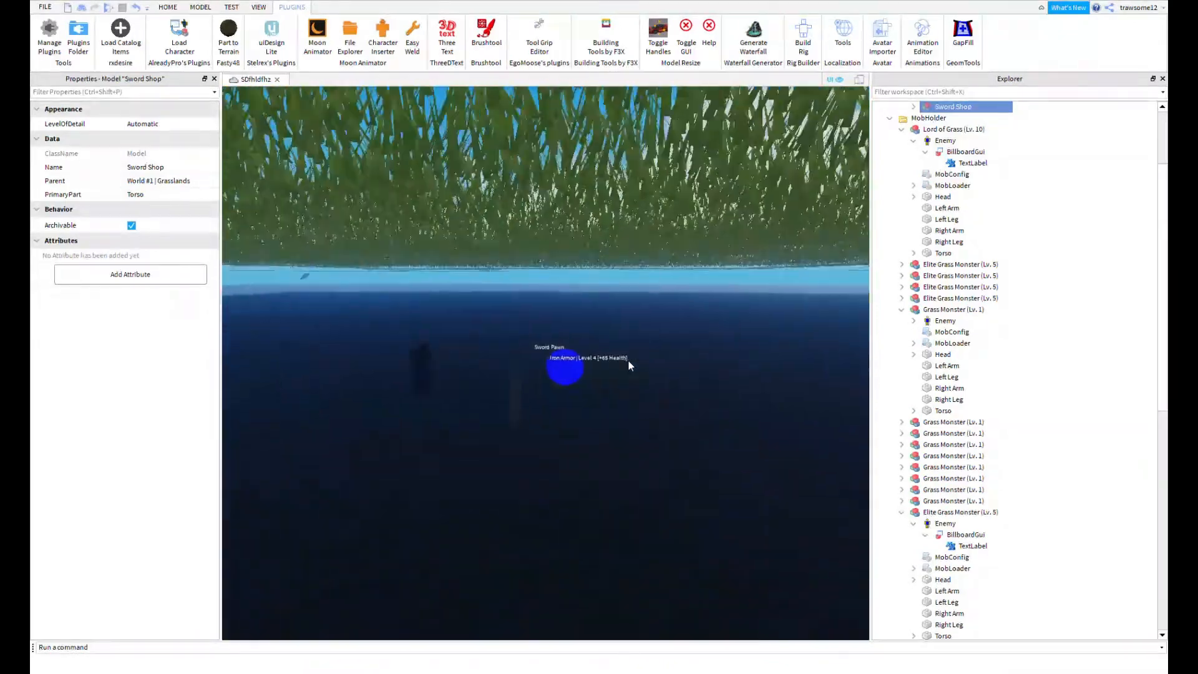
scroll(627, 360, up, 3)
click(630, 412)
right_drag(630, 413, 672, 402)
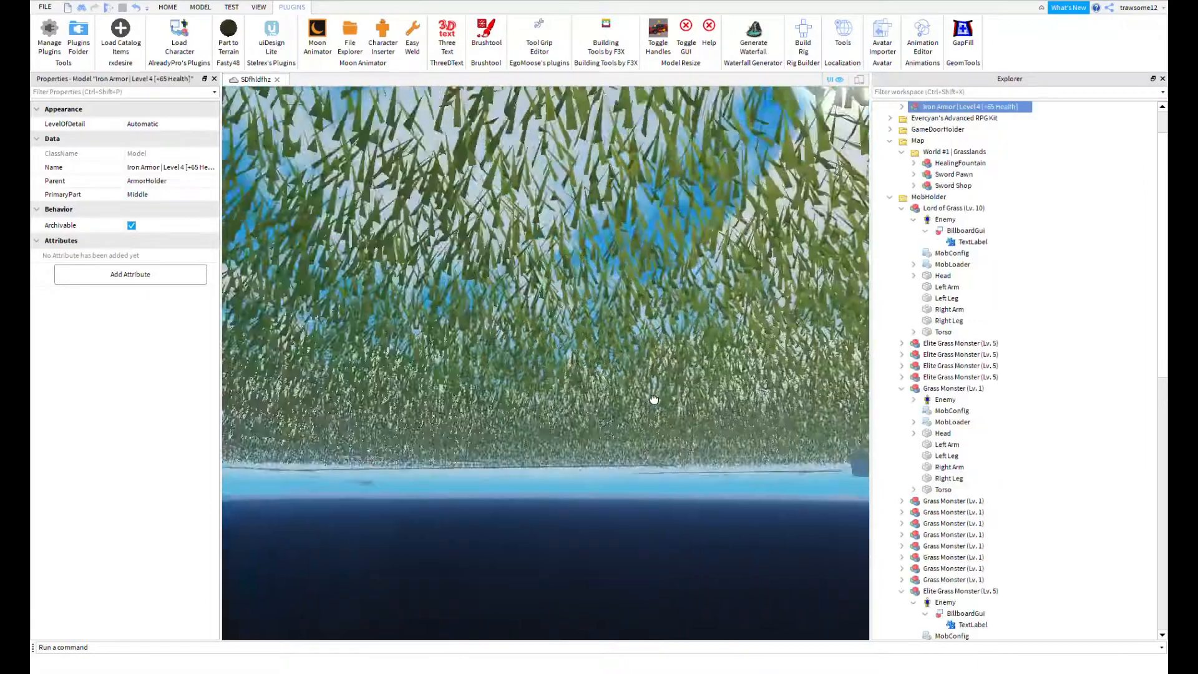
scroll(670, 400, up, 3)
scroll(671, 402, up, 3)
right_drag(535, 420, 515, 430)
scroll(514, 429, up, 5)
scroll(558, 467, up, 2)
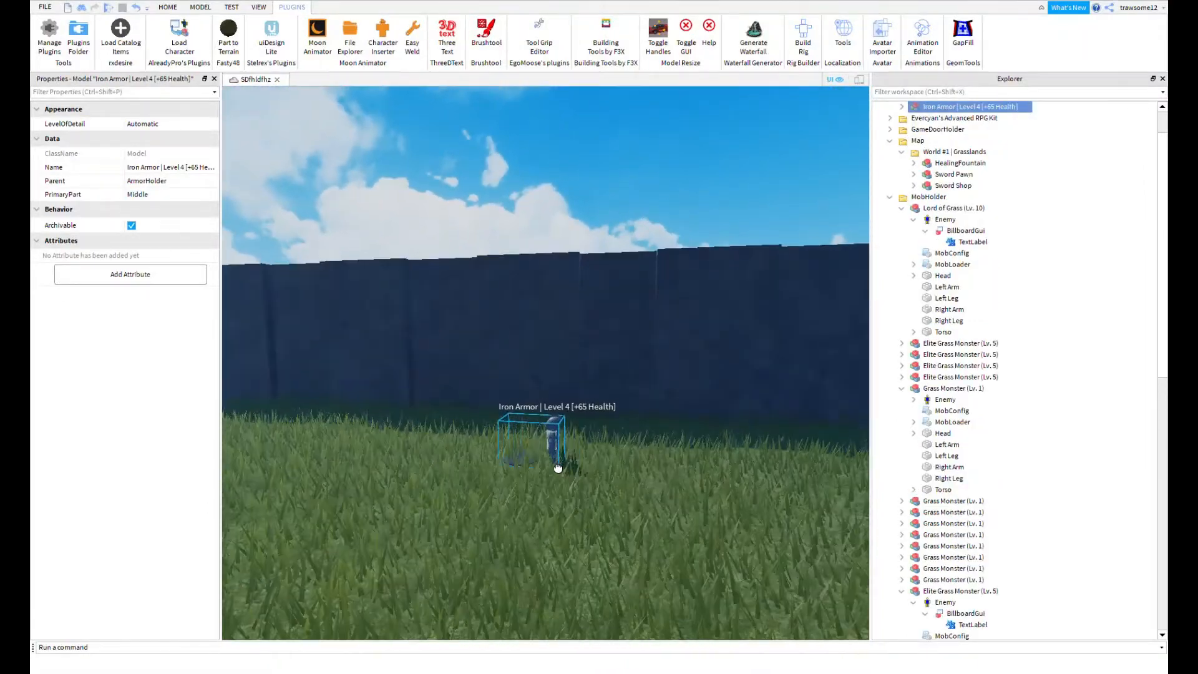
- Rename the Iron Armor model to "Bronze Armor | Level 4 [+65 Health]"
click(641, 439)
scroll(642, 439, up, 3)
right_drag(641, 439, 641, 442)
click(570, 388)
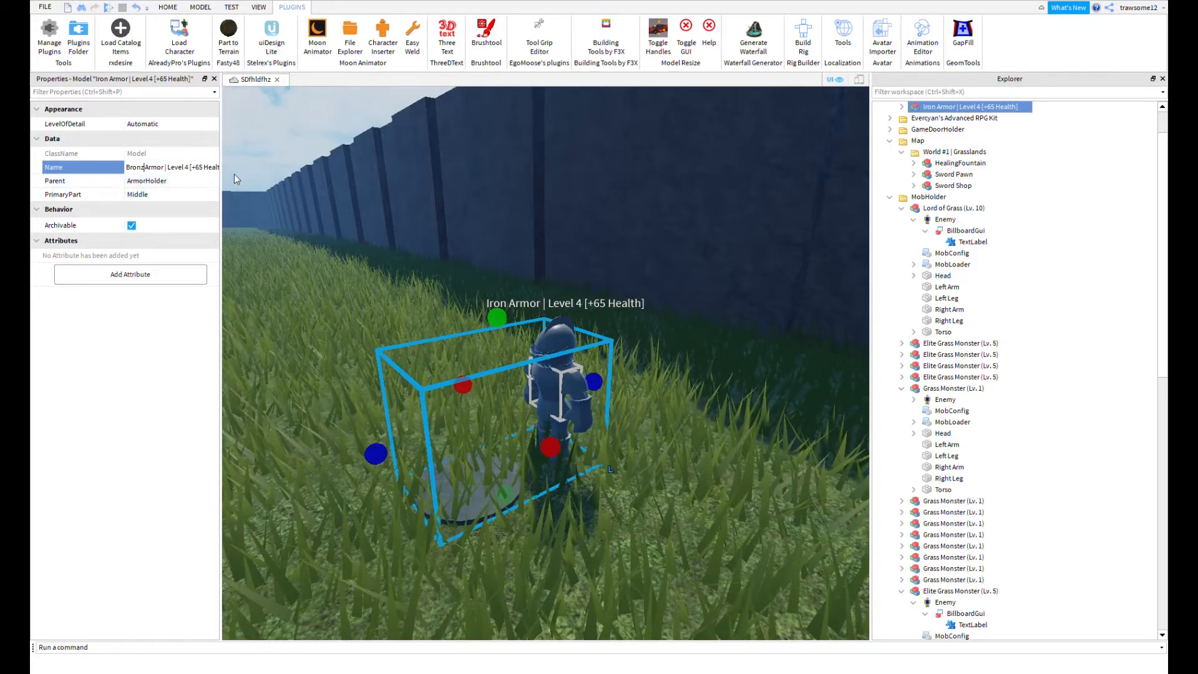
text(e)
click(166, 415)
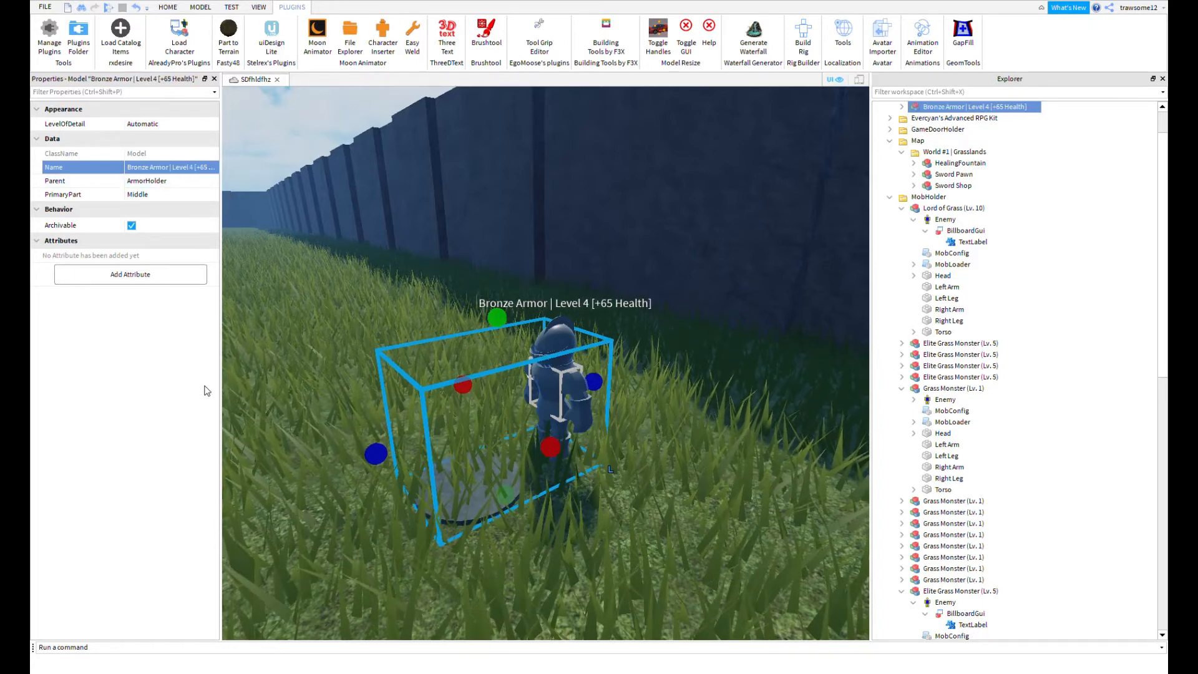
- Expand StarterPack to check the starting sword and rename the armor model to "Leather Armor | Level 4 [+30 Health]"
scroll(981, 297, down, 15)
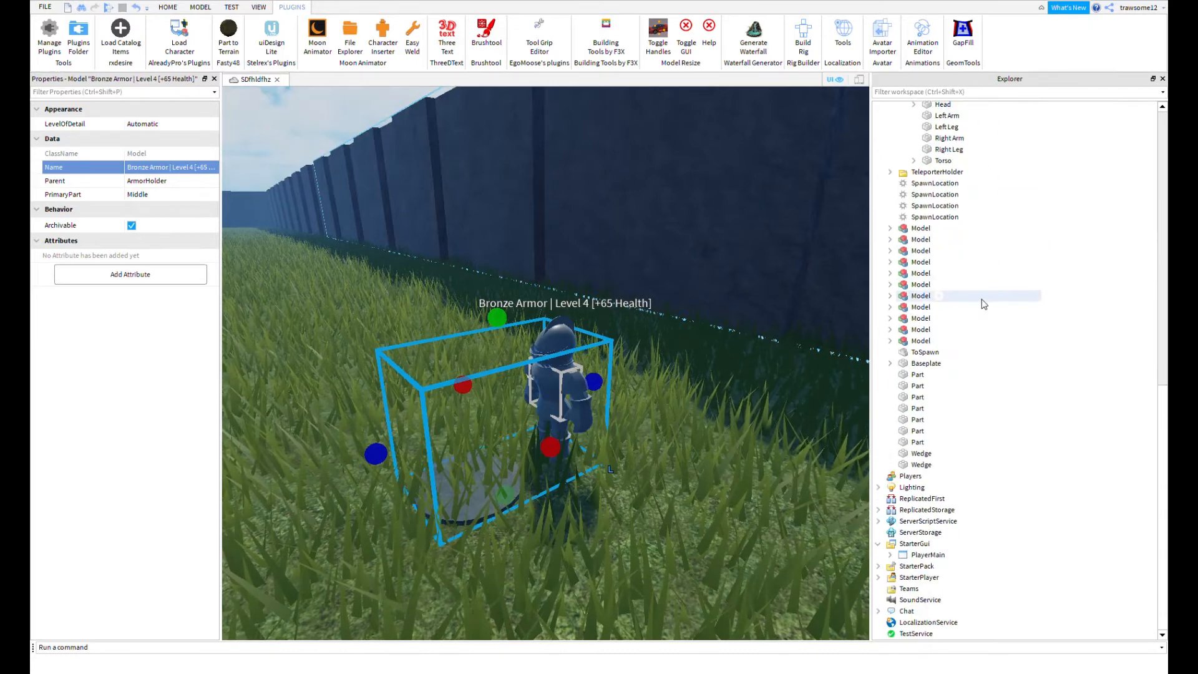
click(879, 577)
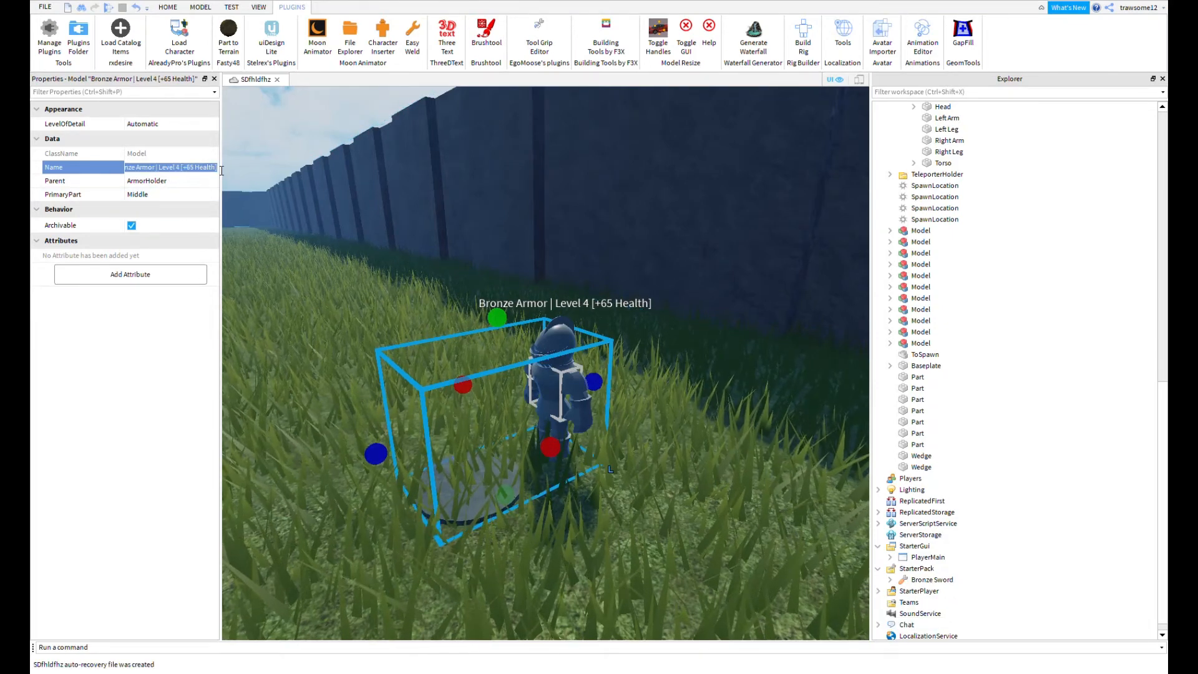
key(BackSpace)
key(BackSpace)
key(BackSpace)
key(BackSpace)
key(BackSpace)
key(BackSpace)
key(BackSpace)
key(BackSpace)
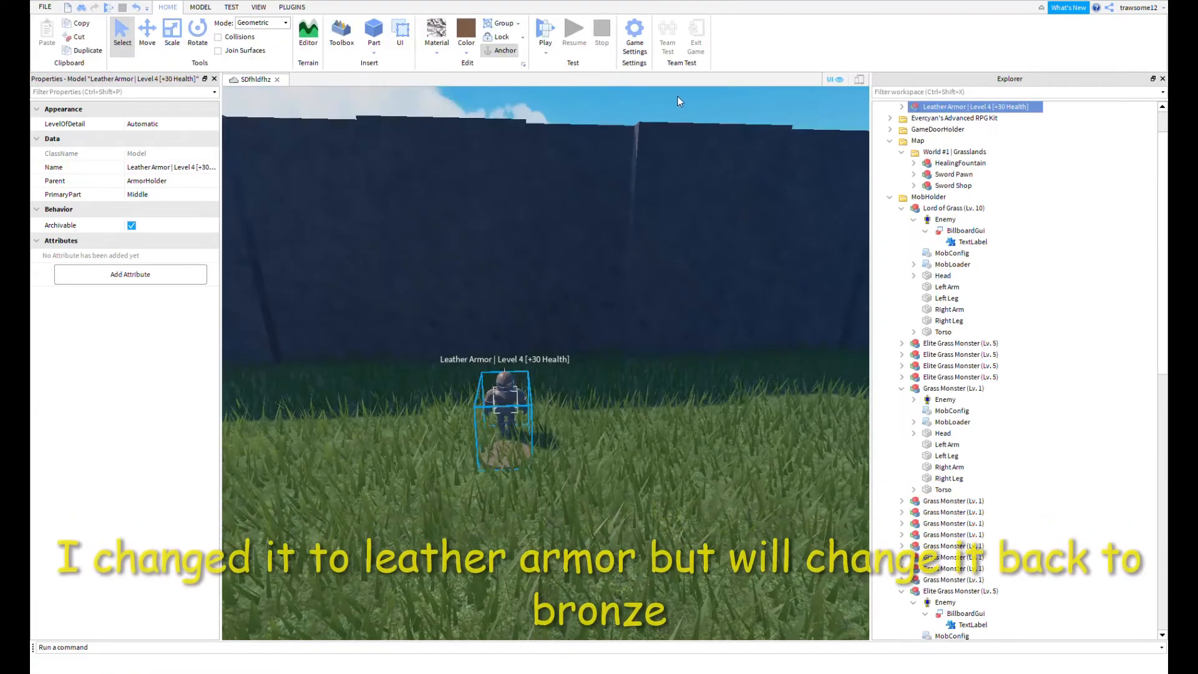
- Set AddedHealth to 30 in the Leather Armor's ArmorConfig script and close the script
scroll(540, 301, up, 5)
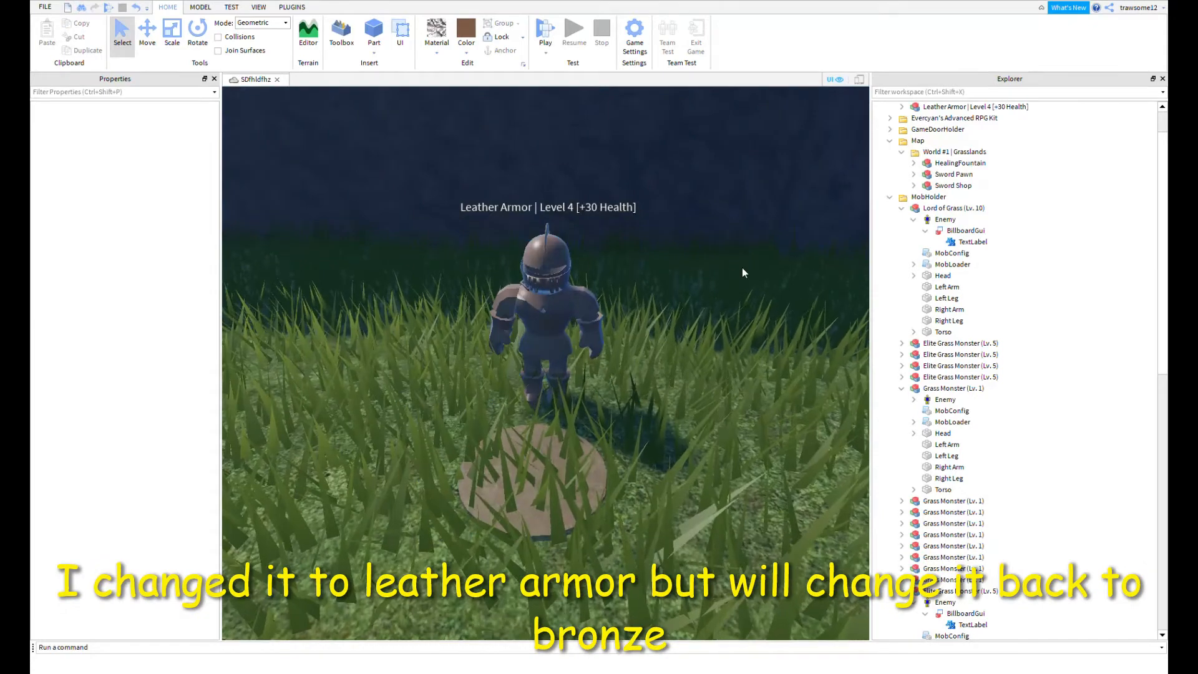
scroll(742, 272, up, 3)
scroll(743, 272, down, 3)
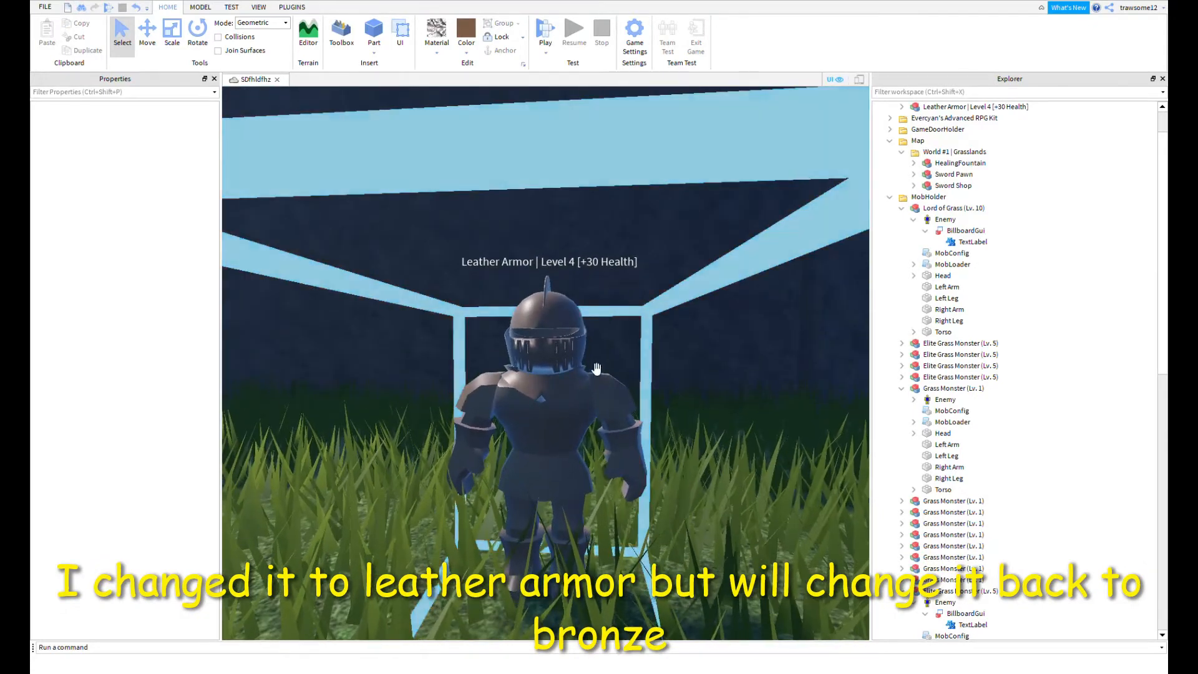
click(823, 268)
scroll(812, 197, down, 3)
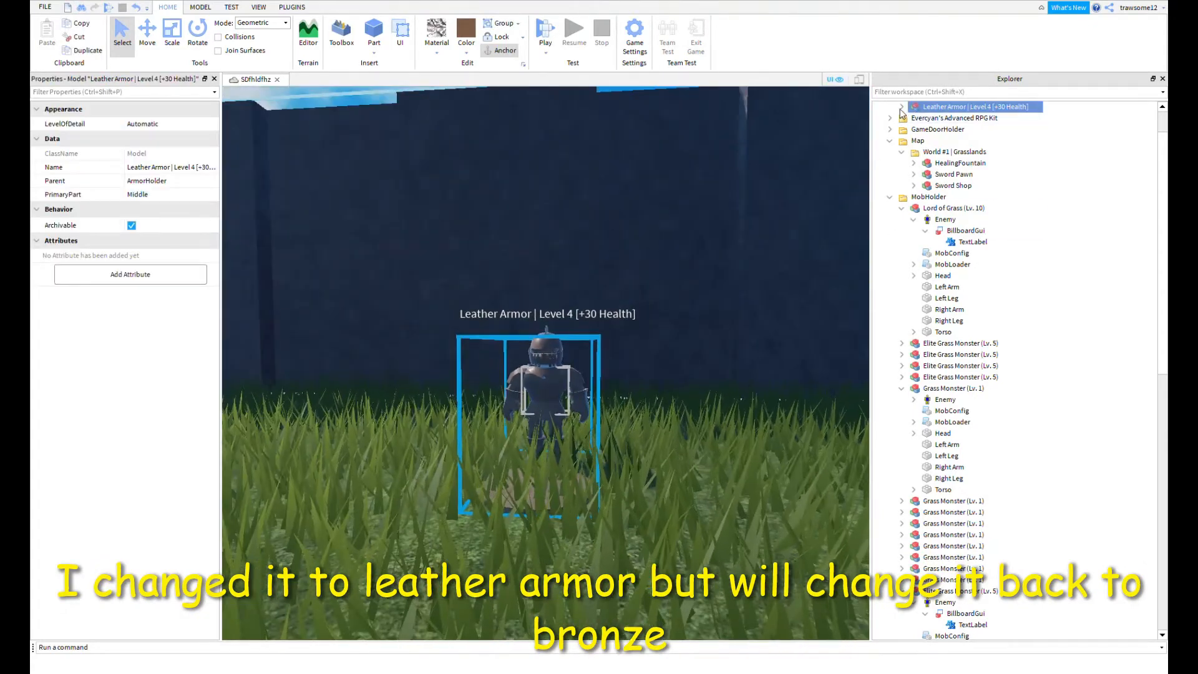
click(901, 108)
double_click(951, 141)
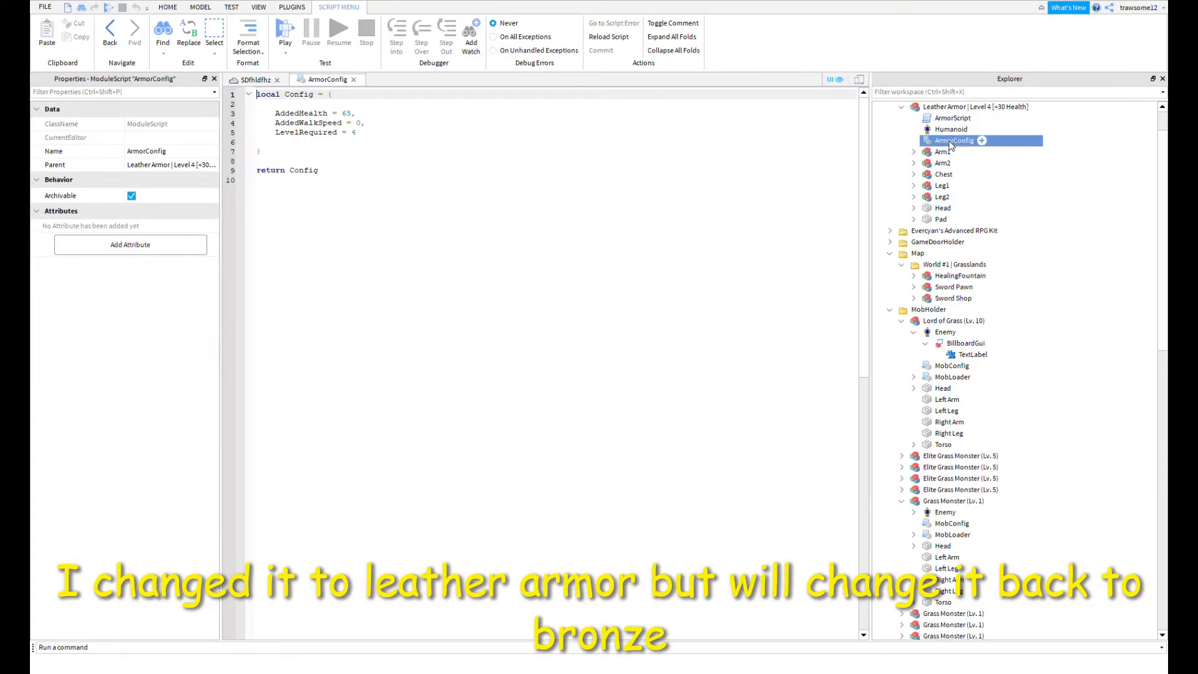
click(348, 116)
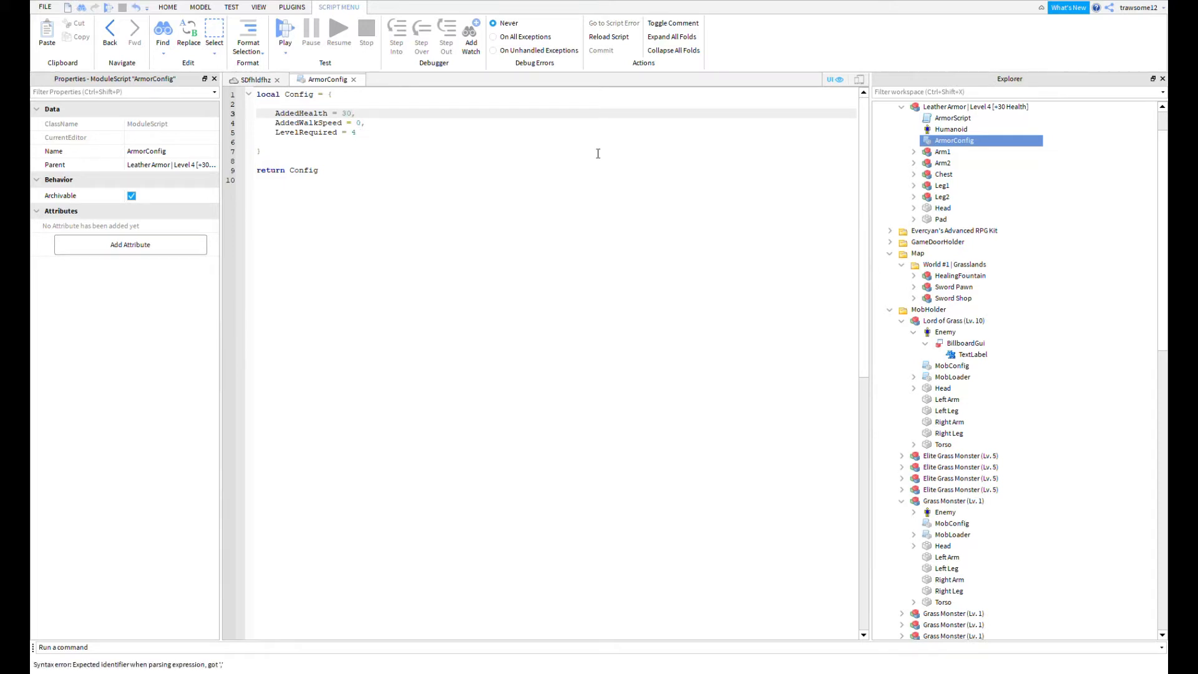
click(666, 247)
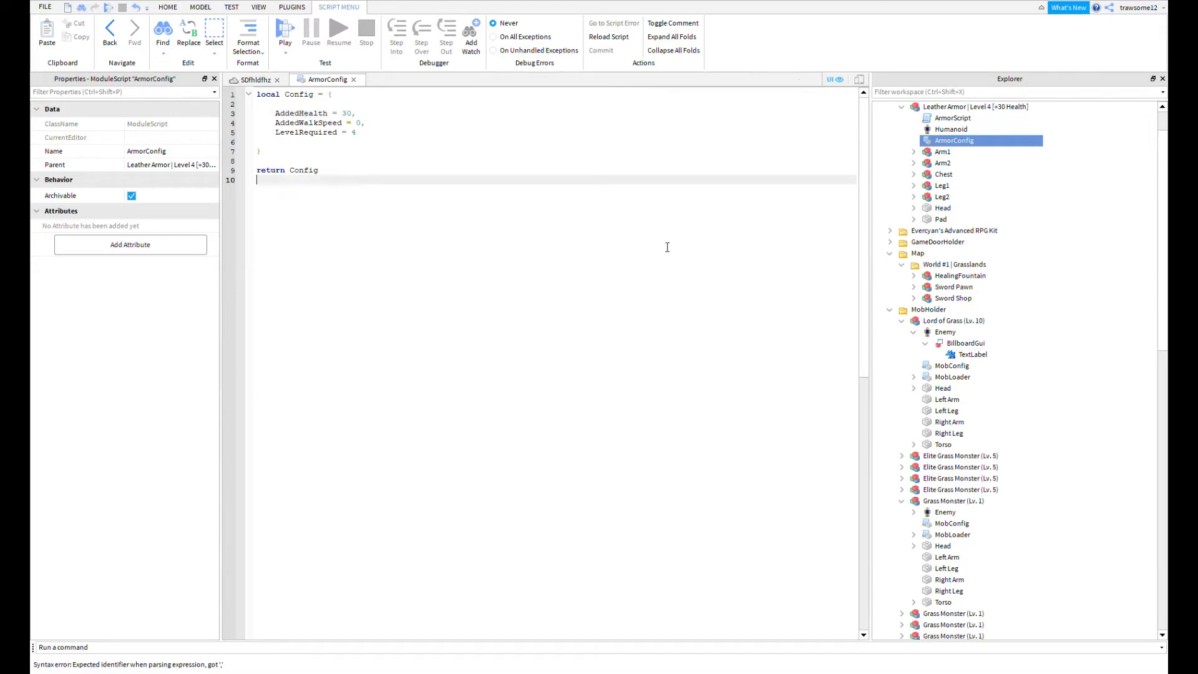
click(353, 80)
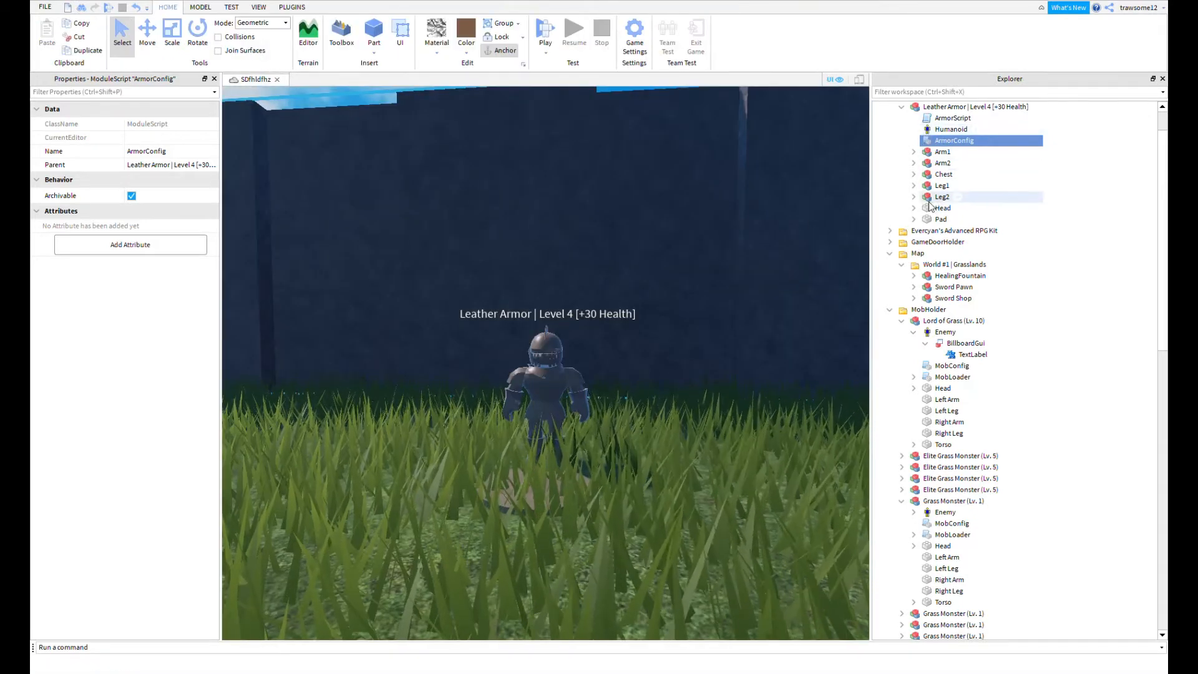
- Find the Bronze Sword in StarterPack and open its WeaponConfig script
scroll(973, 150, up, 1)
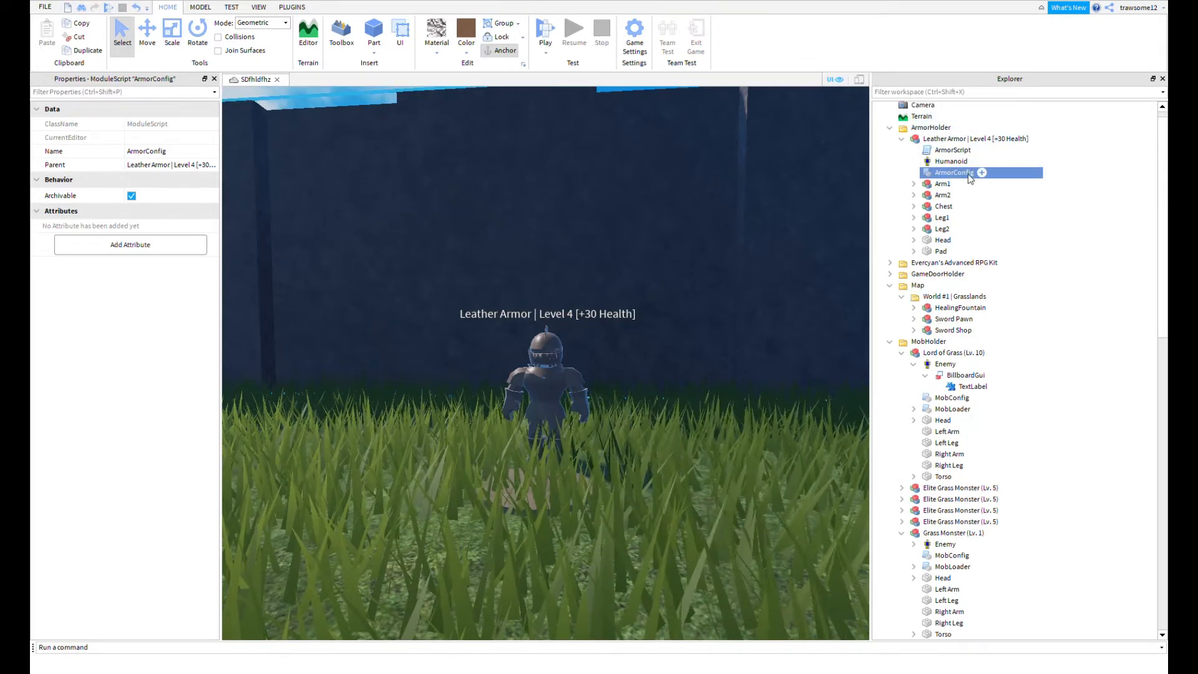
scroll(970, 178, down, 1)
scroll(1088, 233, down, 6)
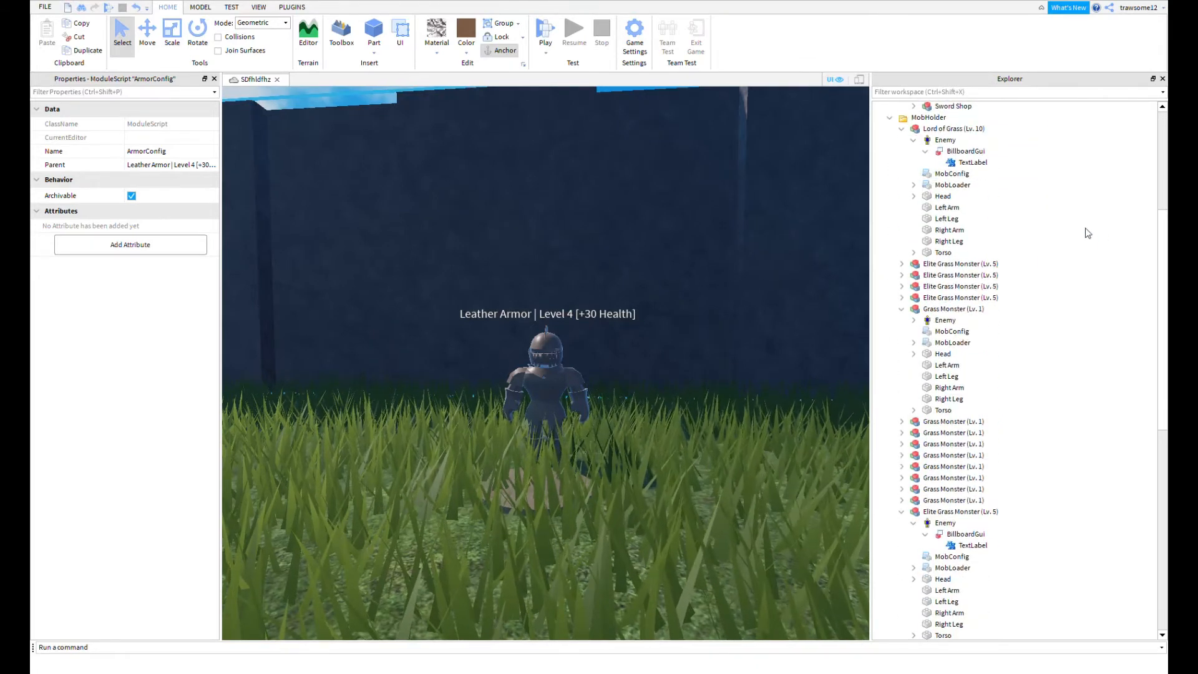
scroll(1088, 240, down, 14)
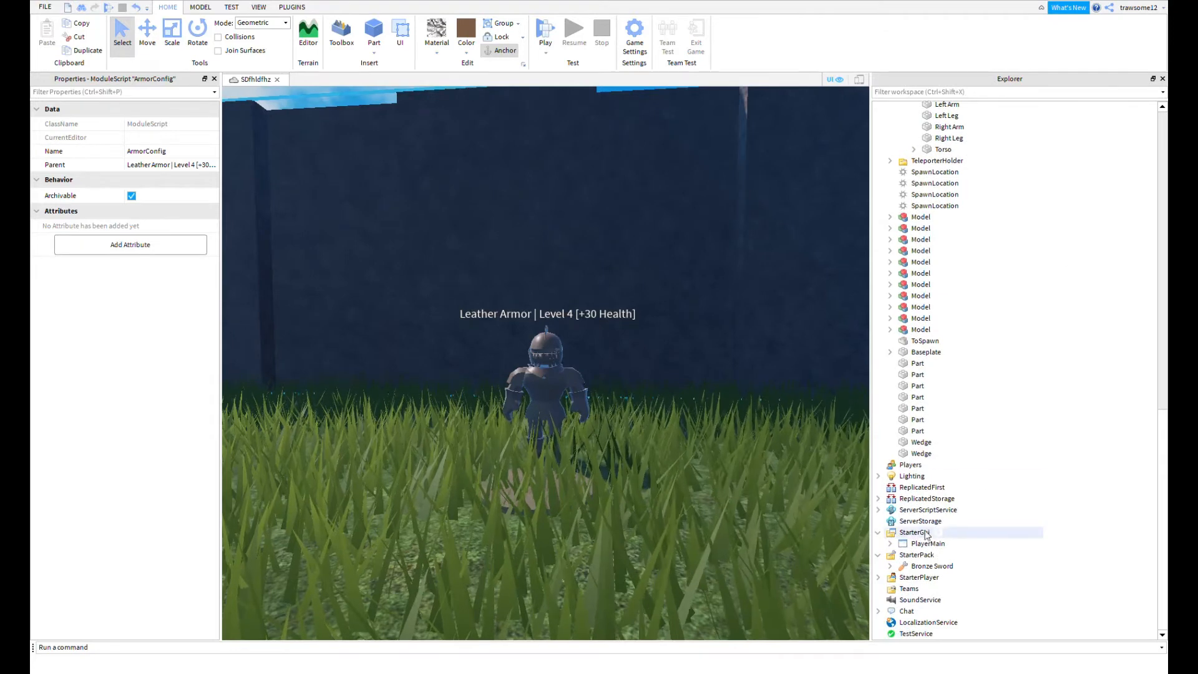
click(927, 565)
click(890, 566)
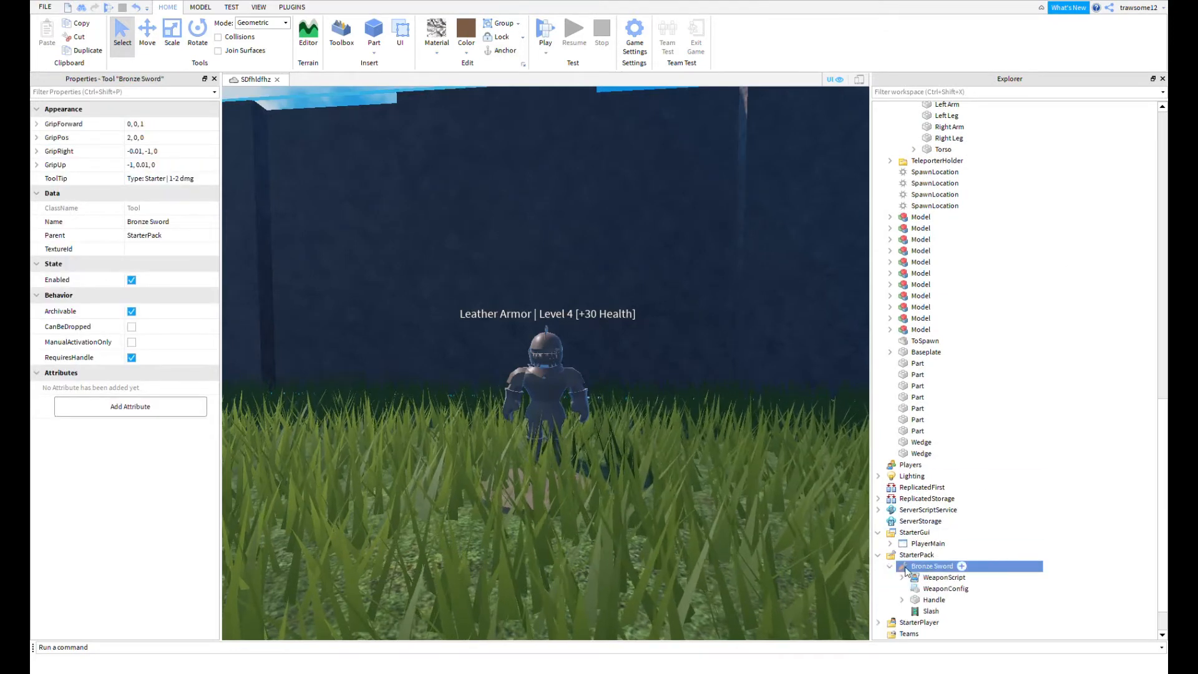
double_click(944, 588)
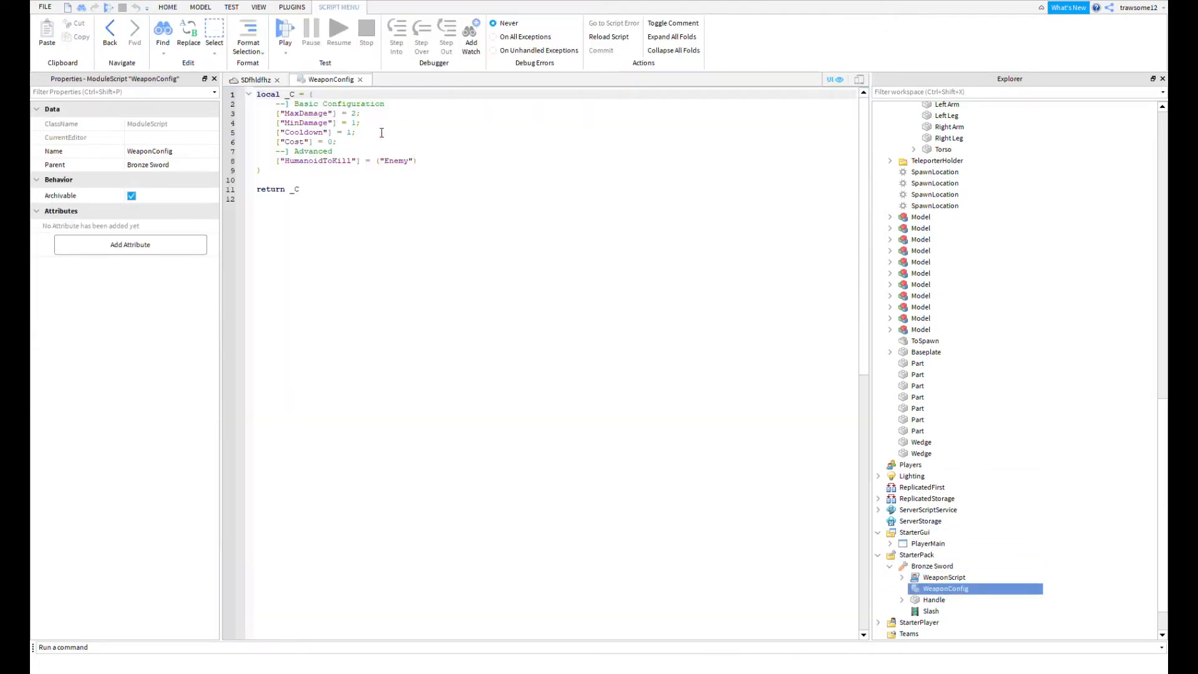
- Set MaxDamage to 30 in the Bronze Sword's WeaponConfig and close the script
click(362, 117)
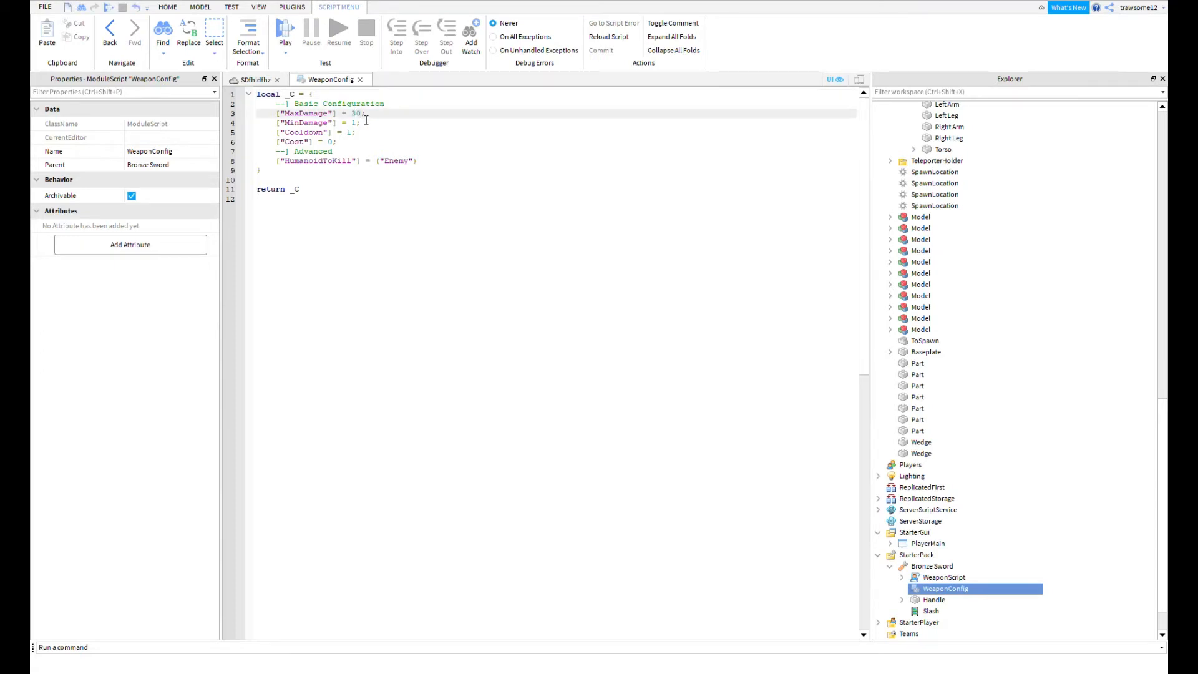
click(360, 127)
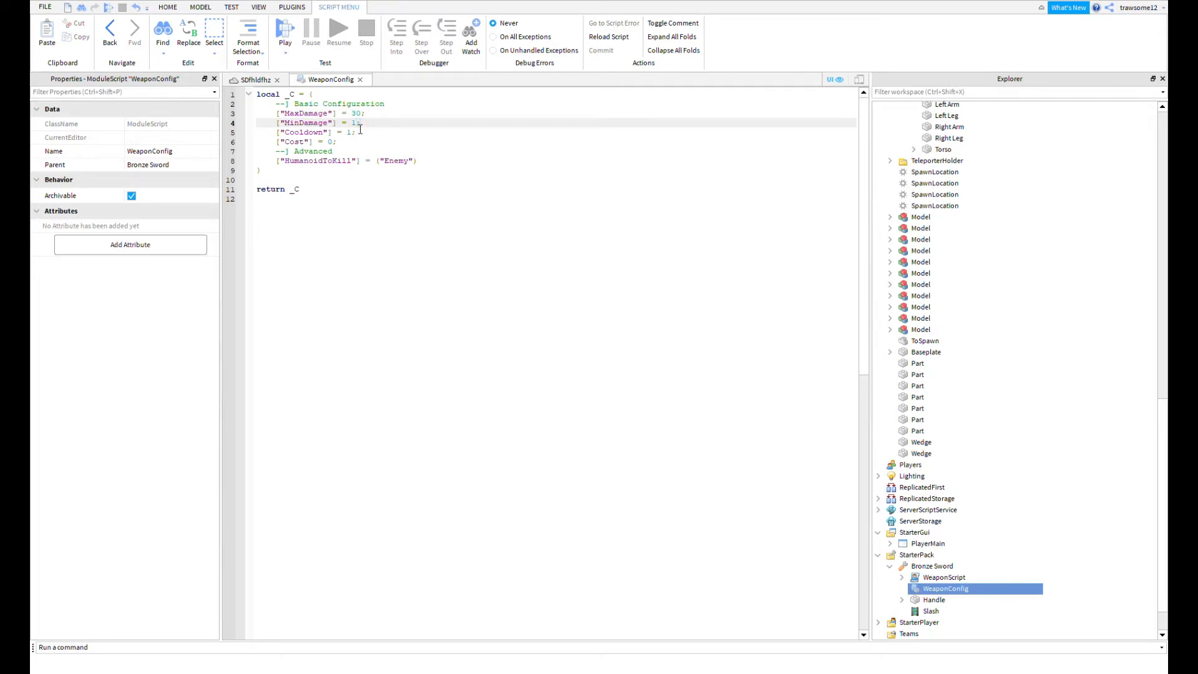
click(360, 79)
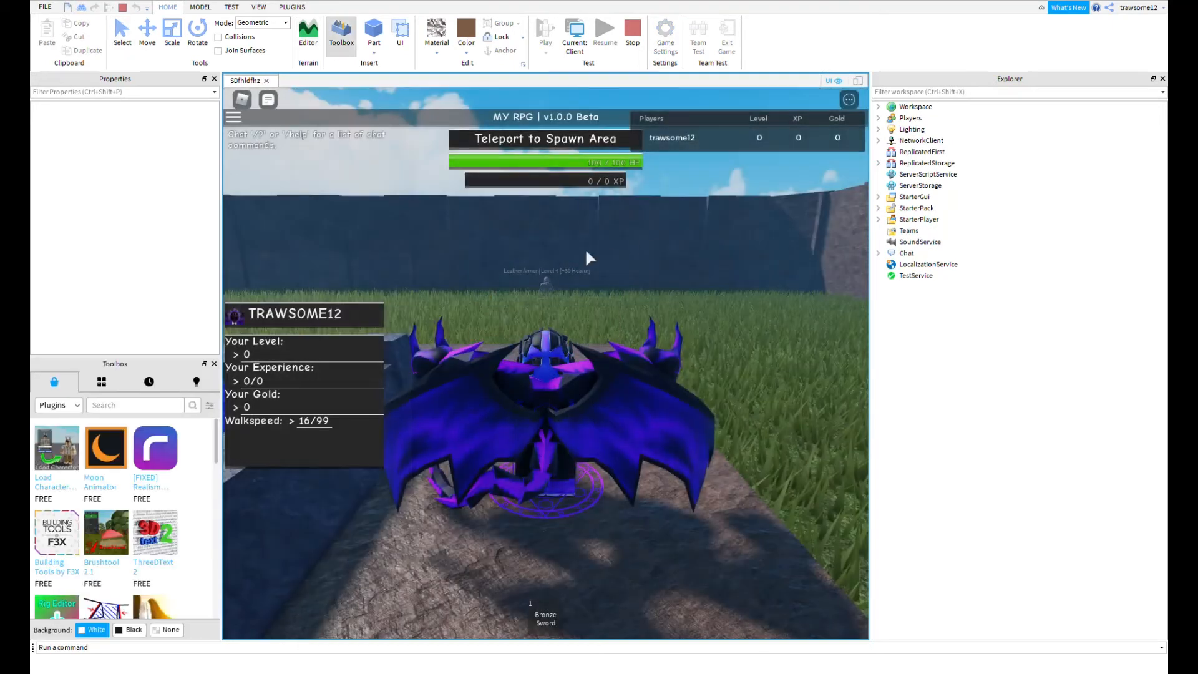
- Playtest the area by running the character from the starting ledge across the grass, equipping and unequipping the Bronze Sword
key(w)
mouse_move(525, 275)
right_down()
mouse_move(707, 266)
mouse_move(621, 290)
right_up()
key(s)
key(w)
key(s)
key(1)
key(w)
key(w)
key(w)
key(1)
key(s)
key(w)
key(s)
key(1)
key(1)
key(w)
key(s)
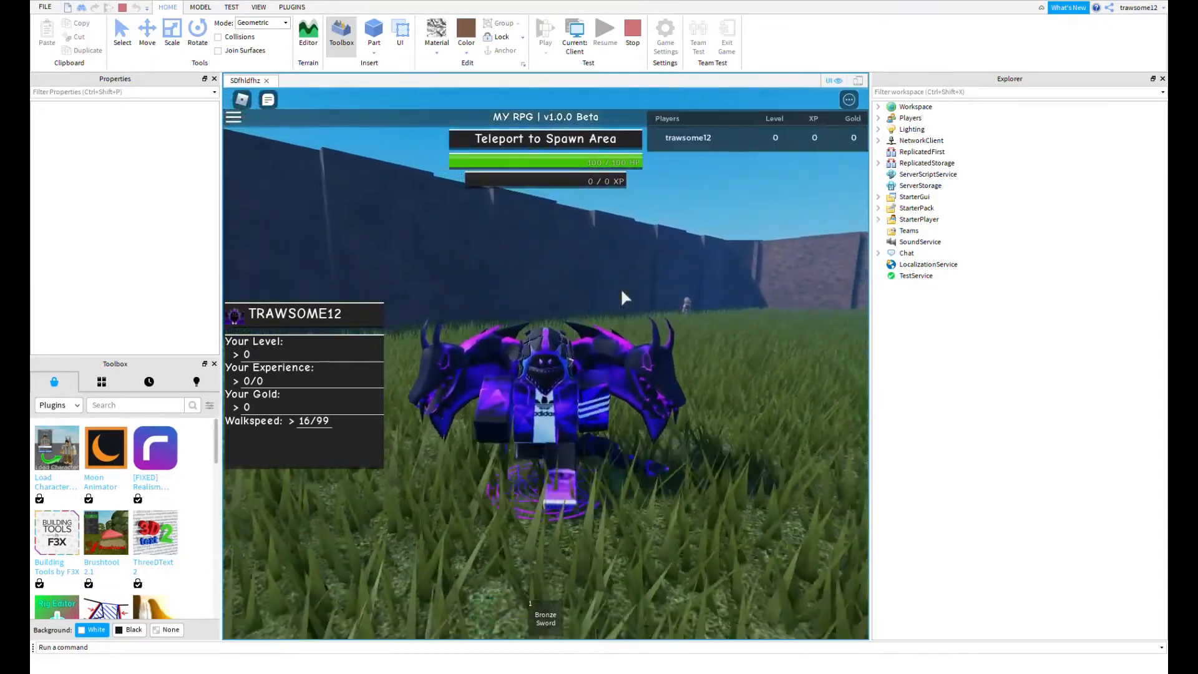
key(w)
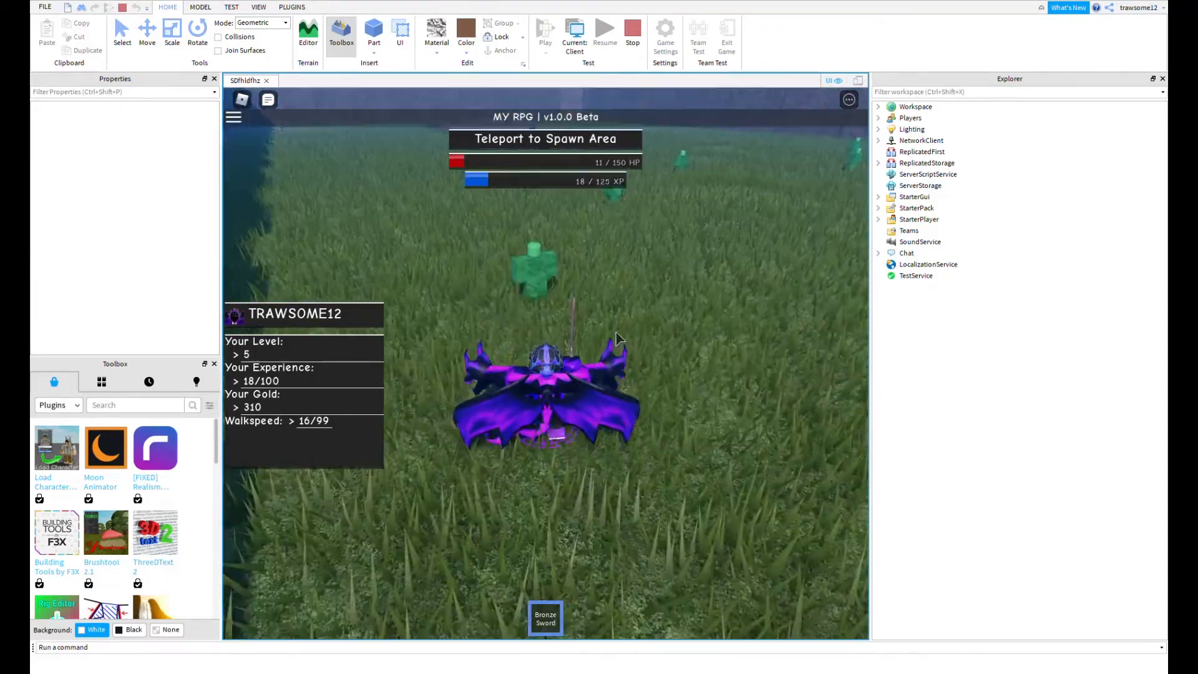
- Attack a grass monster with the Bronze Sword in the playtest, and head back along the wall with the sword put away
key(w)
click(616, 333)
right_drag(616, 332, 616, 332)
key(1)
key(s)
key(1)
key(1)
key(w)
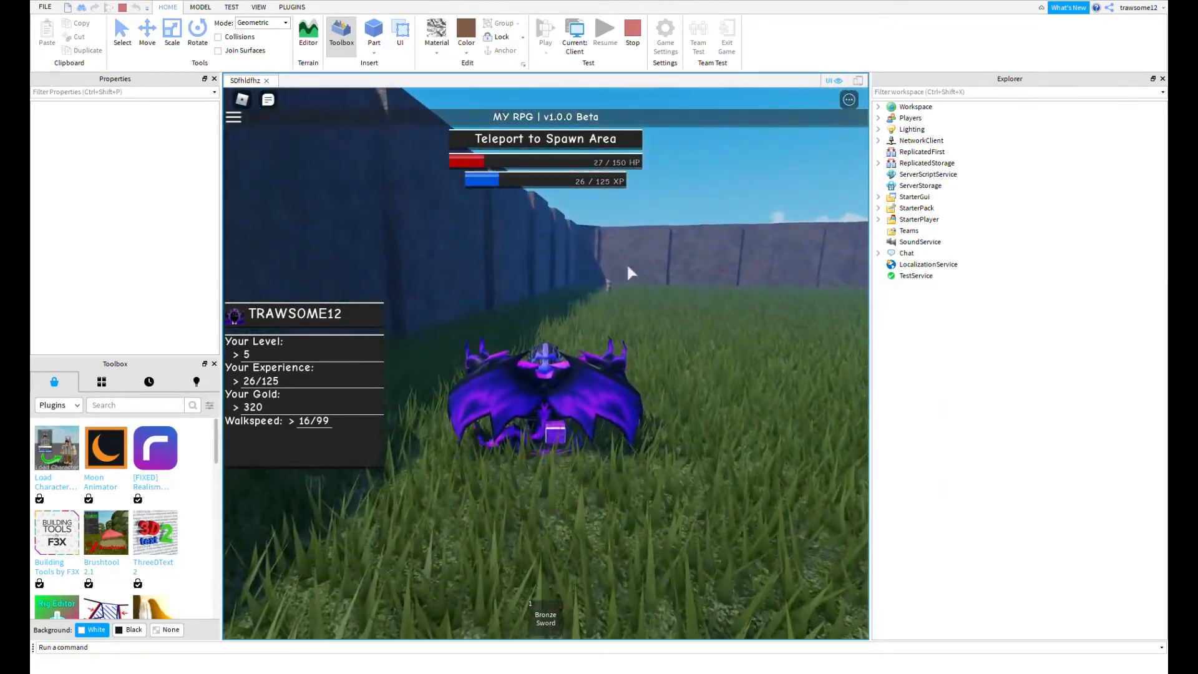
- Walk the character along the wall to the Leather Armor, put the armor on, and stop the playtest
key(w)
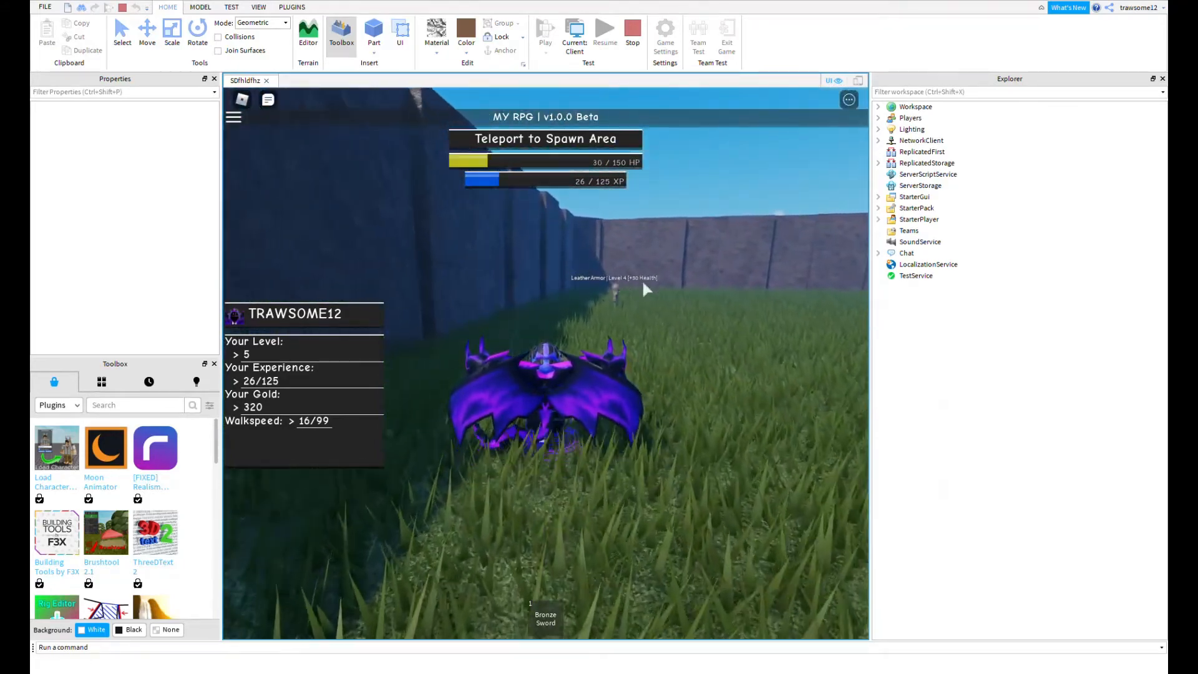
key(d)
key(w)
key(1)
key(d)
right_drag(630, 293, 658, 297)
key(w)
key(1)
key(w)
key(s)
key(1)
click(658, 298)
key(1)
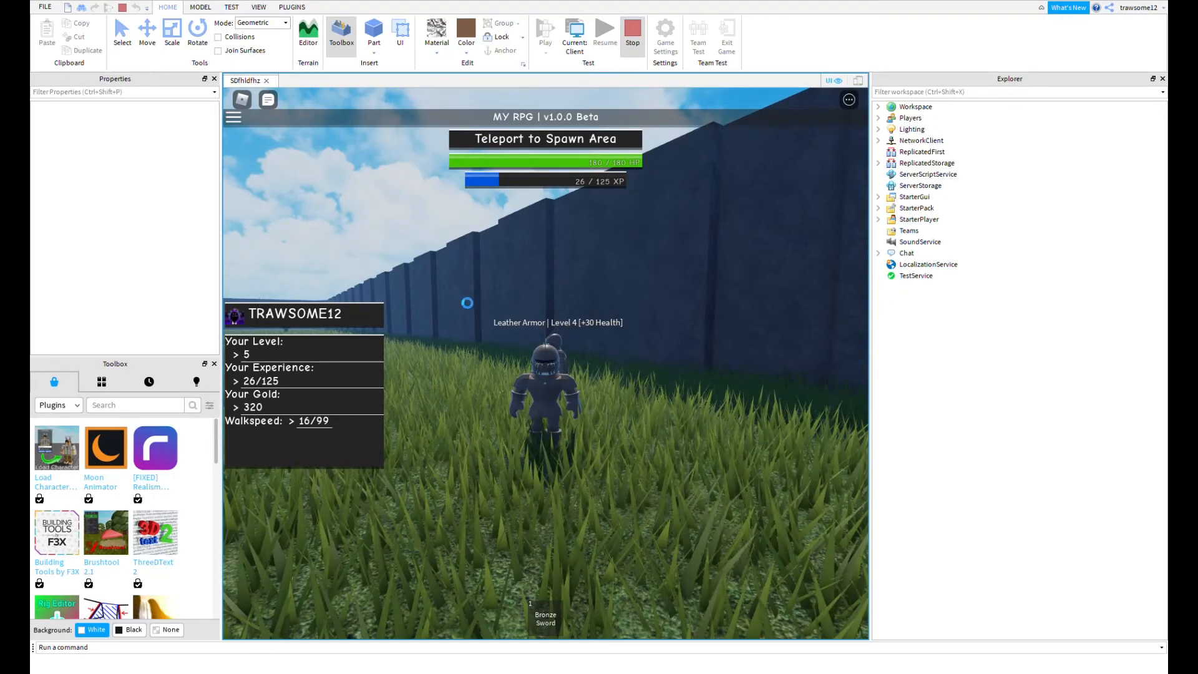
click(632, 38)
- Rename the Leather Armor model to "Bronze Armor | Level 4 [+30 Health]"
click(535, 419)
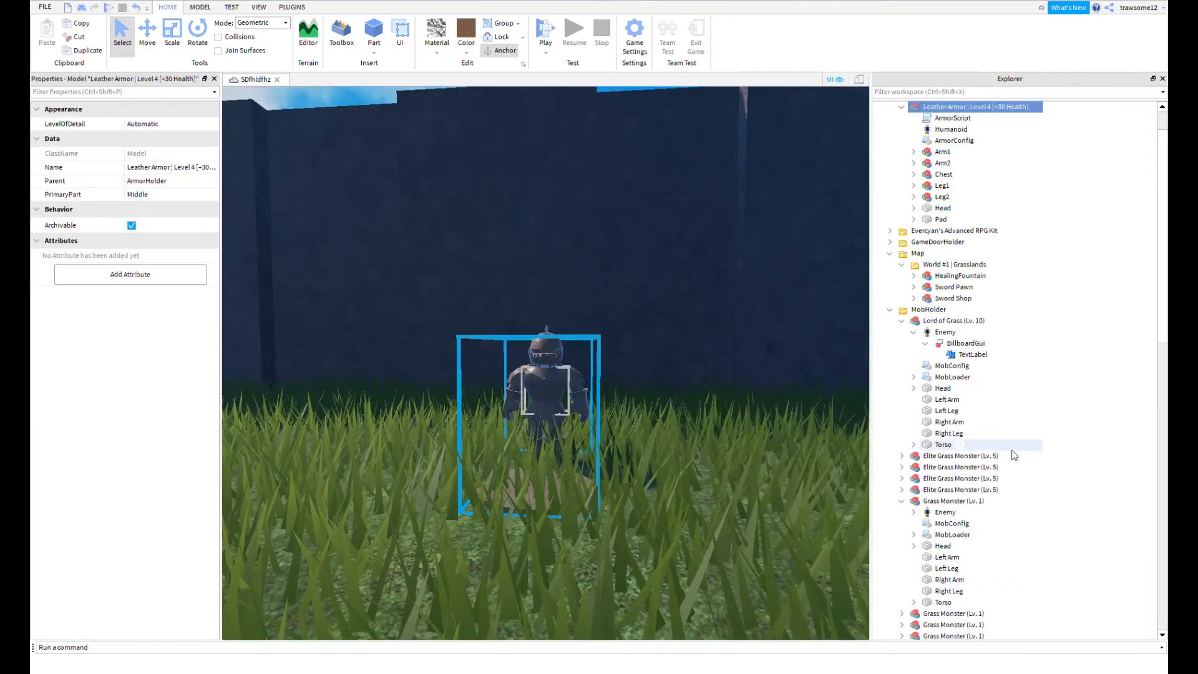
scroll(1013, 455, up, 2)
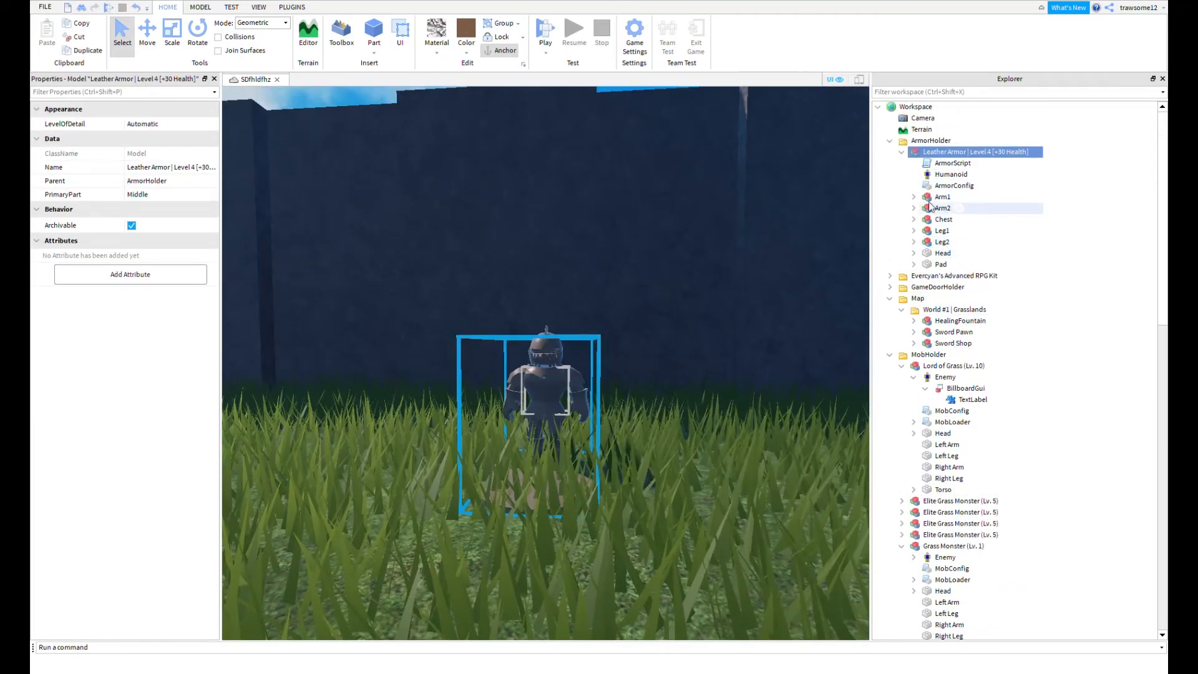
click(156, 168)
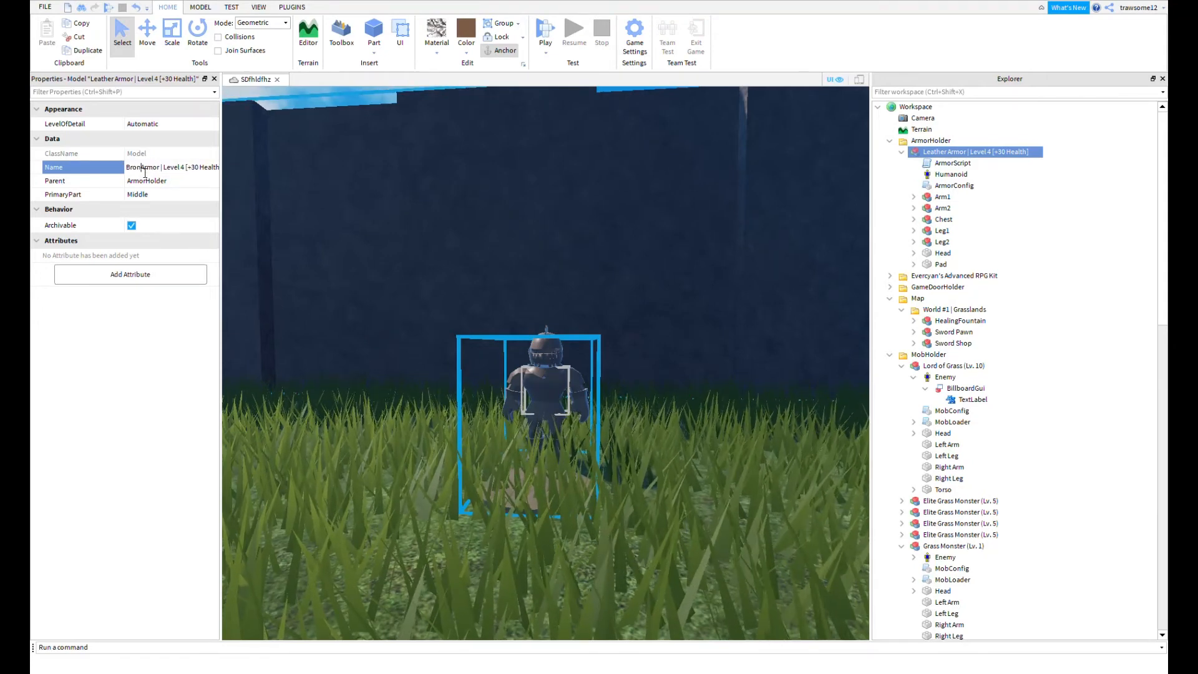
key(Return)
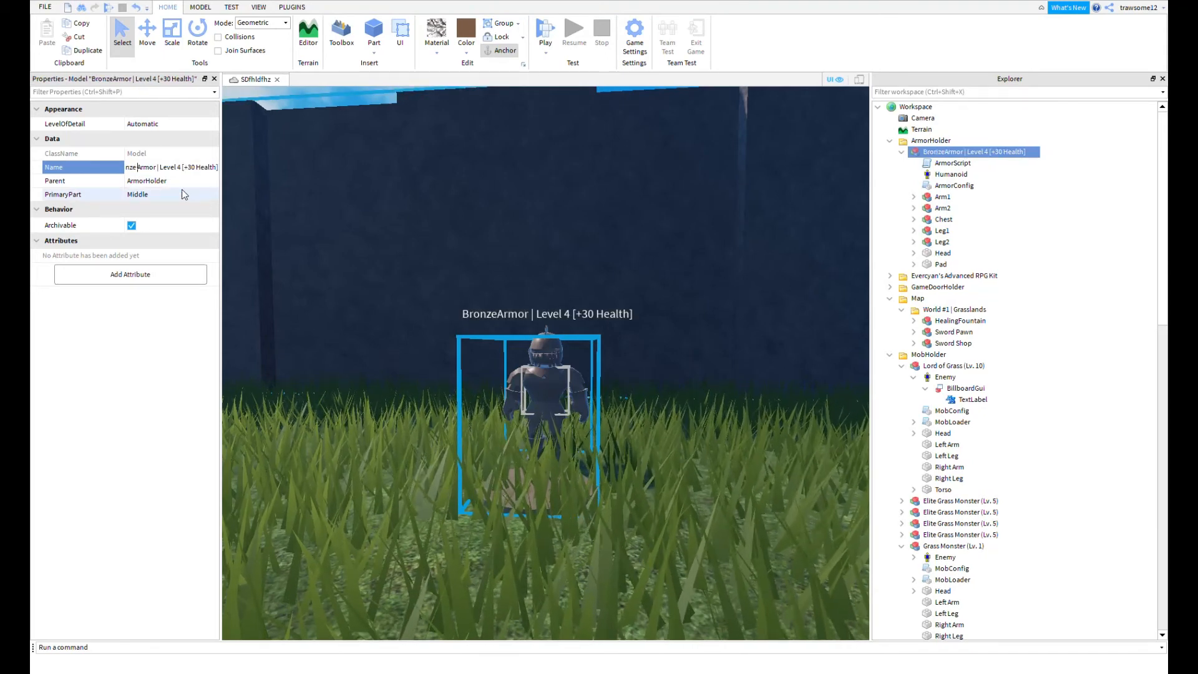
- Look over the Grasslands from the armor pickup past the grass monsters to the healing fountain to examine the layout
scroll(666, 190, down, 5)
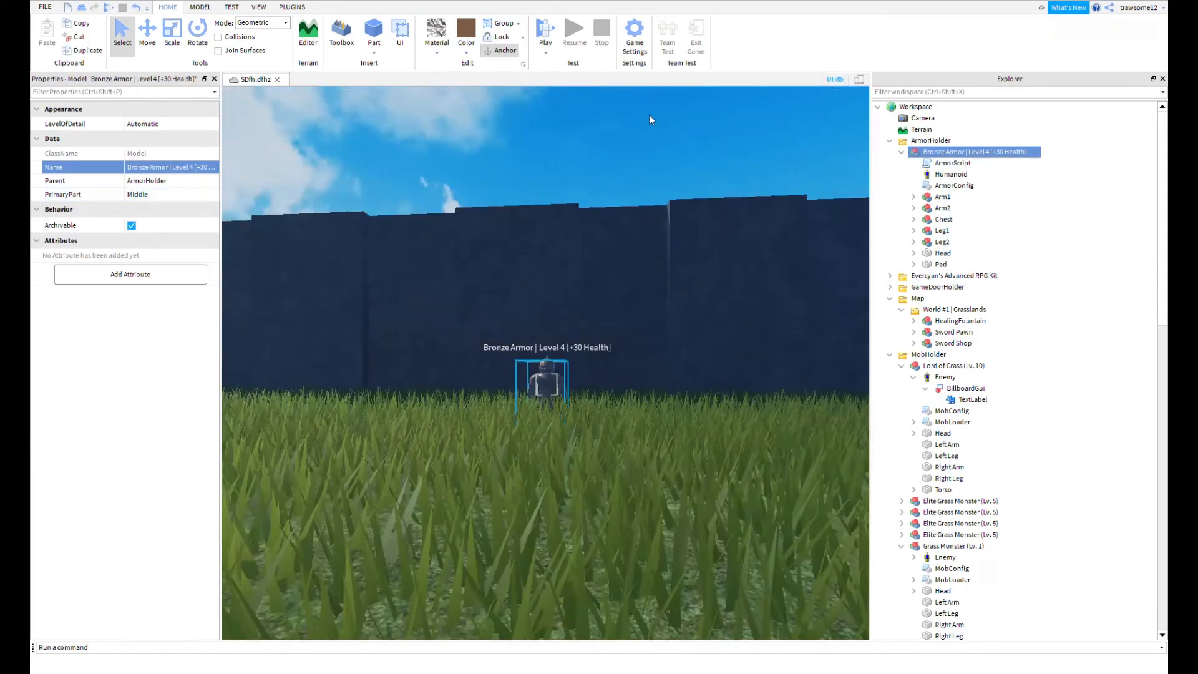
click(649, 118)
right_drag(649, 118, 606, 219)
key(s)
key(w)
right_drag(612, 225, 578, 238)
key(w)
key(w)
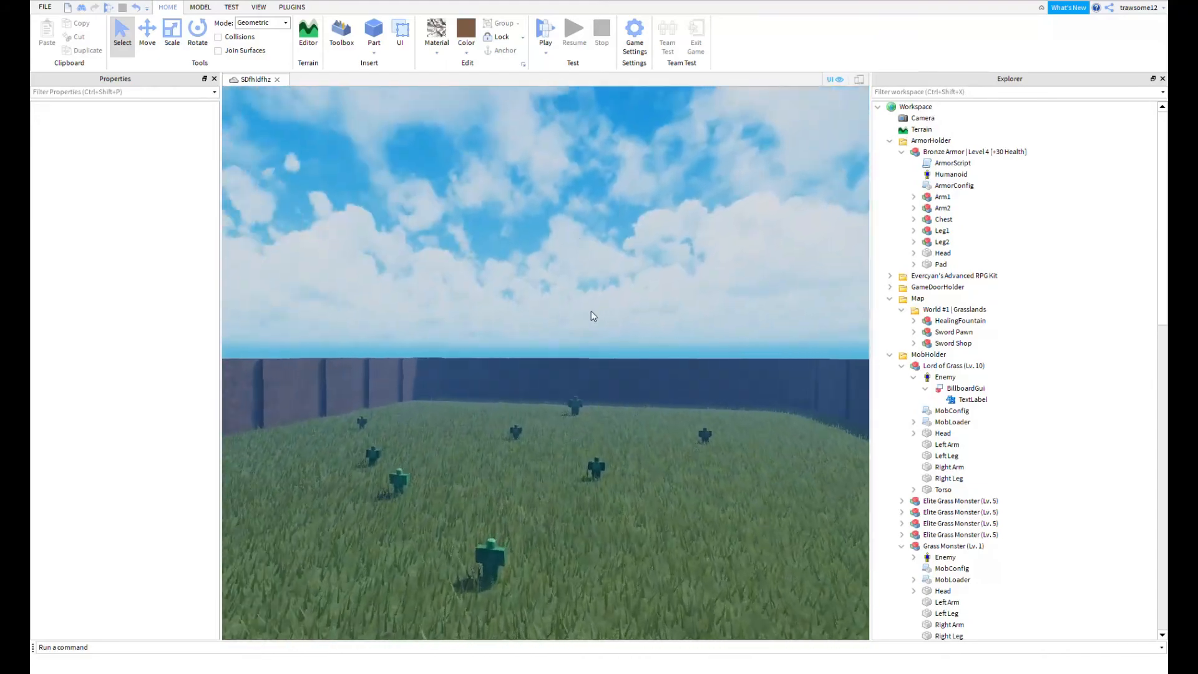
right_drag(590, 311, 598, 317)
key(s)
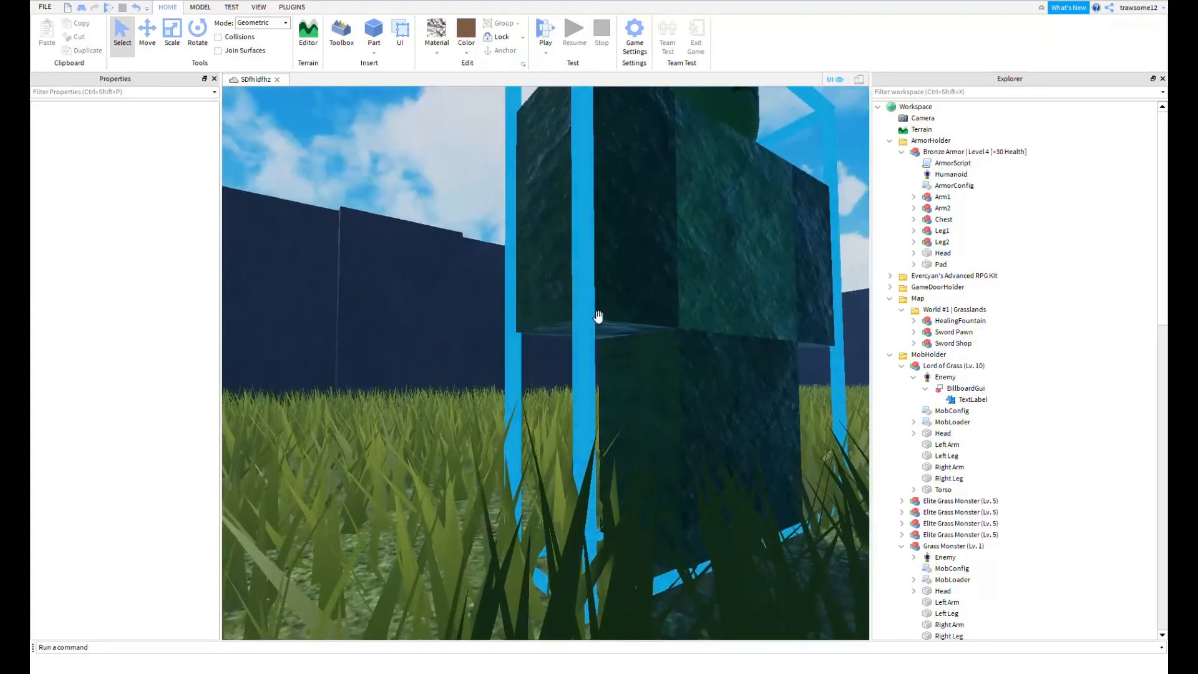
key(w)
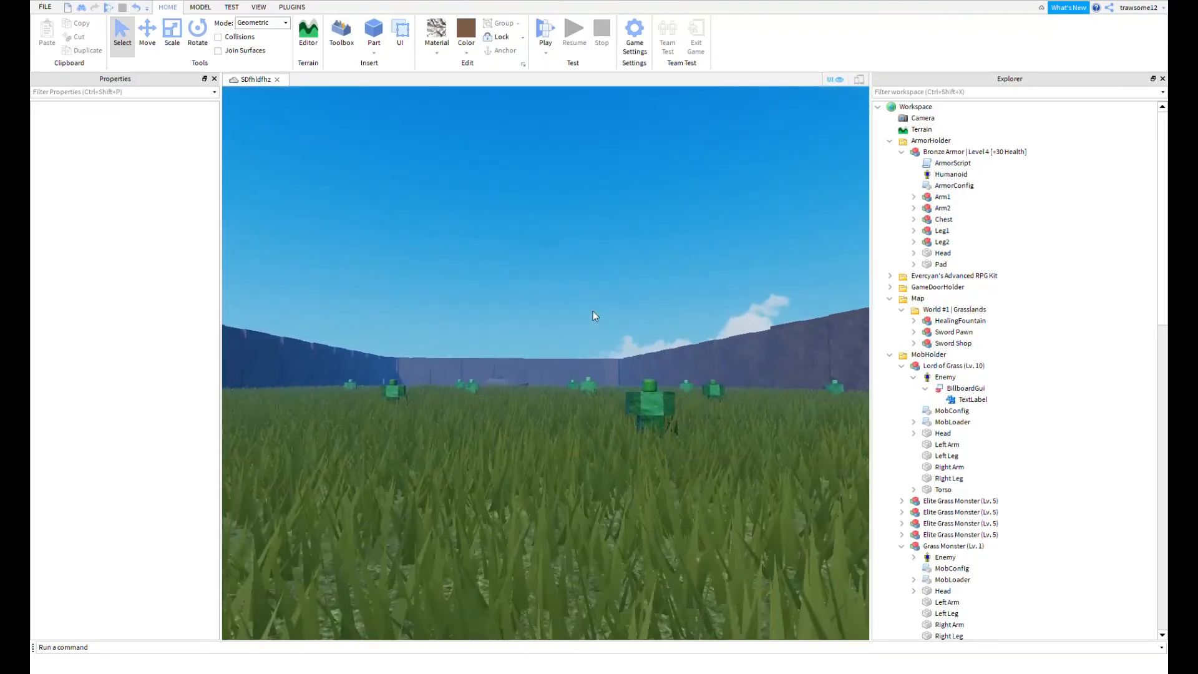
right_drag(706, 211, 705, 209)
scroll(705, 210, up, 5)
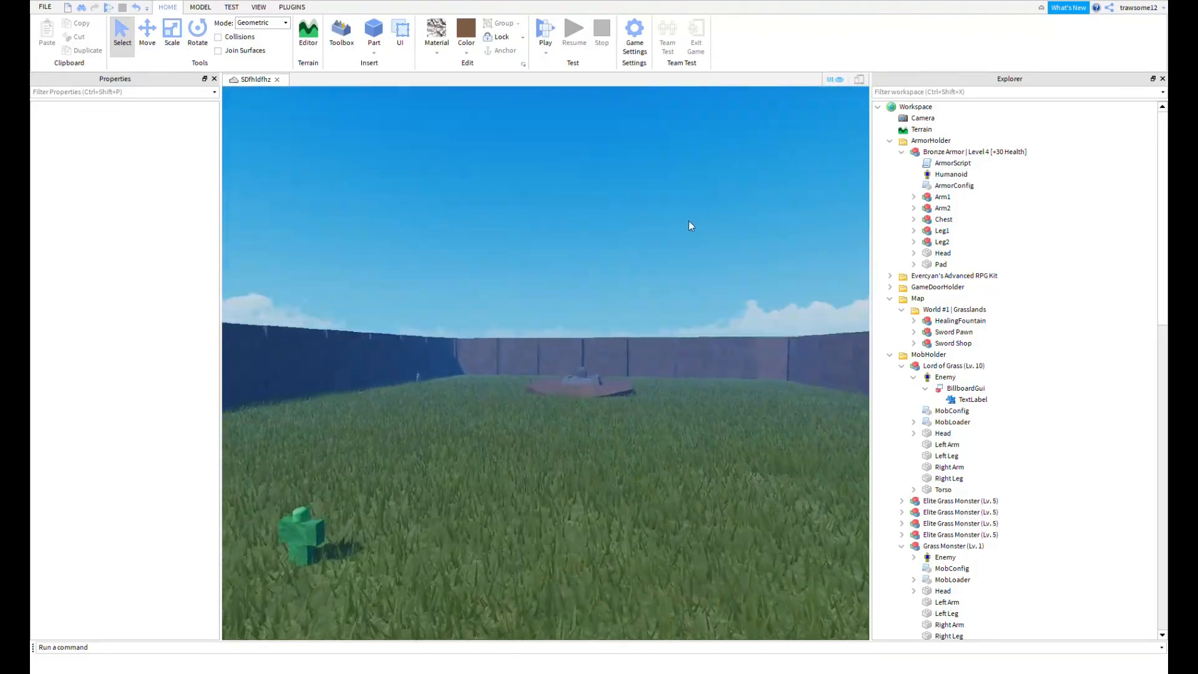